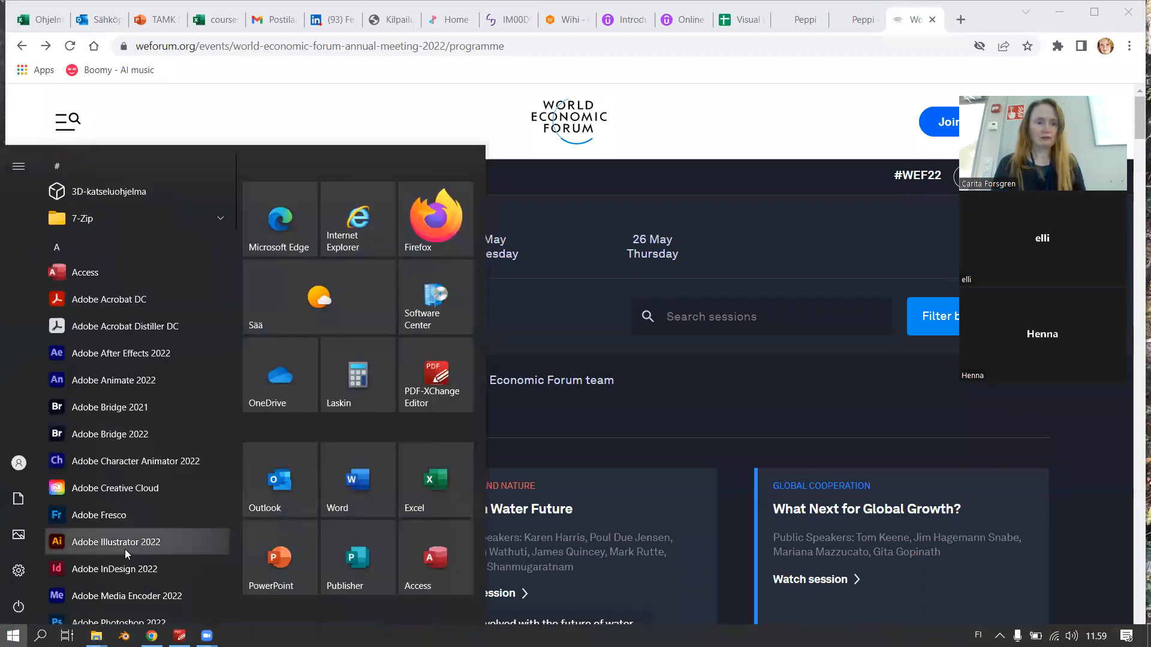
Step: Start Adobe InDesign 2022 and open the full set of presets for a new document
click(126, 566)
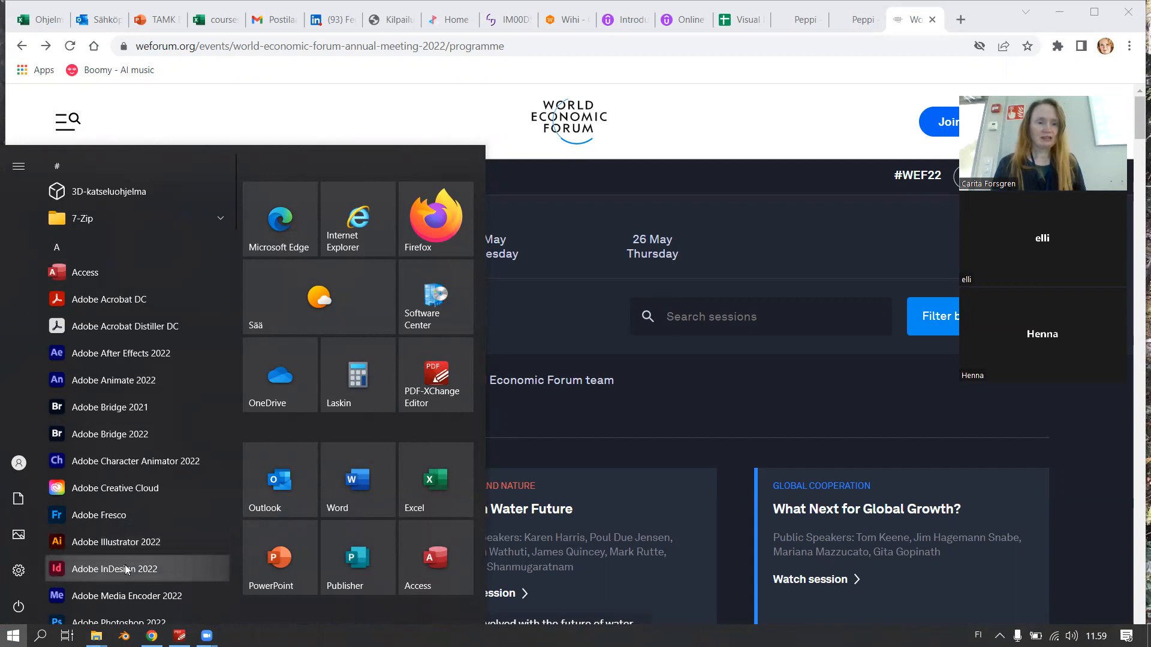
click(126, 568)
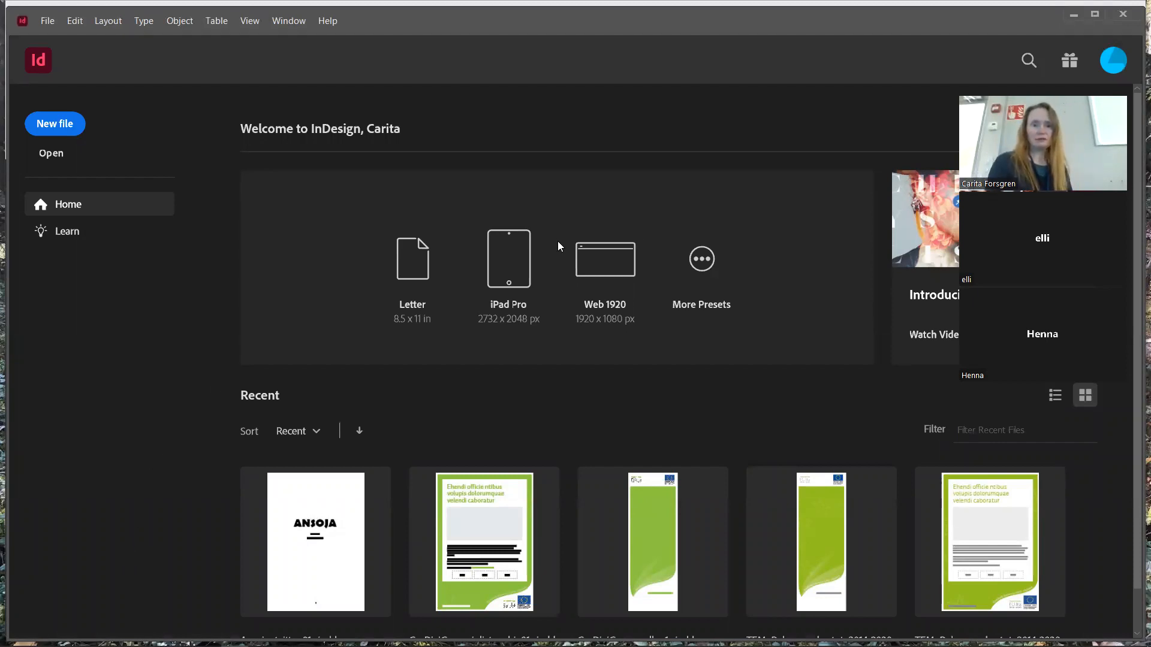
click(703, 264)
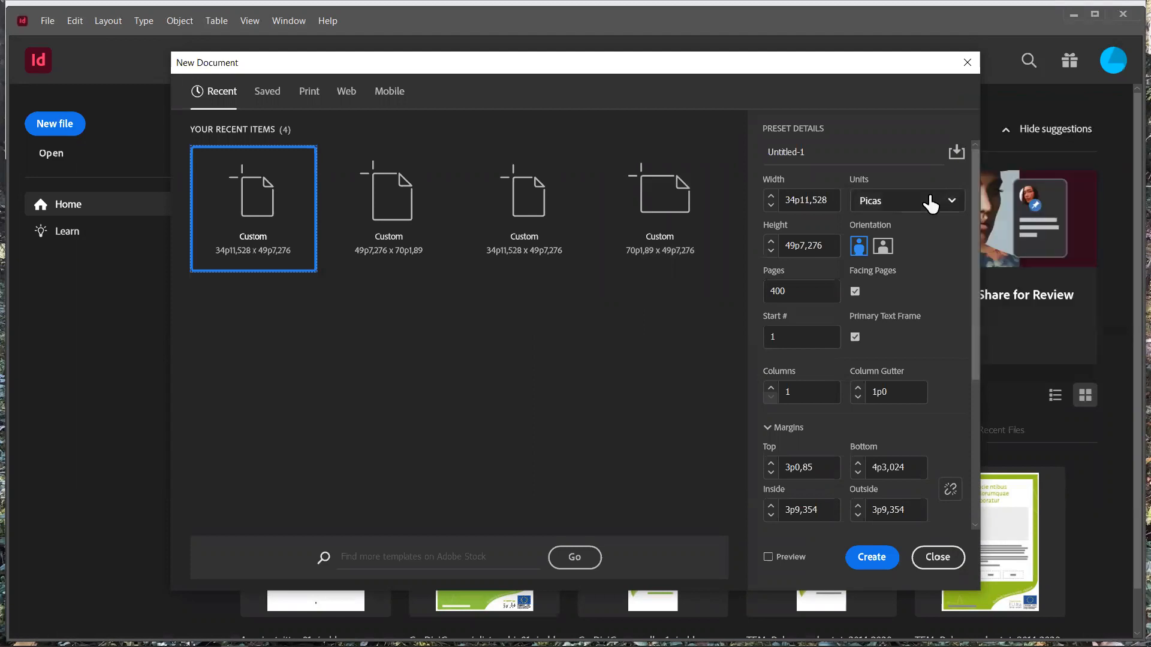
Step: Choose the A4 print preset for the new document, with millimetres as units and 5 pages
click(950, 205)
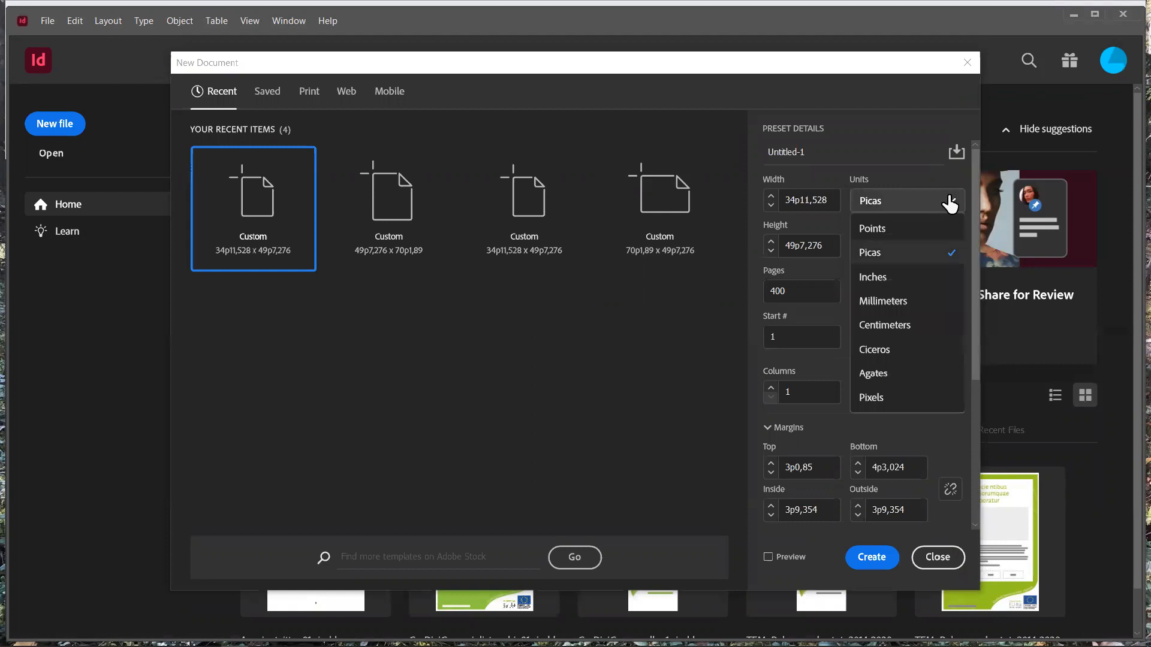
click(903, 303)
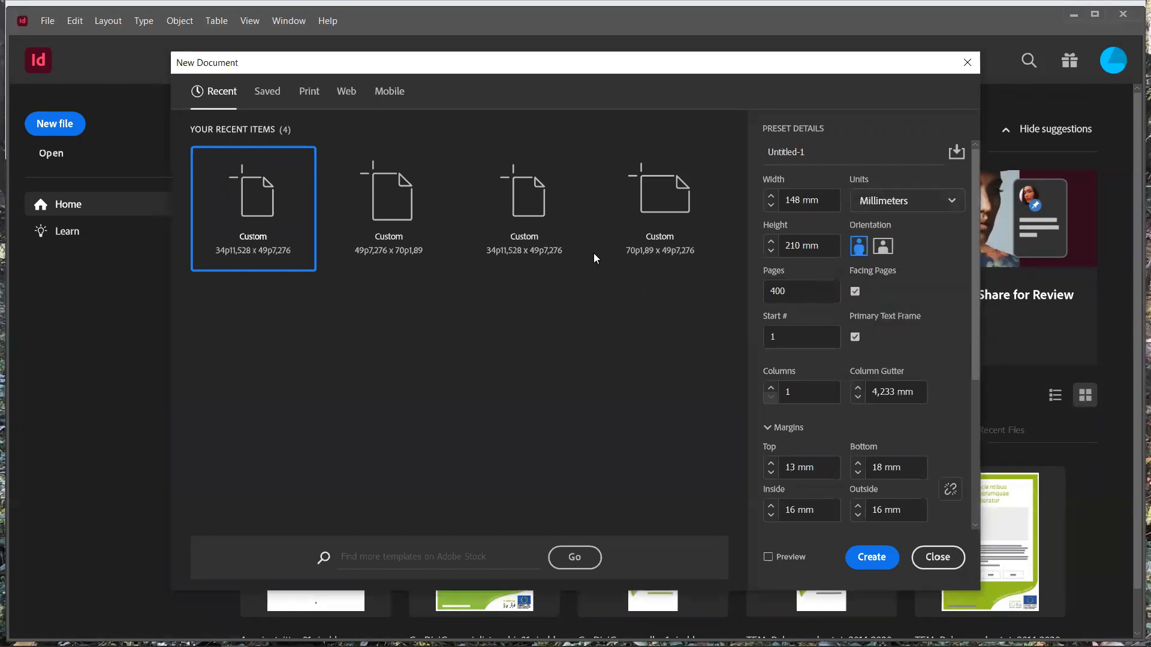
click(313, 96)
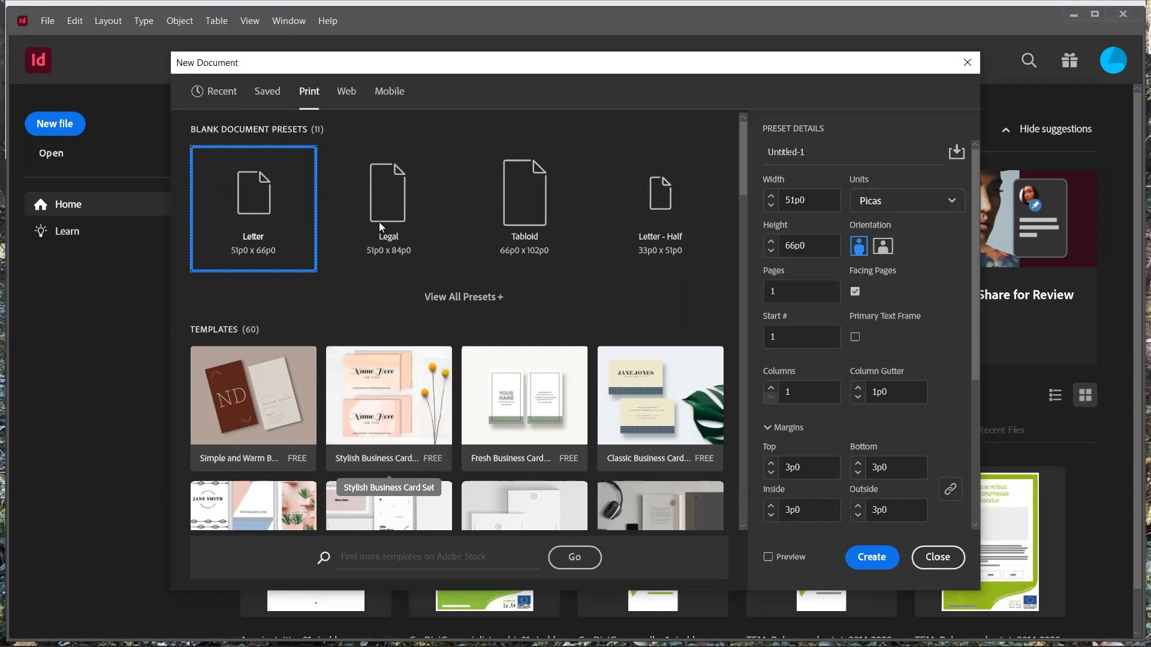
click(488, 302)
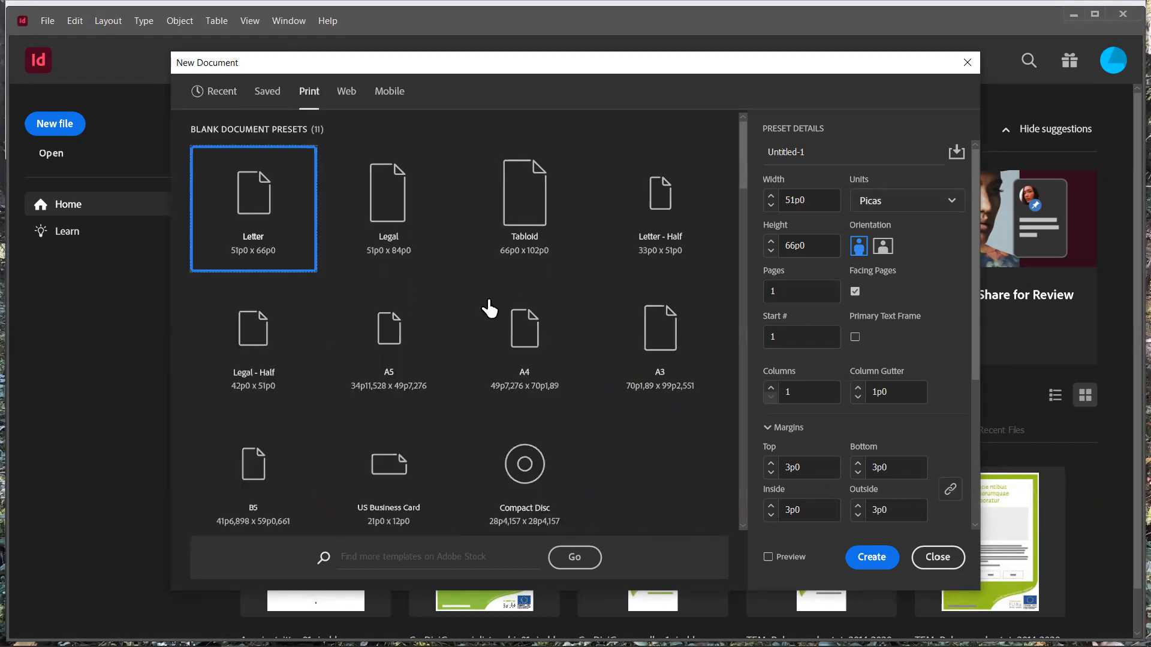
click(532, 343)
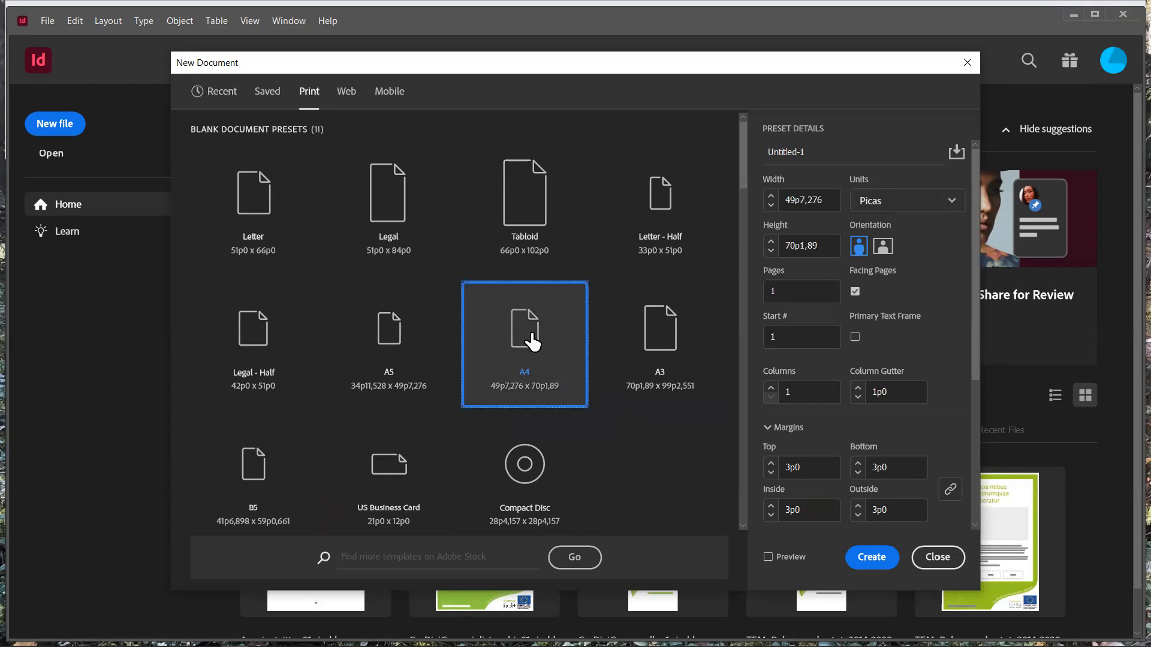
click(944, 210)
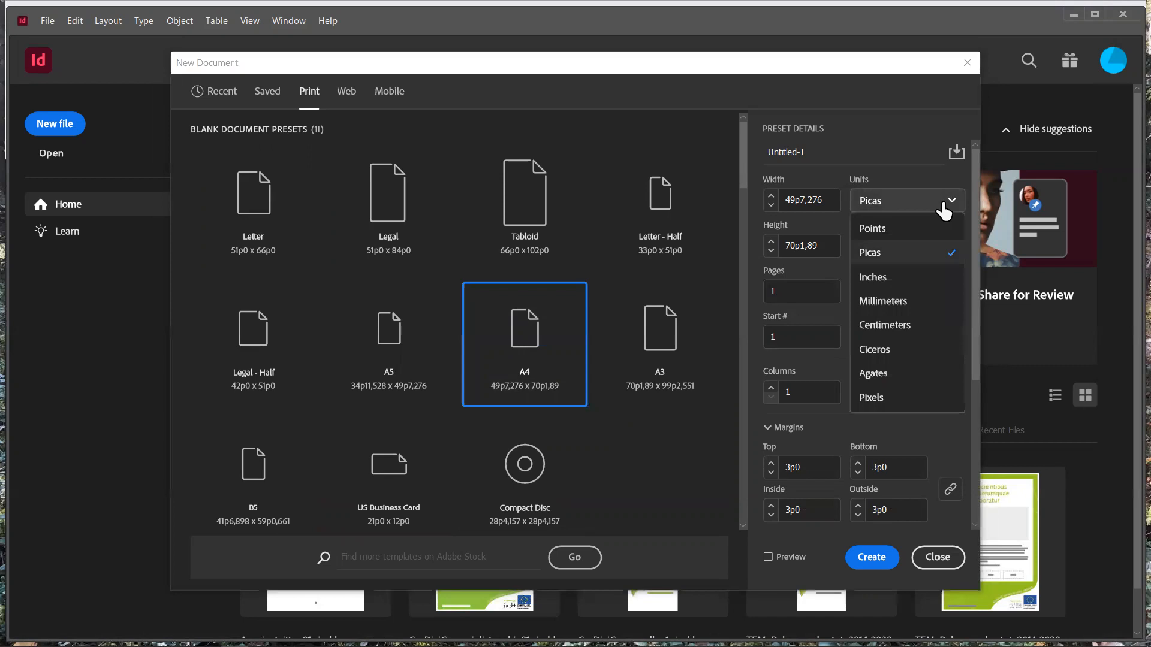
click(917, 302)
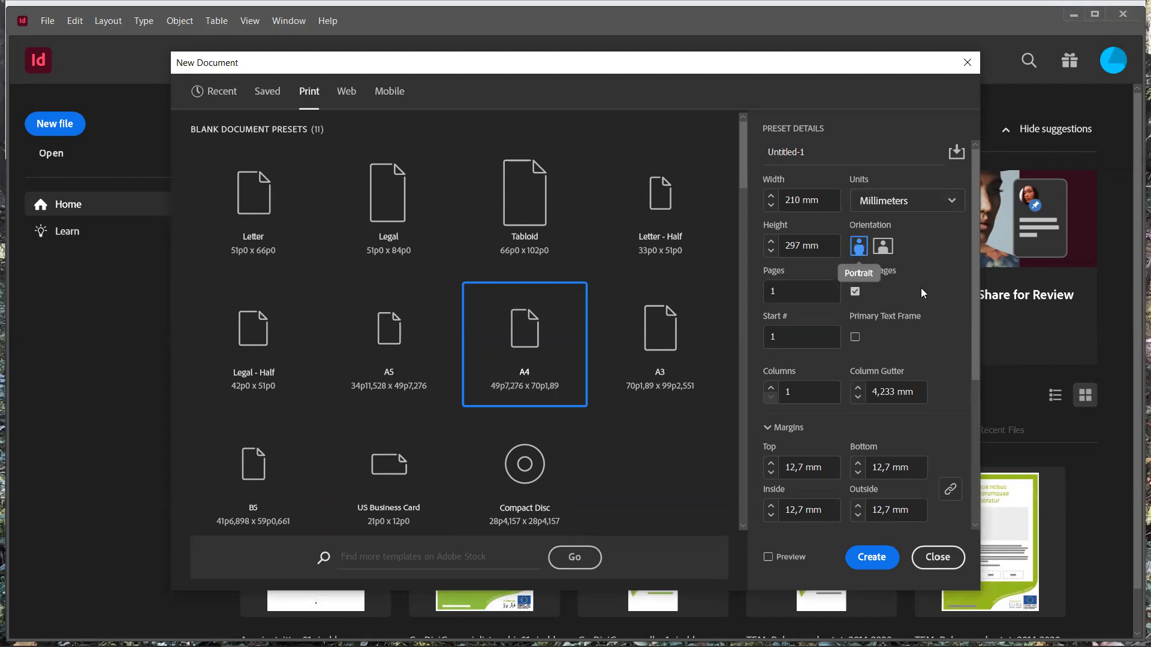
click(800, 291)
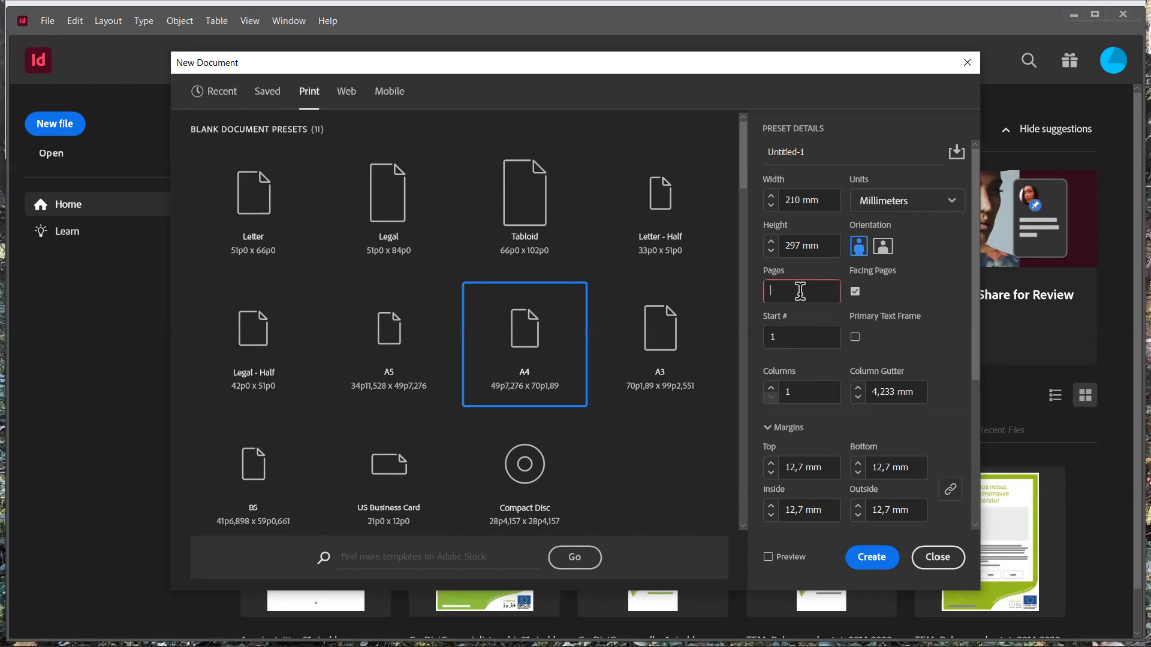
text(5)
Step: Set all four linked page margins of the new document to 13 mm
drag(977, 361, 977, 443)
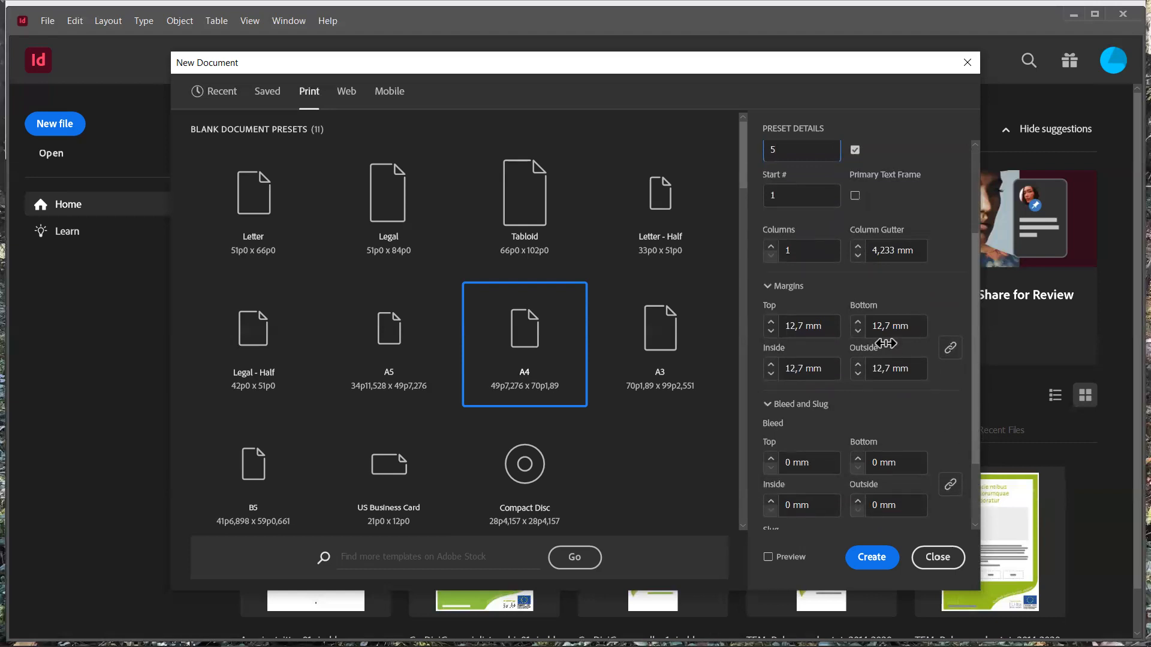
click(889, 324)
click(801, 322)
drag(803, 324, 779, 324)
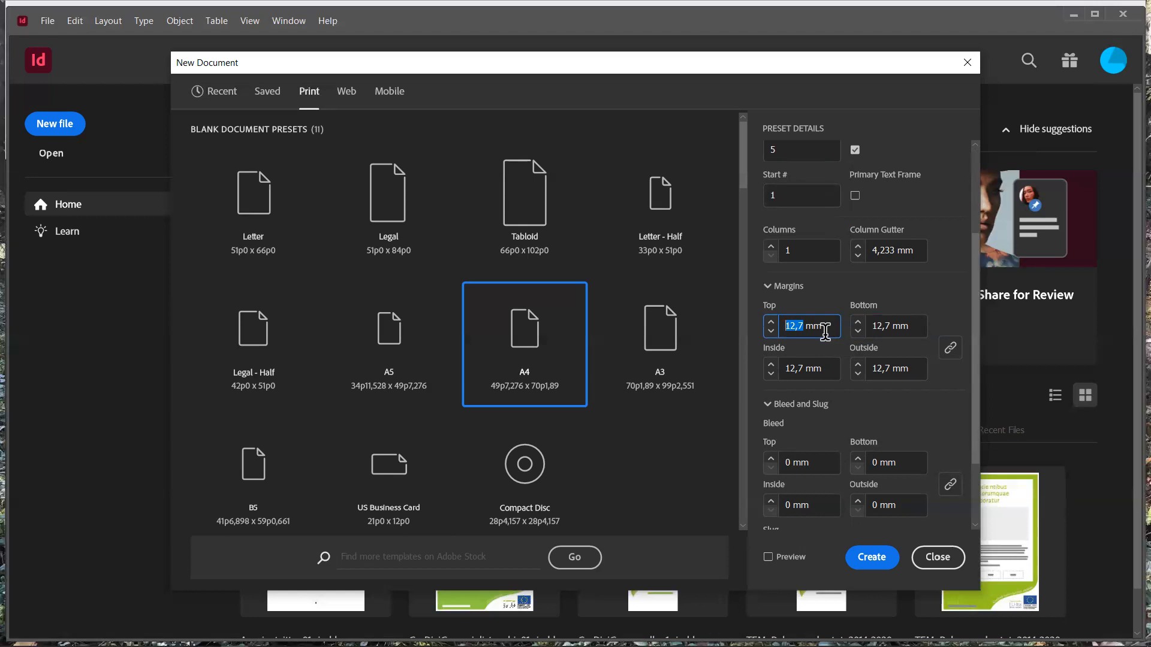
text(13)
click(950, 351)
click(890, 325)
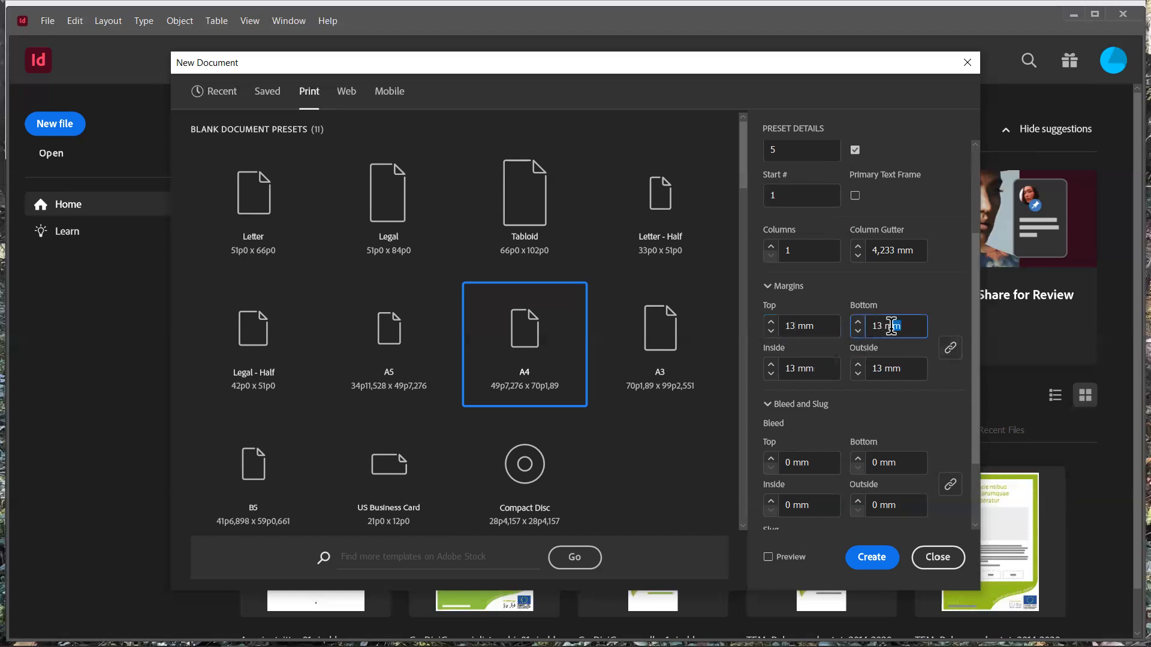
Step: Unlink the margins and set the bottom and outside margins to 17 mm
click(950, 350)
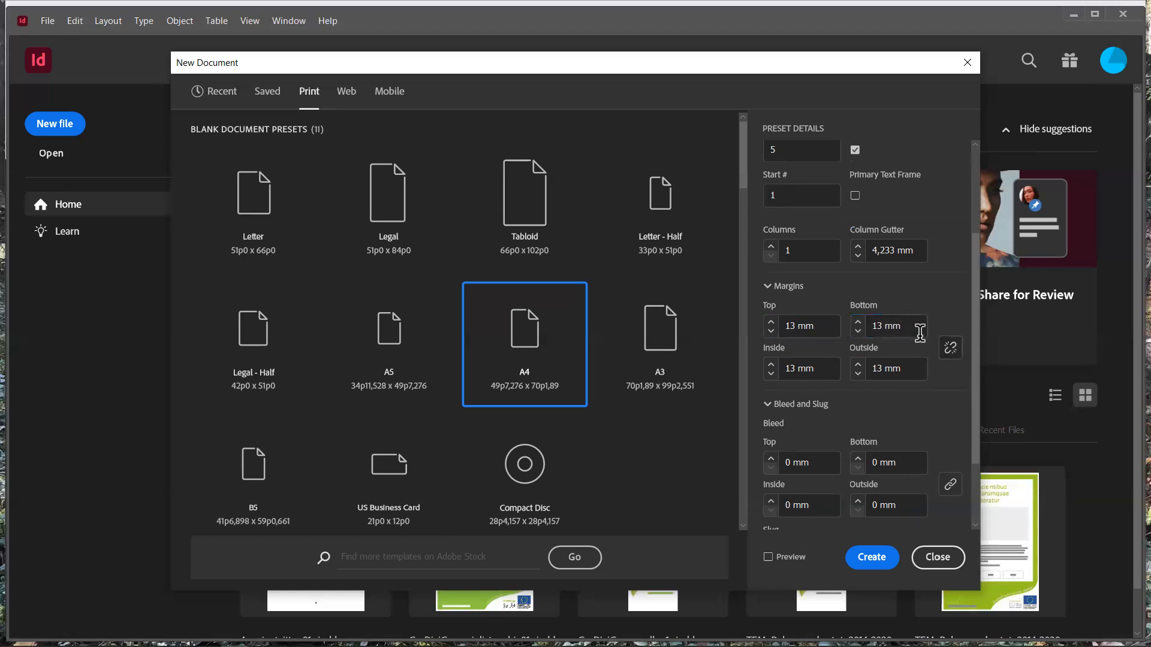
click(882, 326)
drag(882, 327, 874, 326)
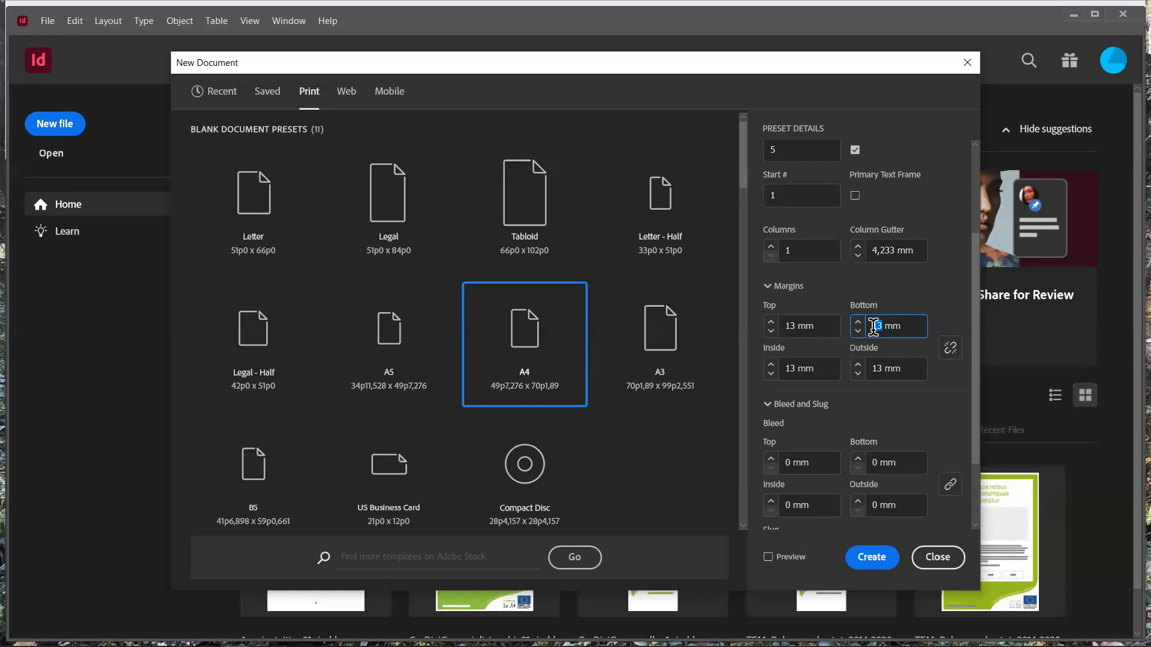
text(7)
click(798, 368)
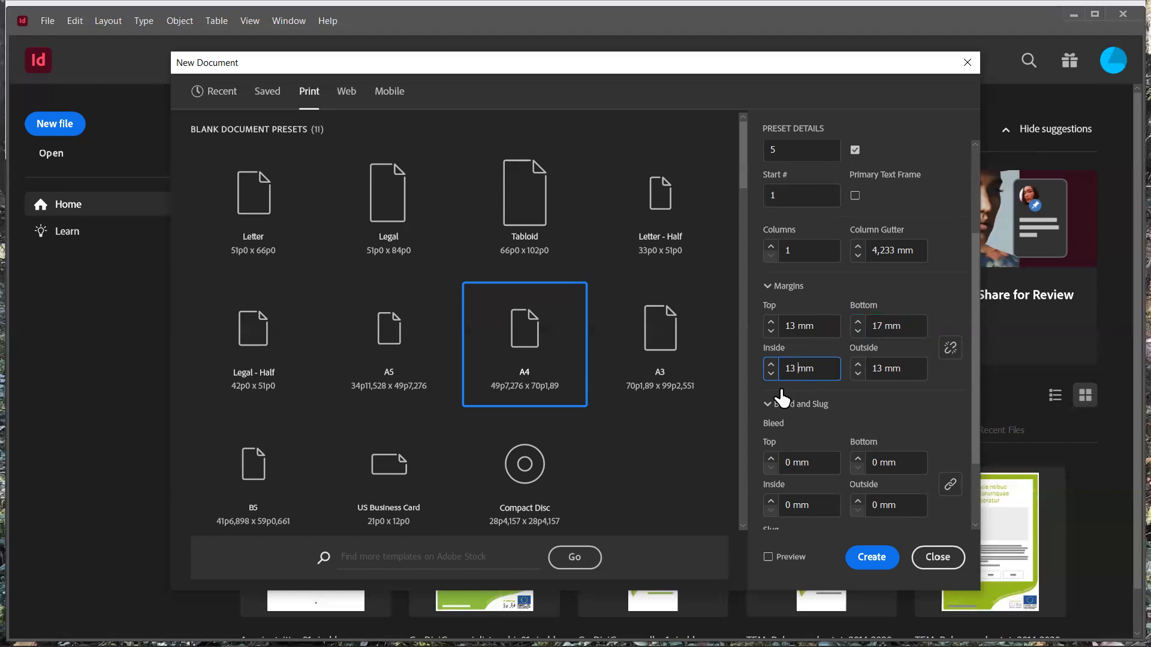
click(882, 367)
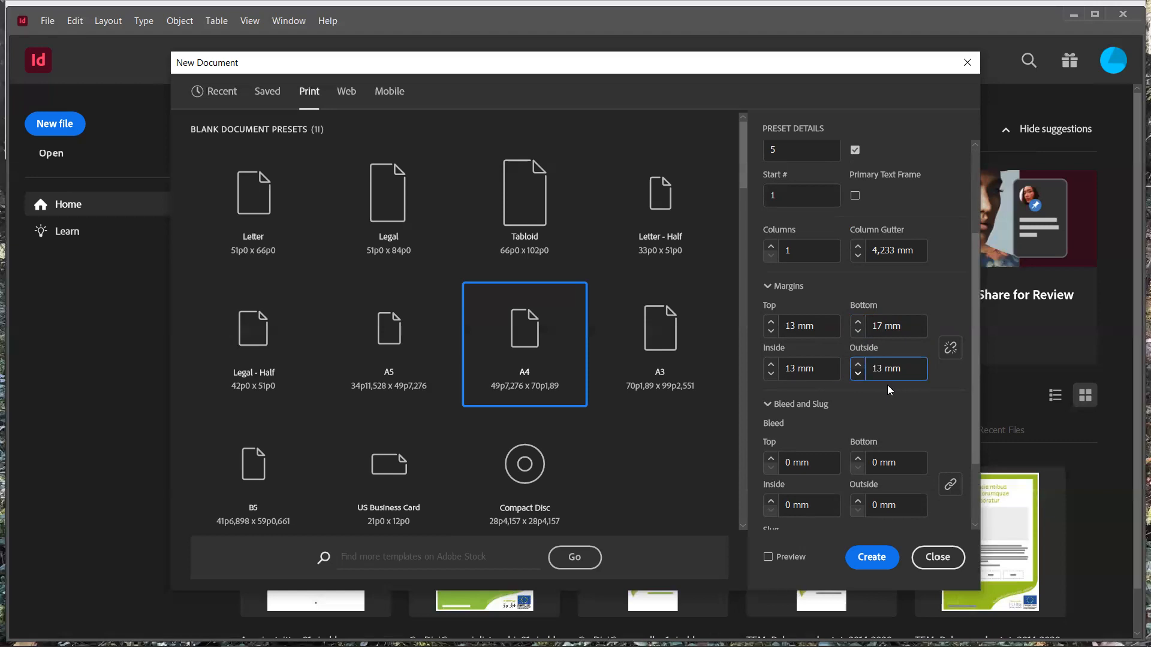
key(BackSpace)
click(791, 369)
Step: Set the bleed to 3 mm on all sides and create the document
drag(974, 371, 975, 436)
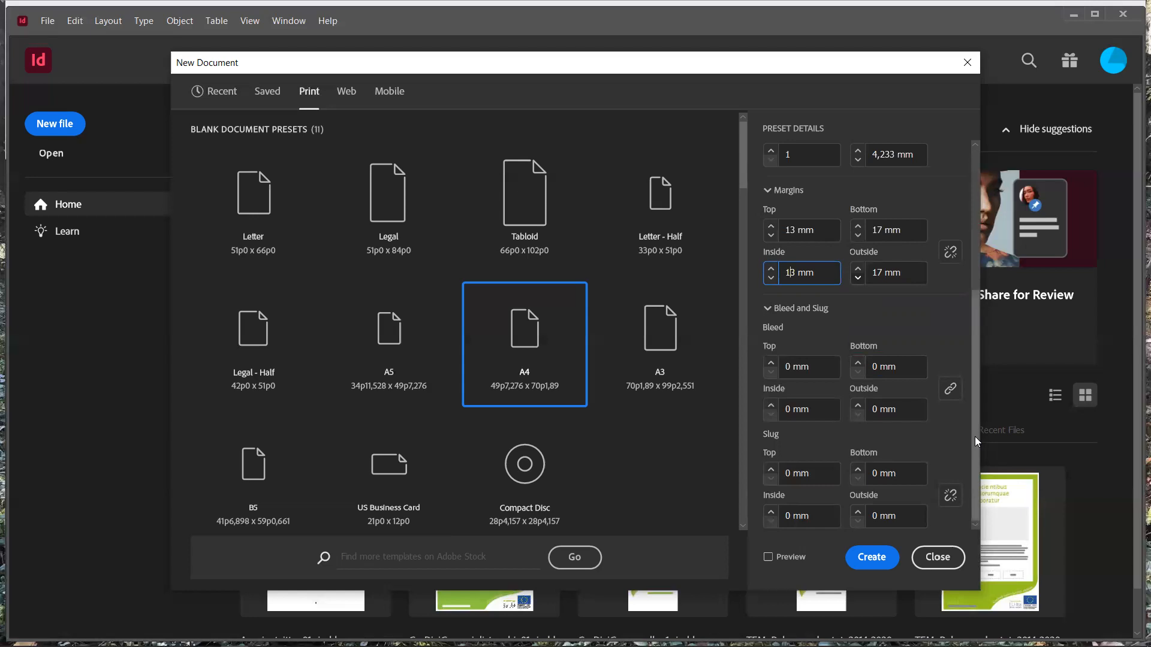
click(790, 367)
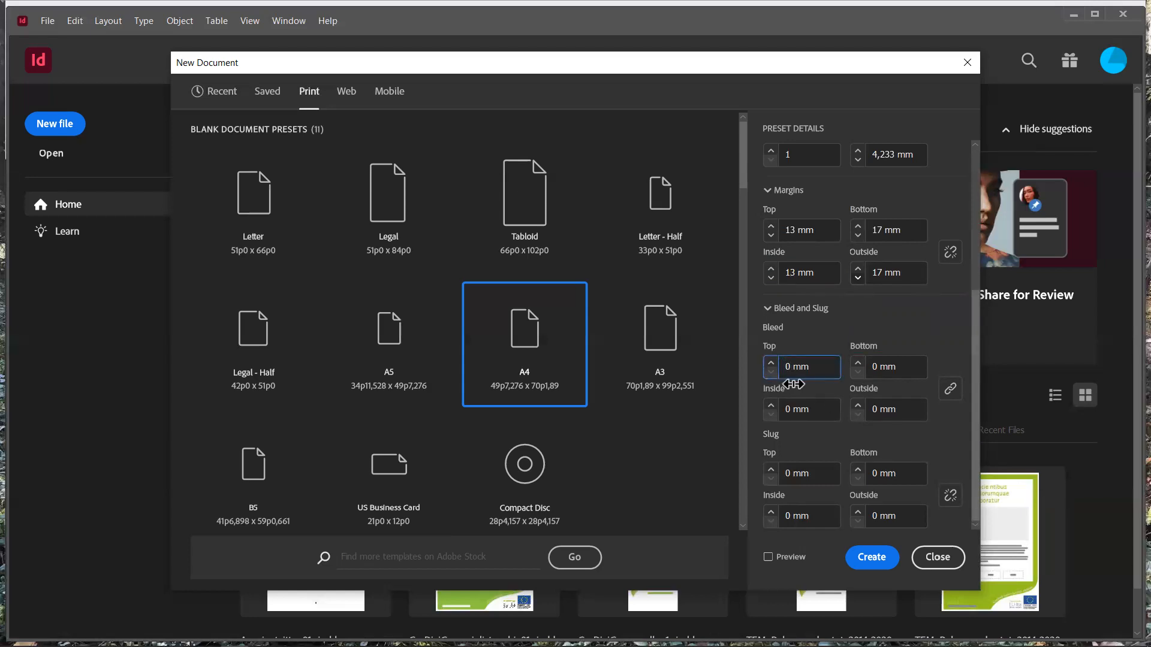
key(BackSpace)
text(3)
key(Tab)
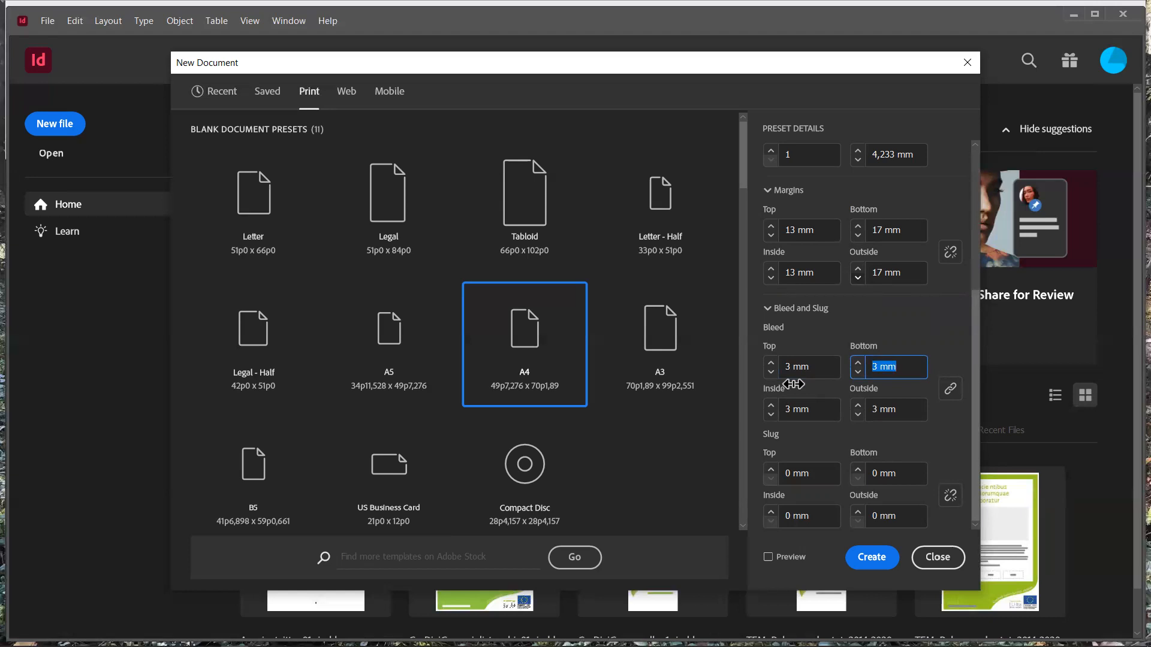
click(871, 557)
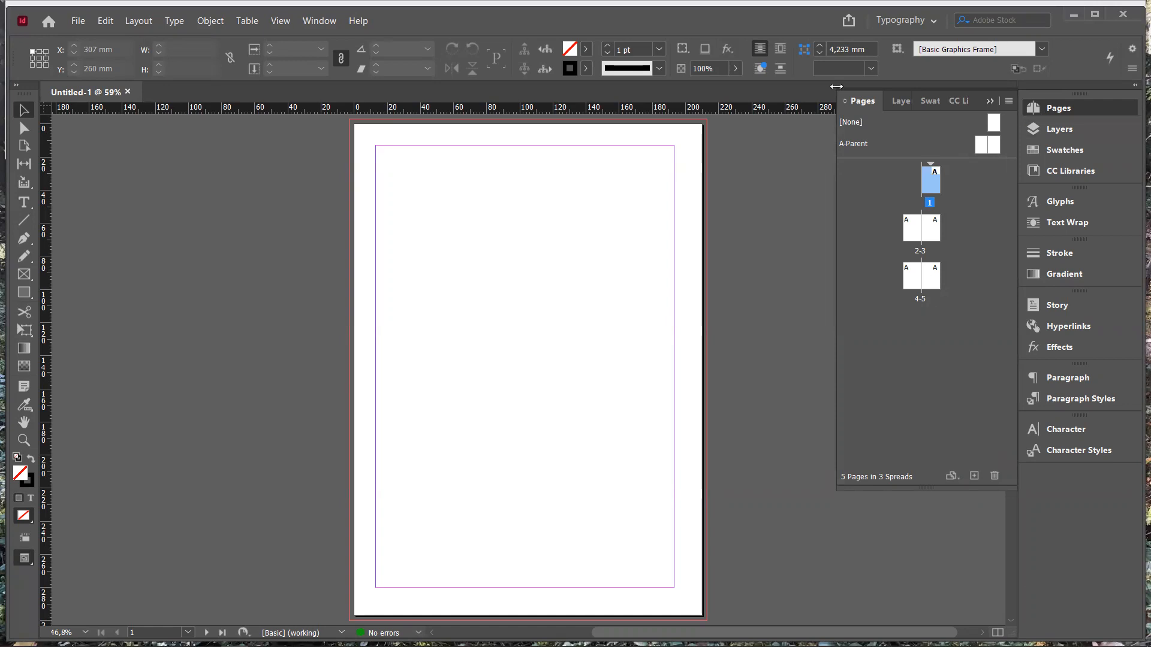
Step: Try out the Essentials Classic and Advanced workspaces and switch back to the Typography workspace
click(928, 23)
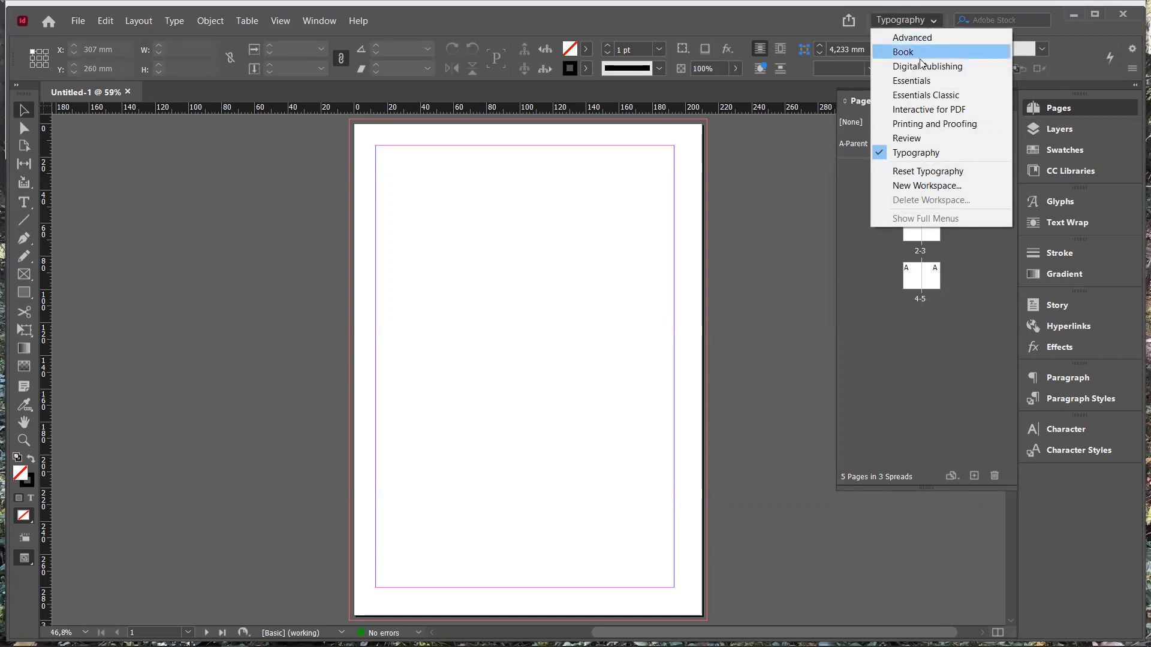
click(916, 98)
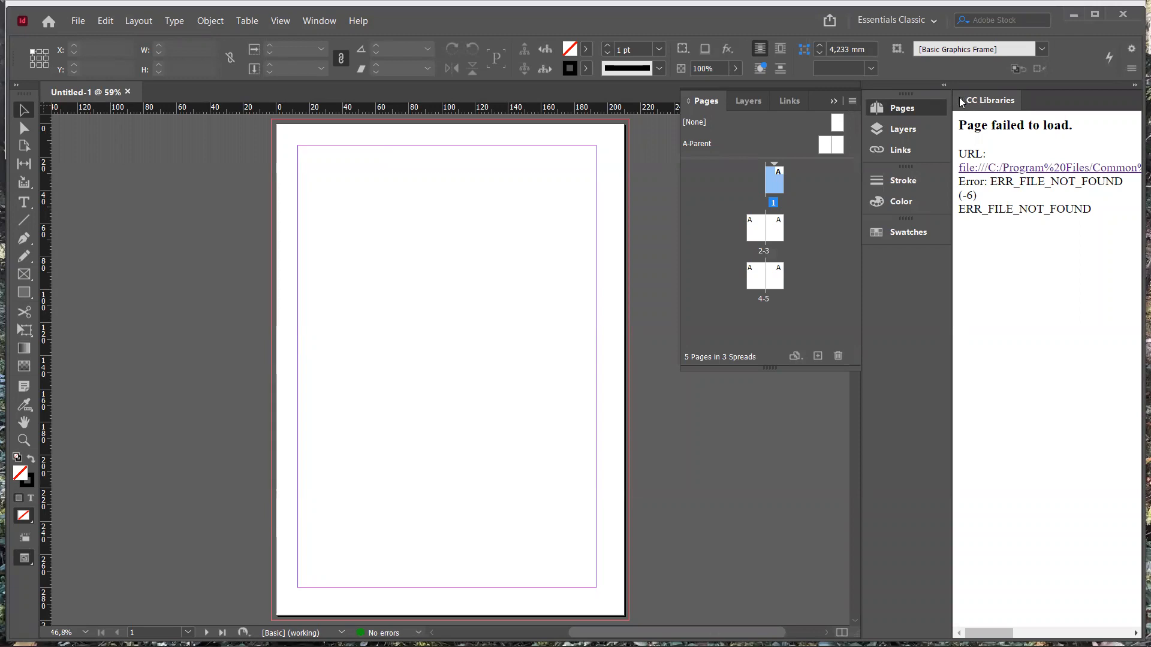
drag(961, 103, 967, 103)
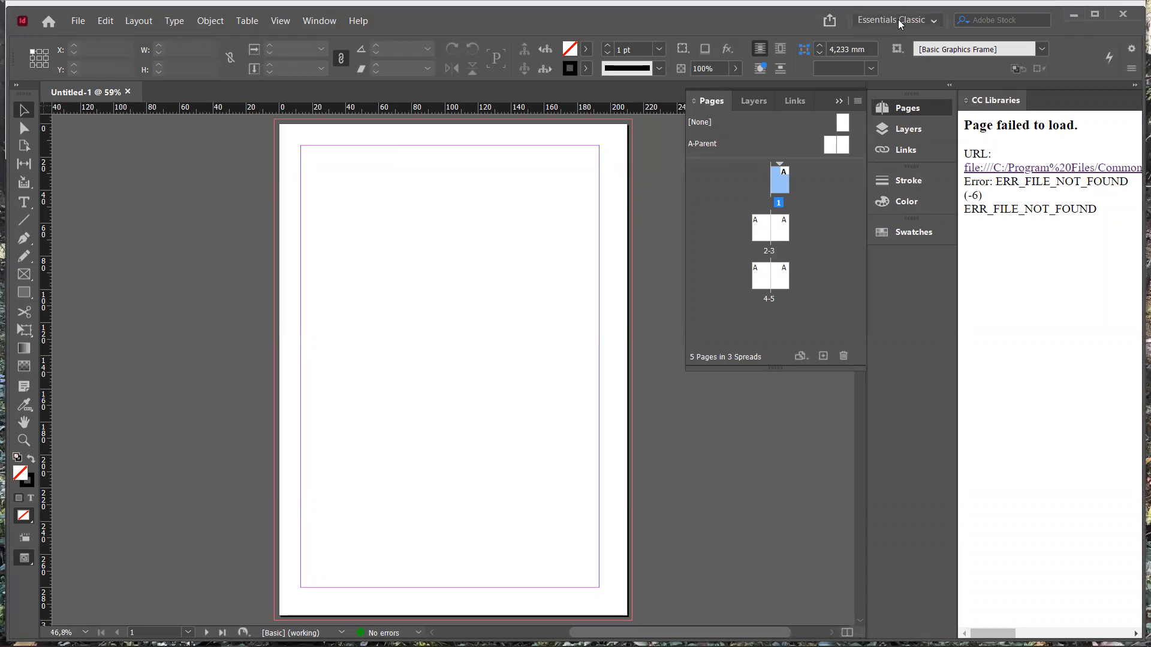
click(916, 24)
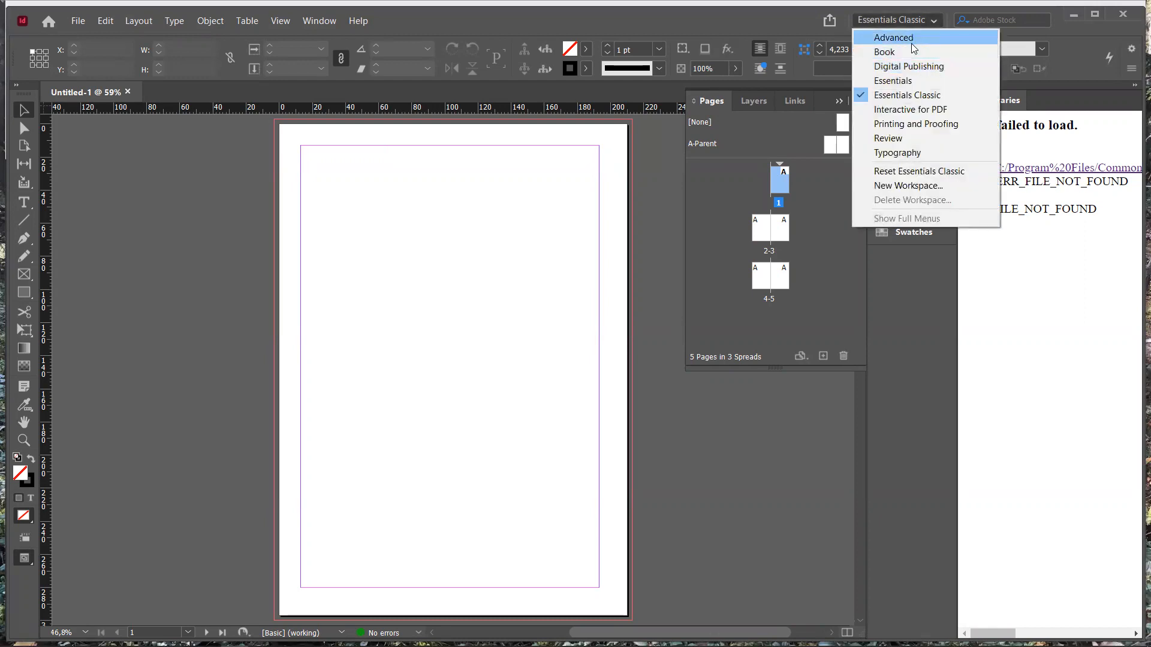
click(909, 38)
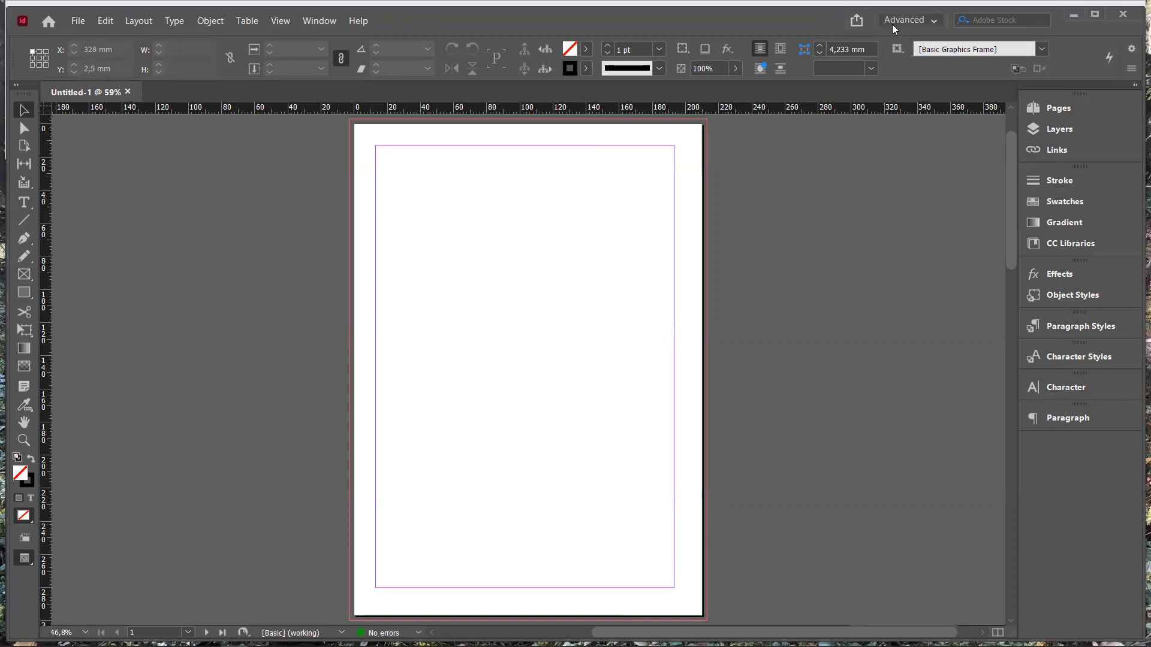
click(922, 26)
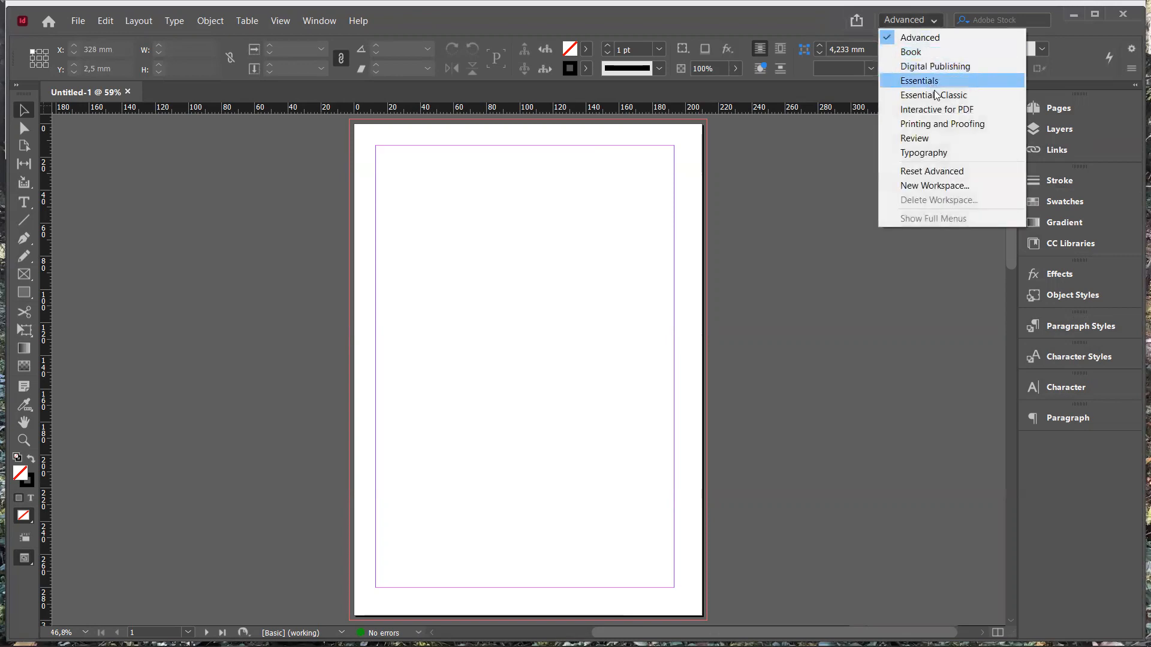
click(938, 157)
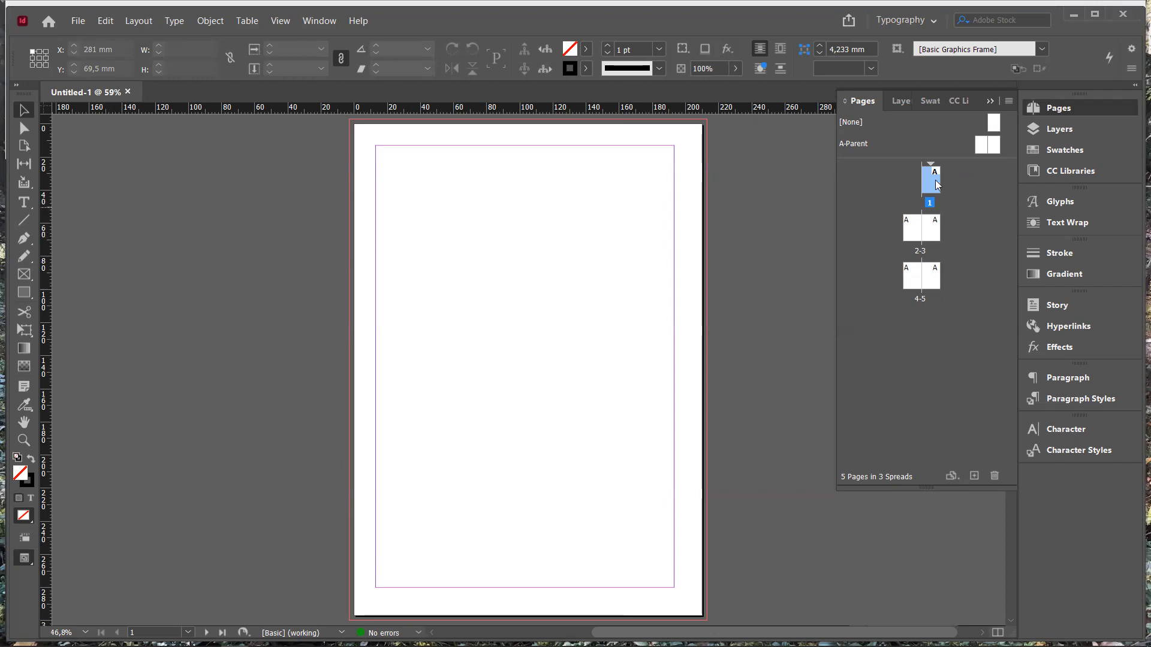
Step: Try deleting page 1 from the document and undo the deletion
drag(937, 181, 997, 478)
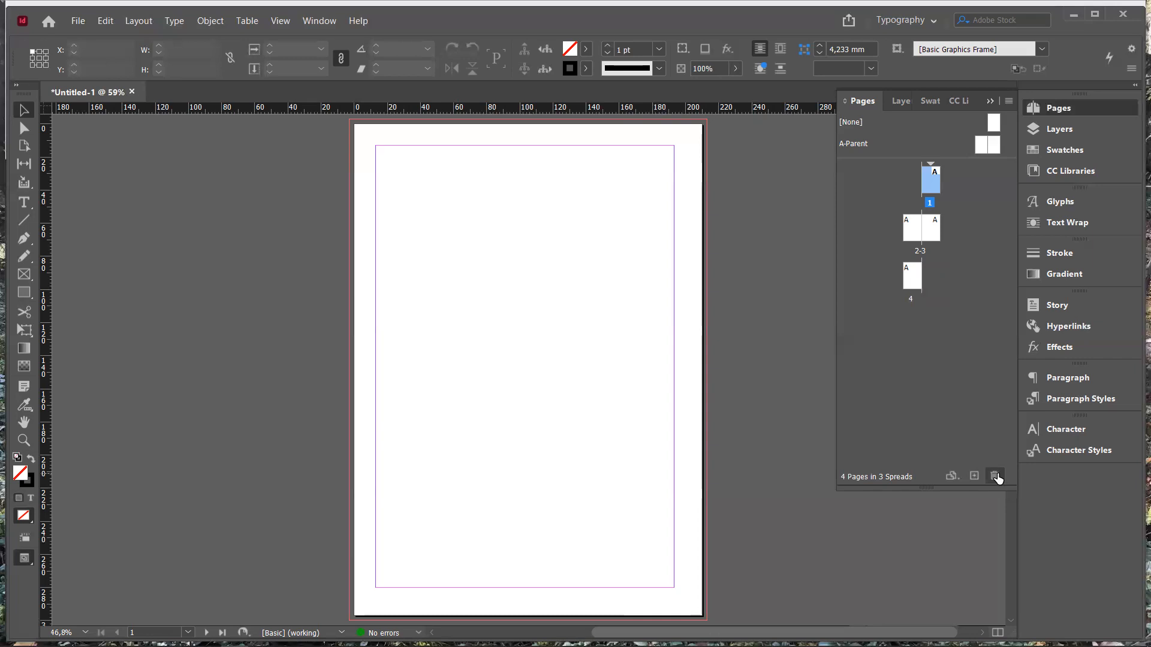
key(ctrl+z)
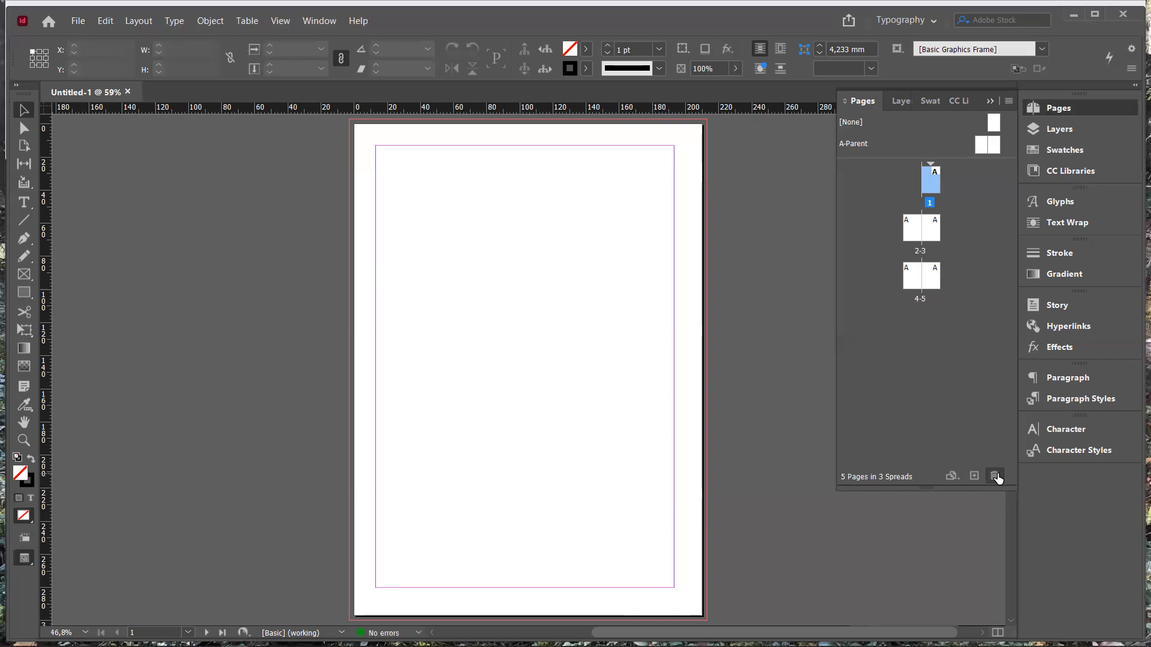
Step: Display the spread of pages 2-3 in full and open the A-Parent spread
click(914, 236)
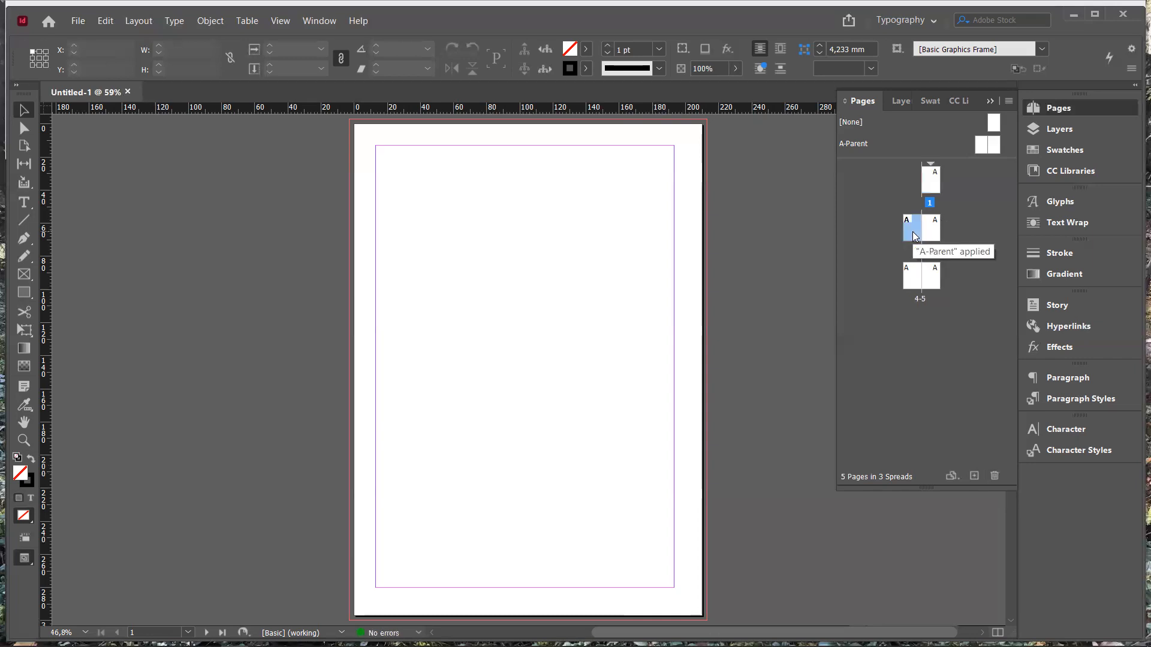
double_click(914, 236)
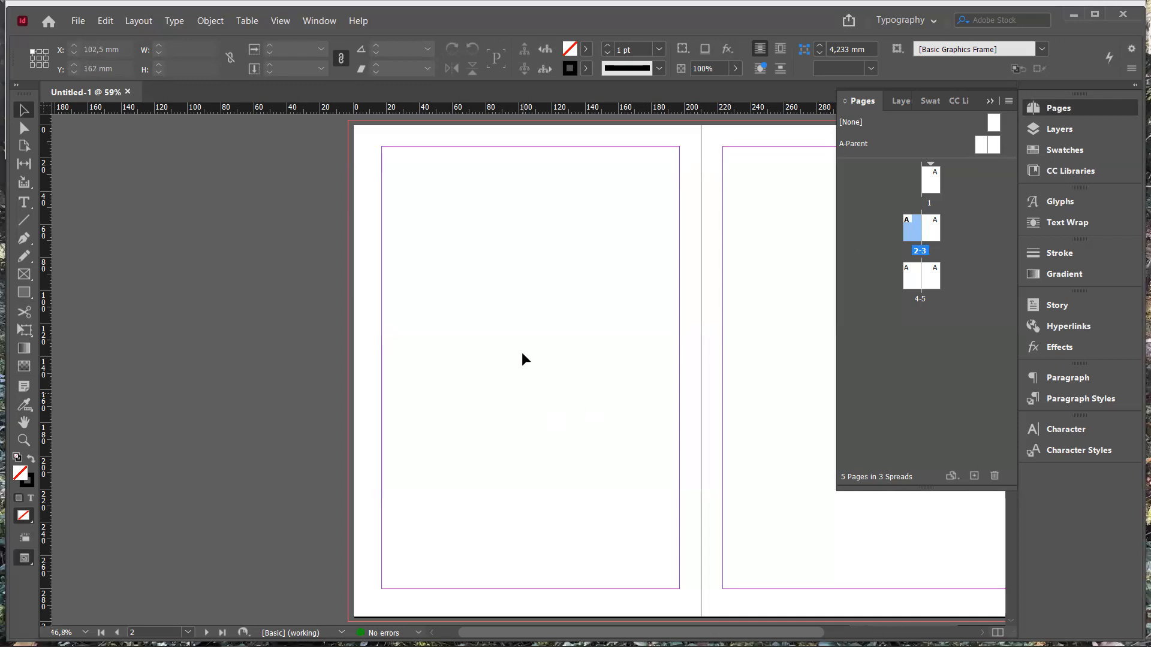
scroll(658, 394, right, 5)
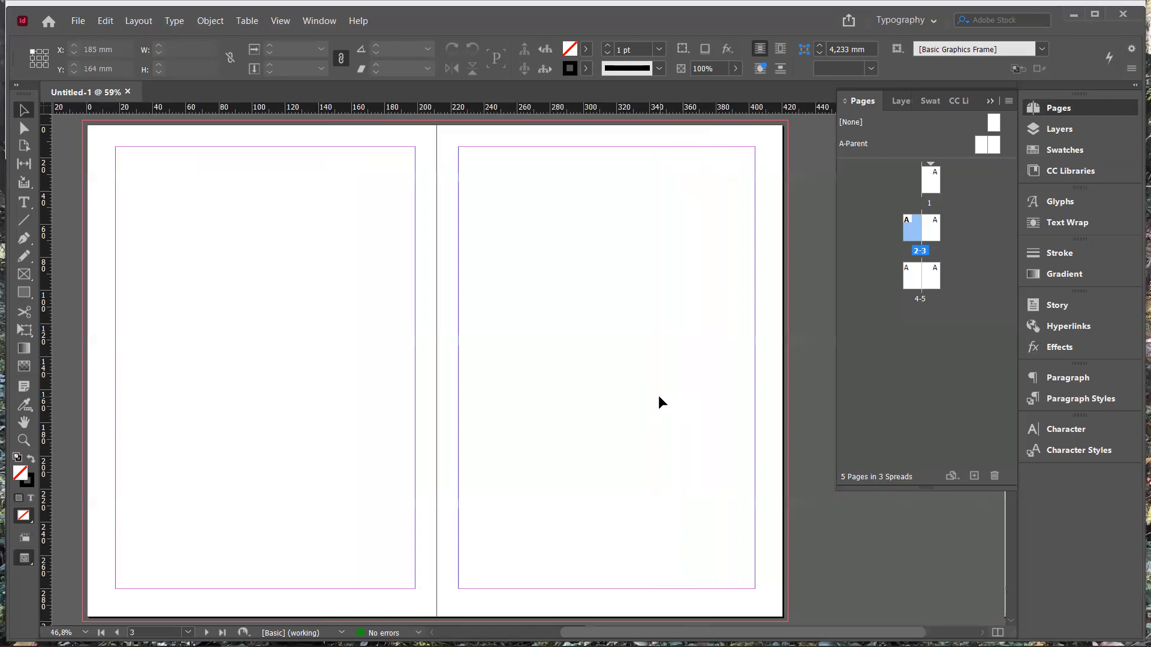
double_click(983, 146)
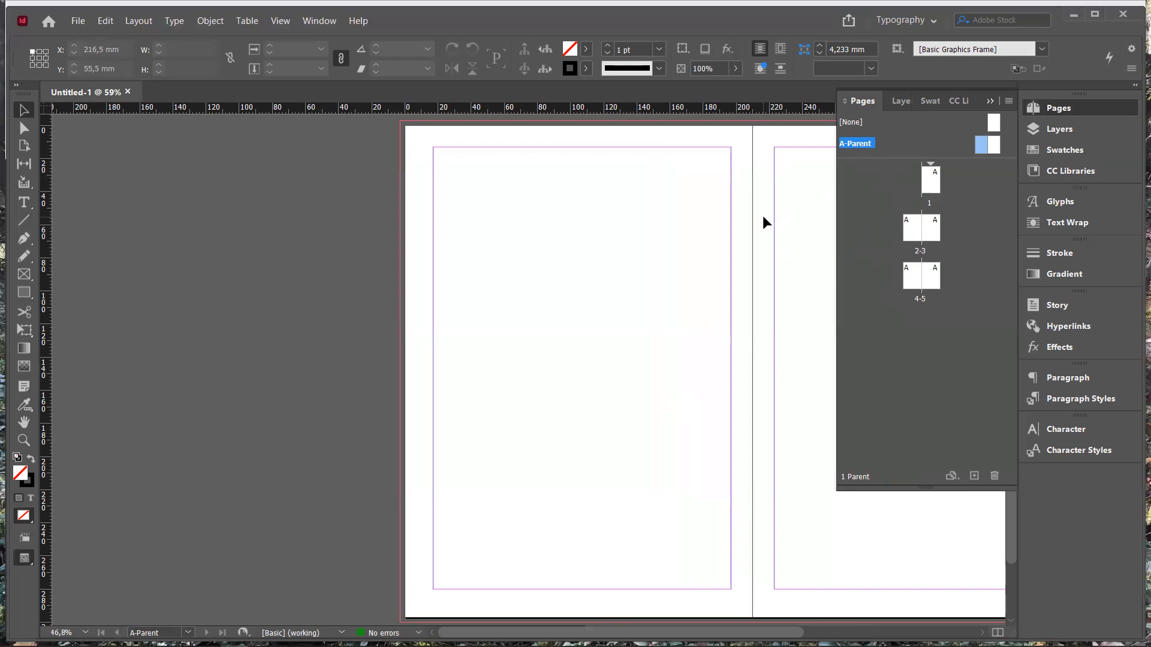
Step: Draw a rectangle about 161.5 mm wide and 118.5 mm high across the spine of the A-Parent spread
scroll(764, 222, right, 3)
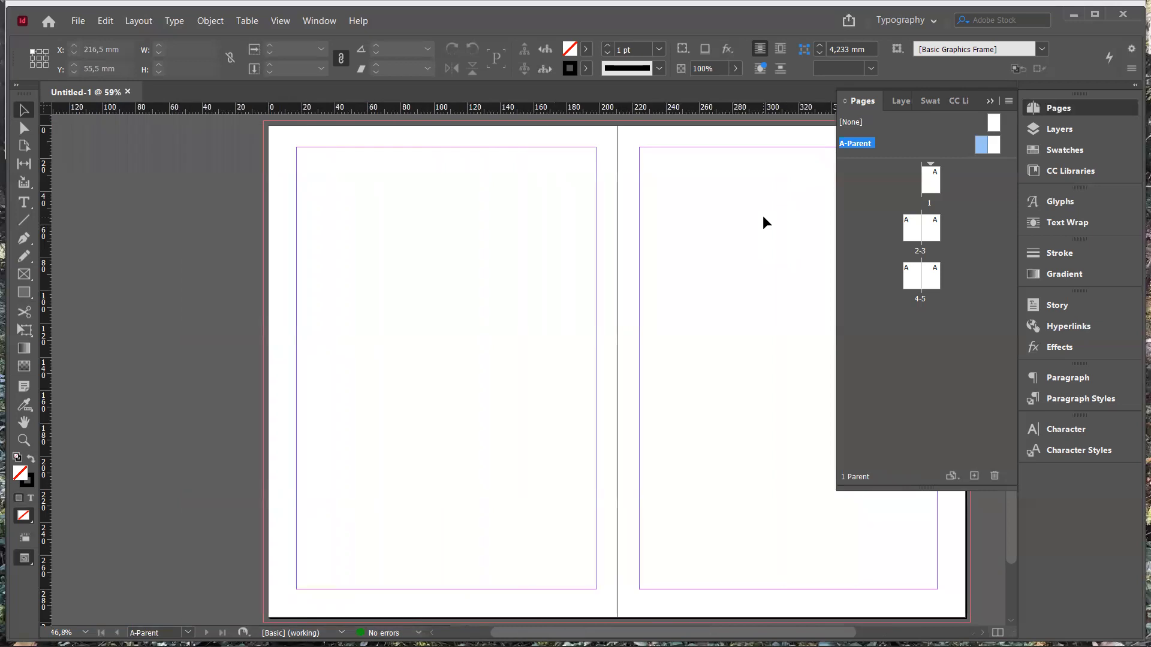
click(25, 294)
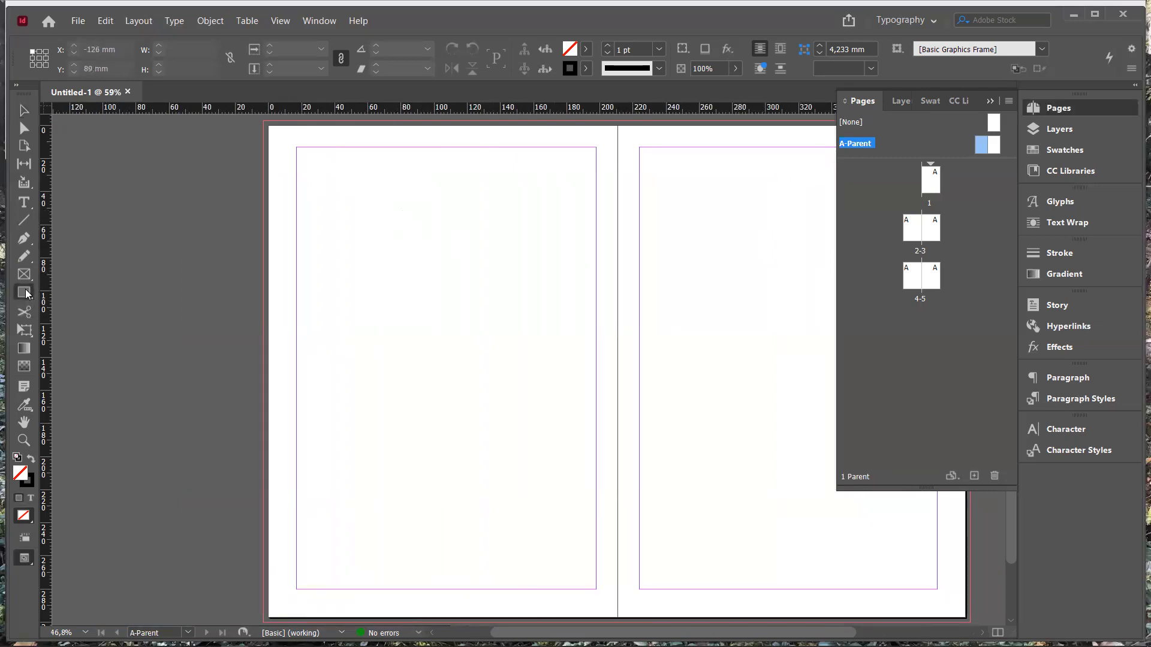
click(26, 294)
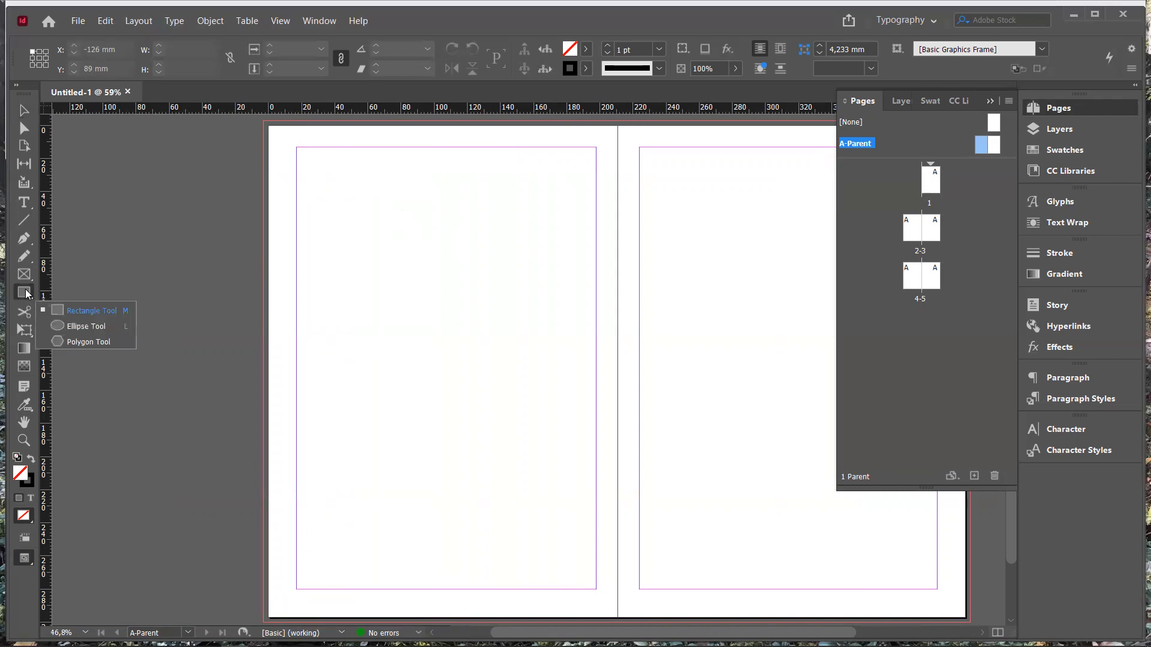
click(26, 293)
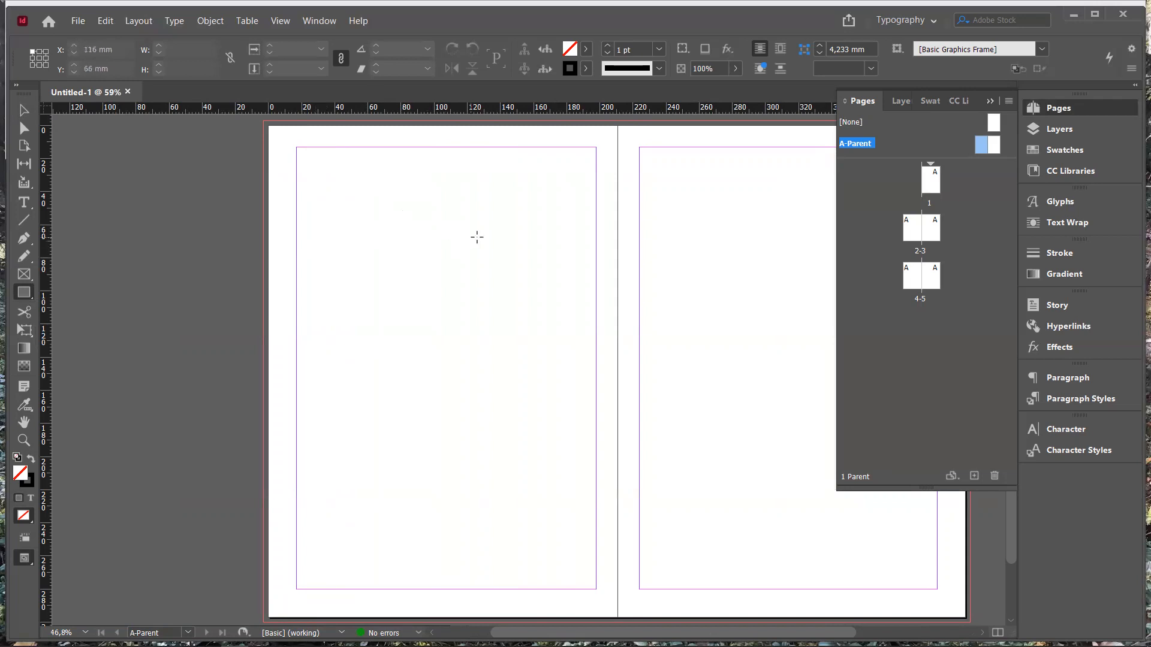
drag(477, 237, 745, 432)
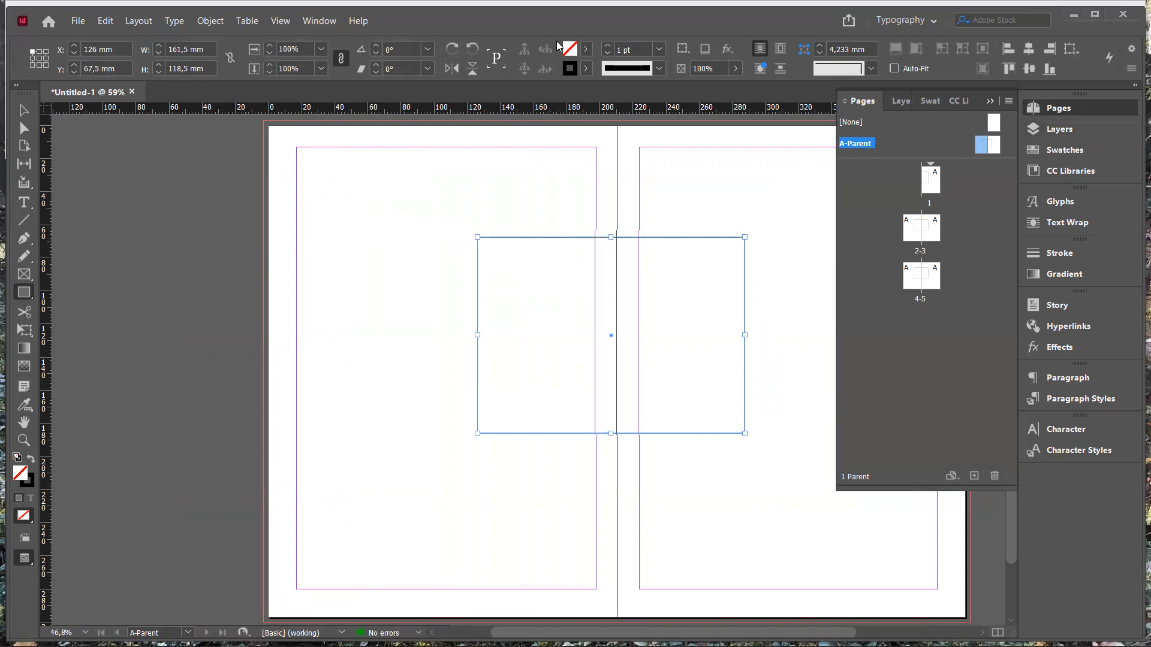
Step: Fill the rectangle with the yellow swatch C=0 M=0 Y=100 K=0 and set its stroke to [None]
click(586, 52)
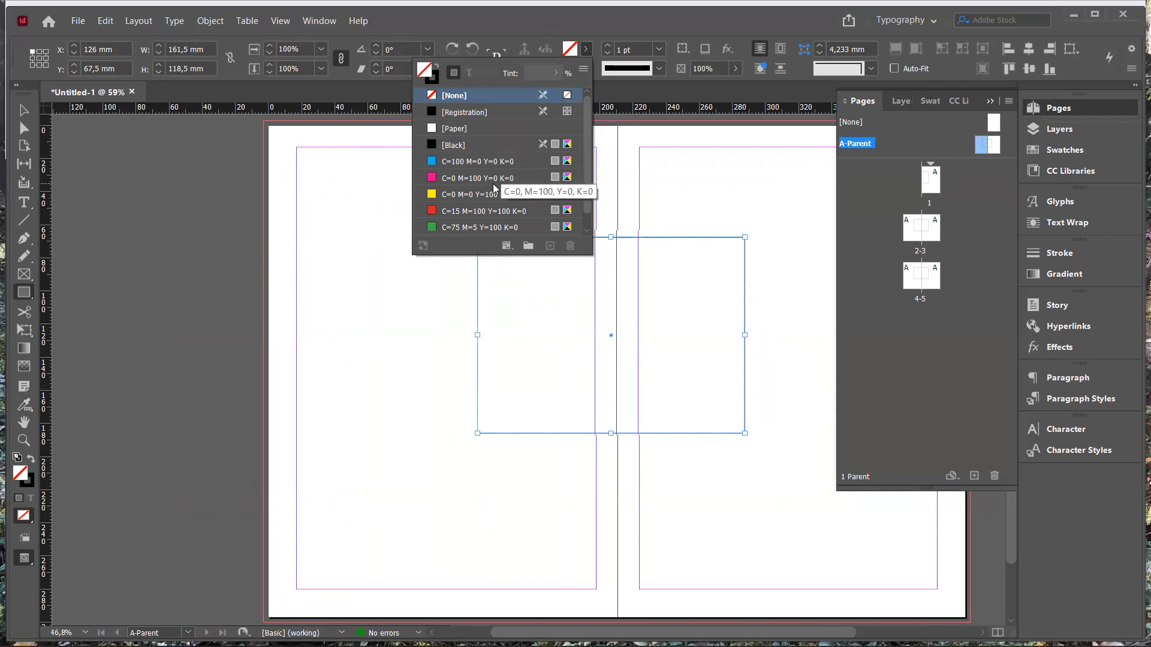
scroll(495, 188, down, 1)
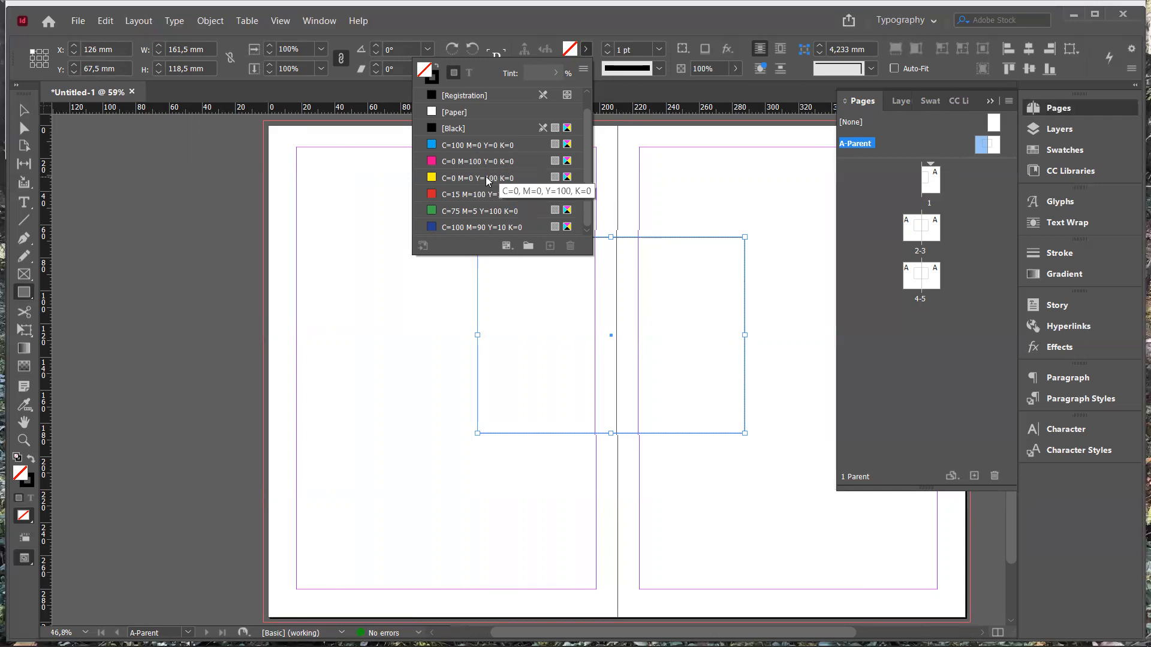
click(487, 178)
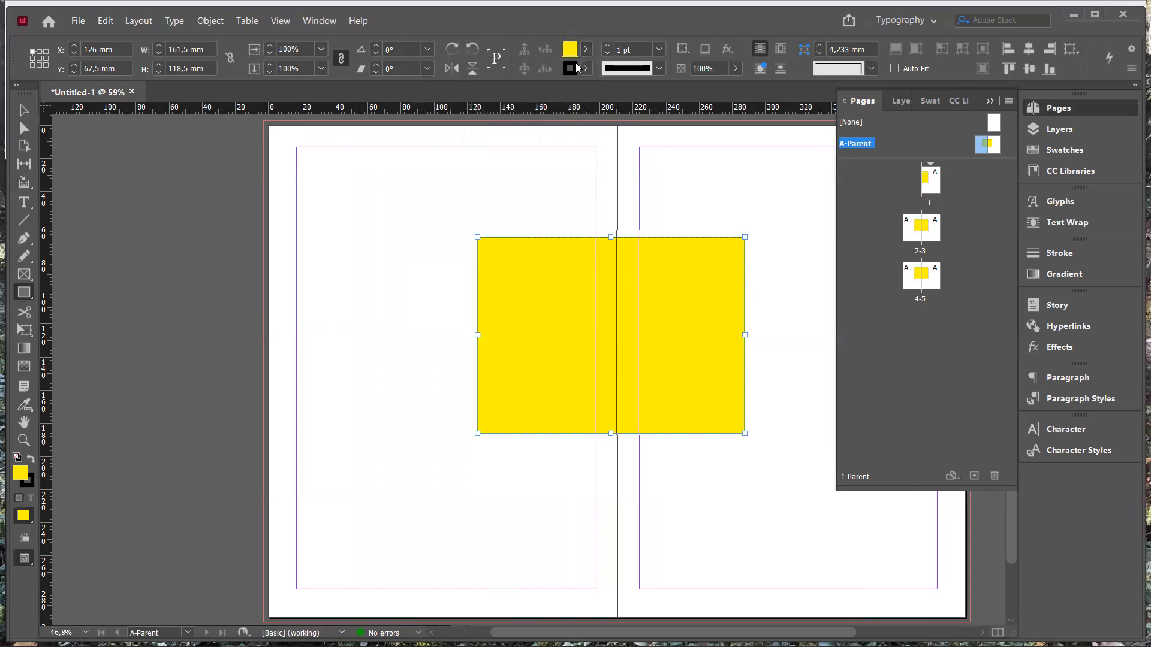
click(586, 69)
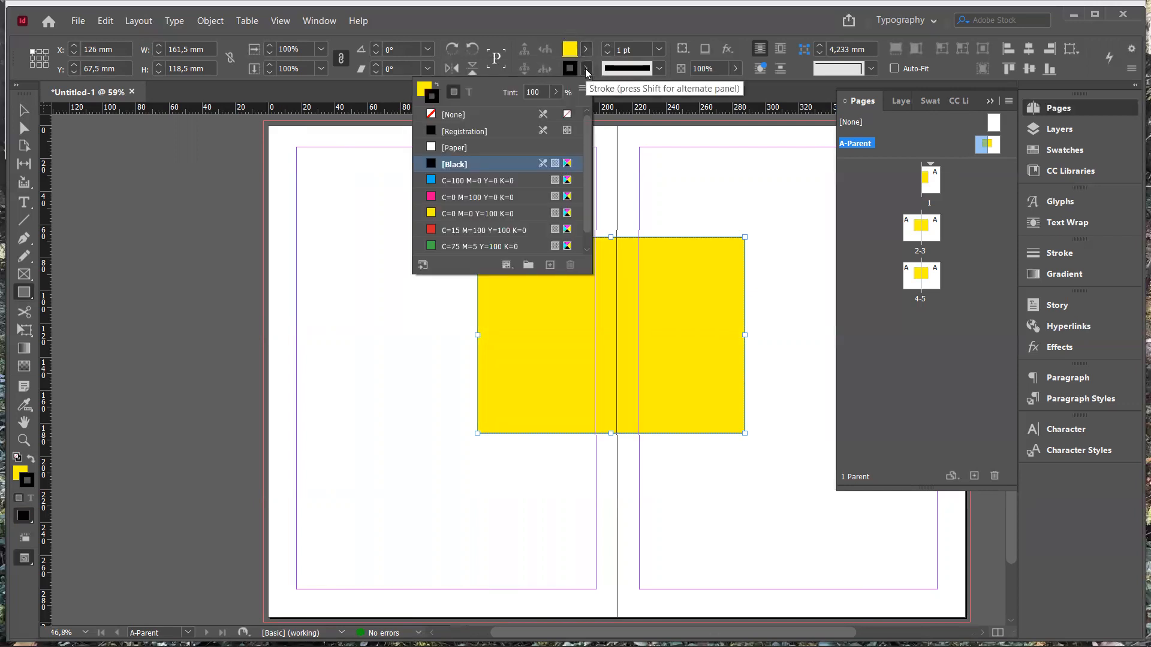
click(471, 115)
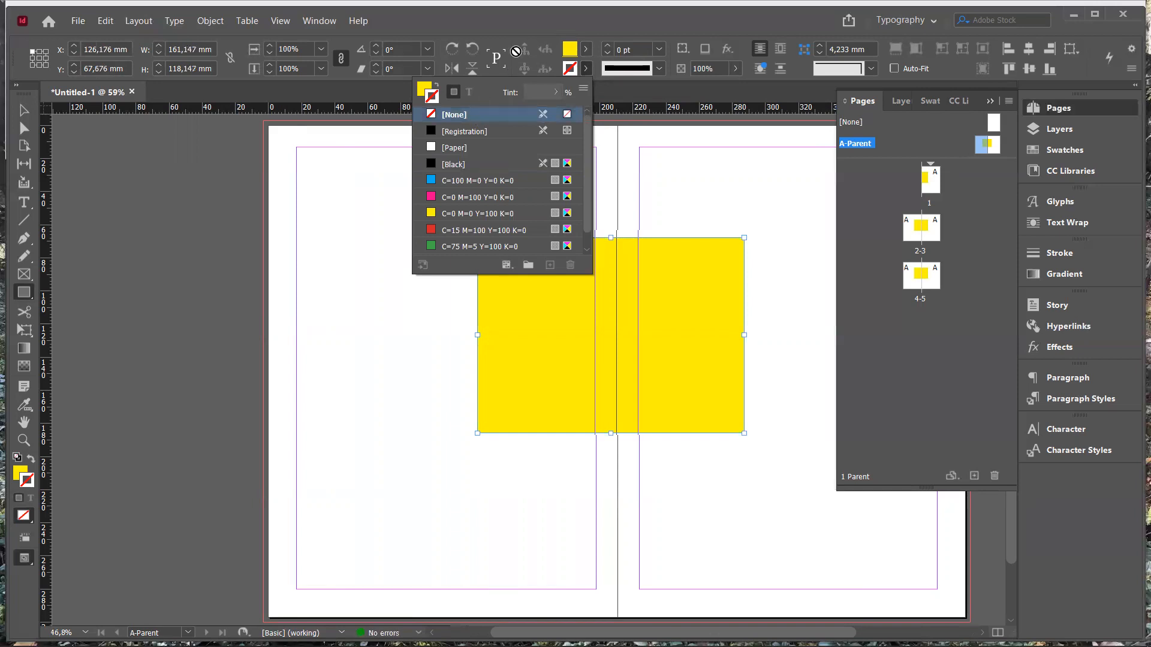
click(560, 25)
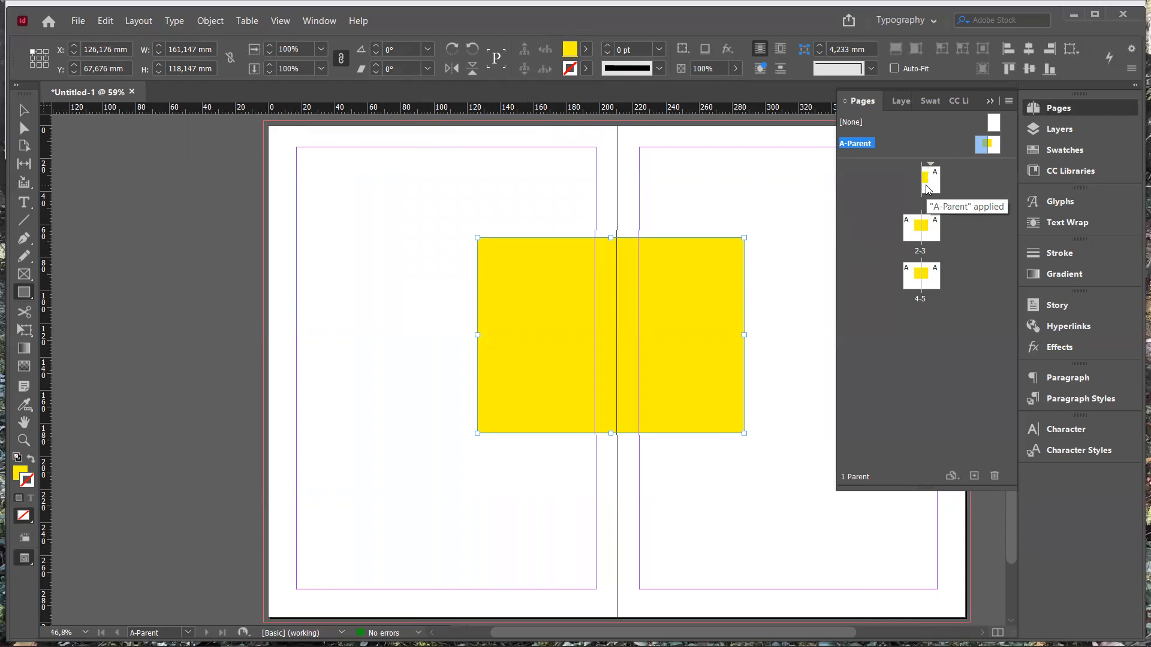
Step: Check how the parent rectangle appears on pages 2-3 and return to the A-Parent spread
double_click(915, 235)
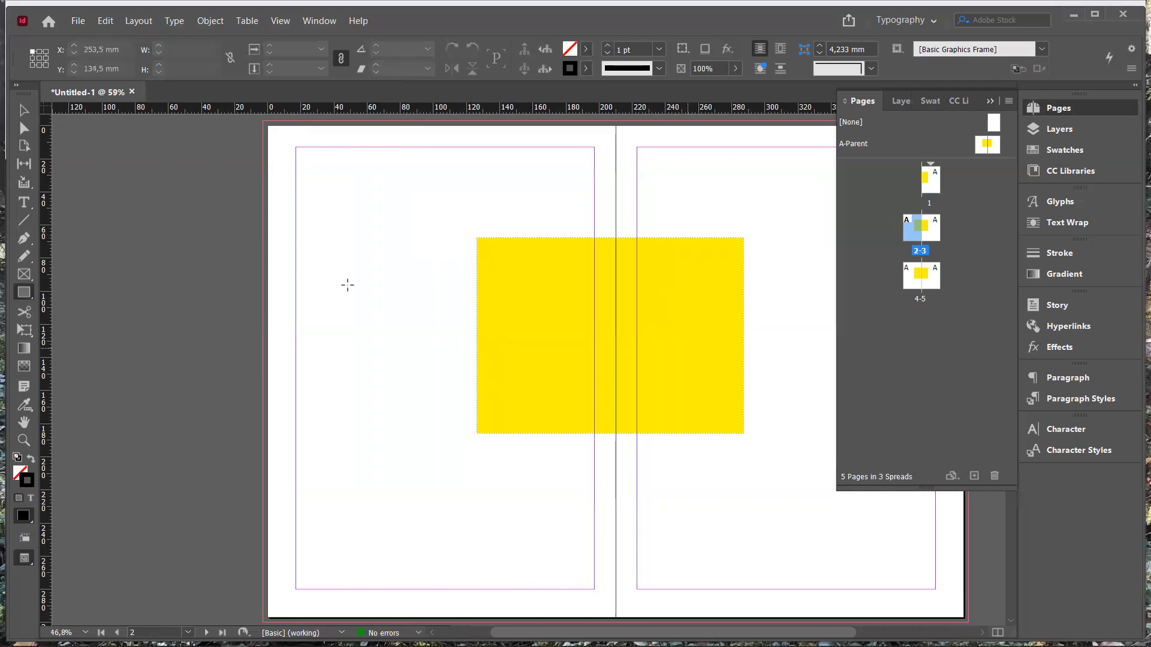
click(24, 111)
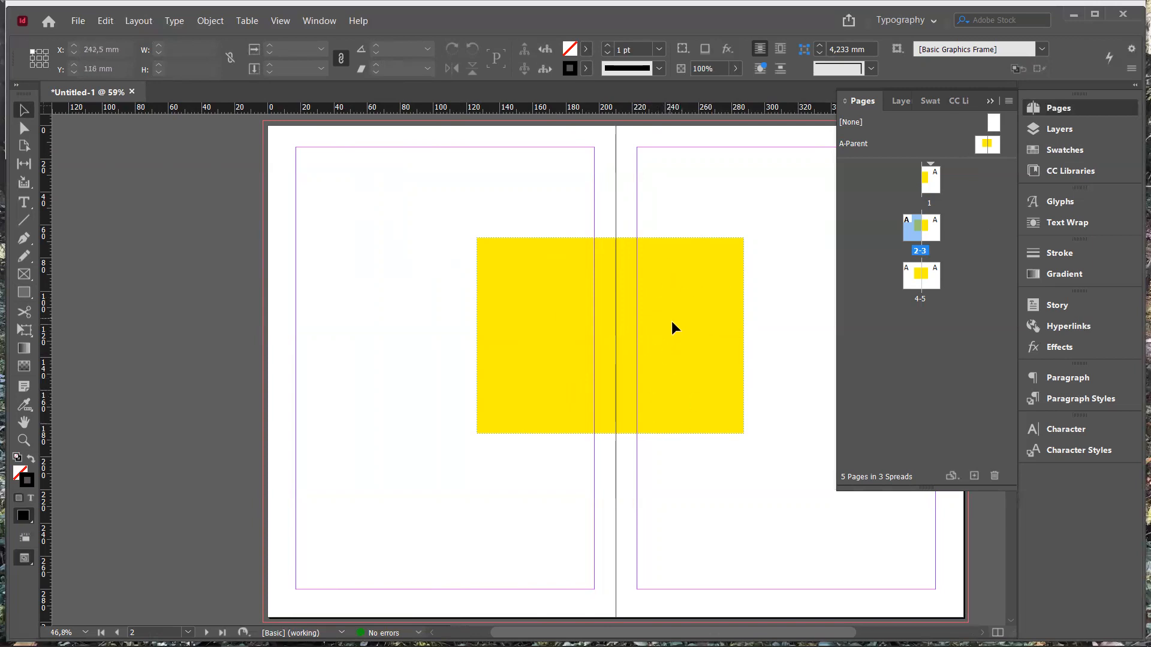
double_click(986, 146)
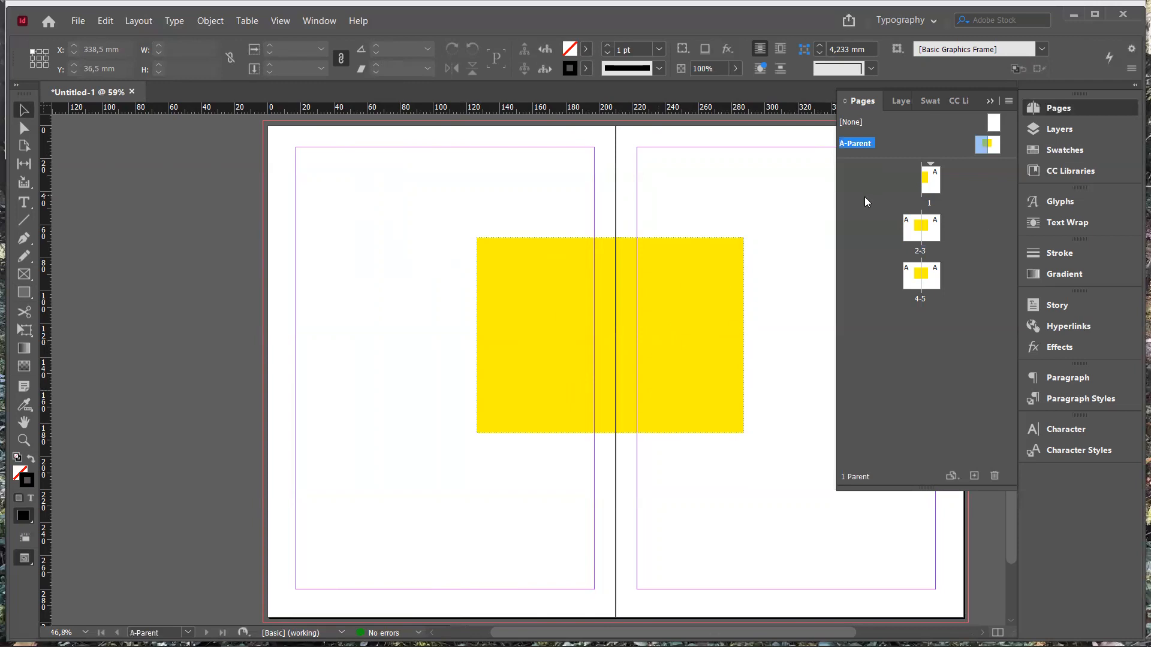
Step: Move the yellow rectangle to the spread's bottom-left corner and stretch it past the side and bottom bleed to about 428.5 × 123 mm
click(740, 293)
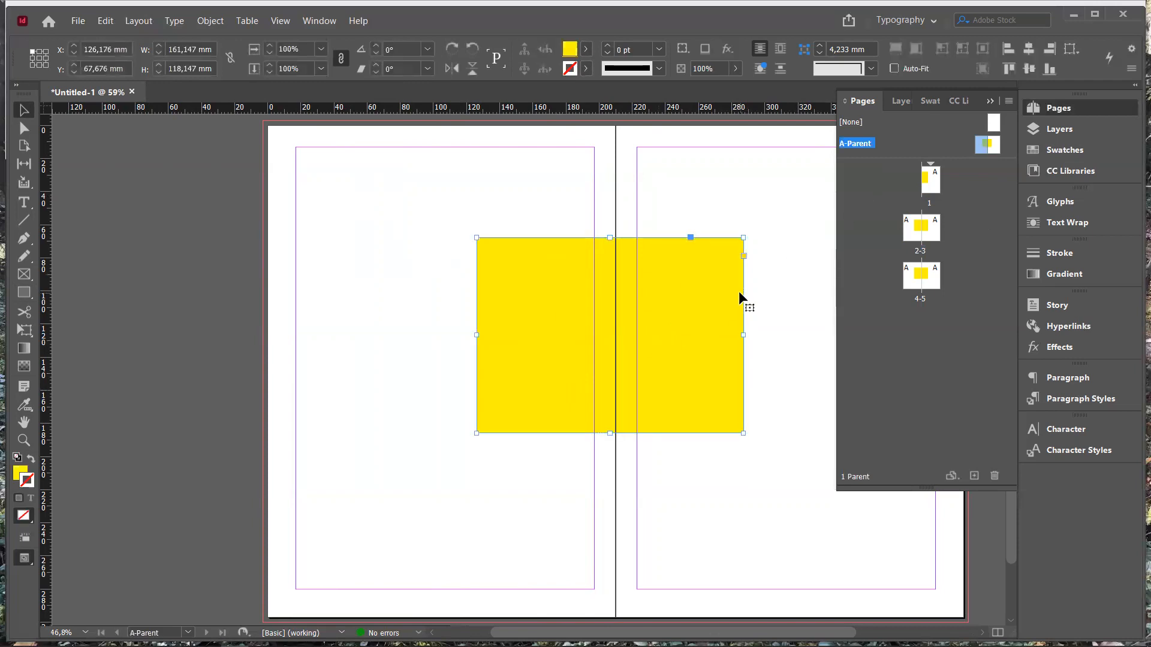
drag(681, 304, 473, 489)
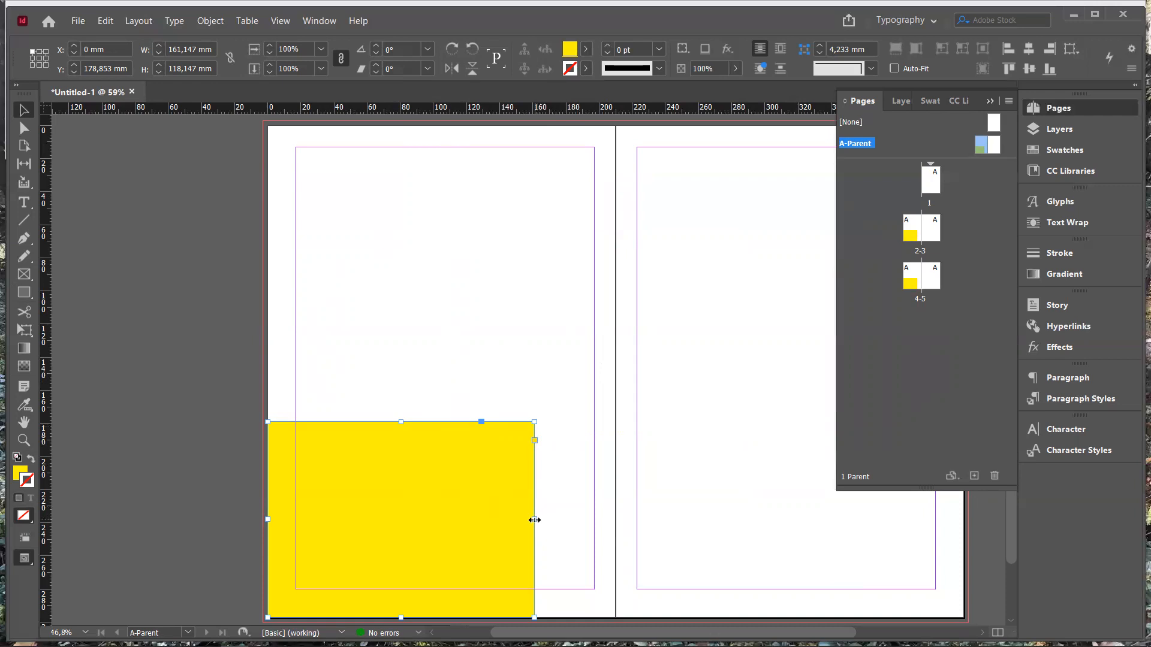
drag(534, 519, 968, 514)
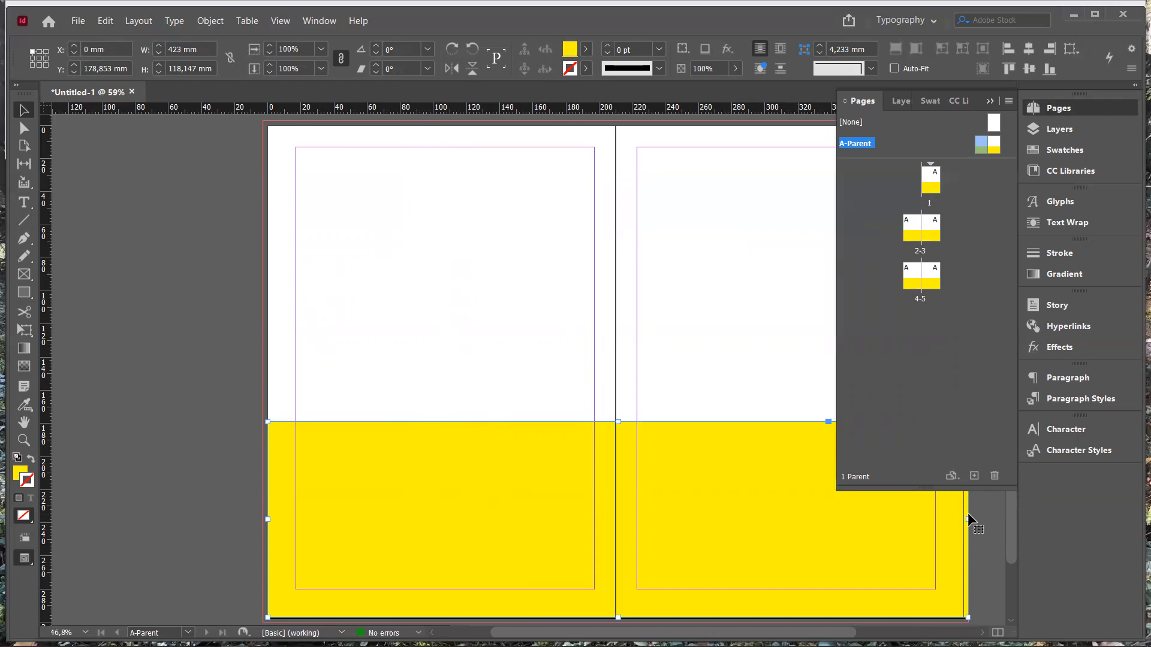
drag(267, 519, 258, 521)
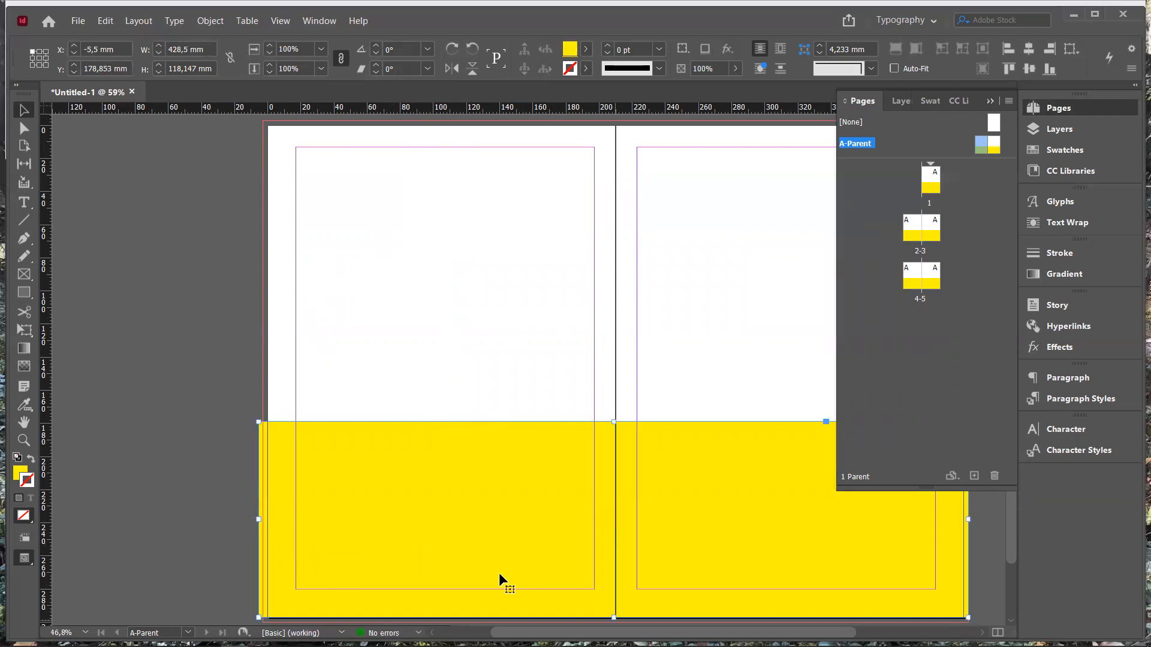
drag(613, 617, 614, 625)
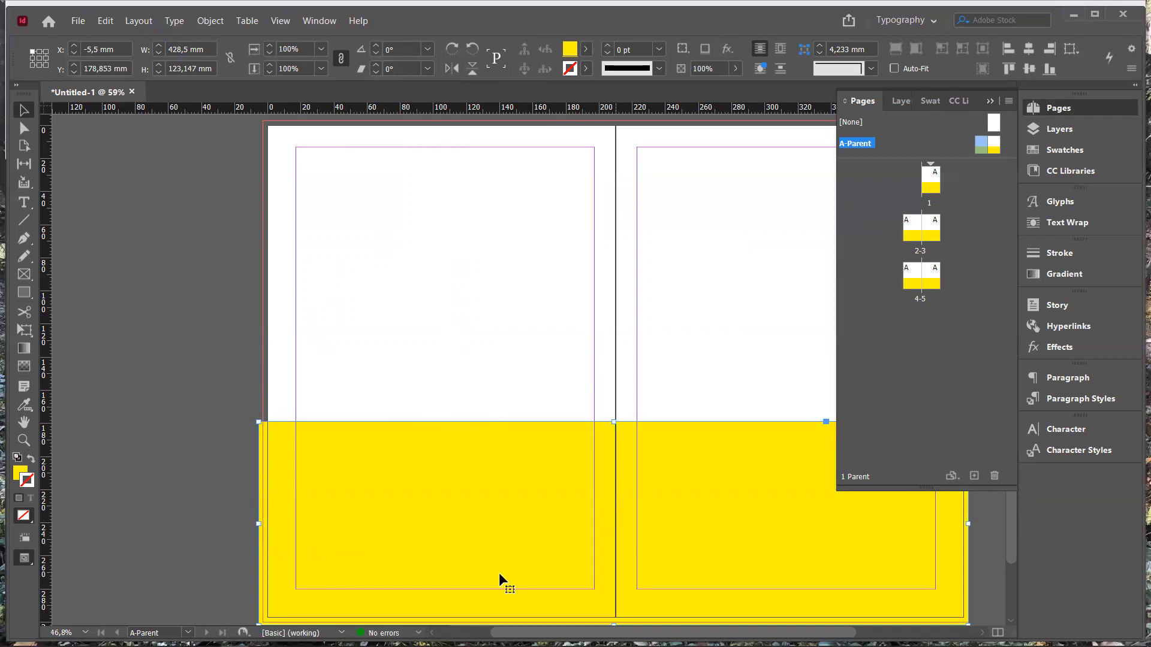
Step: Examine the yellow parent band on page 1 and on pages 2-3, and return to page 1
double_click(931, 189)
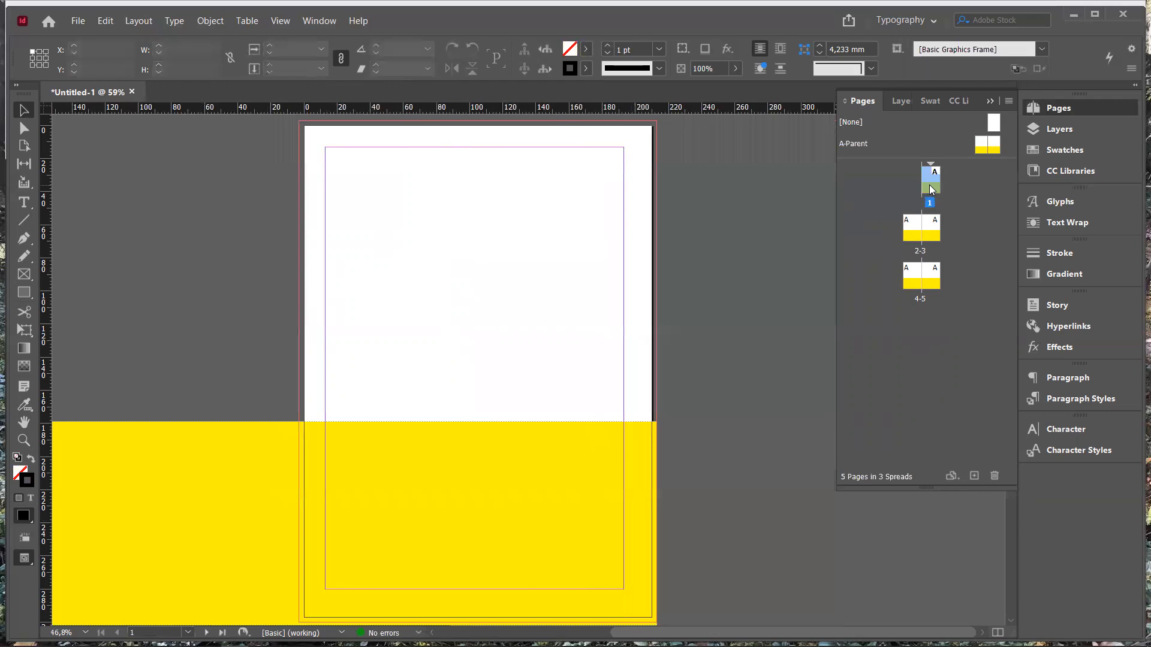
double_click(909, 231)
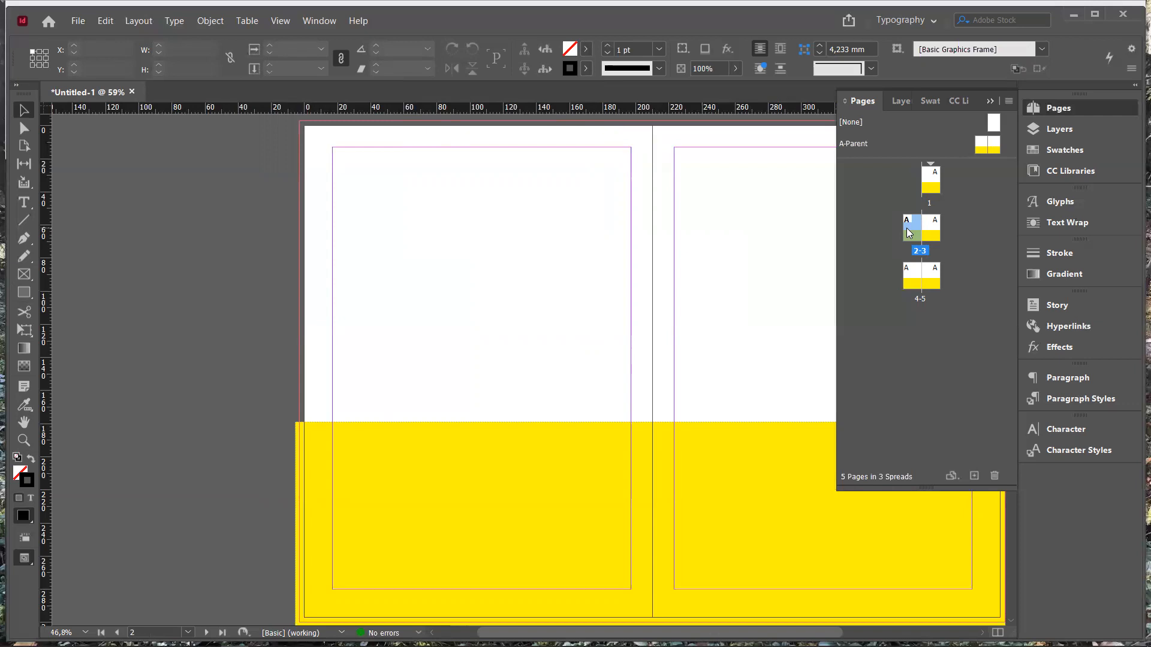
click(982, 150)
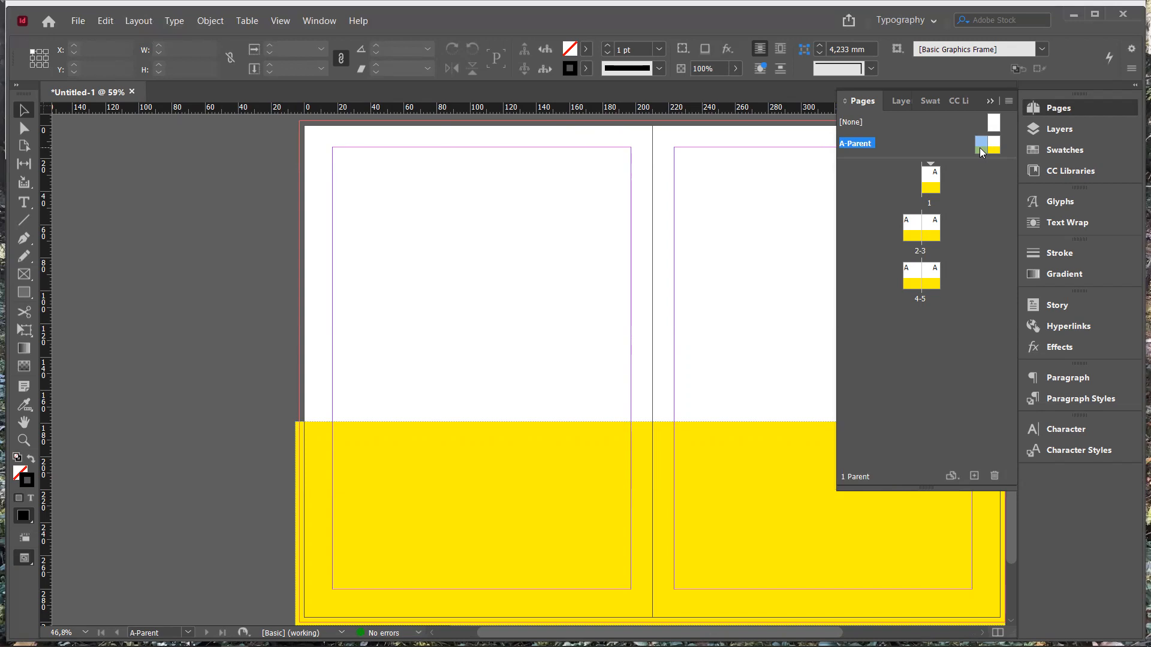
click(933, 185)
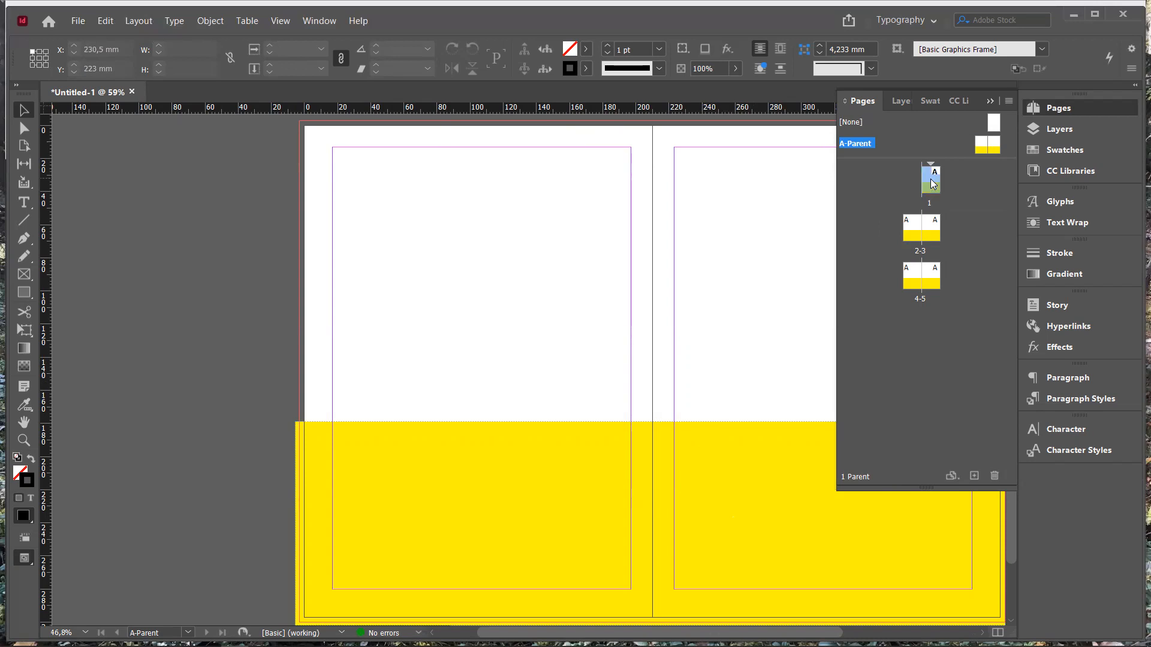
double_click(933, 184)
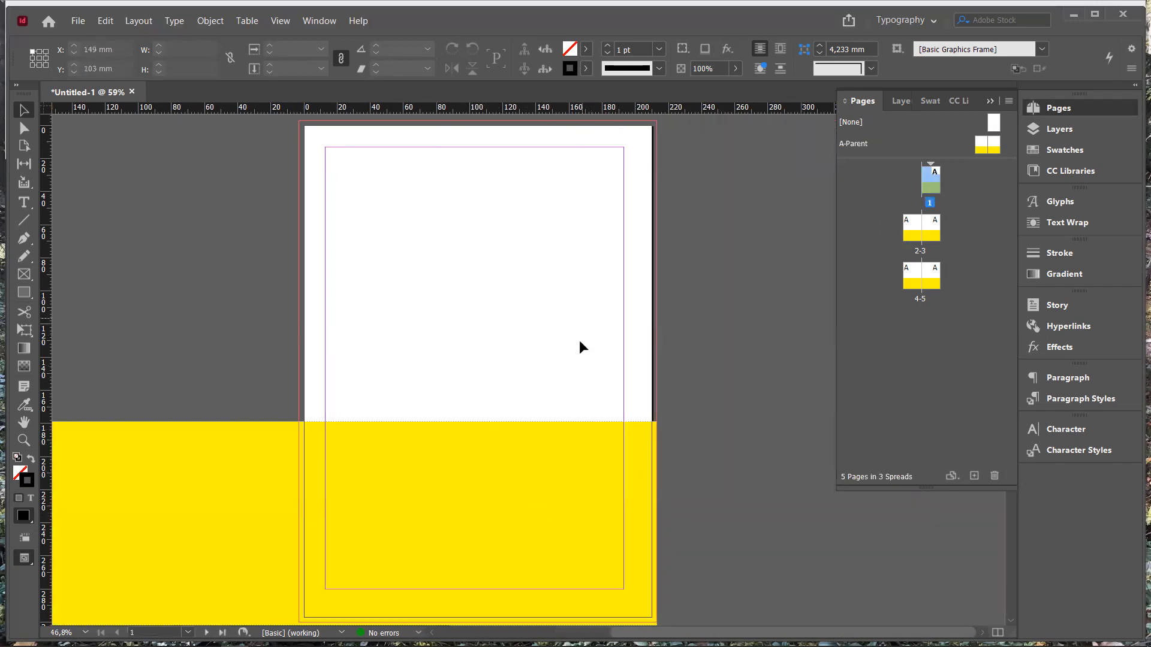
Step: Apply the [None] parent to page 1 to remove the yellow band from it
right_click(934, 187)
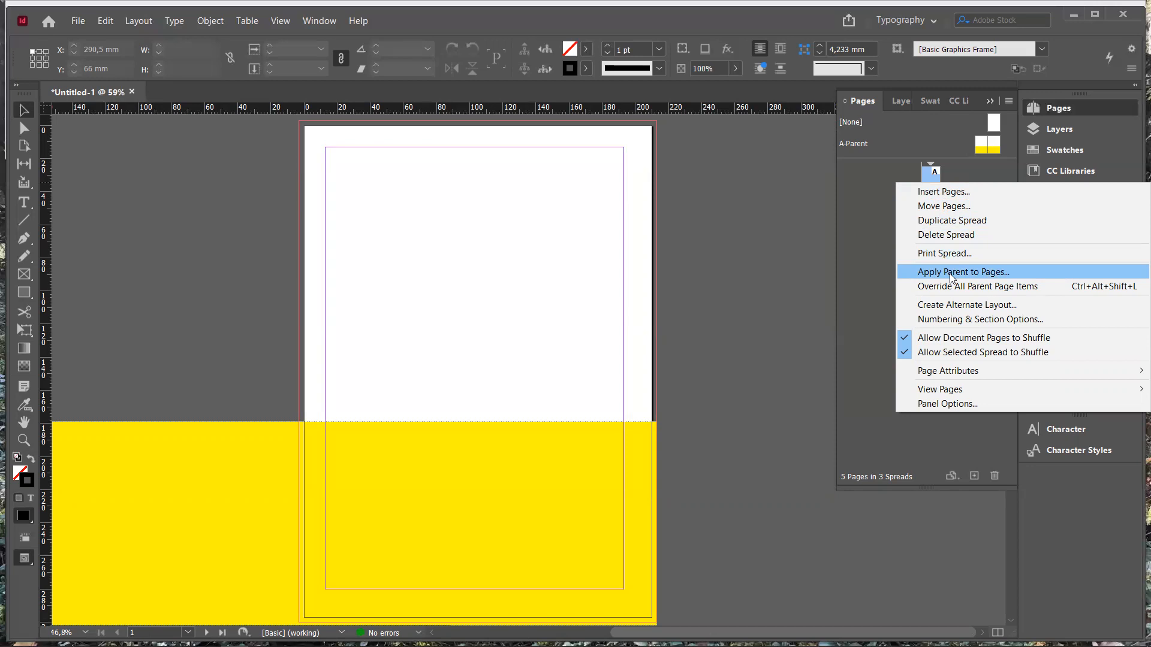
click(919, 144)
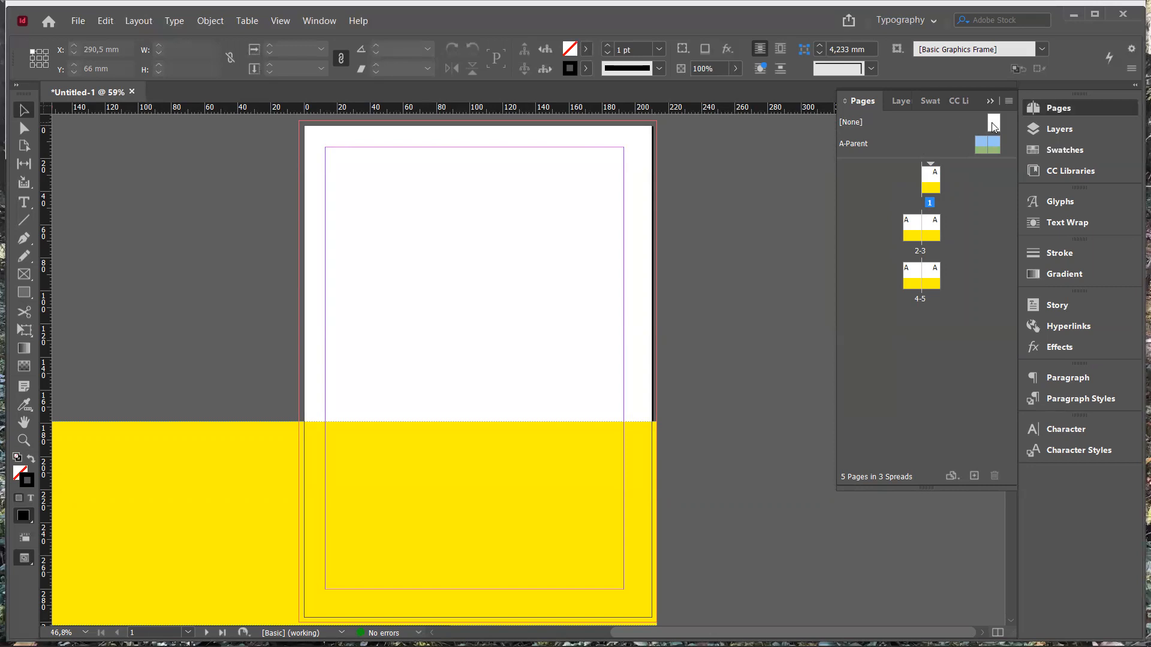
drag(993, 126, 935, 183)
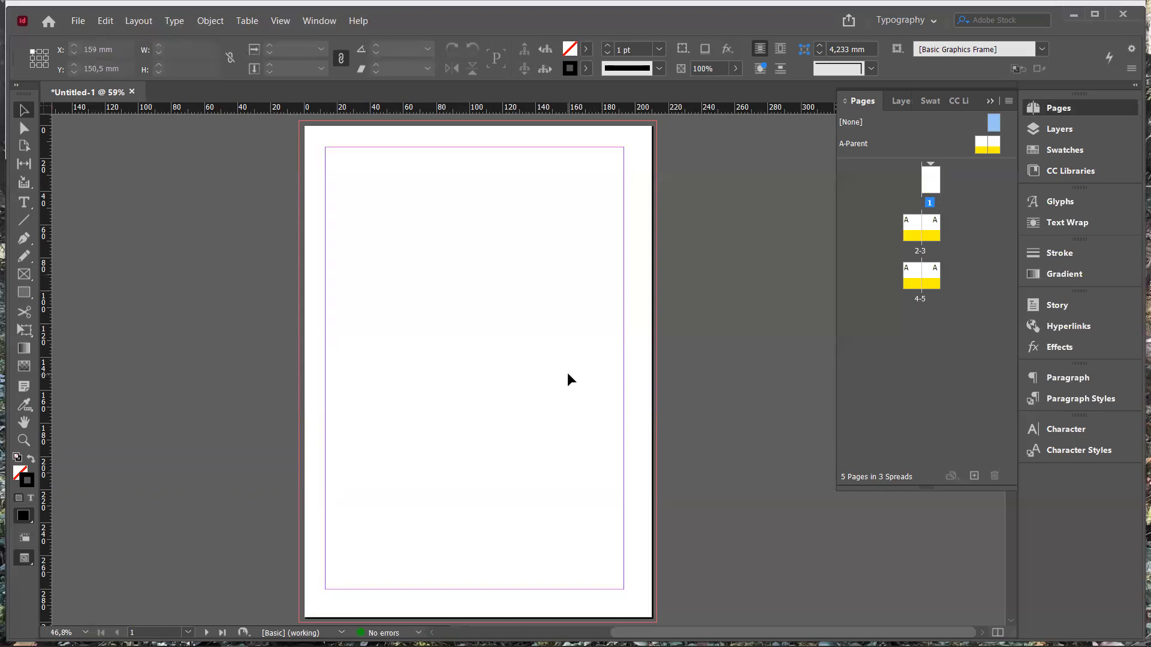
Step: Create a new two-page A4 parent spread with prefix B, based on [None]
click(940, 142)
right_click(940, 142)
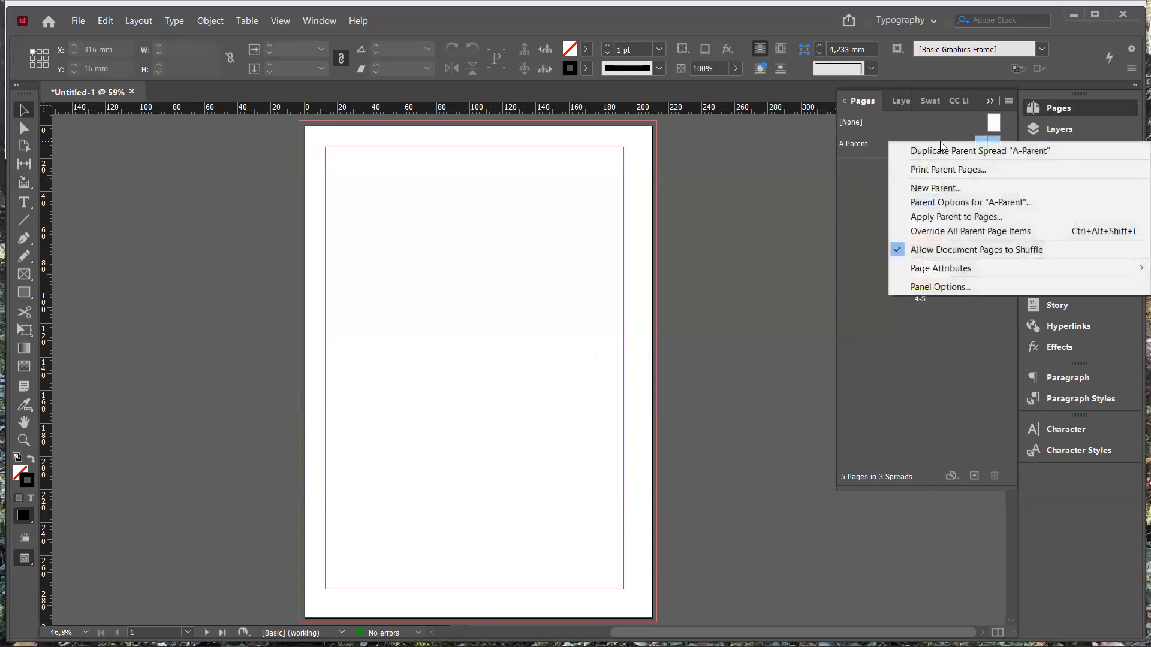
click(936, 187)
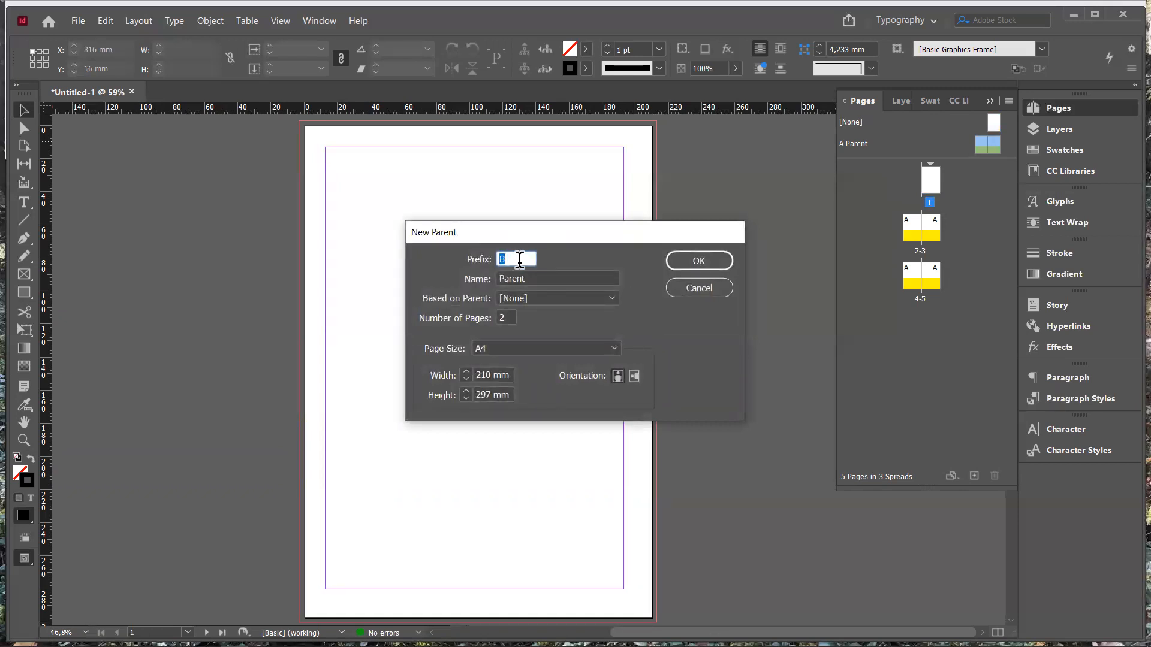
click(705, 261)
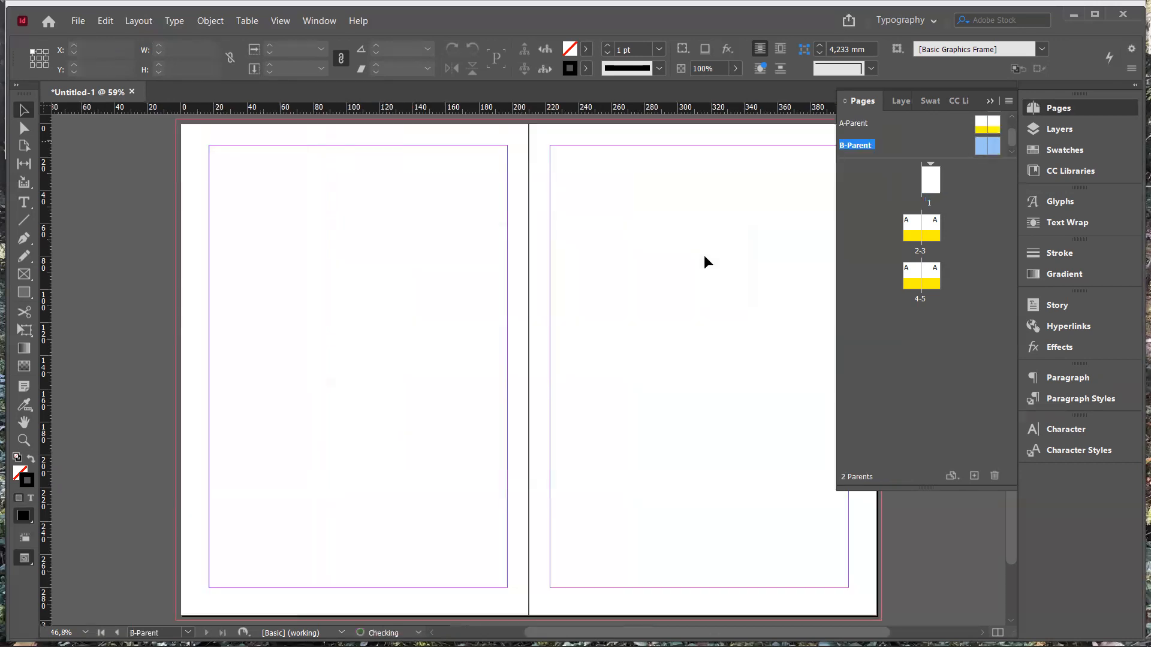
Step: Copy the yellow rectangle from the A-Parent spread and paste it onto the B-Parent spread
click(984, 131)
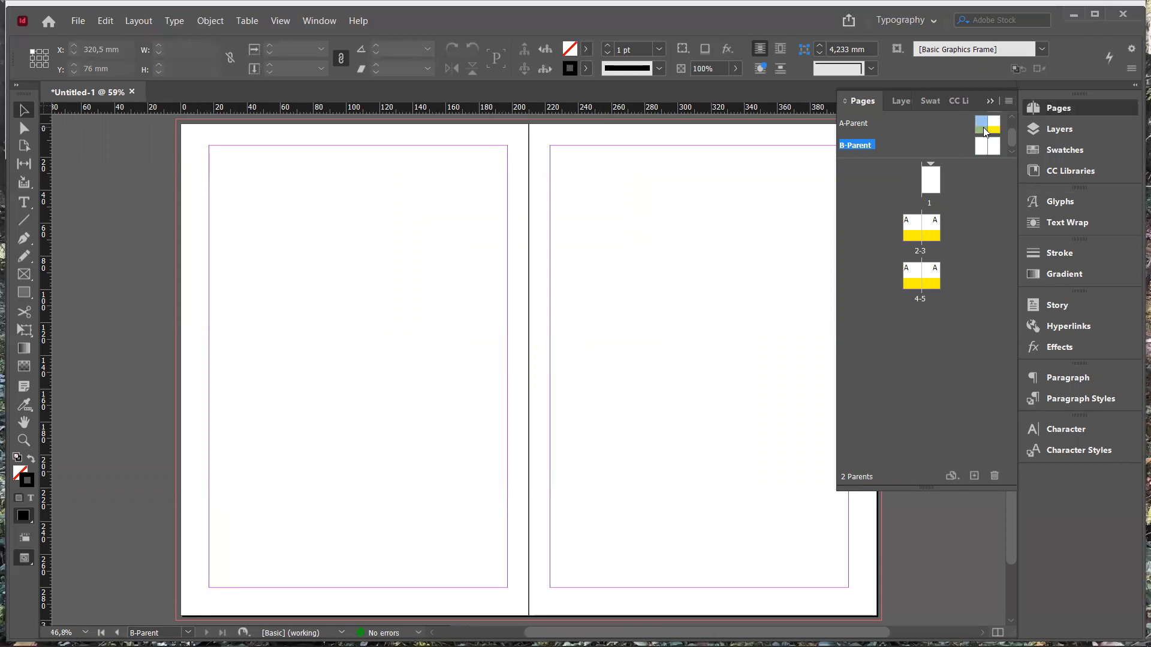
double_click(983, 127)
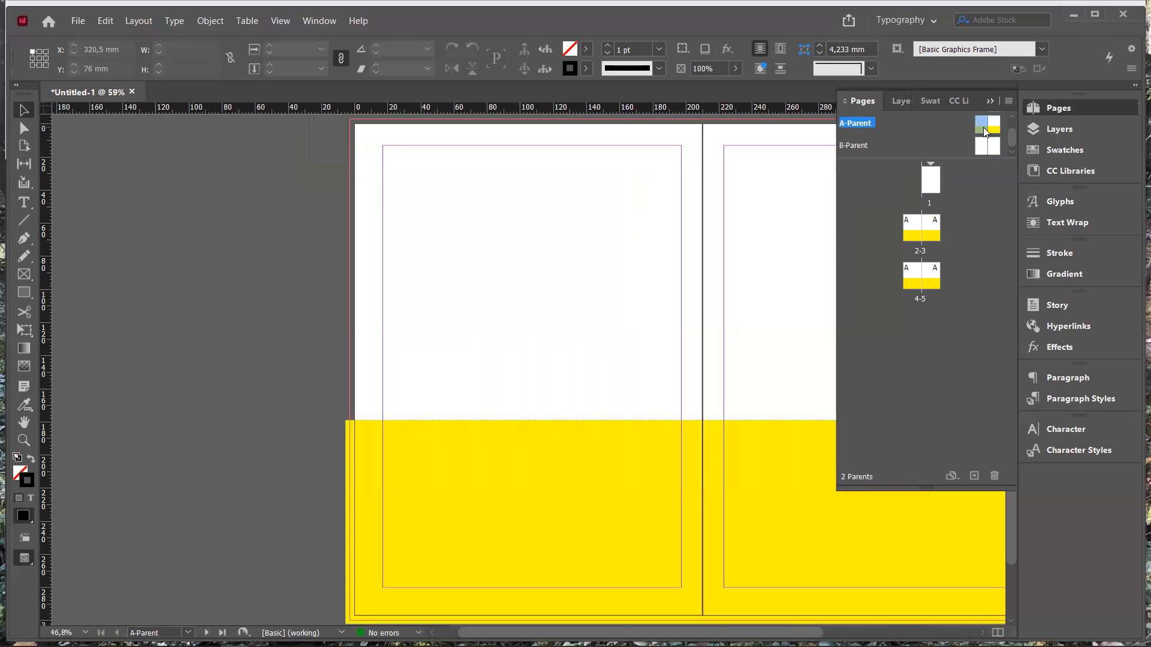
click(665, 464)
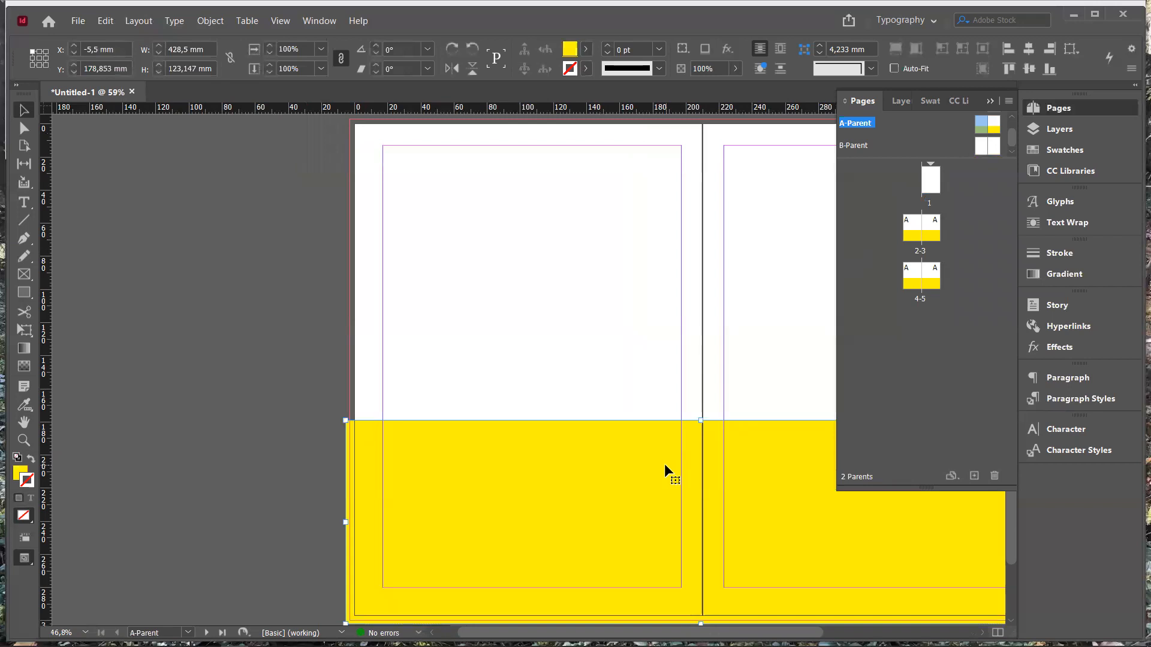
double_click(977, 149)
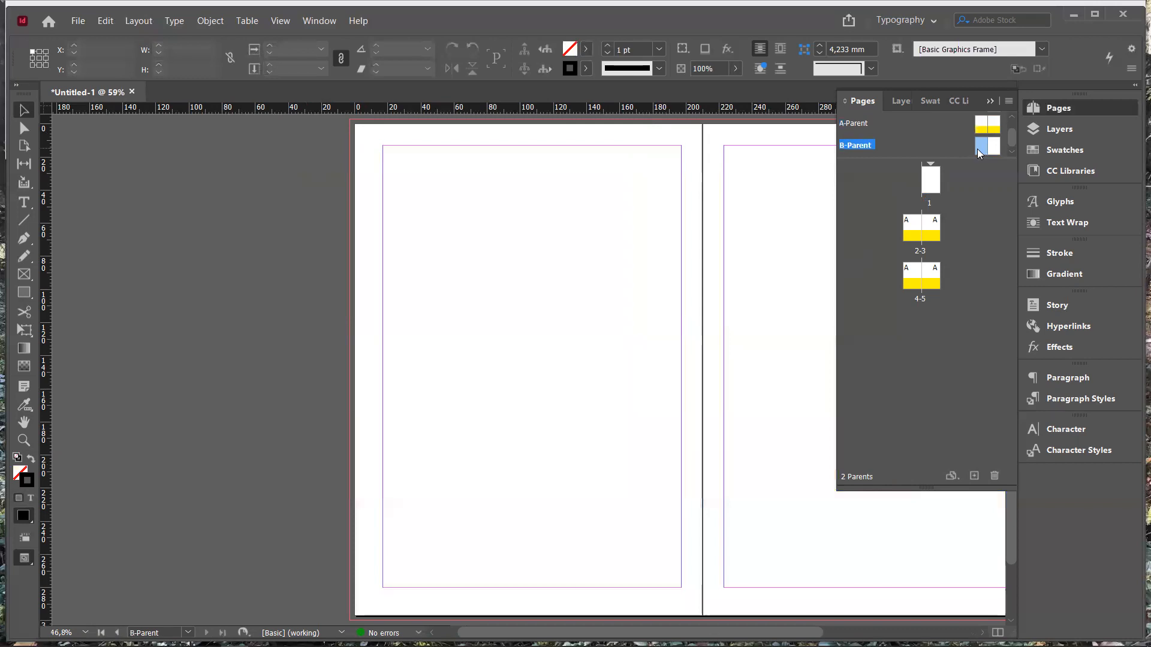
key(ctrl+alt+shift+v)
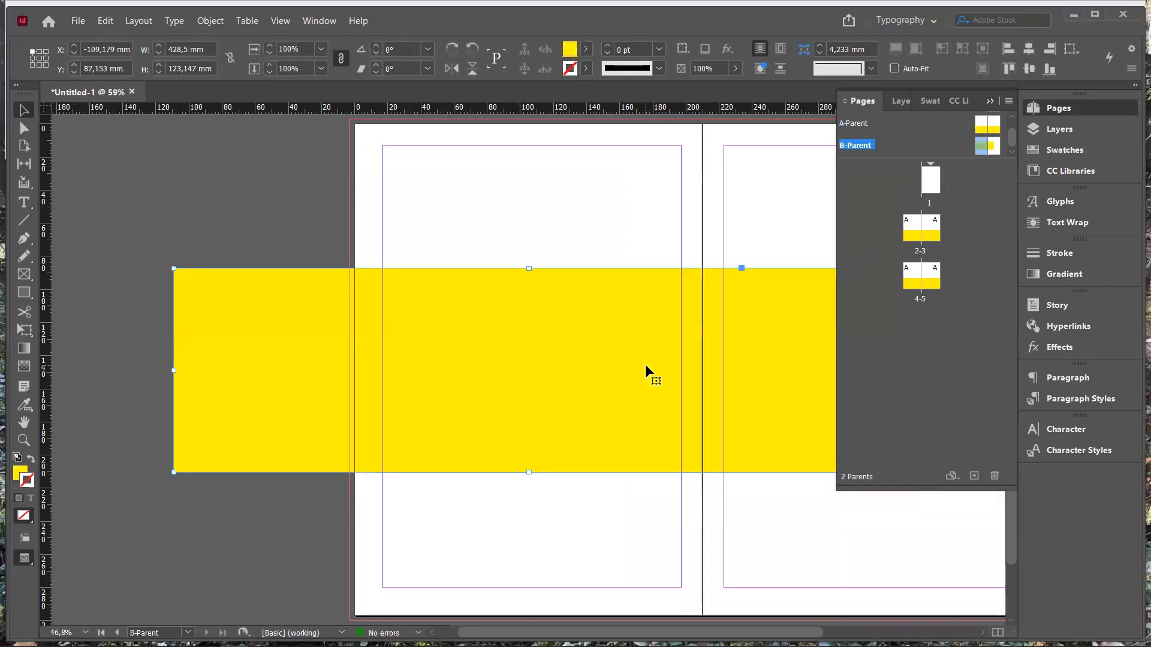
Step: Move the yellow rectangle on the B-Parent spread to X -3 mm and Y 177,469 mm, covering the lower part of both pages
drag(695, 415, 823, 511)
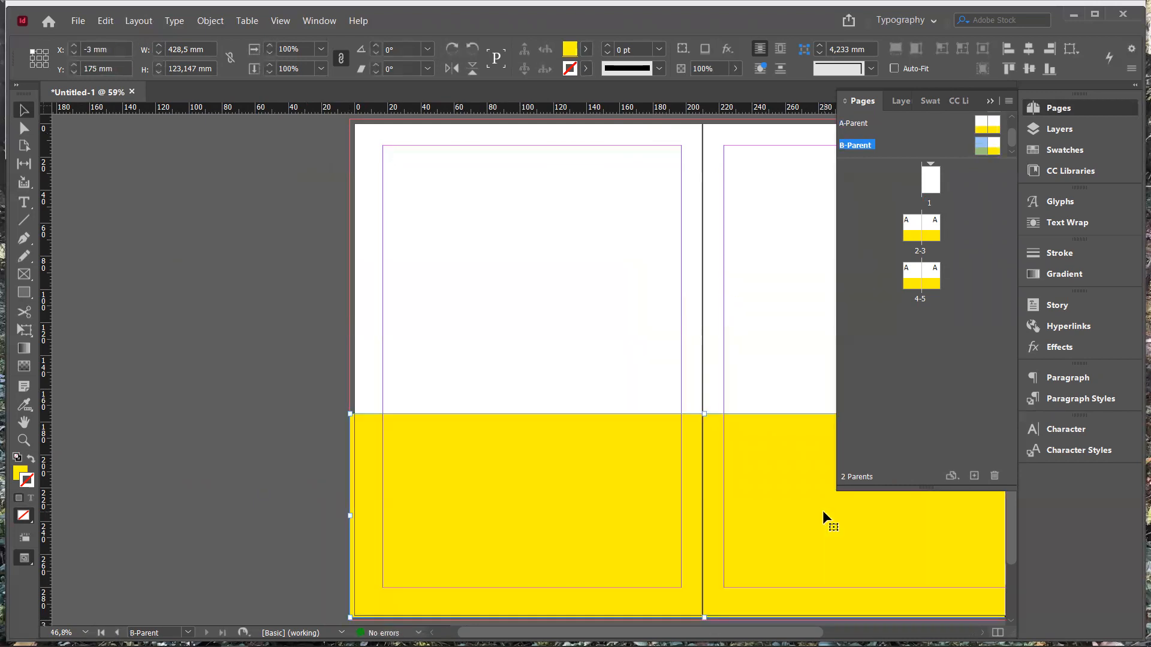
key(Down)
key(Down)
key(Down)
key(Down)
key(Down)
key(Down)
key(Down)
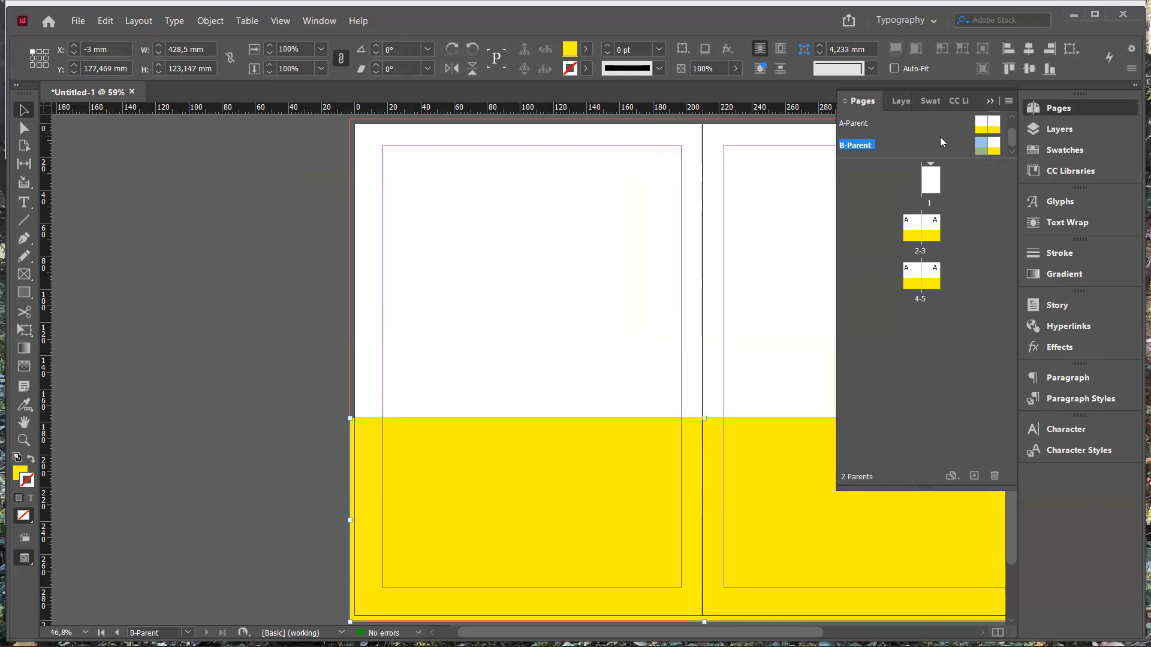
Step: Reapply [None] to page 1 and enlarge the parent list to show [None], A-Parent and B-Parent together
scroll(940, 142, up, 1)
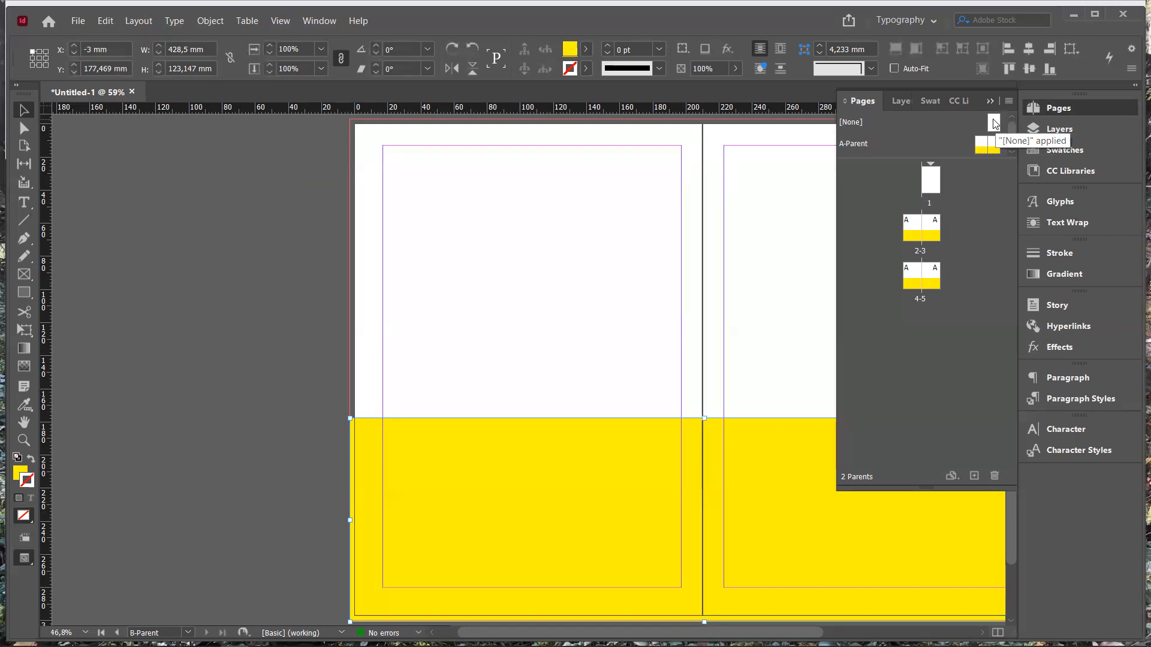
drag(993, 122, 938, 177)
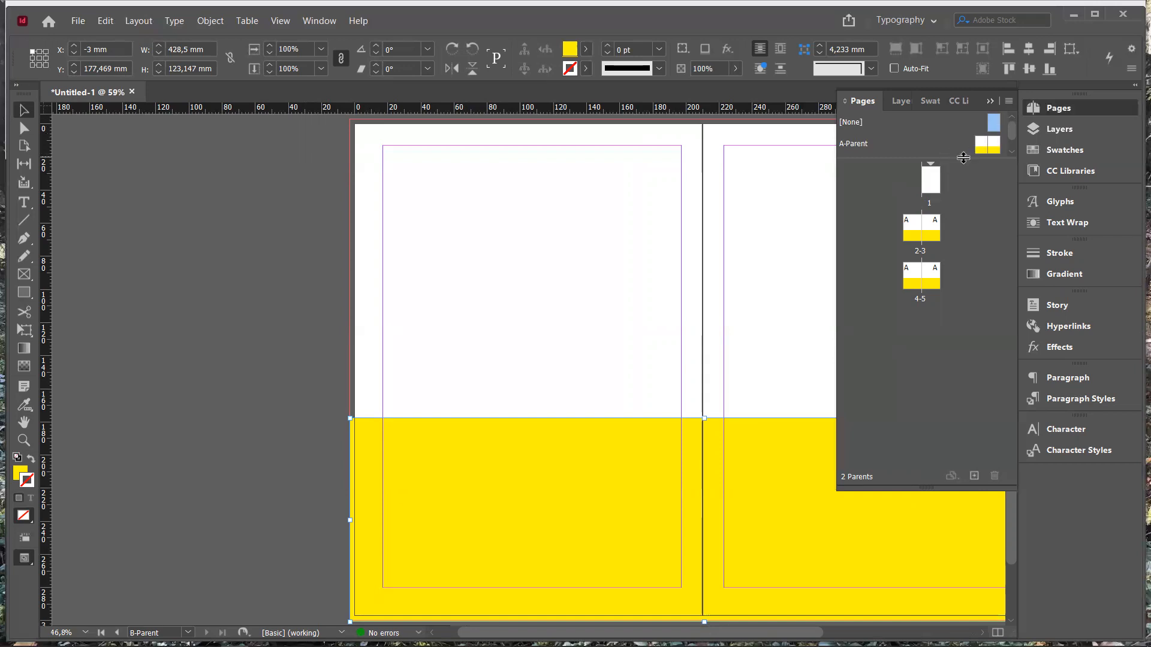
drag(959, 159, 955, 195)
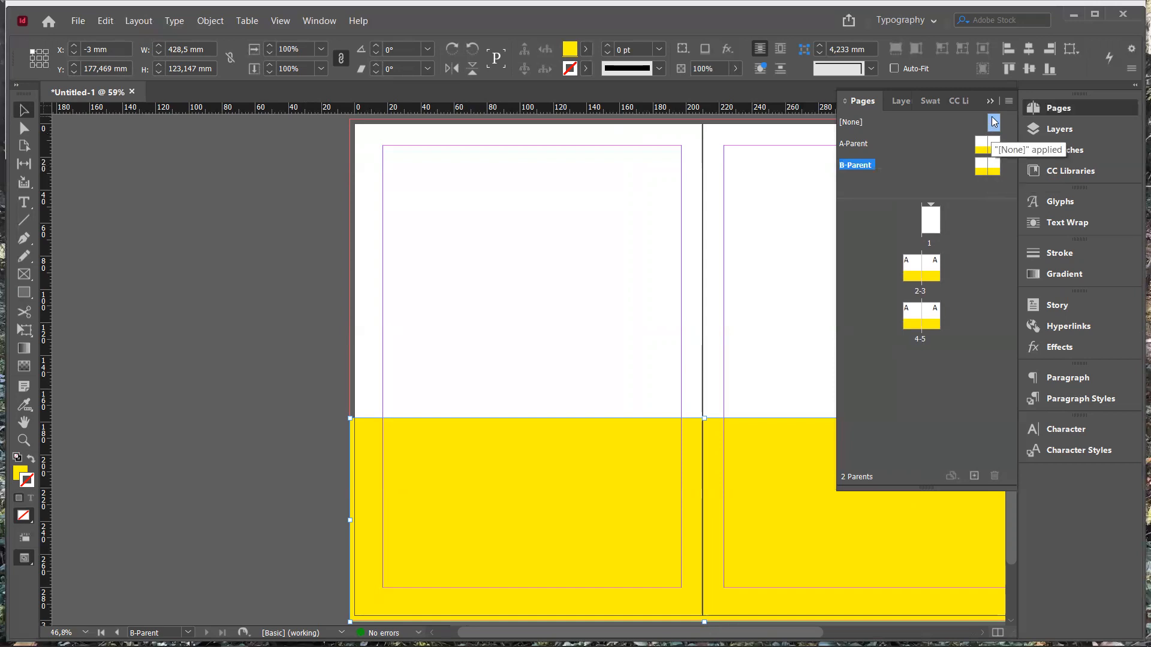
Step: Change the fill of the B-Parent rectangle to the red swatch C=15 M=100 Y=100 K=0
double_click(983, 165)
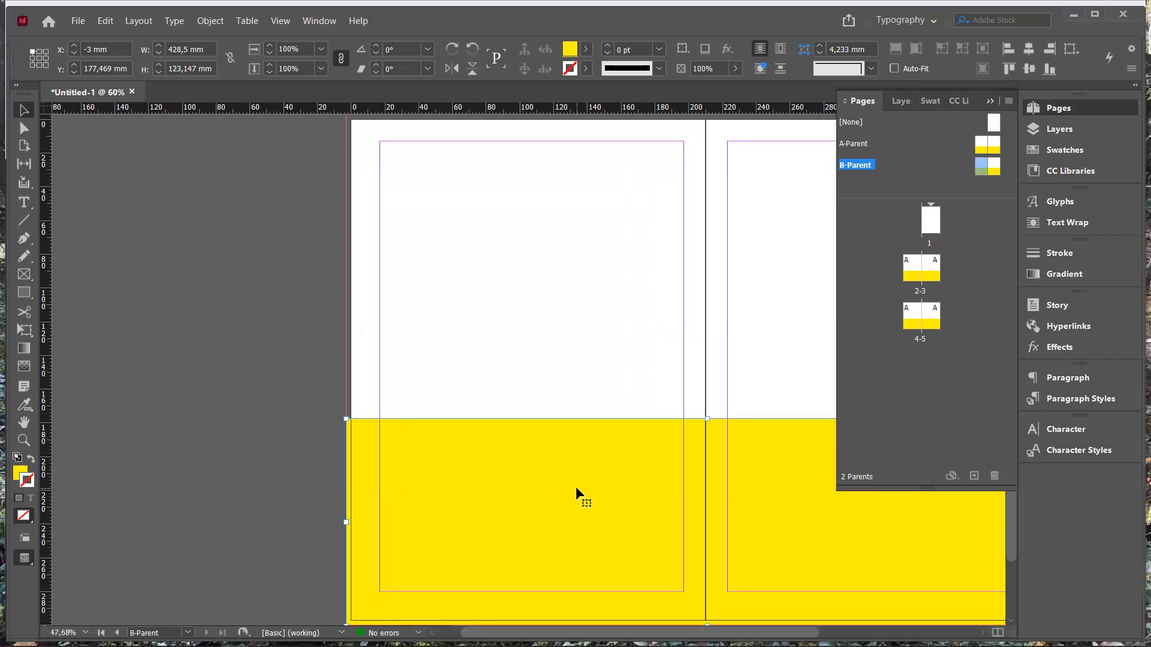
click(585, 50)
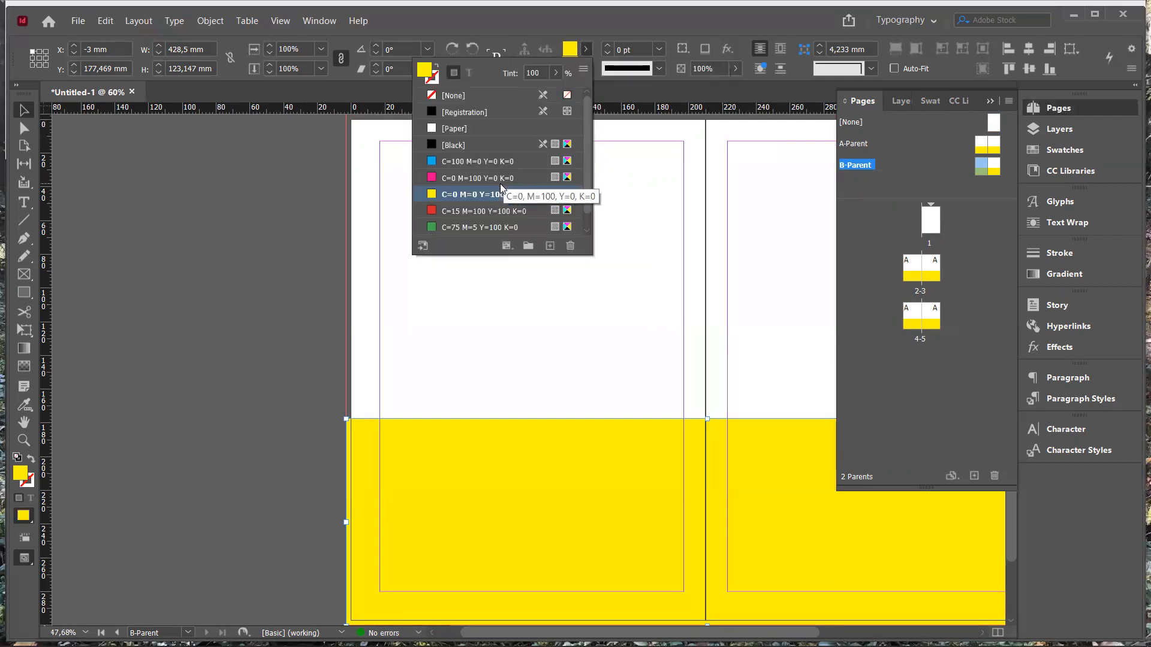
click(494, 211)
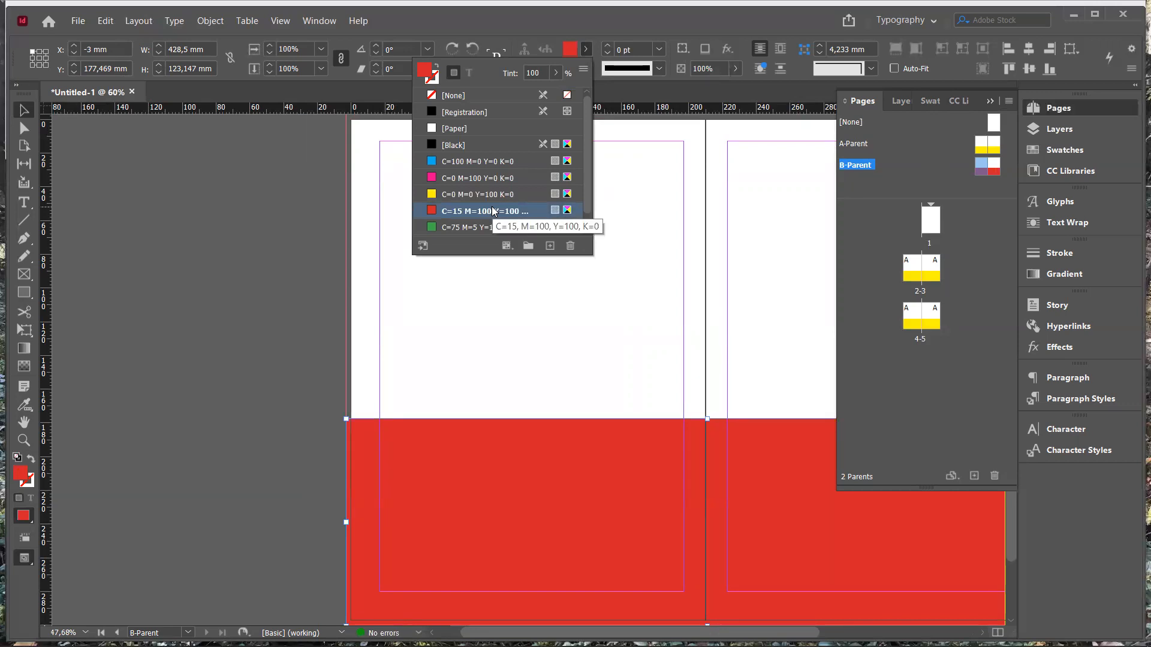
click(563, 22)
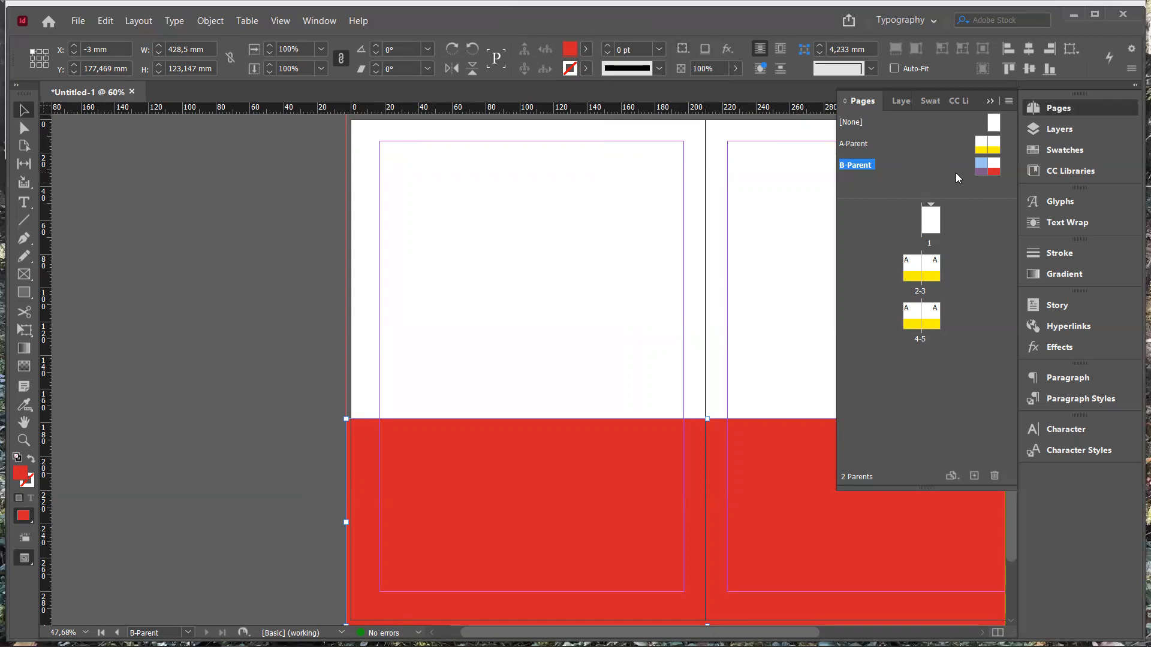
Step: Apply B-Parent to page 4
drag(985, 162, 682, 458)
shift+click(996, 167)
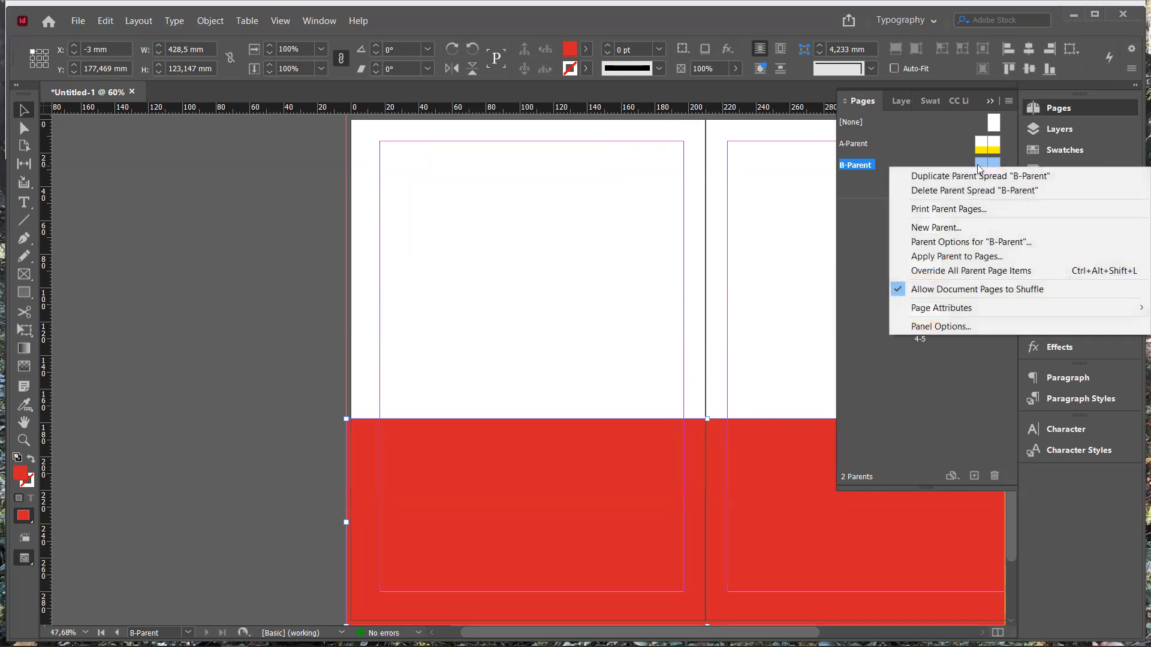
key(Escape)
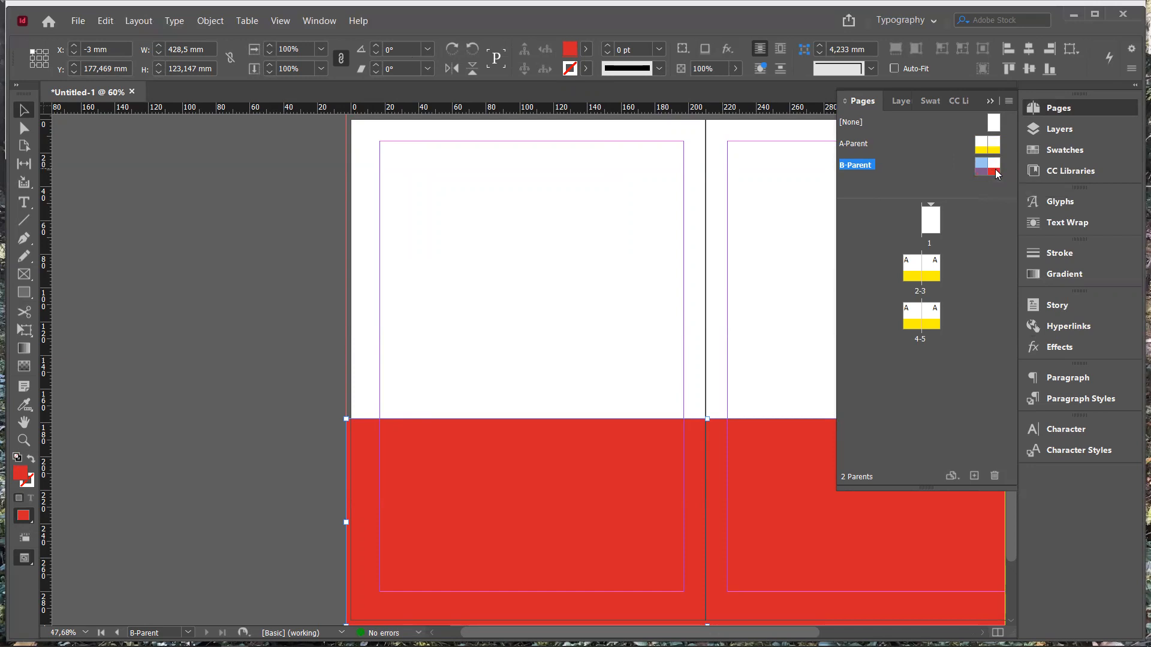
drag(995, 169, 917, 316)
right_click(957, 303)
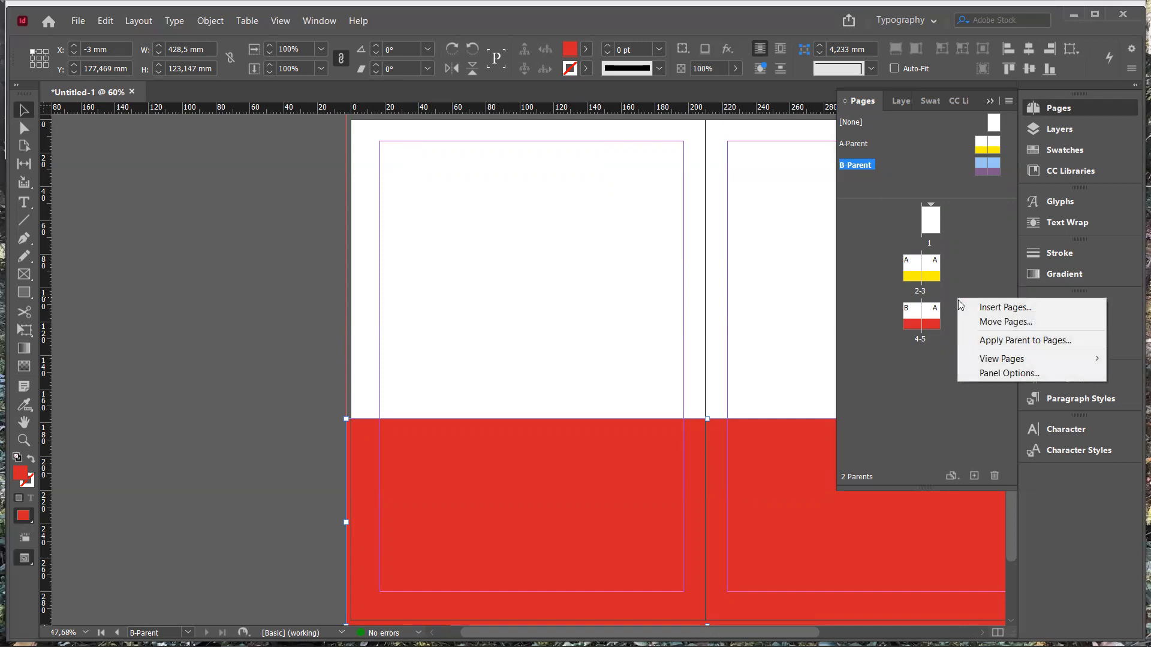
click(998, 341)
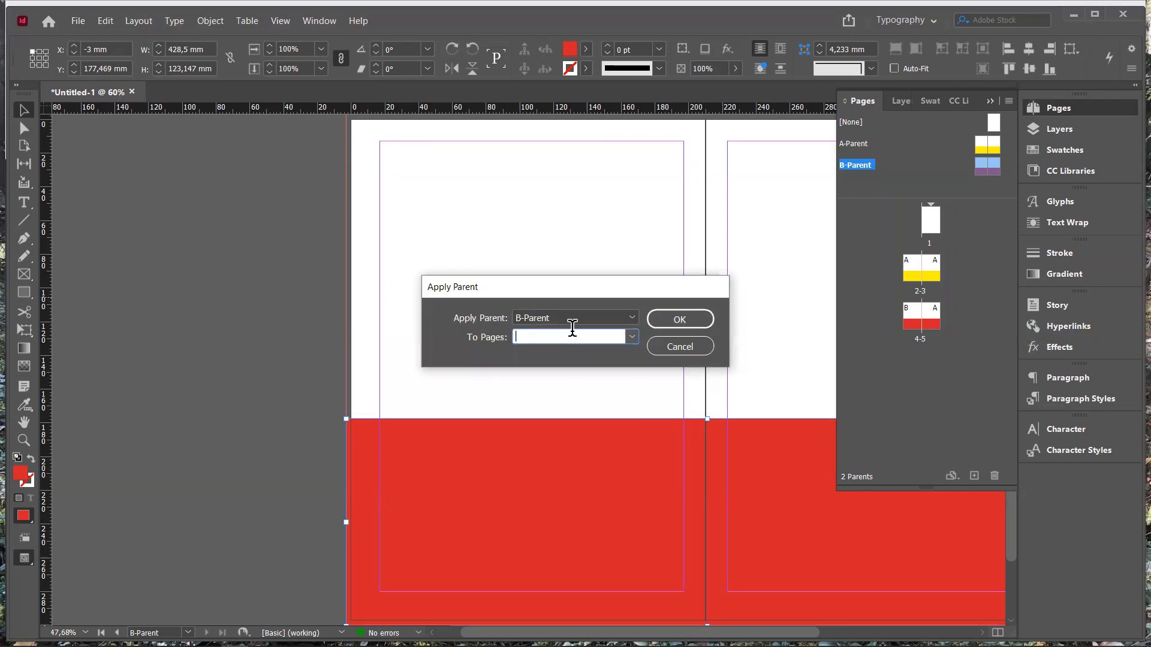
text(4-5,)
text(7-8)
key(BackSpace)
click(674, 351)
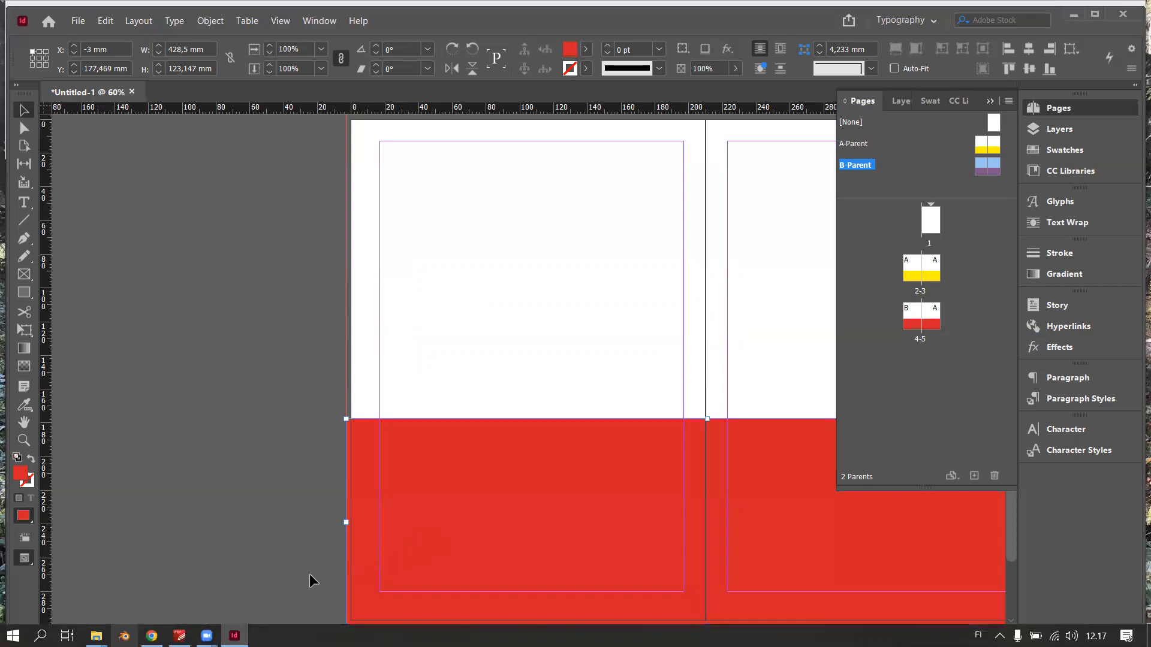
Step: Raise the system volume to 100 and deselect the red rectangle in the document
mouse_move(206, 636)
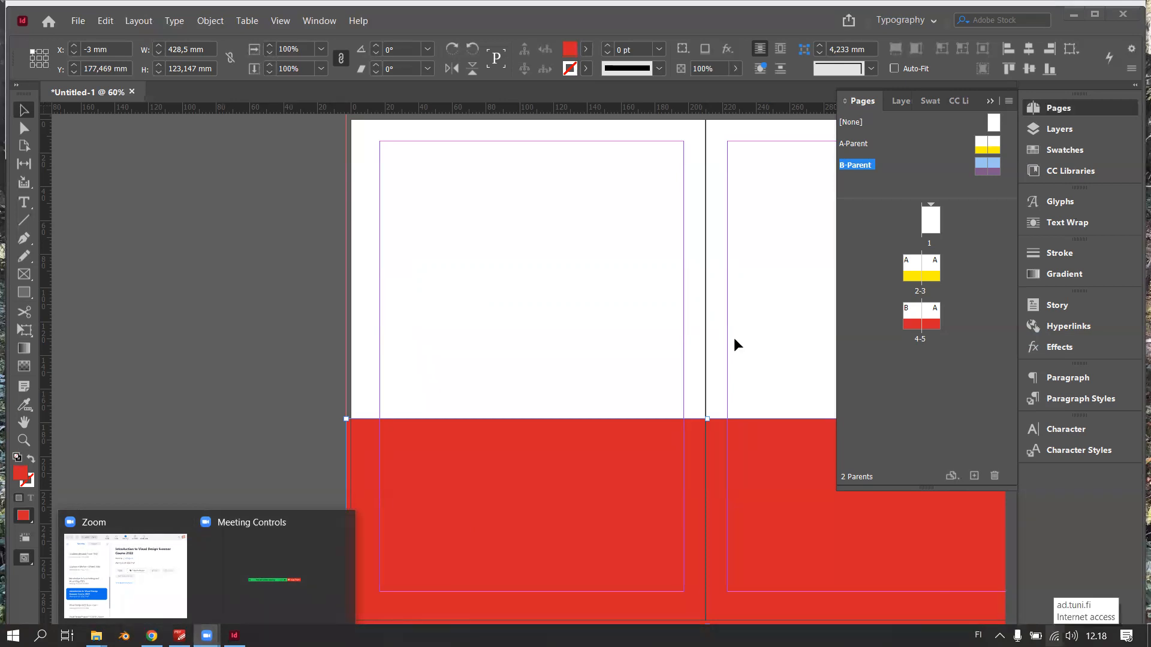
key(XF86AudioRaiseVolume)
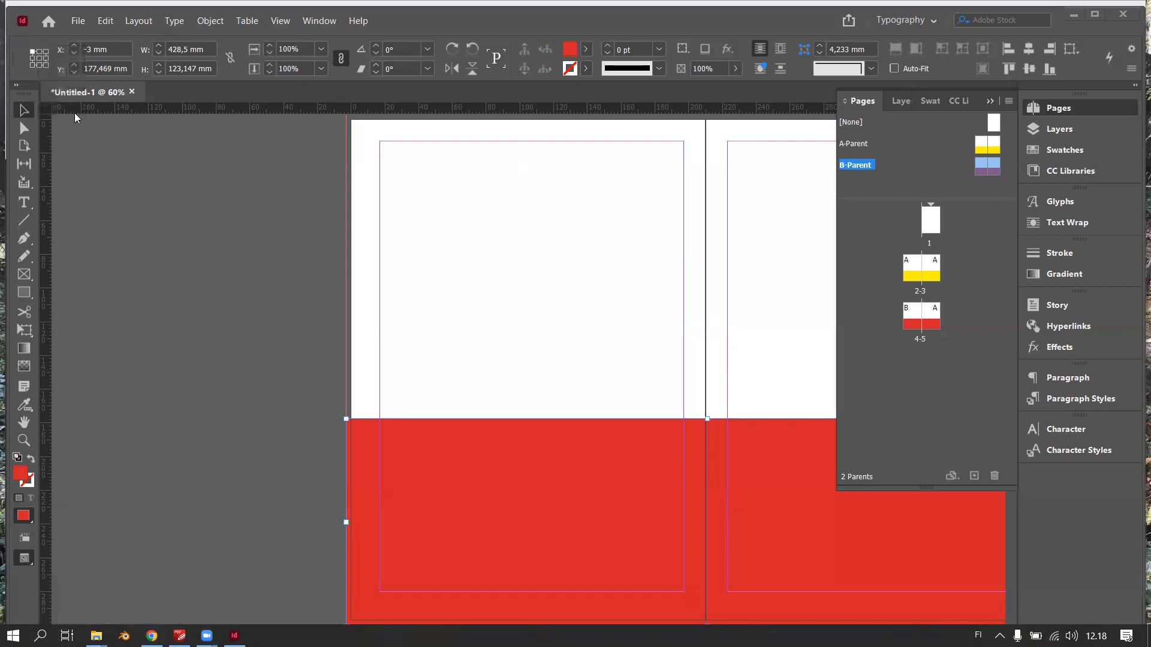
mouse_move(63, 89)
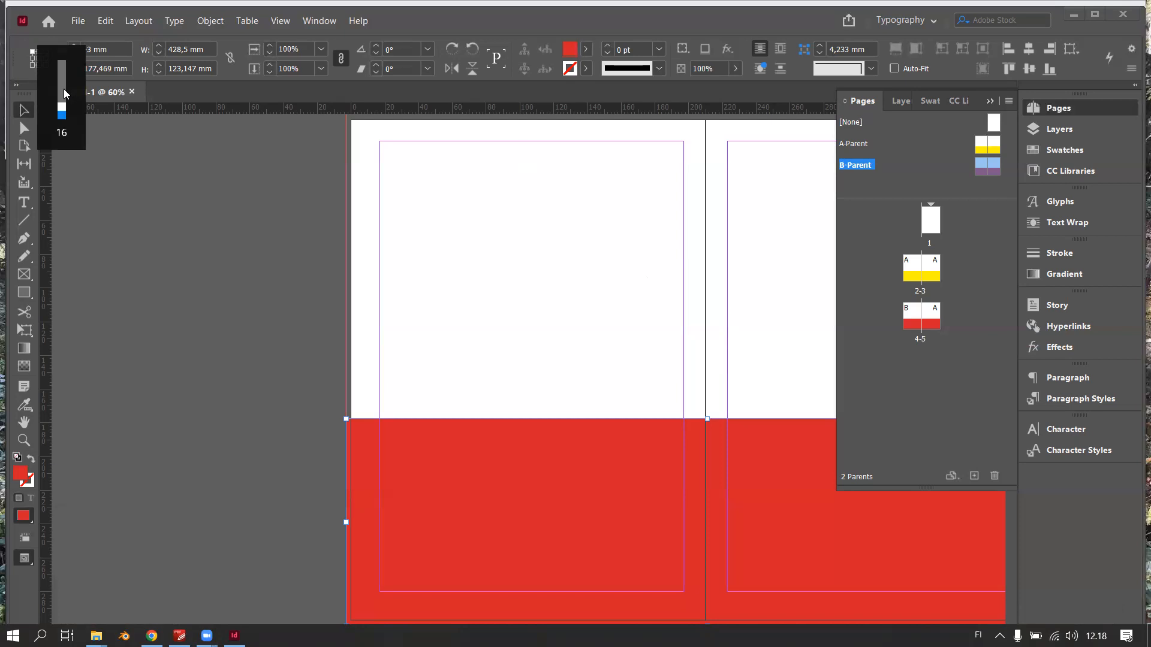
drag(61, 107, 60, 60)
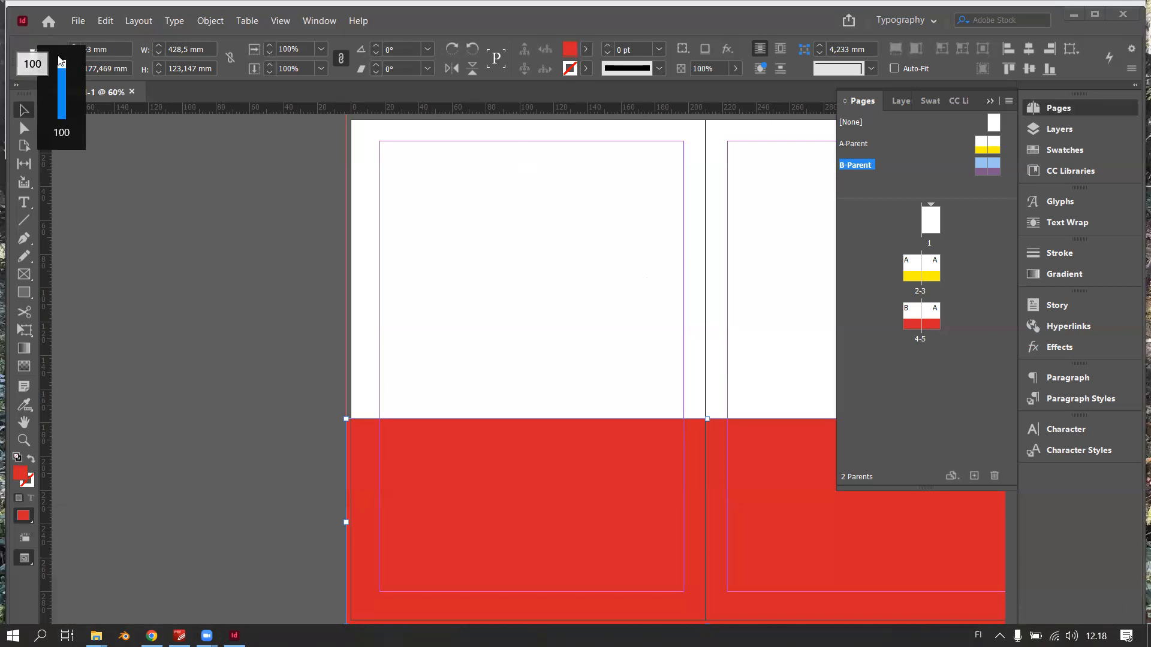
click(501, 336)
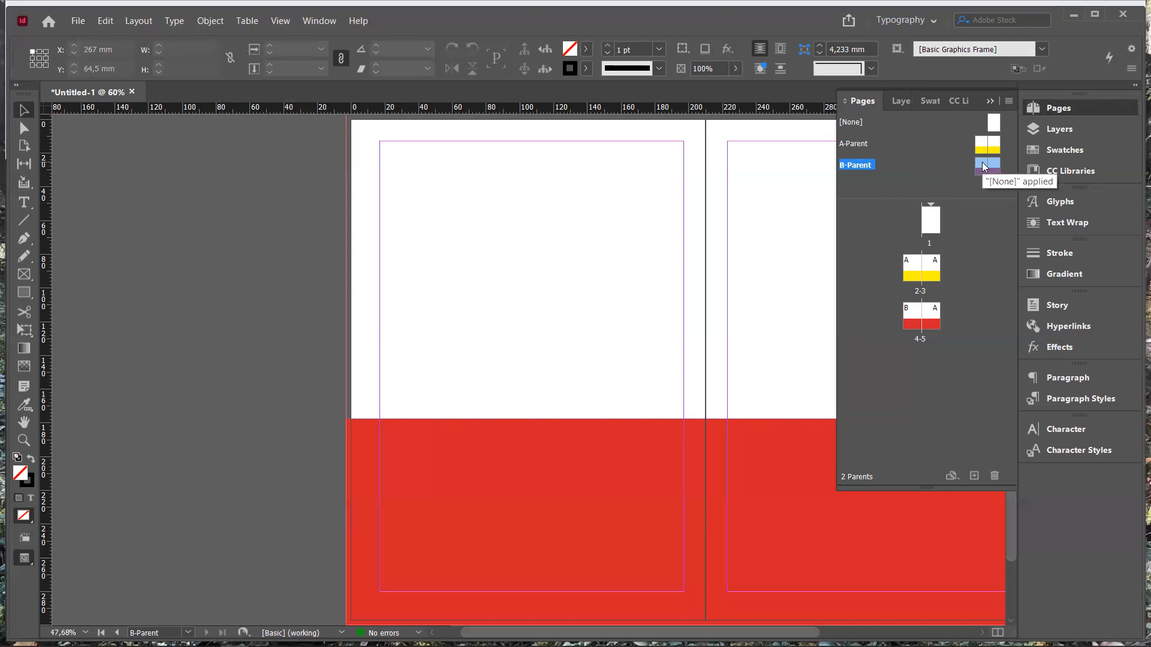
Step: Open the document spread 2-3 and reapply A-Parent to page 4
click(913, 276)
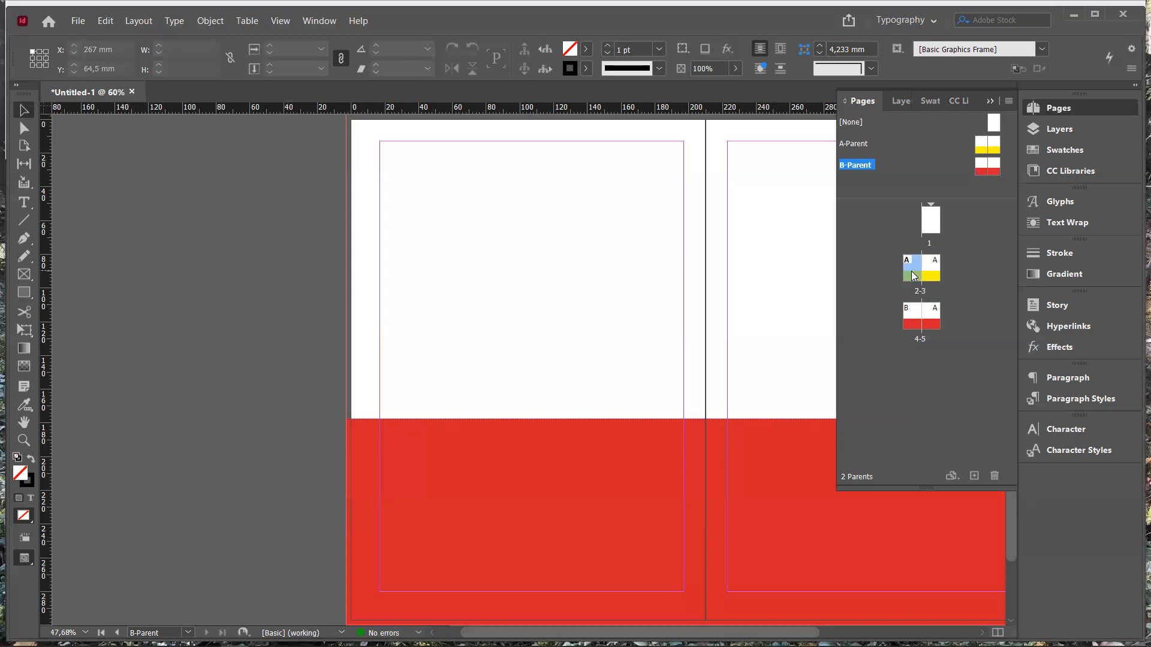
double_click(913, 276)
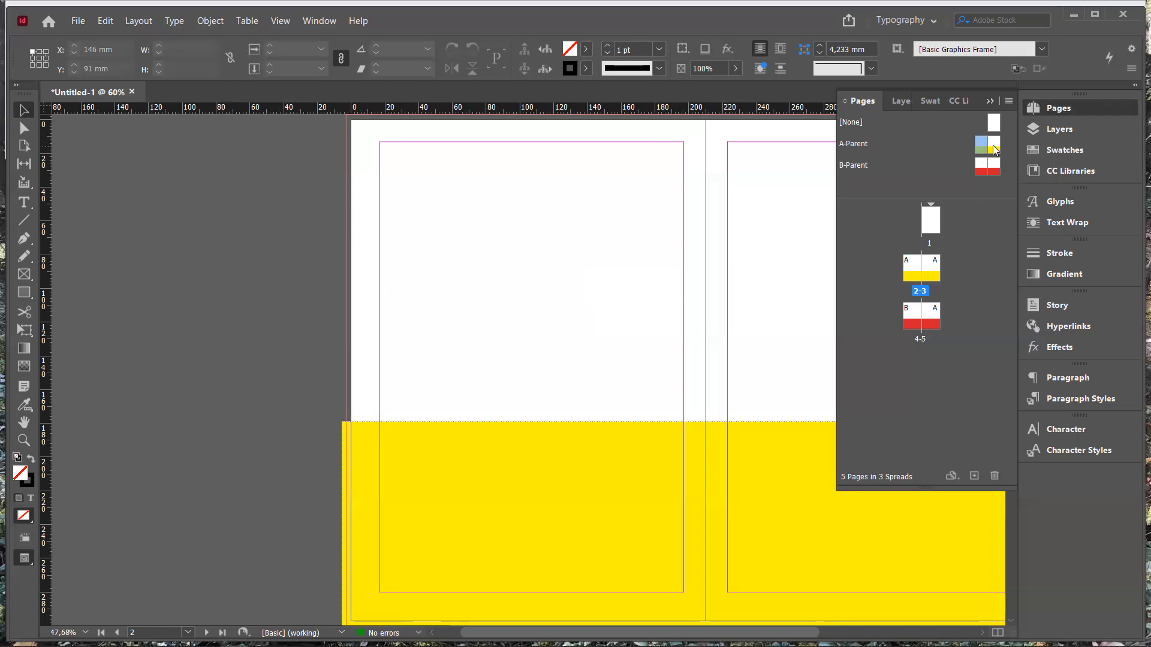
drag(979, 148, 919, 321)
Step: Delete the B-Parent spread and reduce the height of the parent list
click(981, 166)
right_click(995, 163)
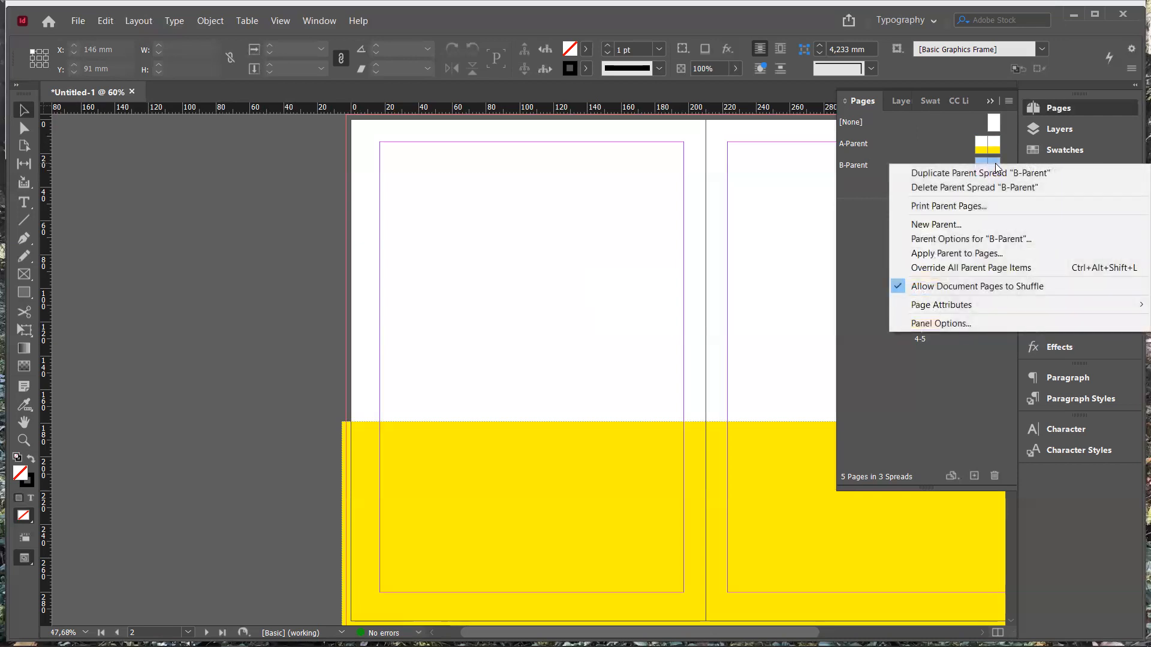
click(1013, 189)
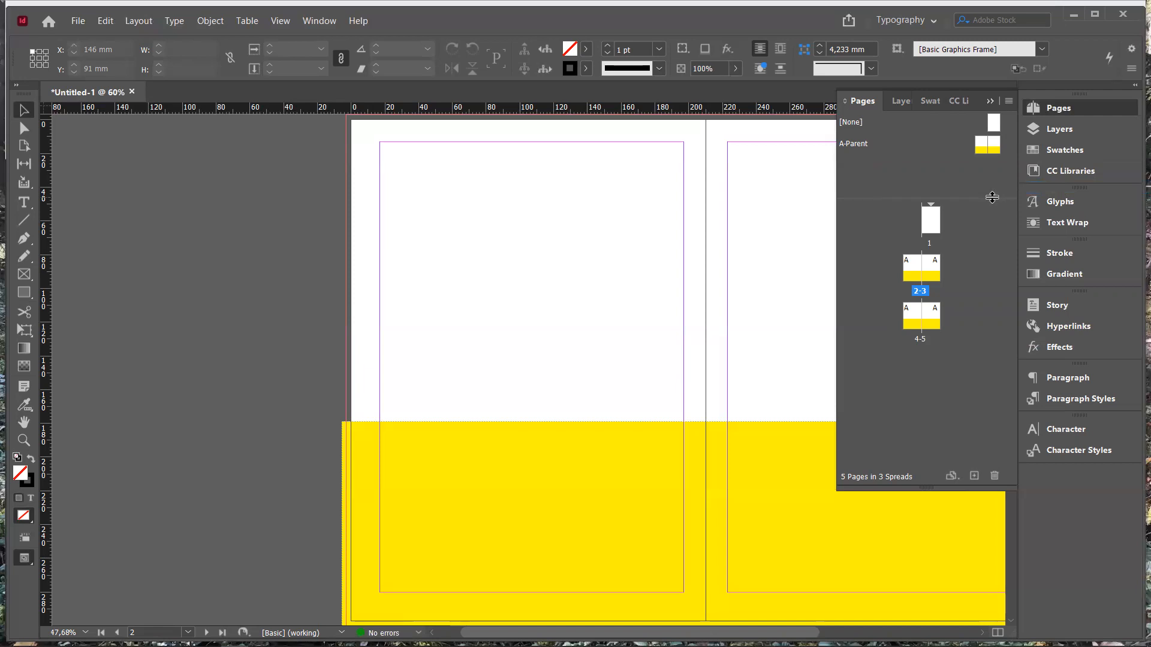
drag(992, 197, 986, 167)
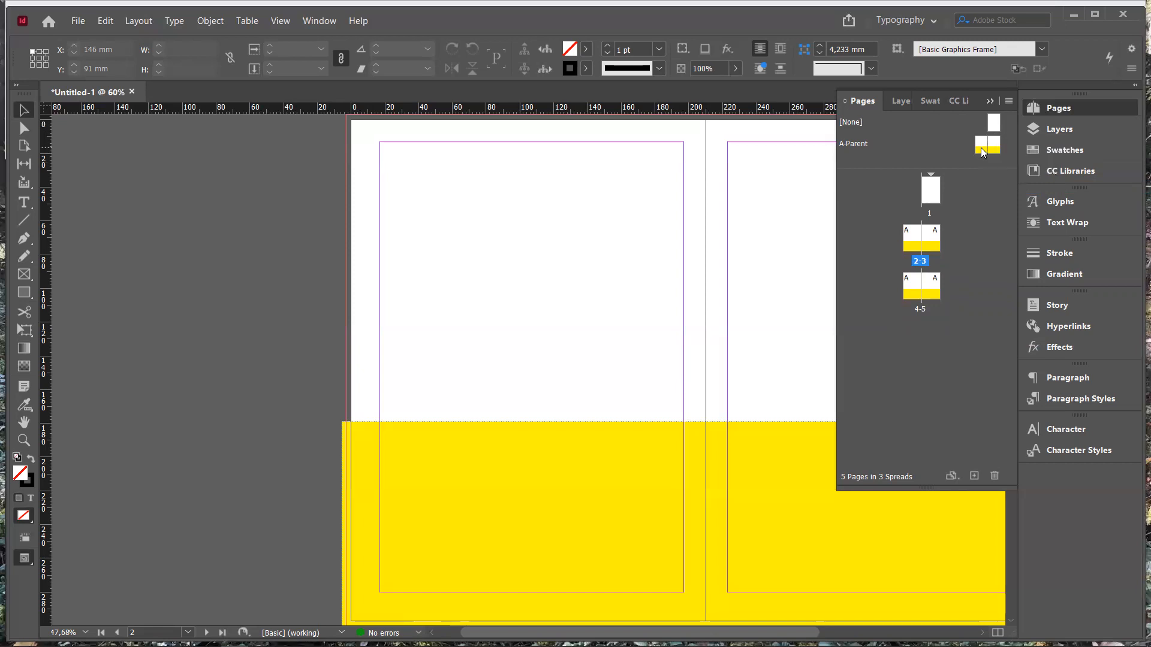
Step: Open the A-Parent spread and delete its yellow rectangle
double_click(983, 146)
click(606, 468)
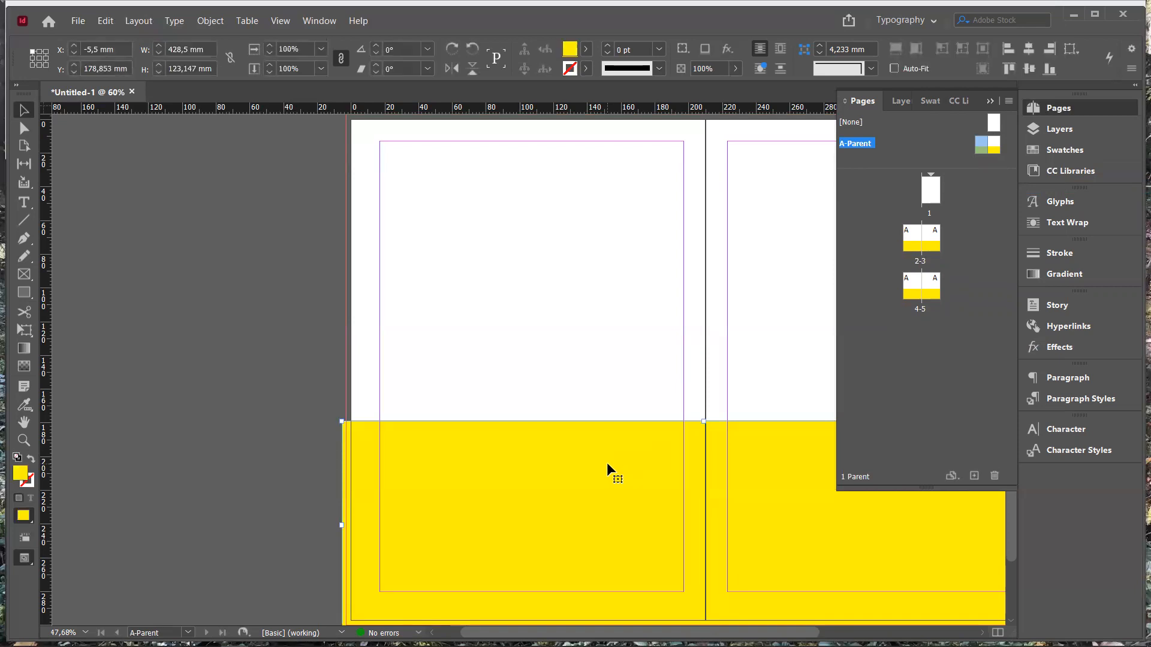
scroll(607, 462, right, 5)
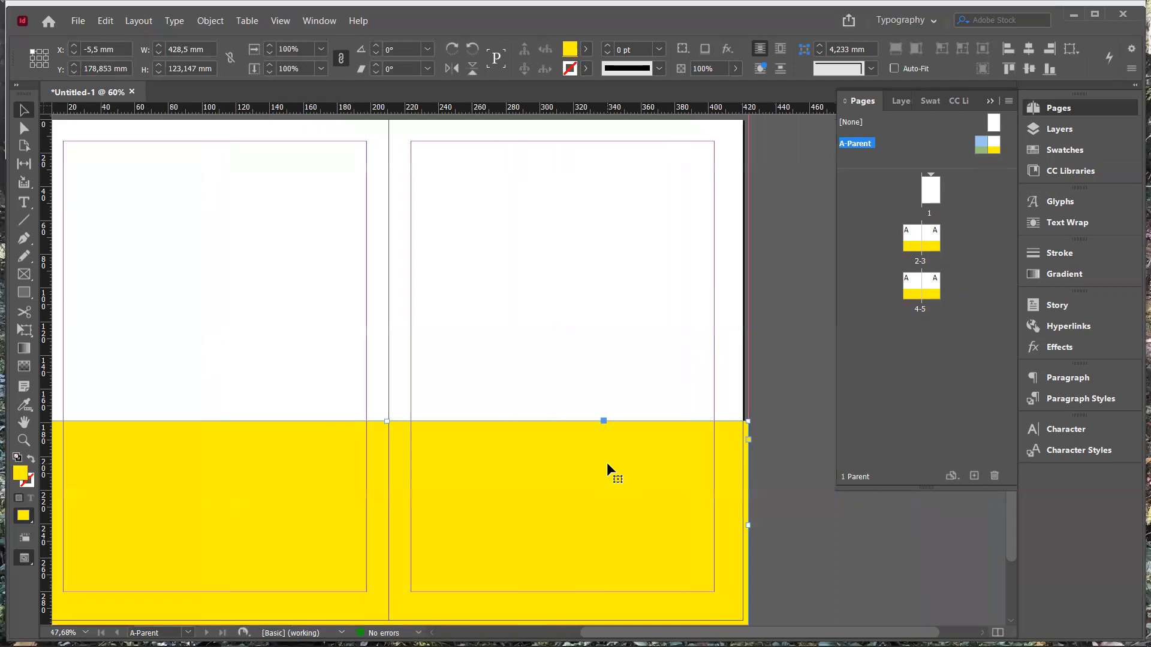
scroll(607, 462, left, 4)
scroll(607, 462, right, 1)
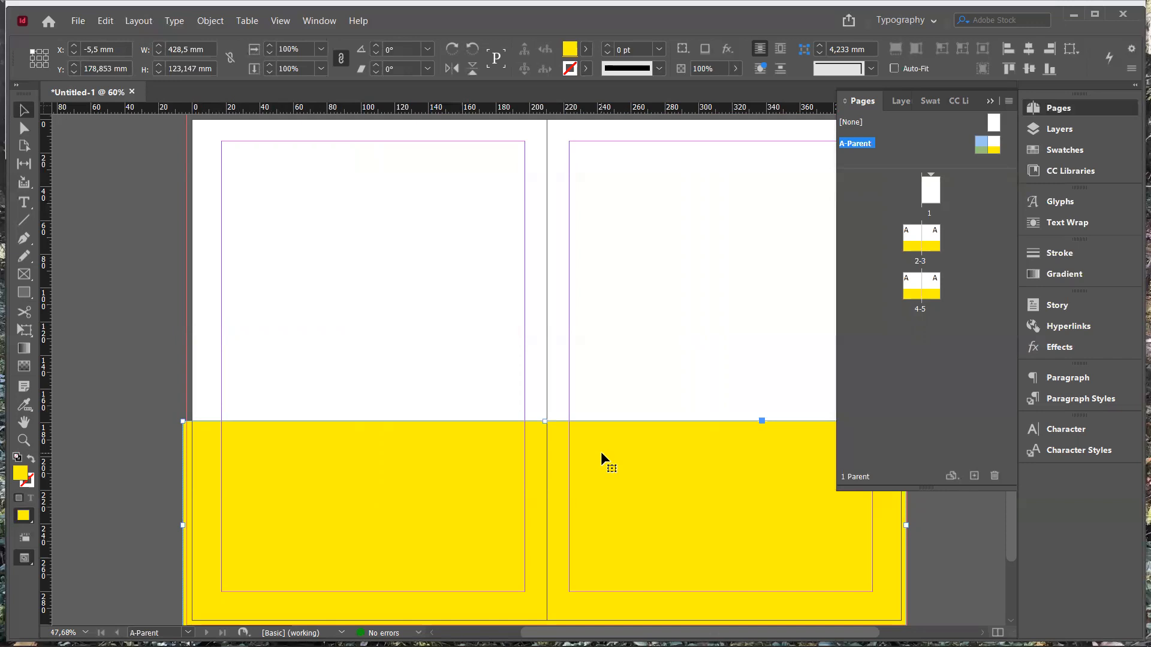
key(Delete)
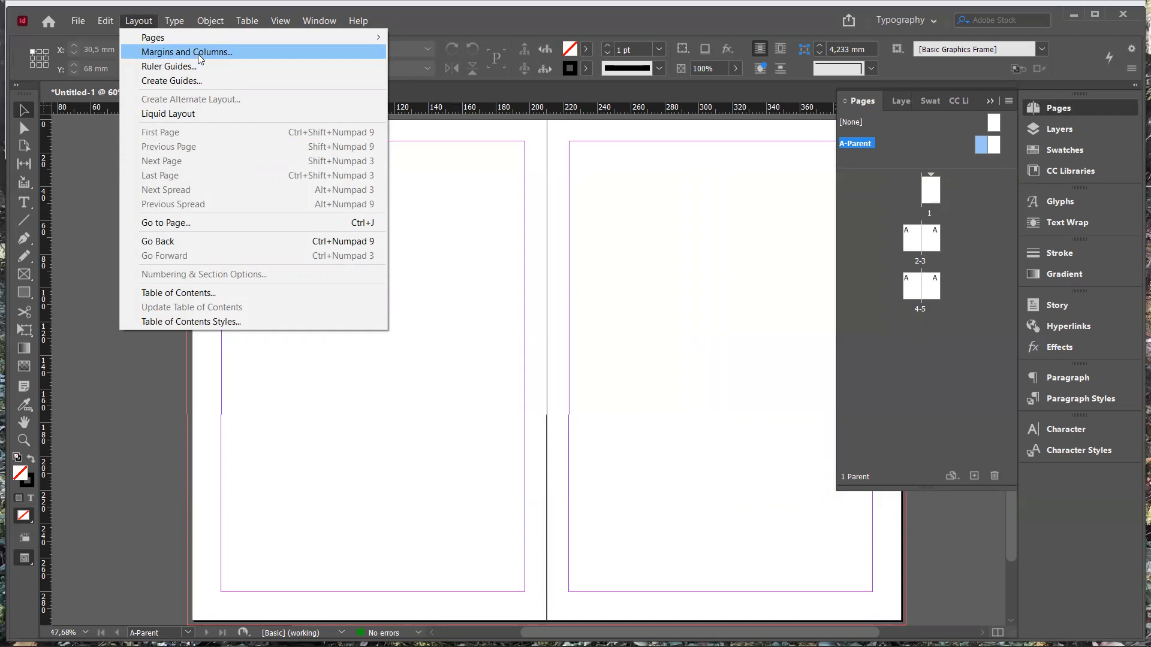
click(130, 22)
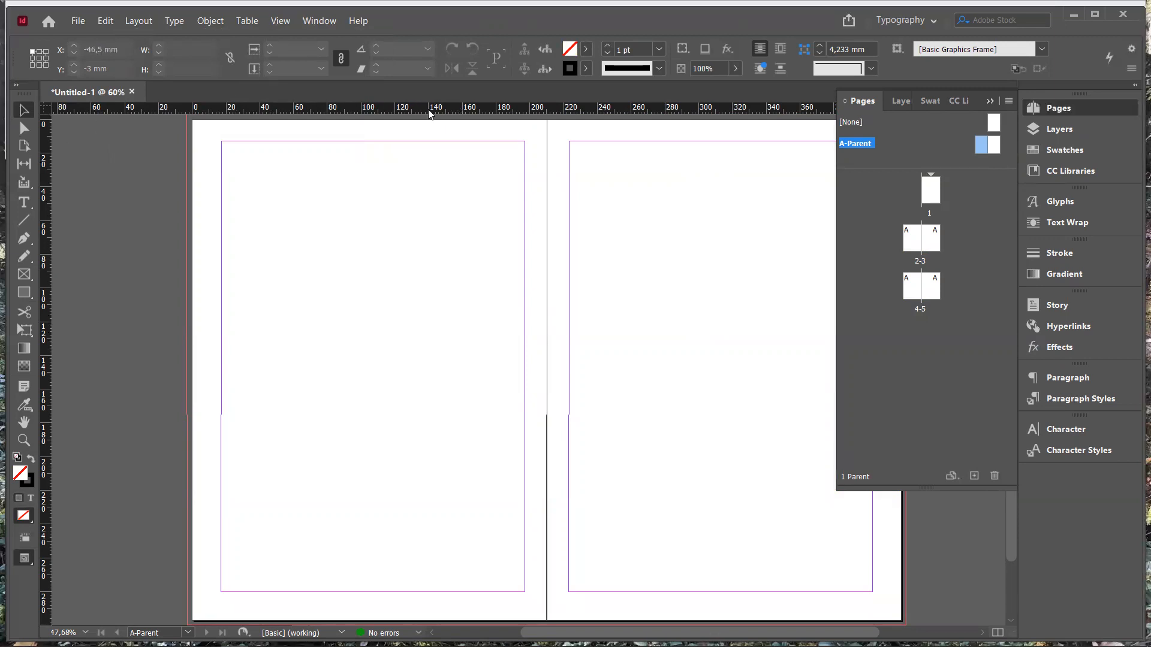
click(211, 20)
mouse_move(136, 21)
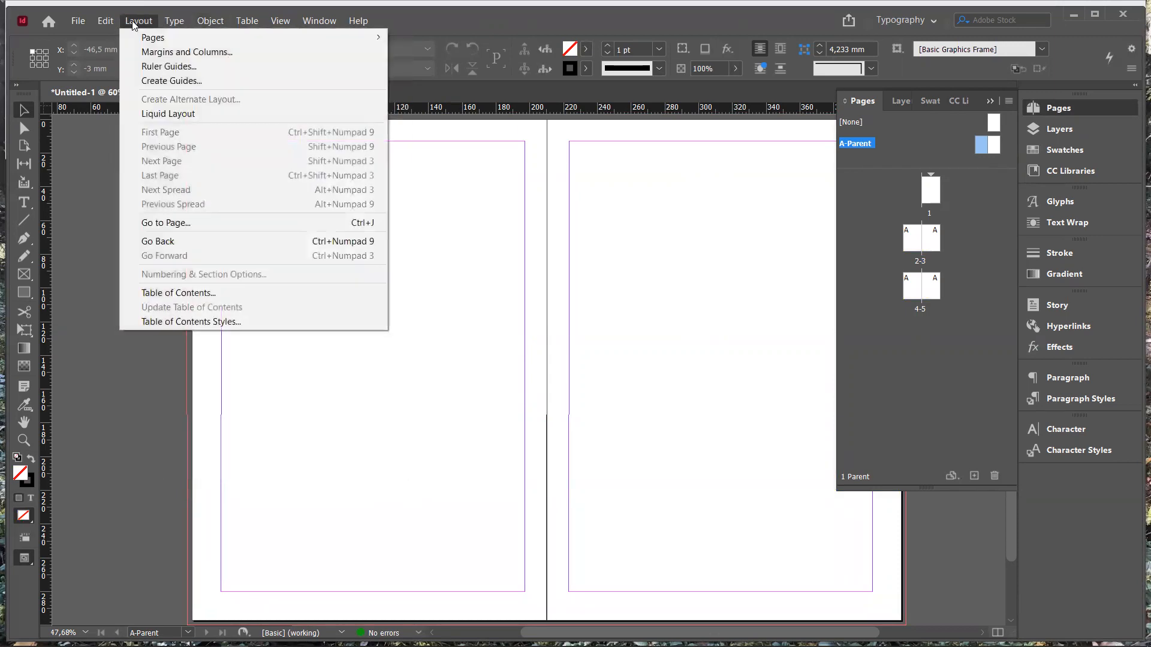
click(150, 53)
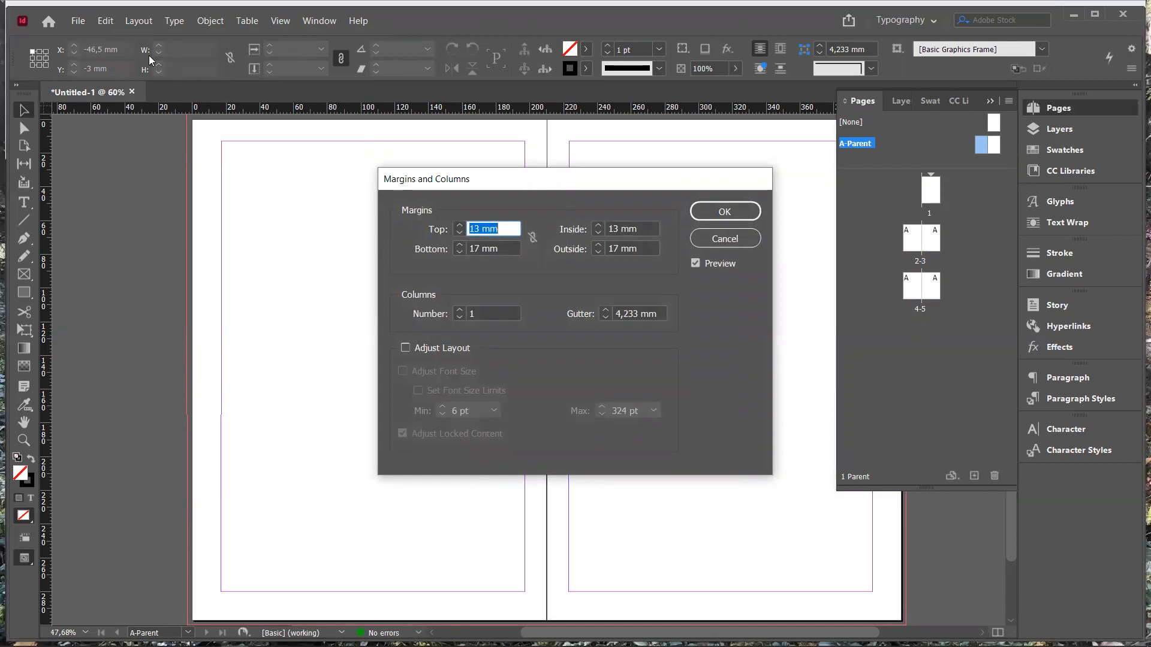
click(733, 243)
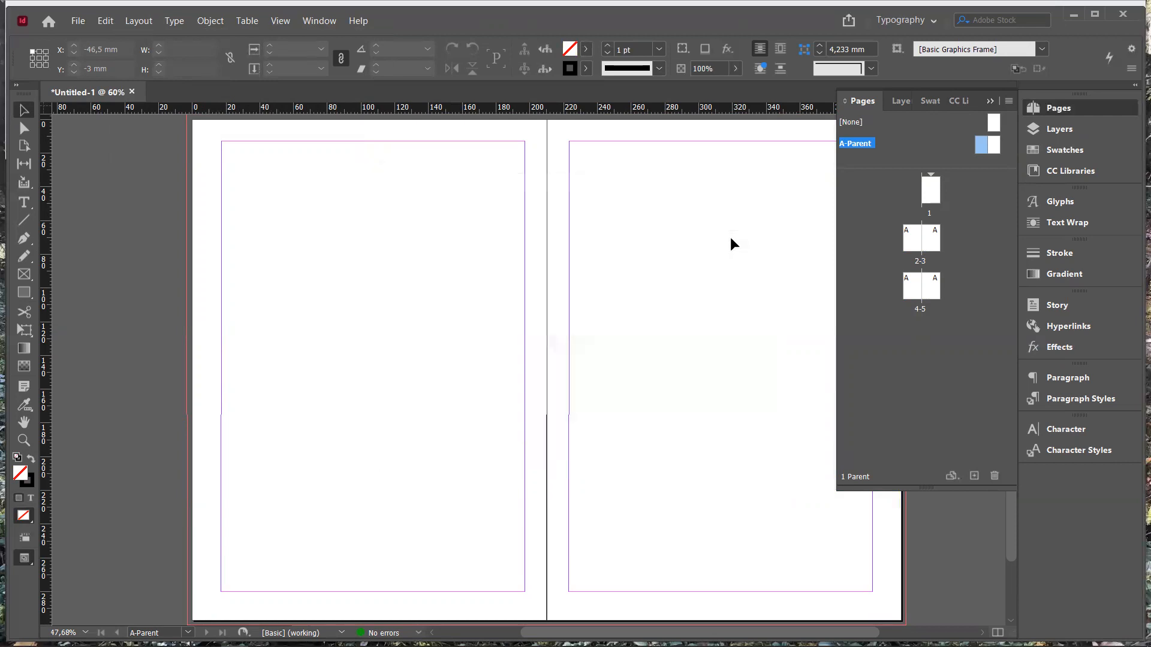
click(139, 21)
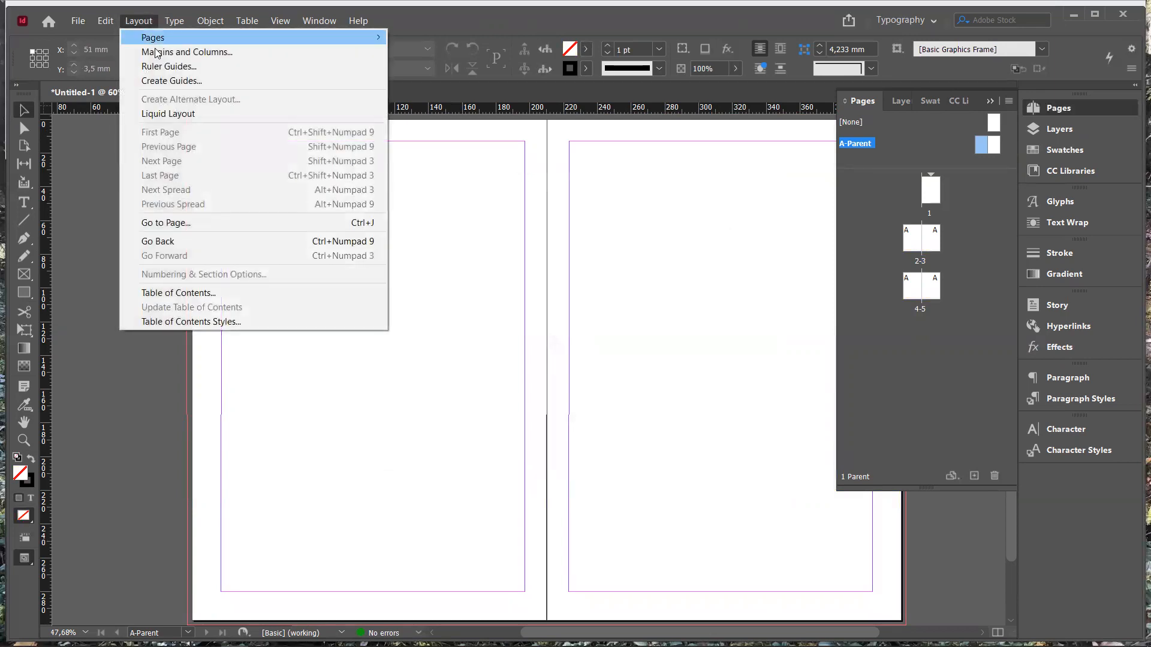
click(166, 81)
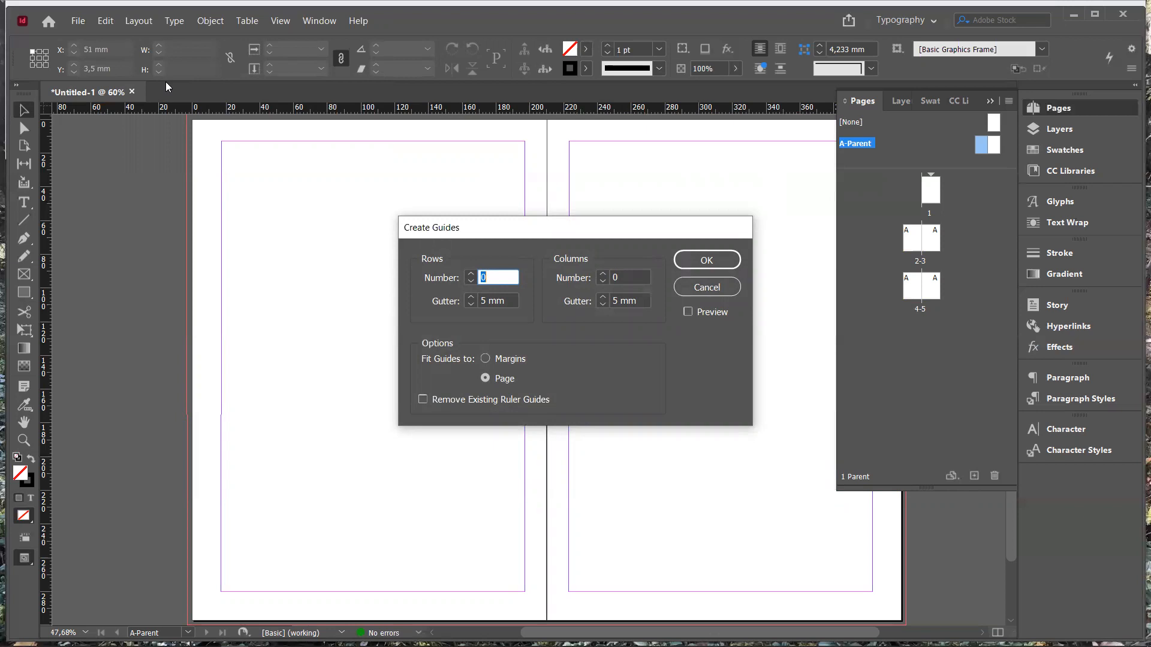
click(688, 312)
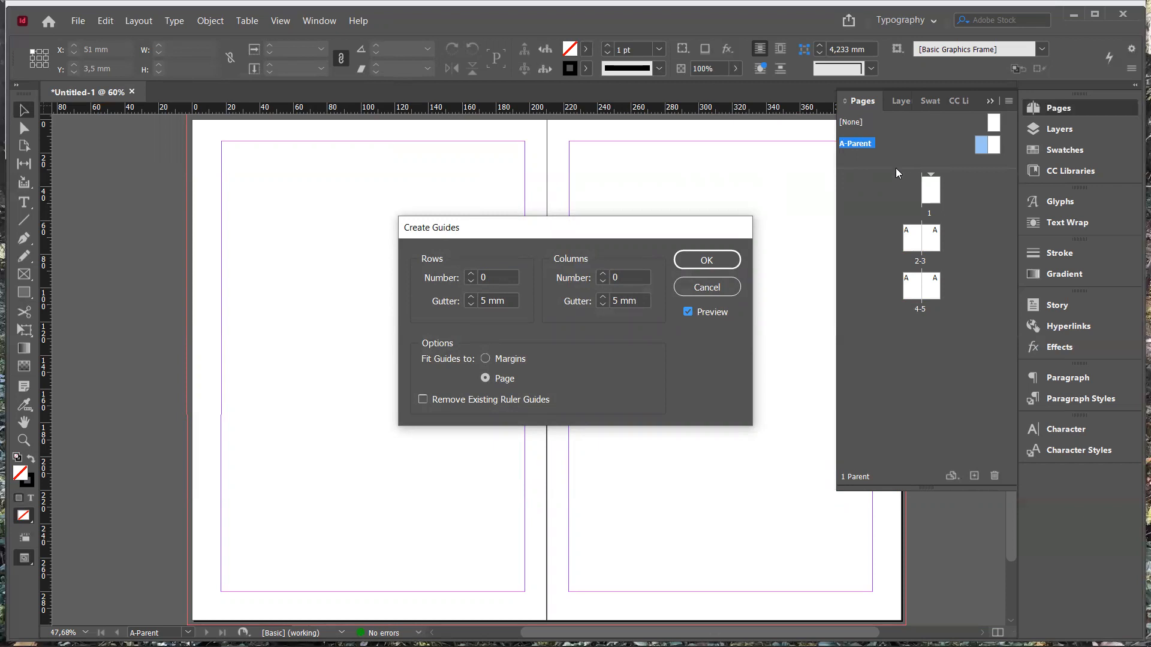
click(725, 286)
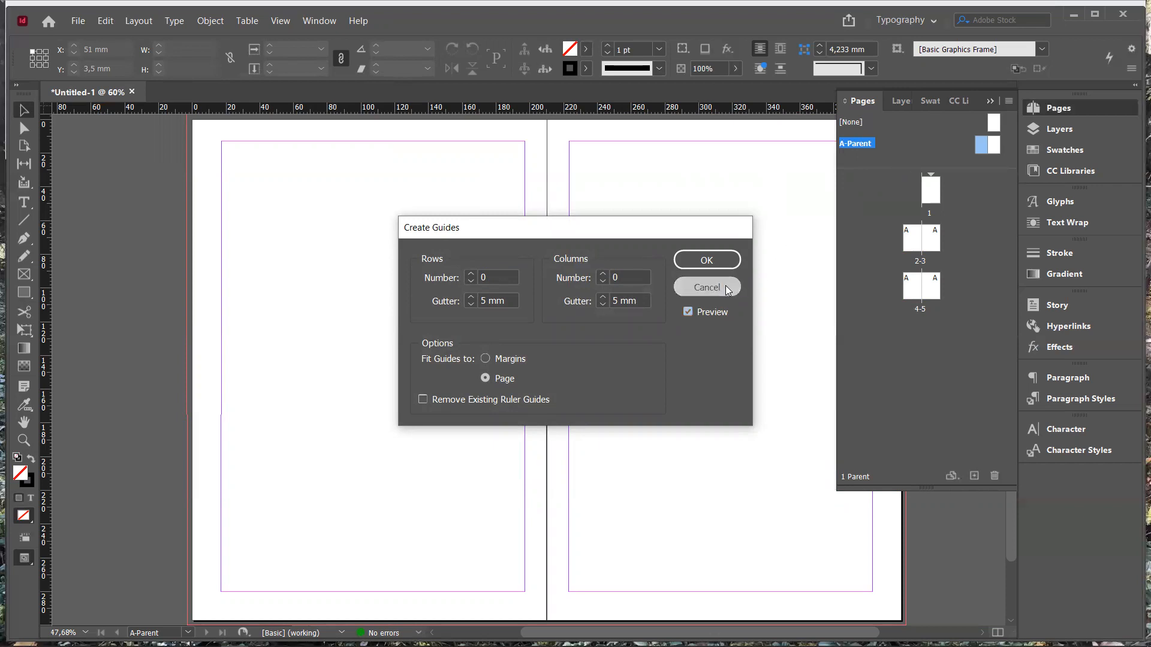
Step: Select both A-Parent pages and configure new layout guides with 4 rows and 3 columns
click(994, 144)
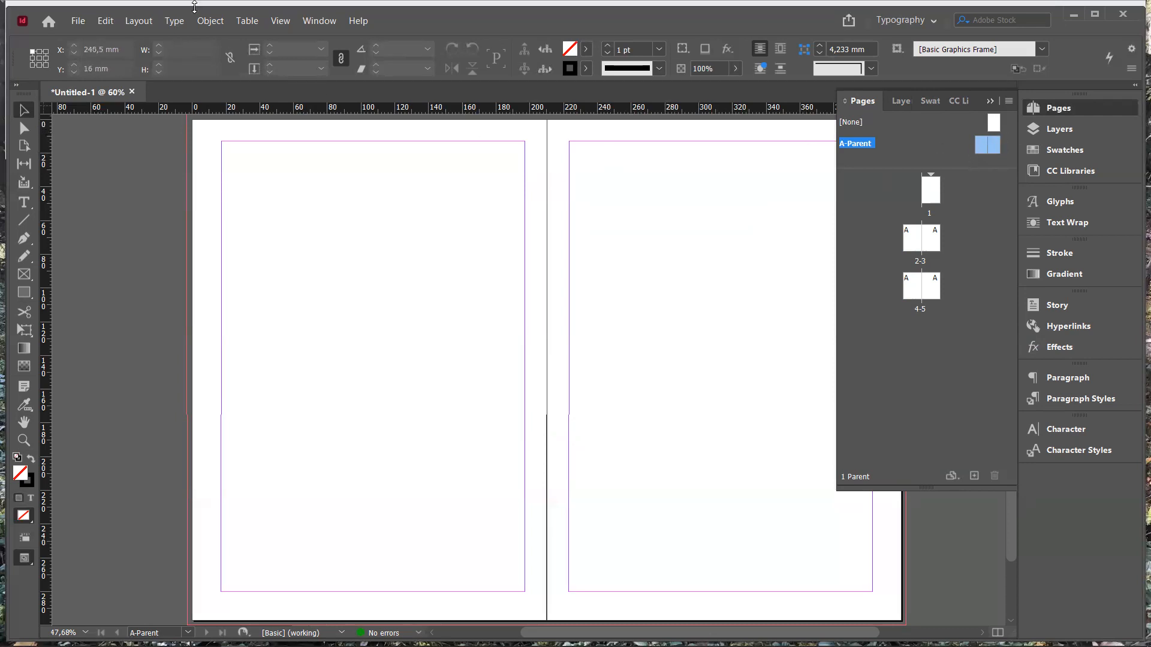
click(136, 21)
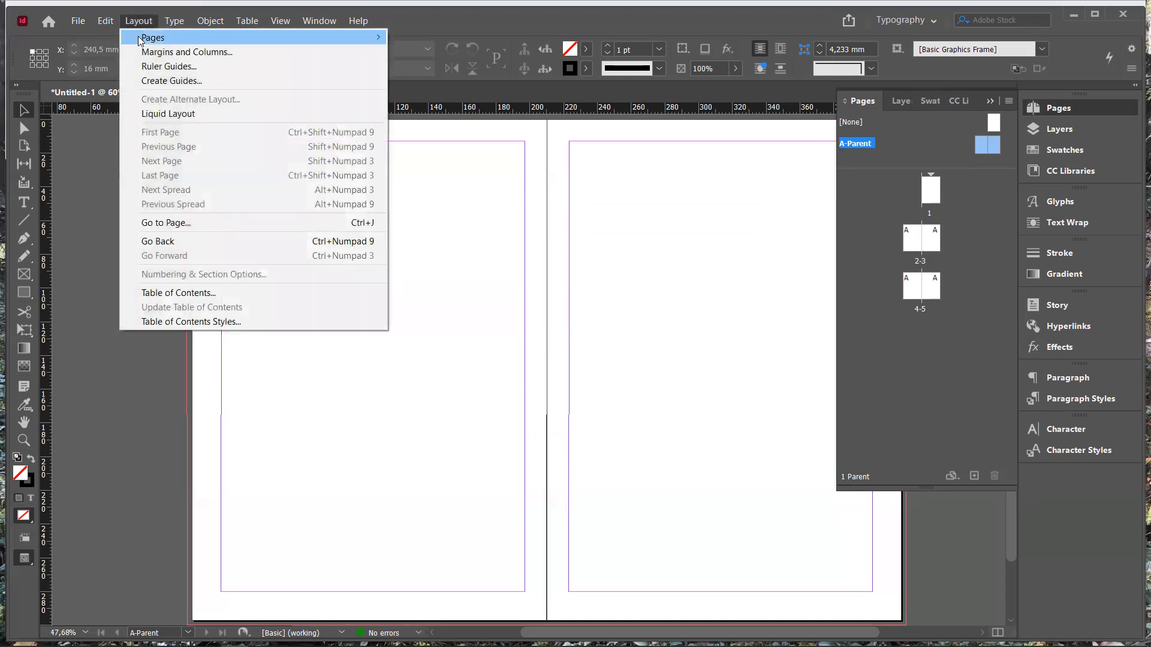
click(152, 81)
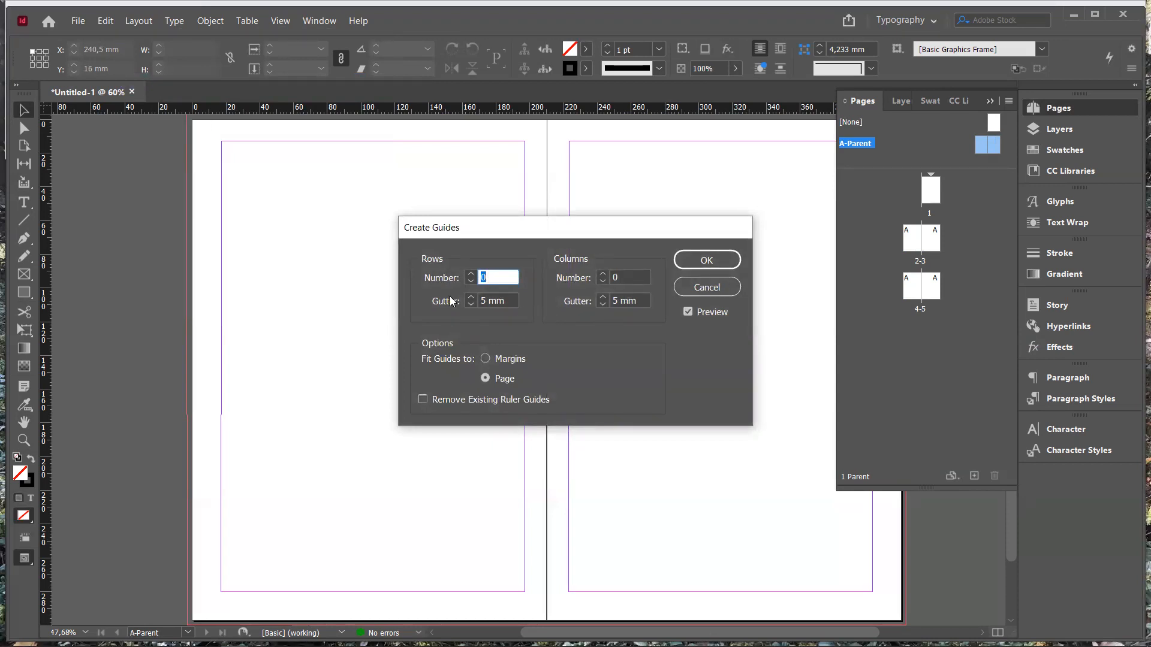
click(471, 274)
click(603, 274)
click(603, 274)
click(603, 274)
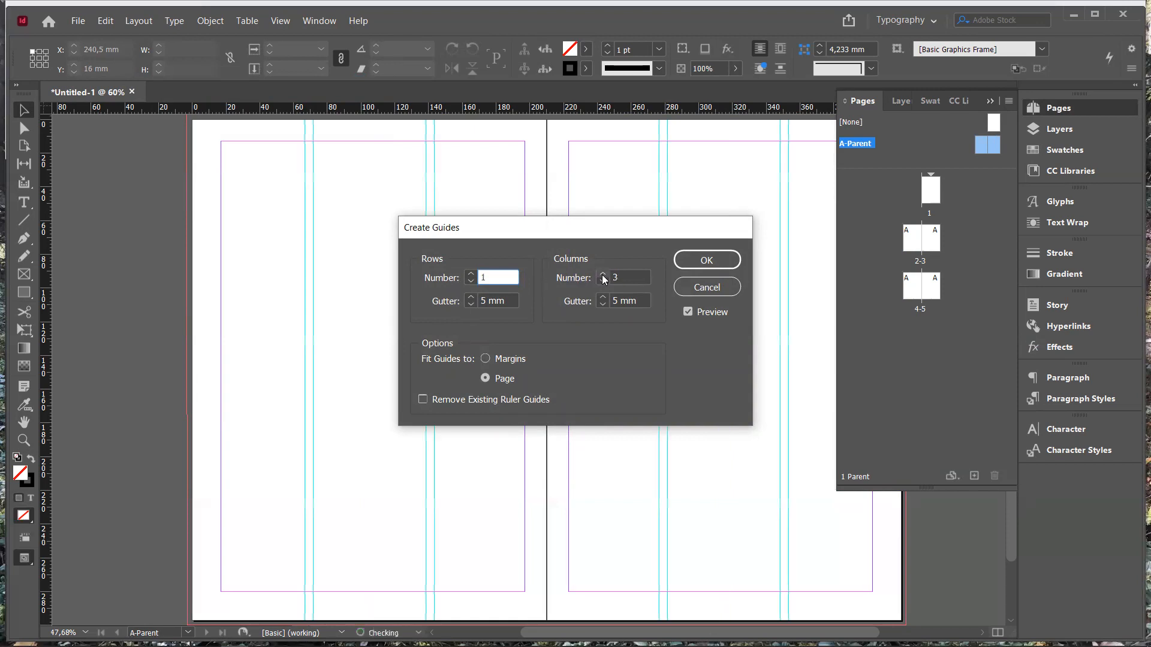
click(472, 274)
click(471, 274)
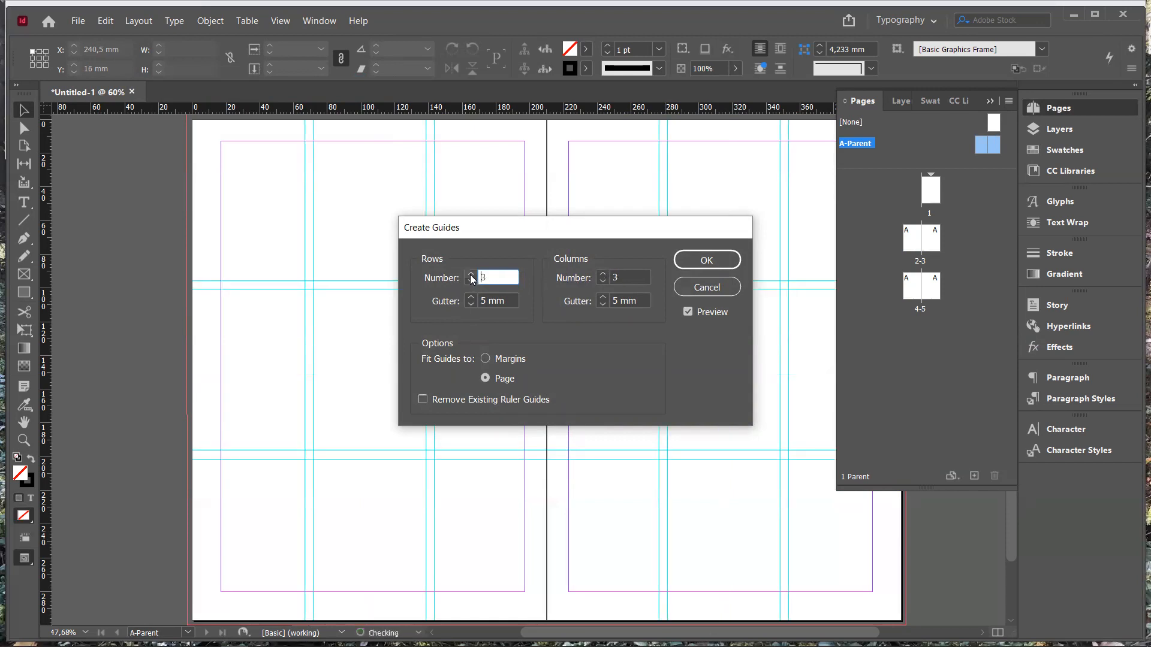
click(471, 274)
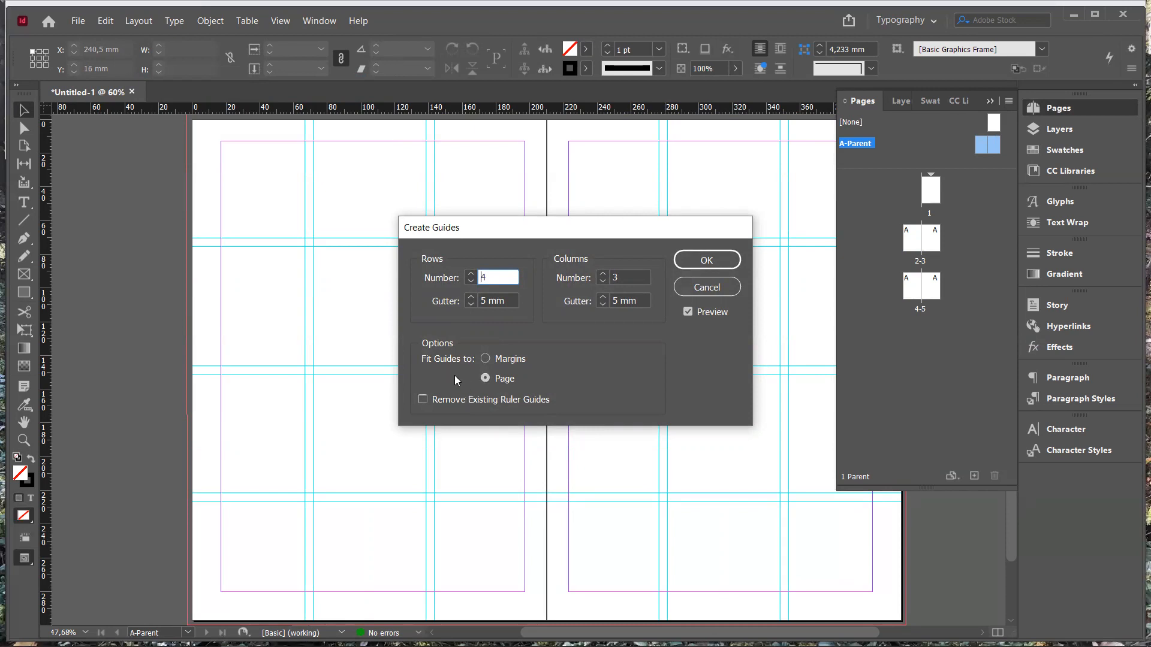
Step: Fit the guides to the margins, set the number of columns to 4, and create the guides
click(485, 359)
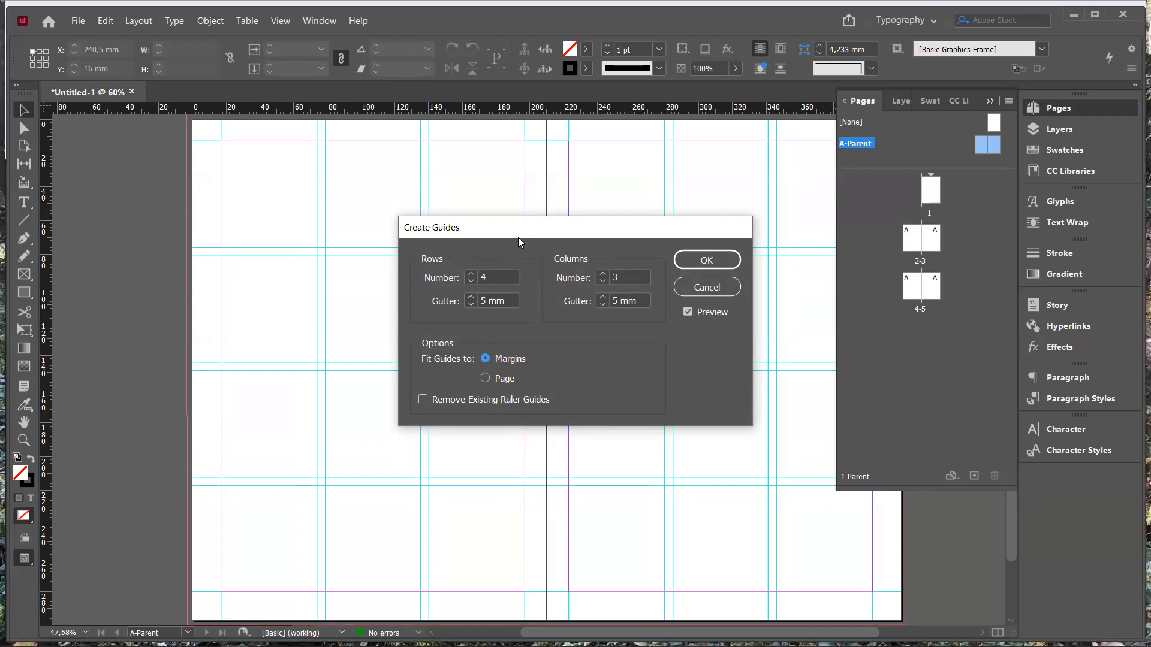
drag(518, 238, 252, 319)
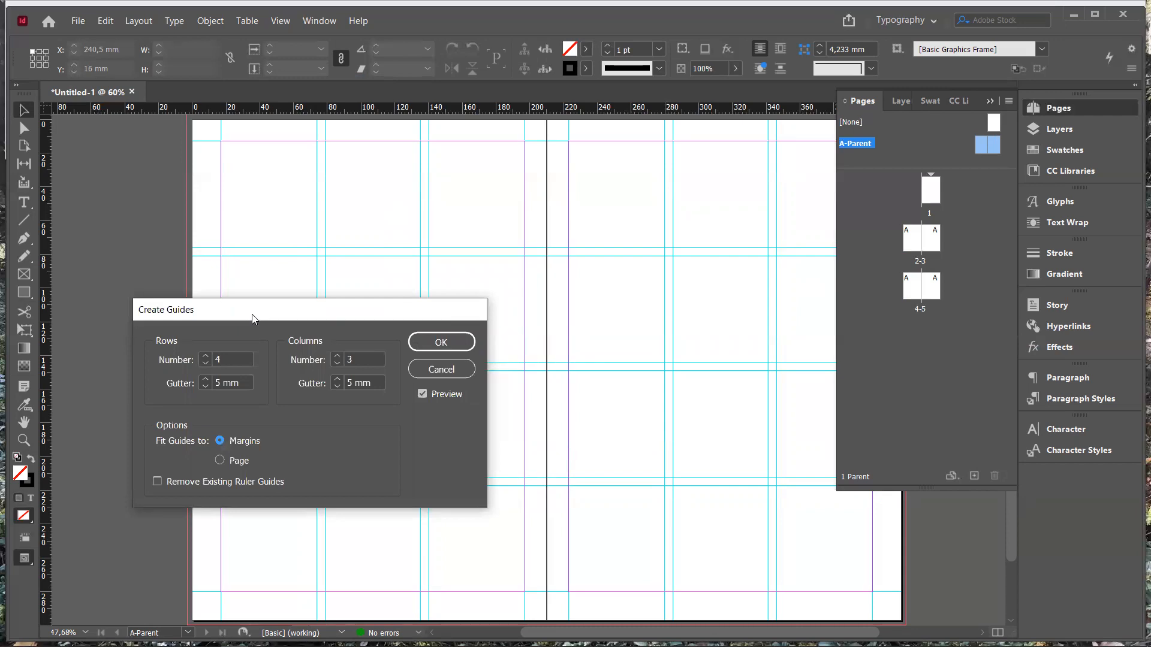
click(338, 356)
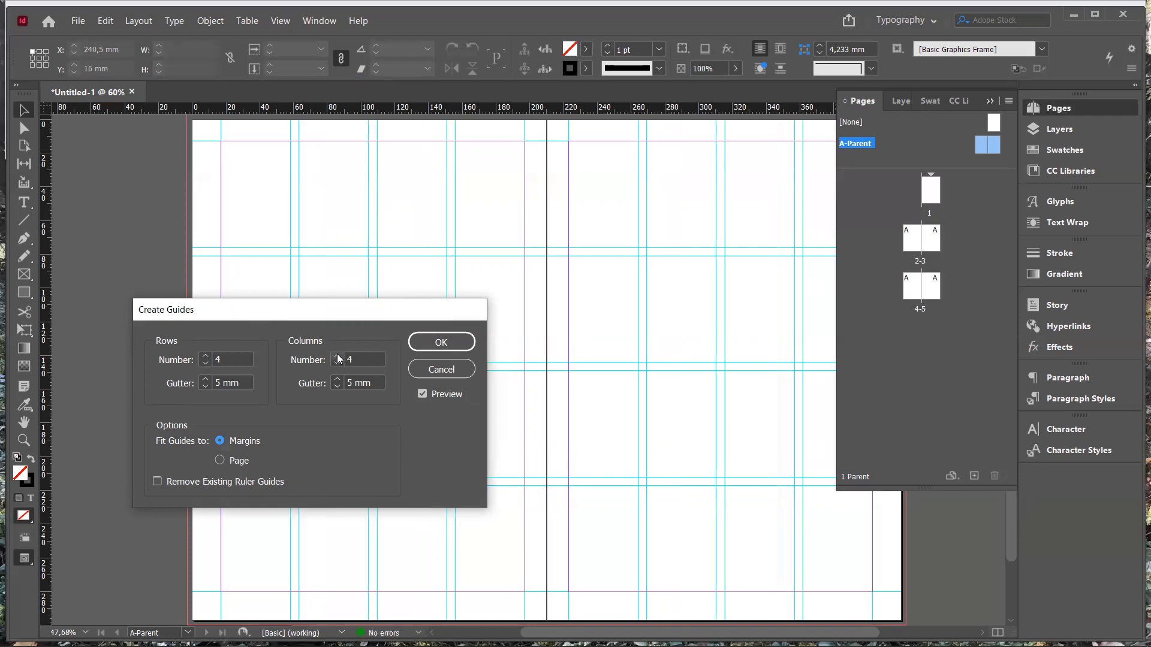
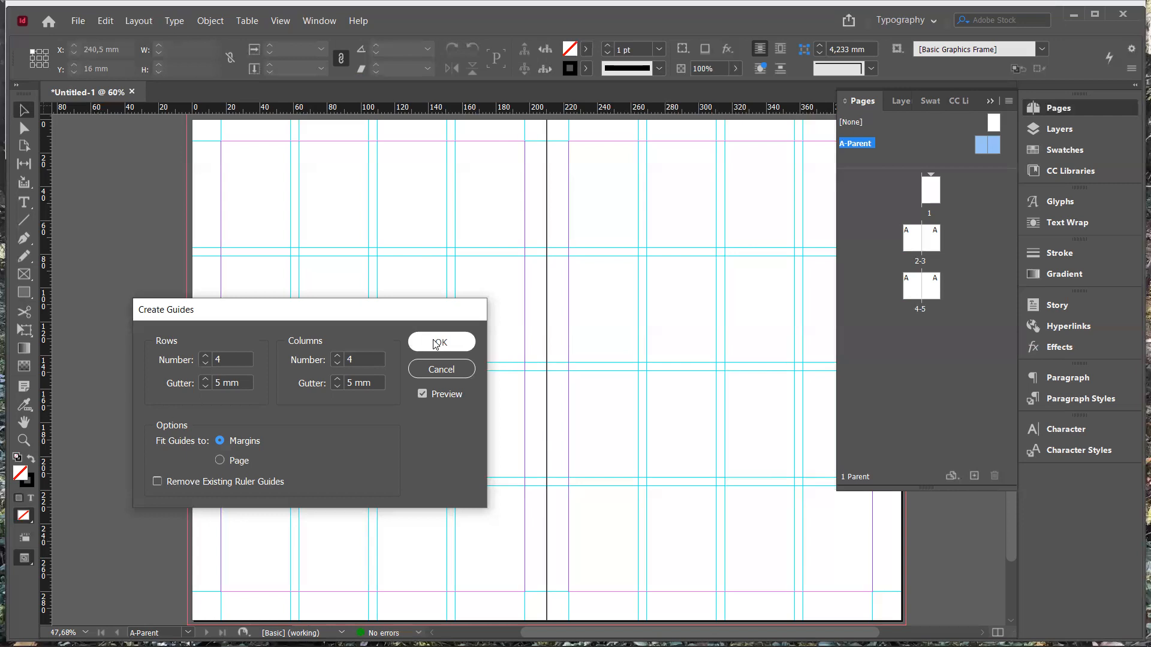
click(437, 343)
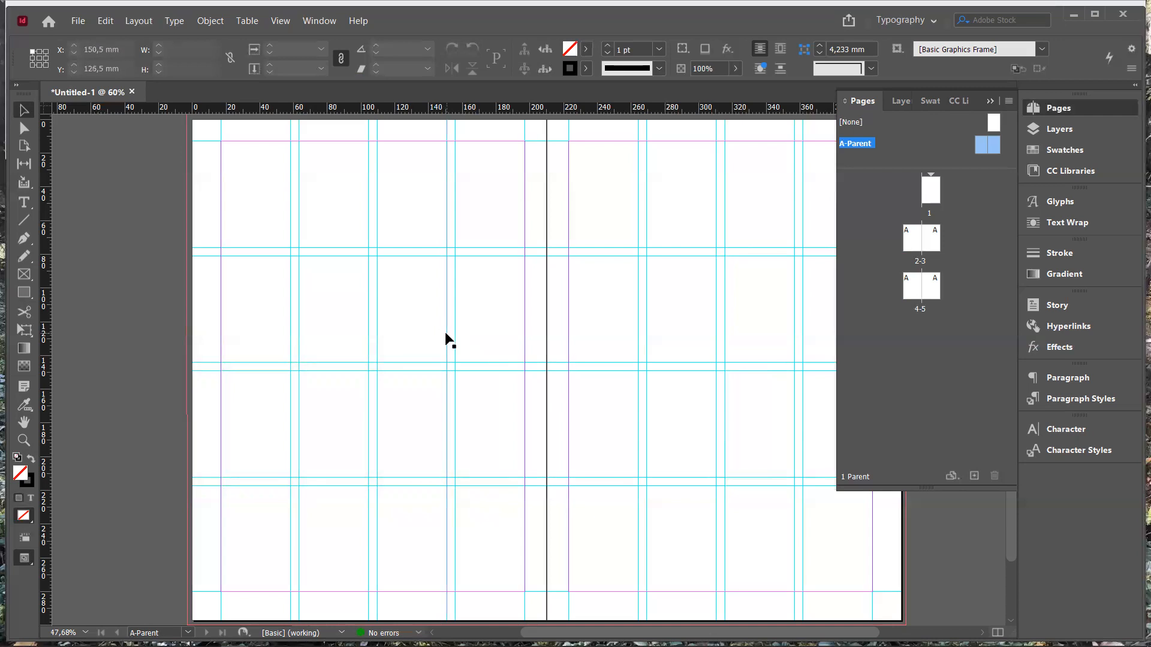
Step: Delete the two vertical guides between the third and fourth columns on A-Parent's left page
click(446, 334)
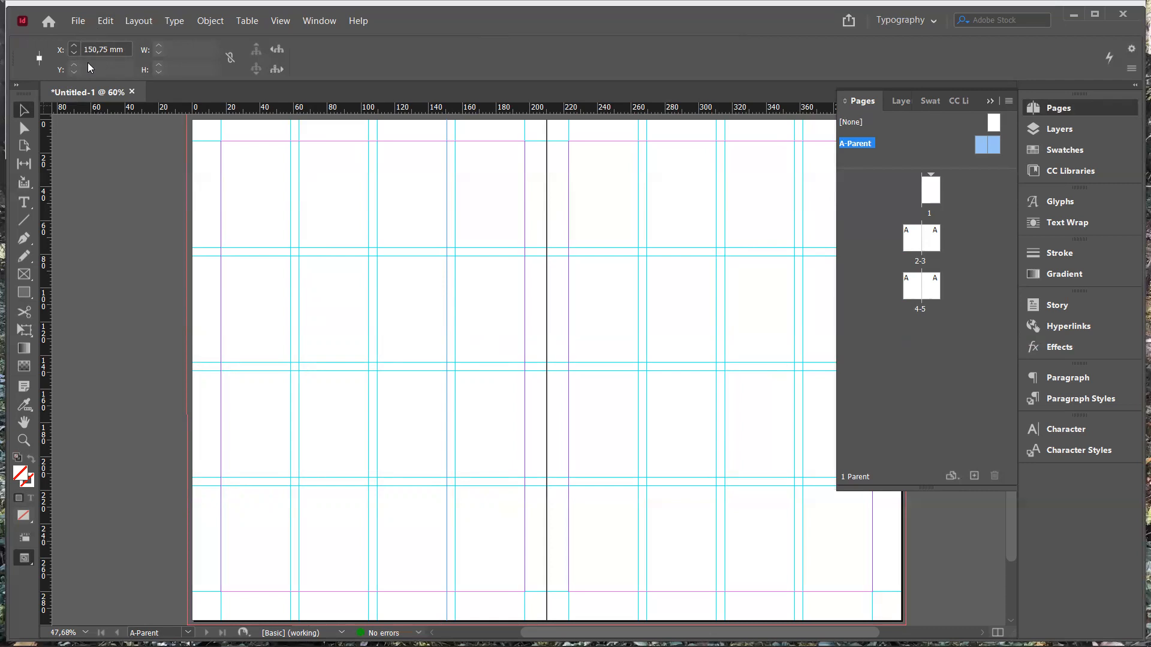
key(Delete)
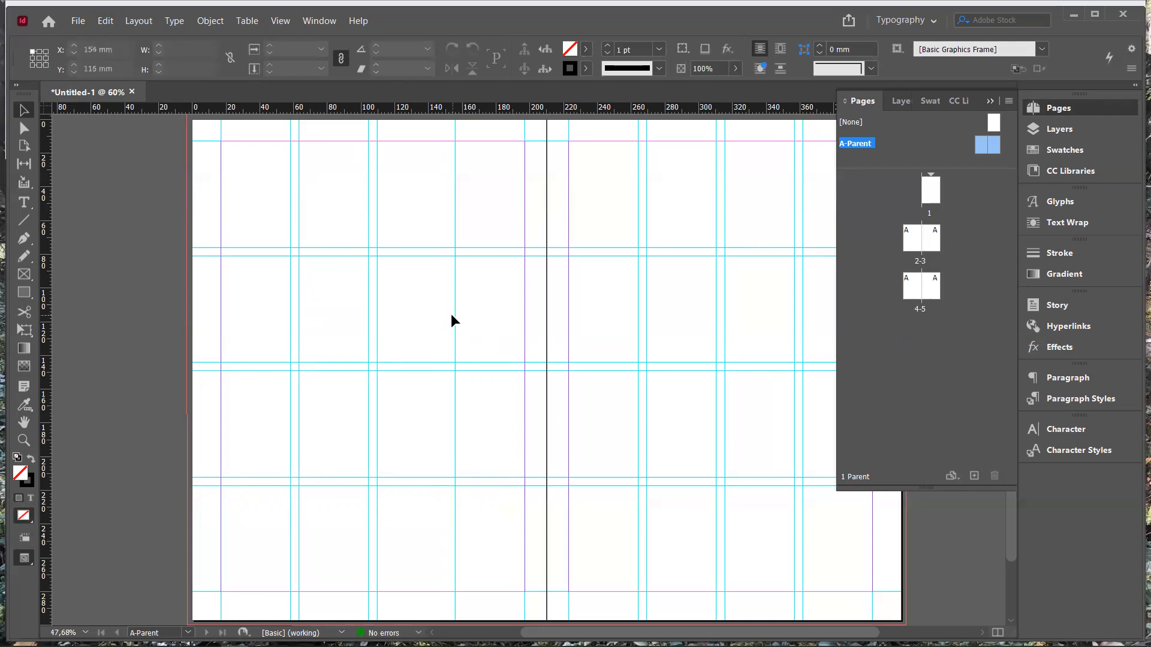
click(455, 324)
key(Delete)
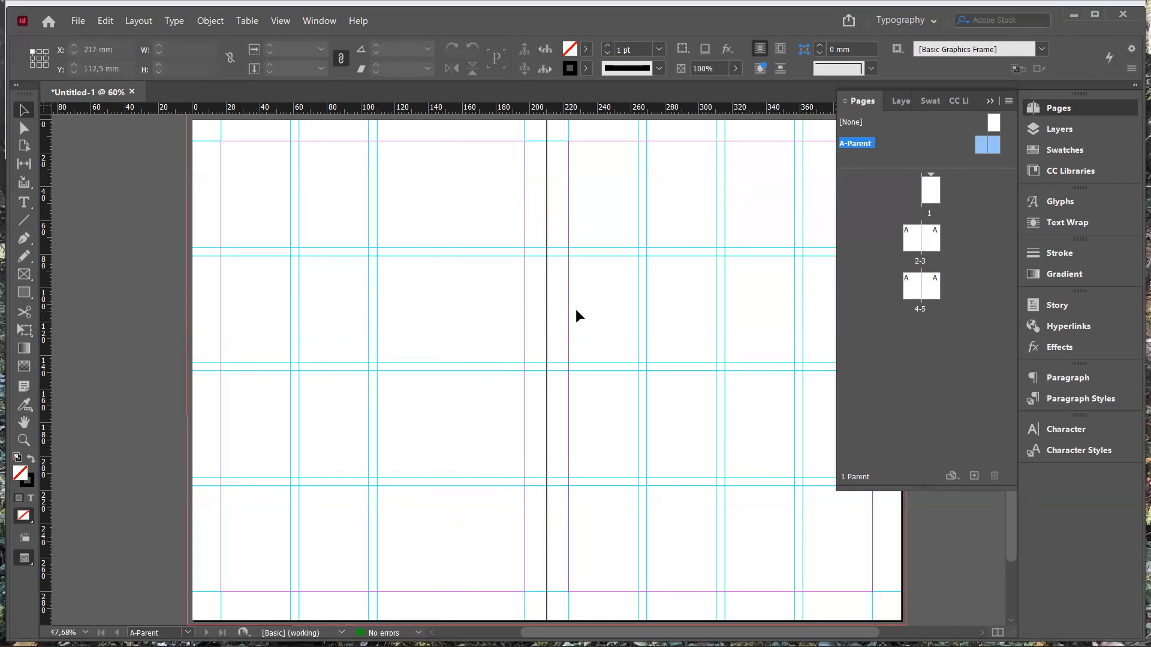
Step: Delete the two vertical guides between the first and second columns on A-Parent's right page
click(645, 333)
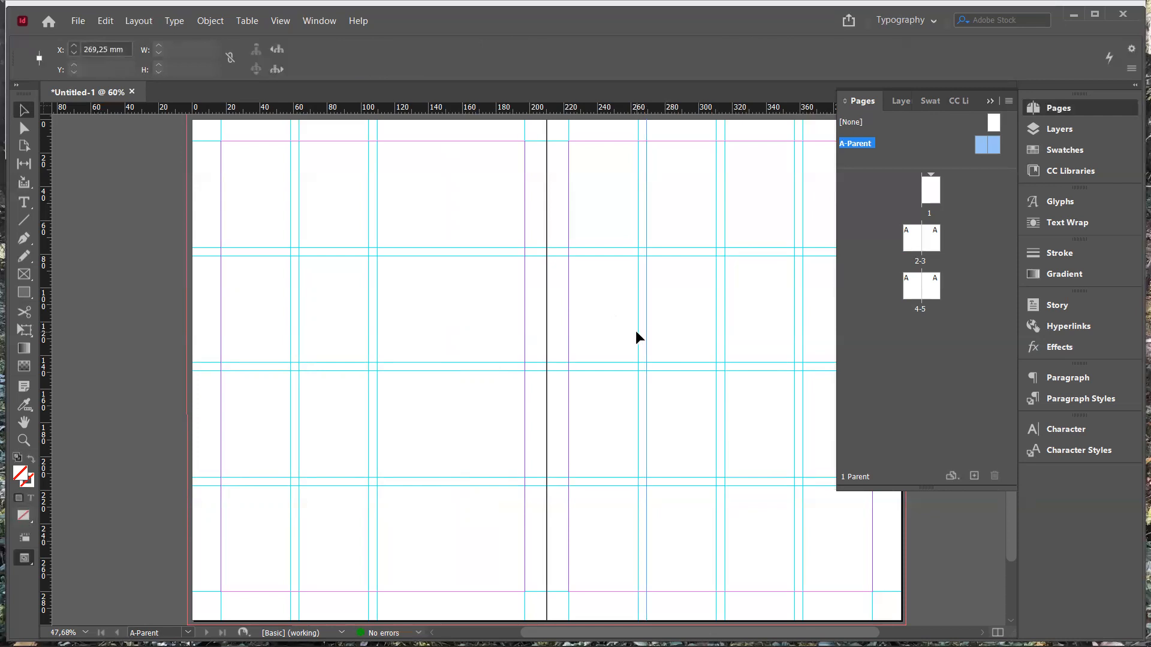
key(Delete)
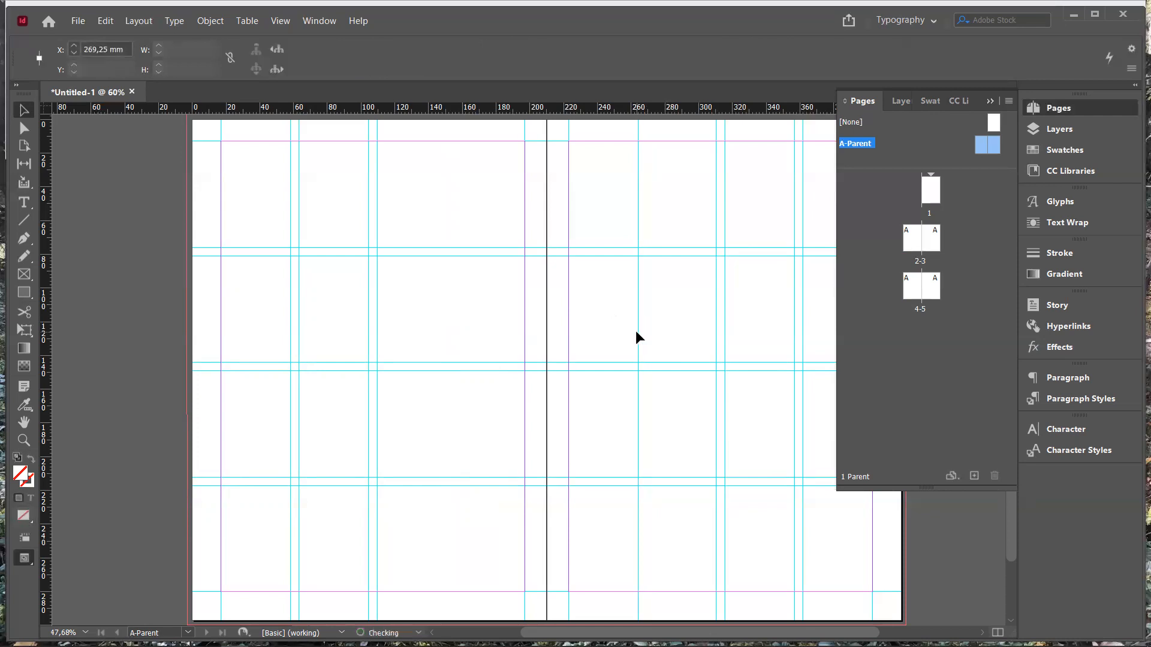
click(639, 339)
key(Delete)
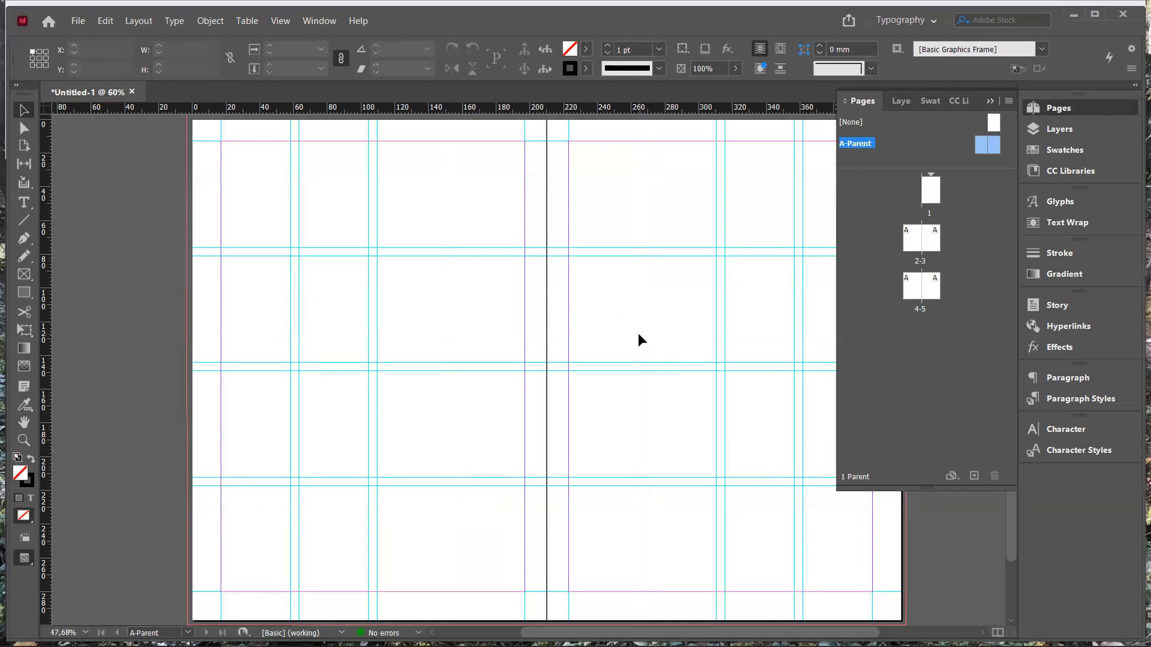
scroll(639, 336, right, 5)
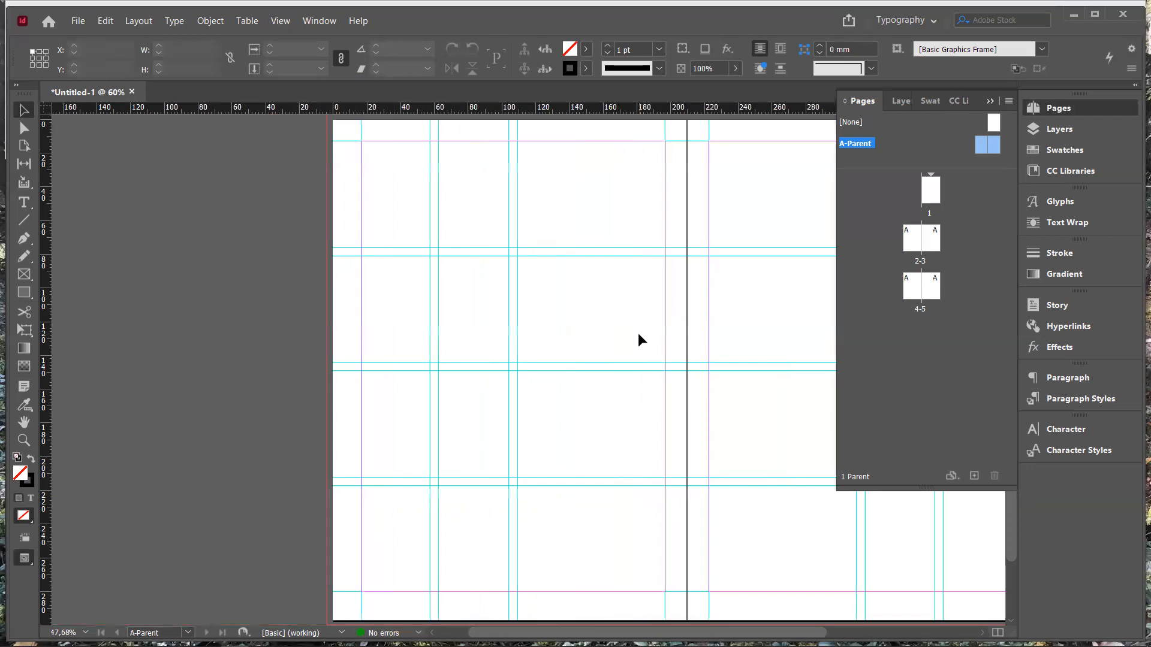
scroll(641, 340, left, 4)
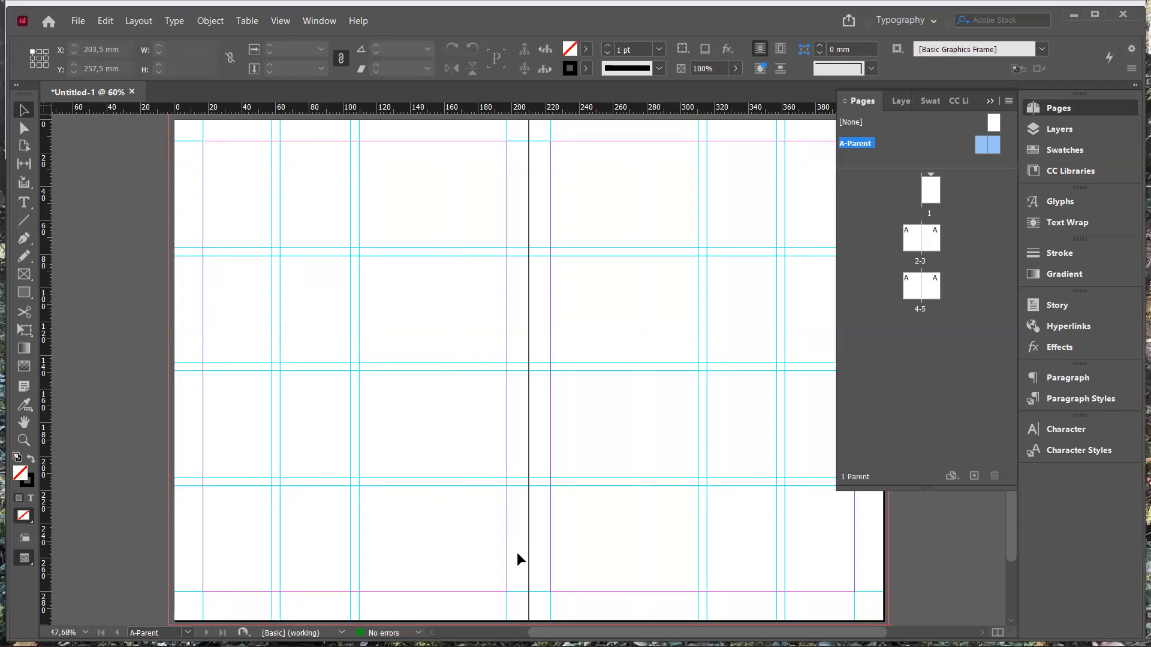
Step: Open document spread 2-3 and examine the guide grid applied by A-Parent
double_click(914, 239)
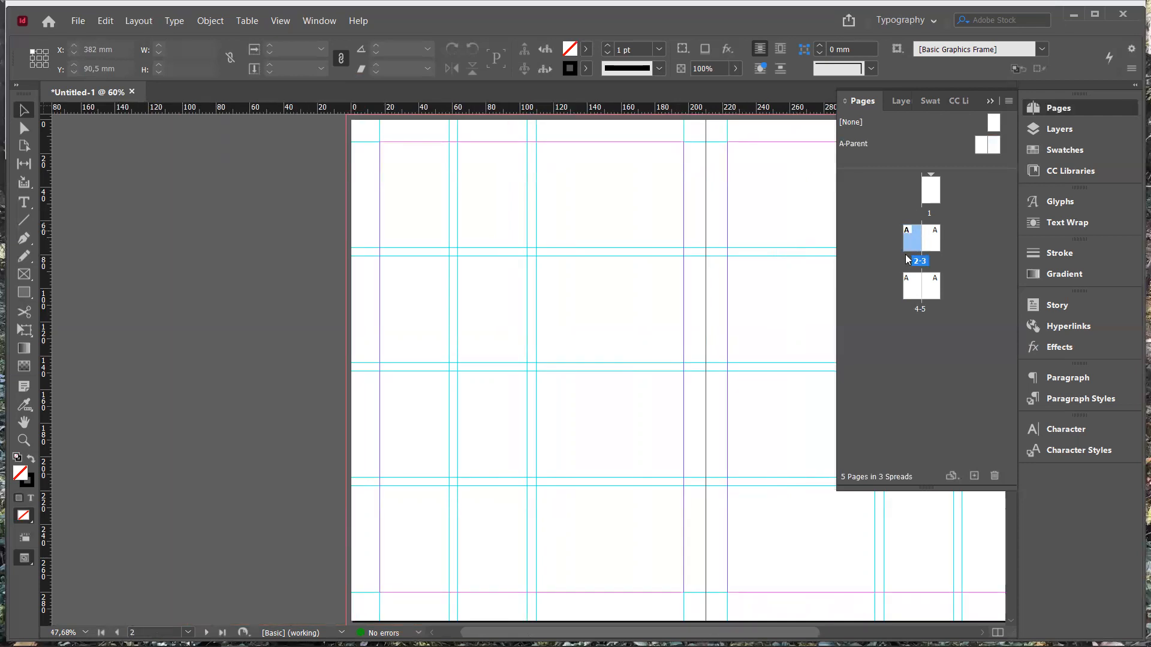
scroll(730, 318, right, 5)
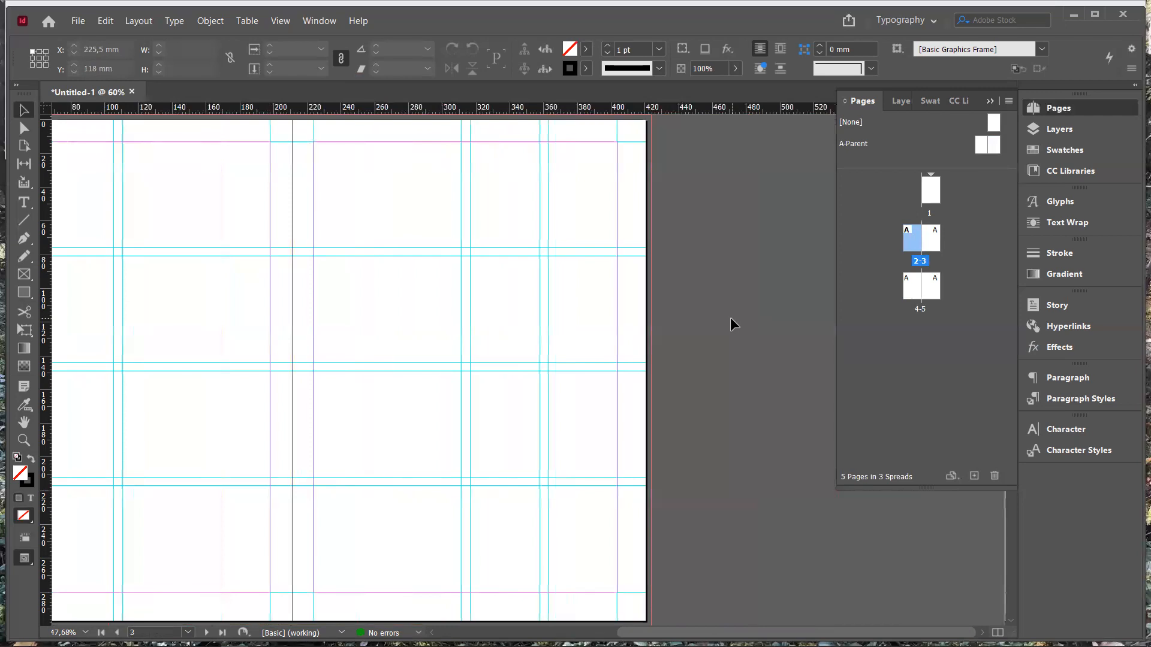
scroll(731, 319, left, 2)
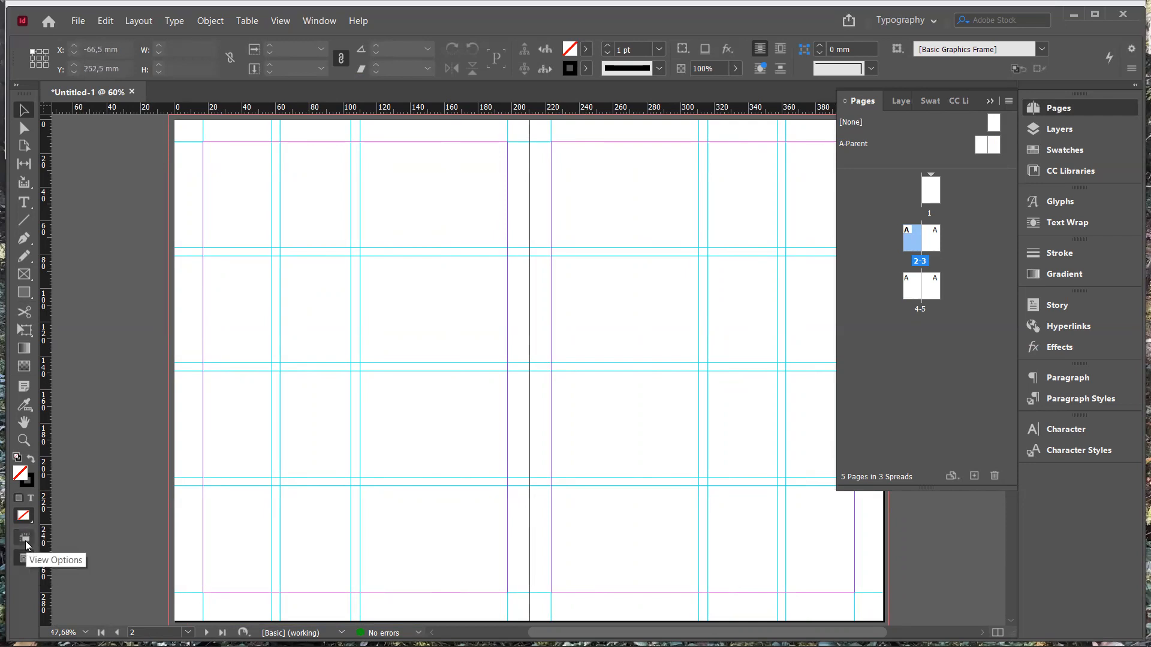
Step: Turn on Overprint Preview and hide the frame edges
click(283, 22)
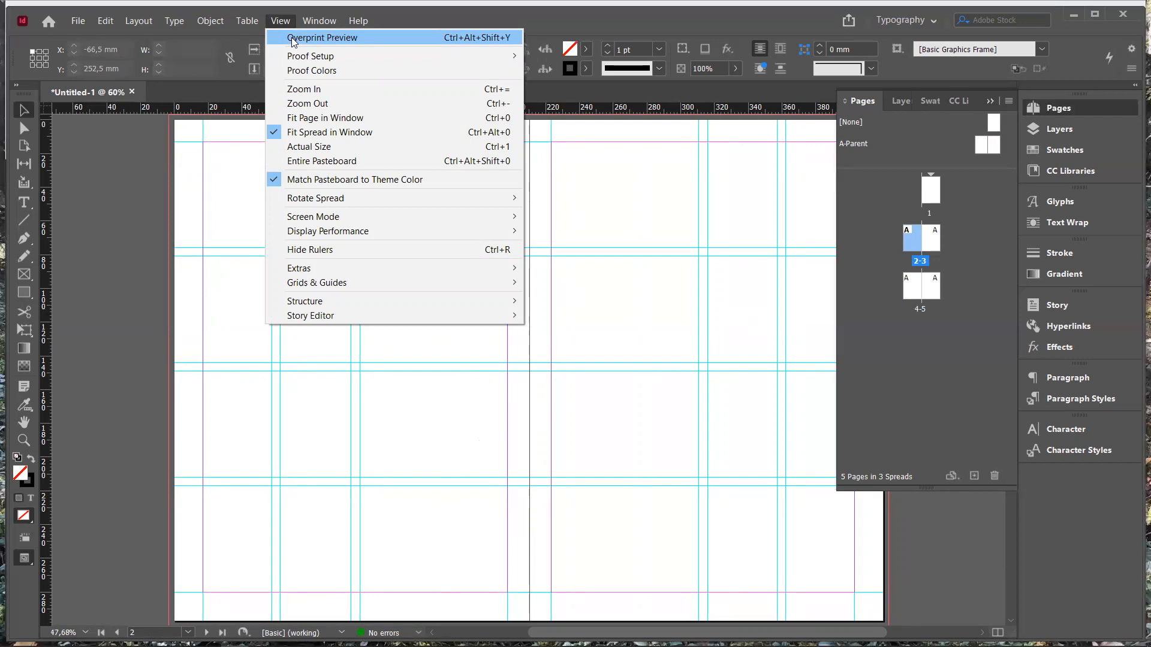
click(291, 38)
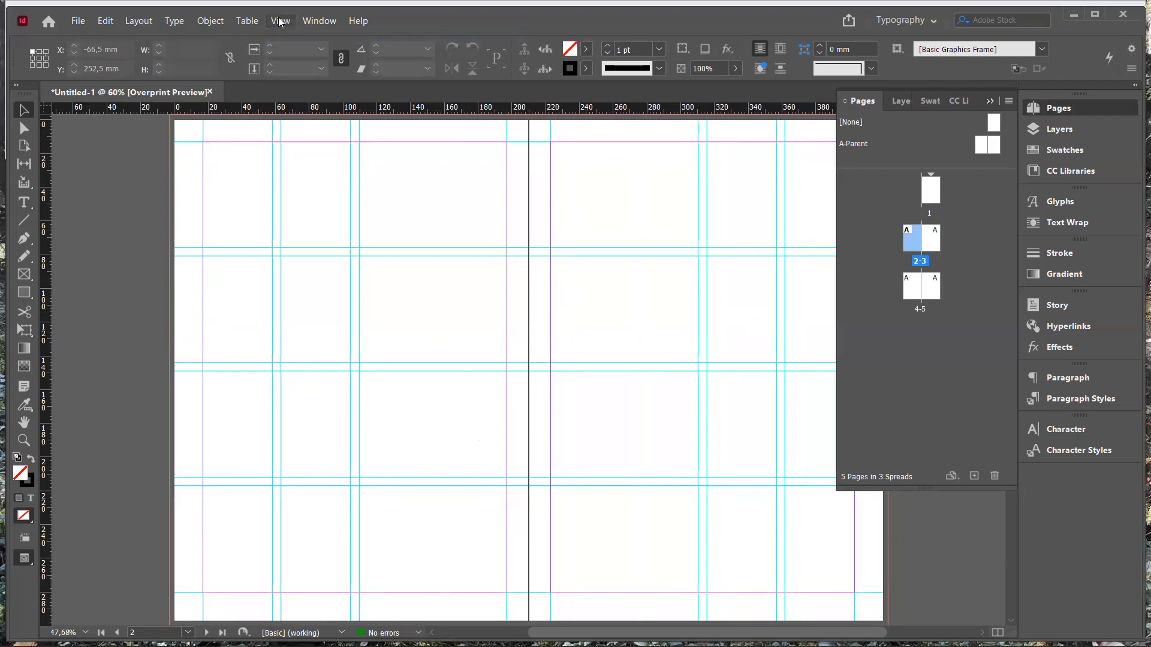
click(277, 20)
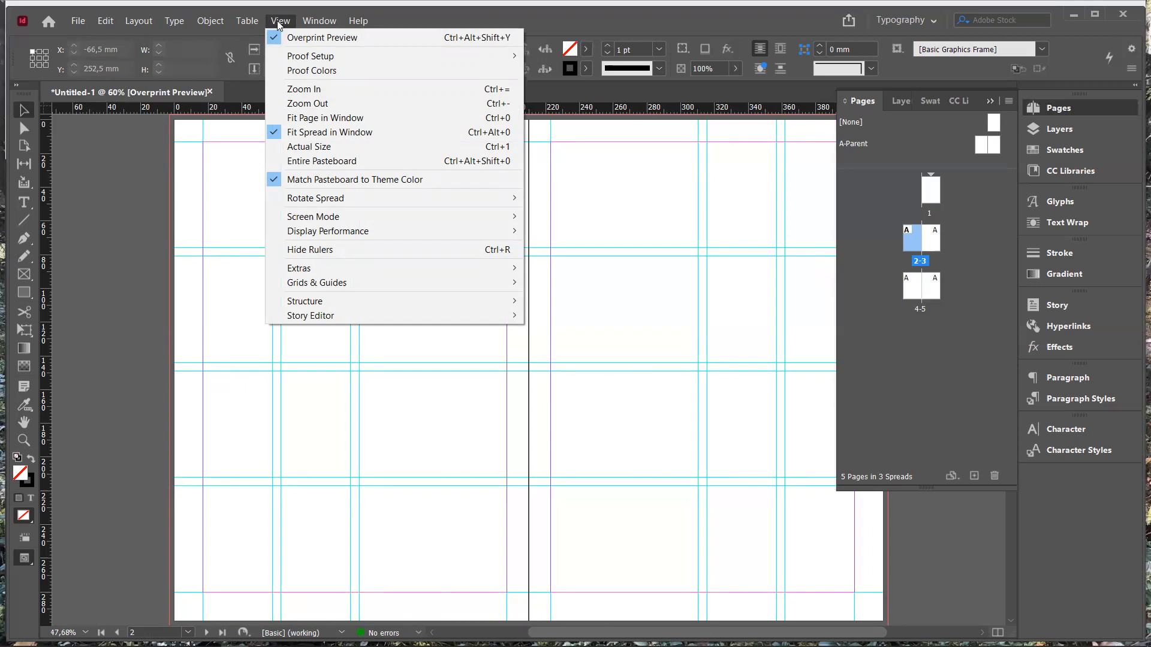
click(280, 22)
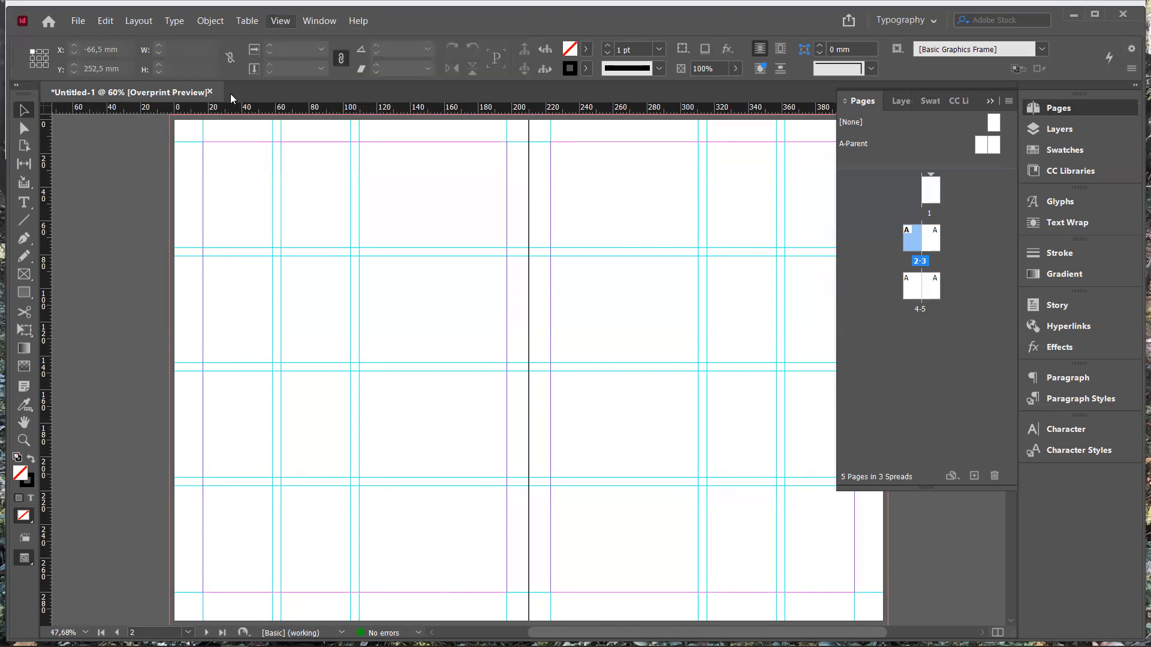
click(27, 543)
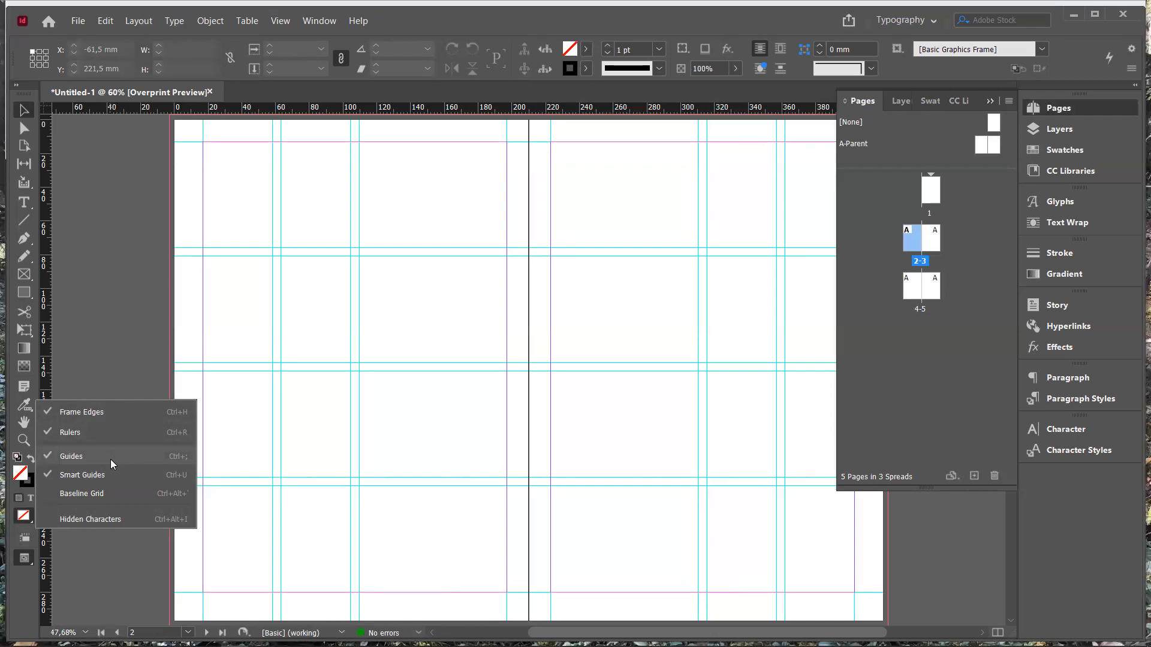
click(108, 415)
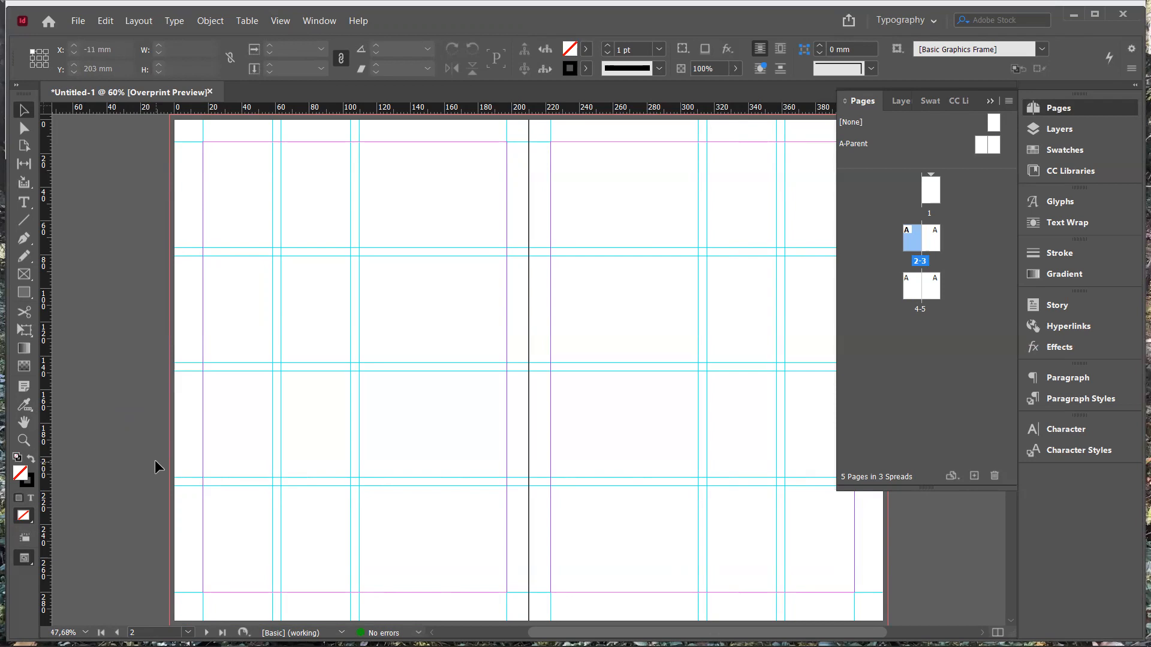
Step: Draw a rectangular frame 87.5 mm wide and 136 mm high along the guides on page 2, and delete it
click(25, 279)
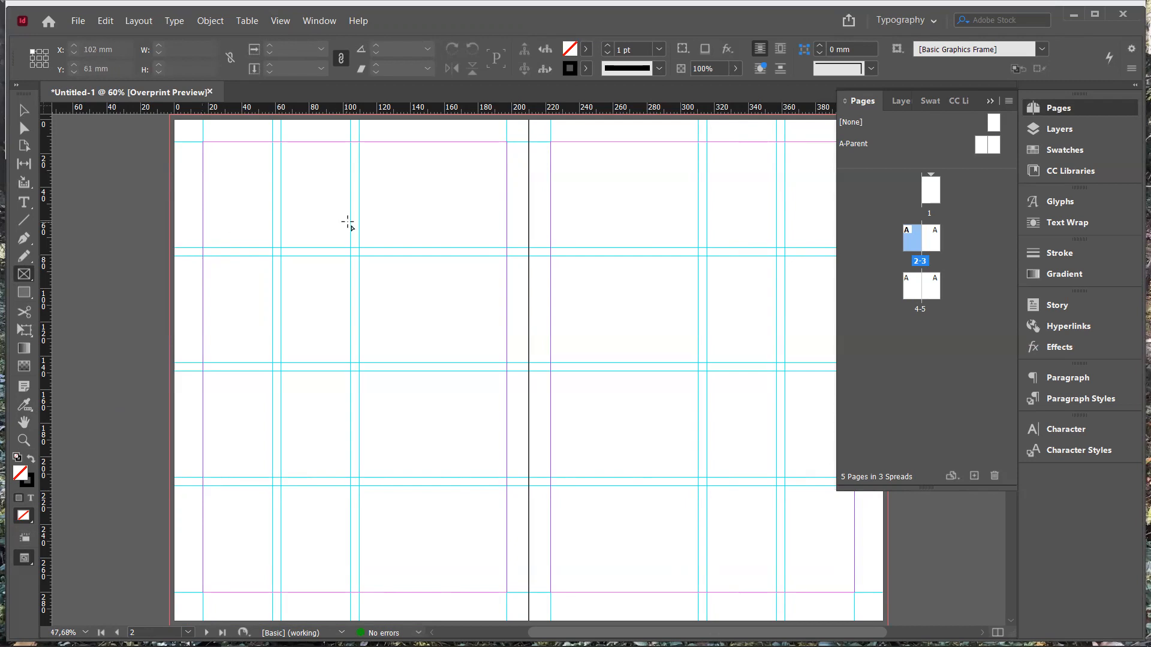
mouse_move(359, 247)
mouse_down()
mouse_move(541, 157)
mouse_move(582, 157)
mouse_move(635, 392)
mouse_move(697, 481)
mouse_move(509, 479)
mouse_up()
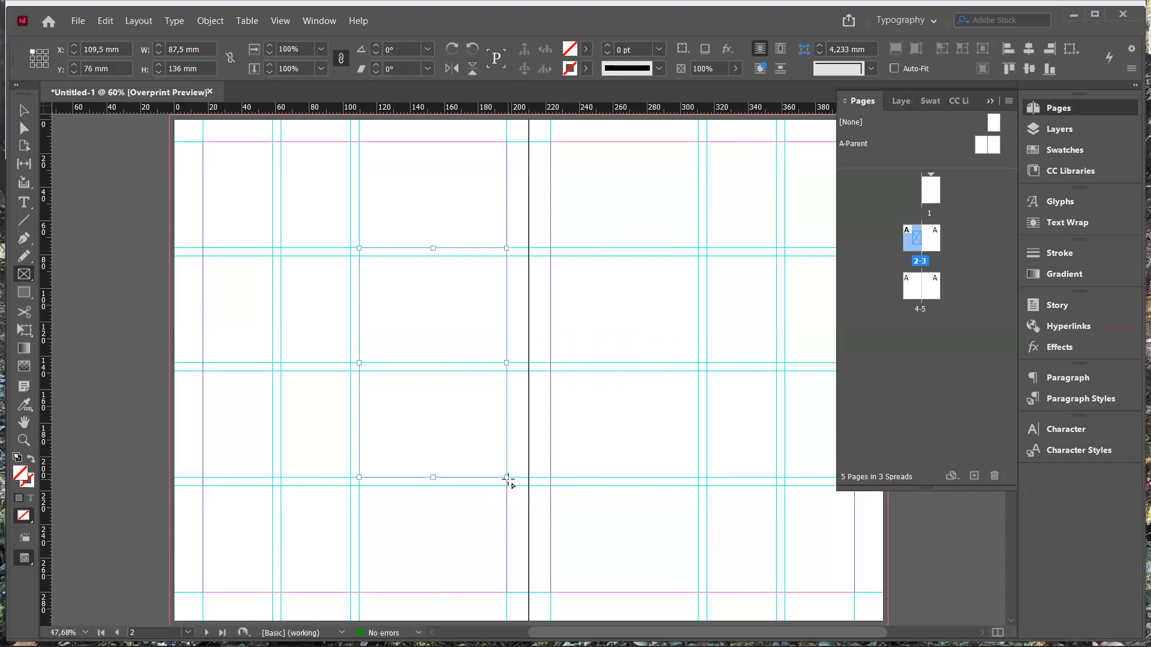
key(Delete)
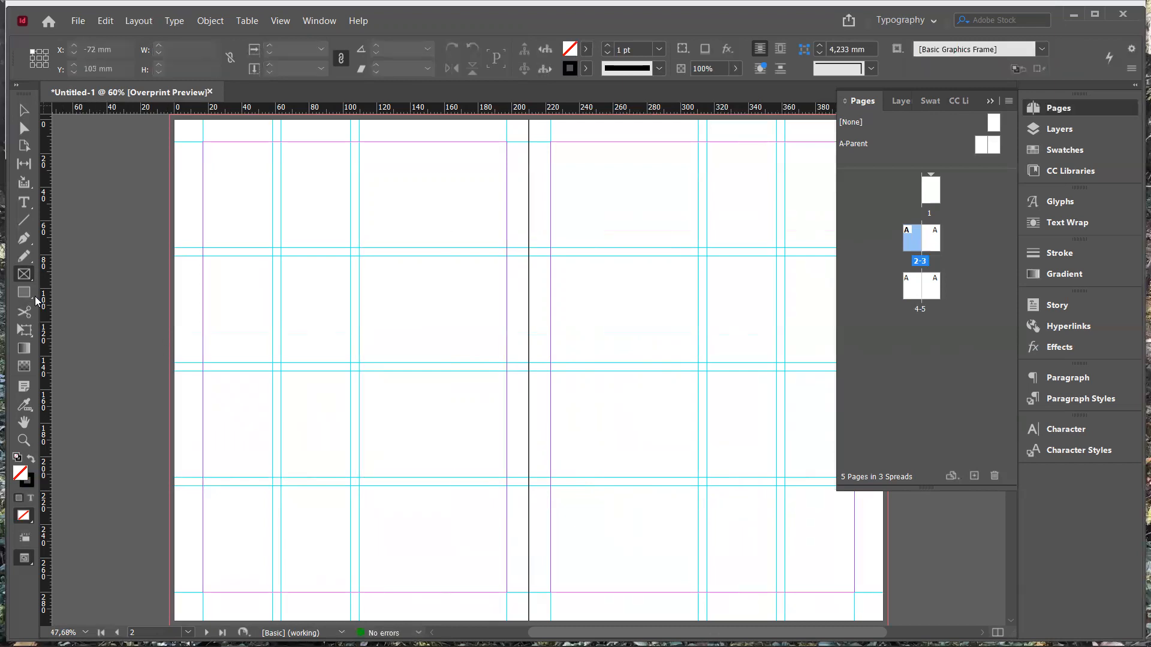
Step: Draw a rectangle about 201 mm wide and 131 mm high along the guides, spanning pages 2 and 3
click(29, 298)
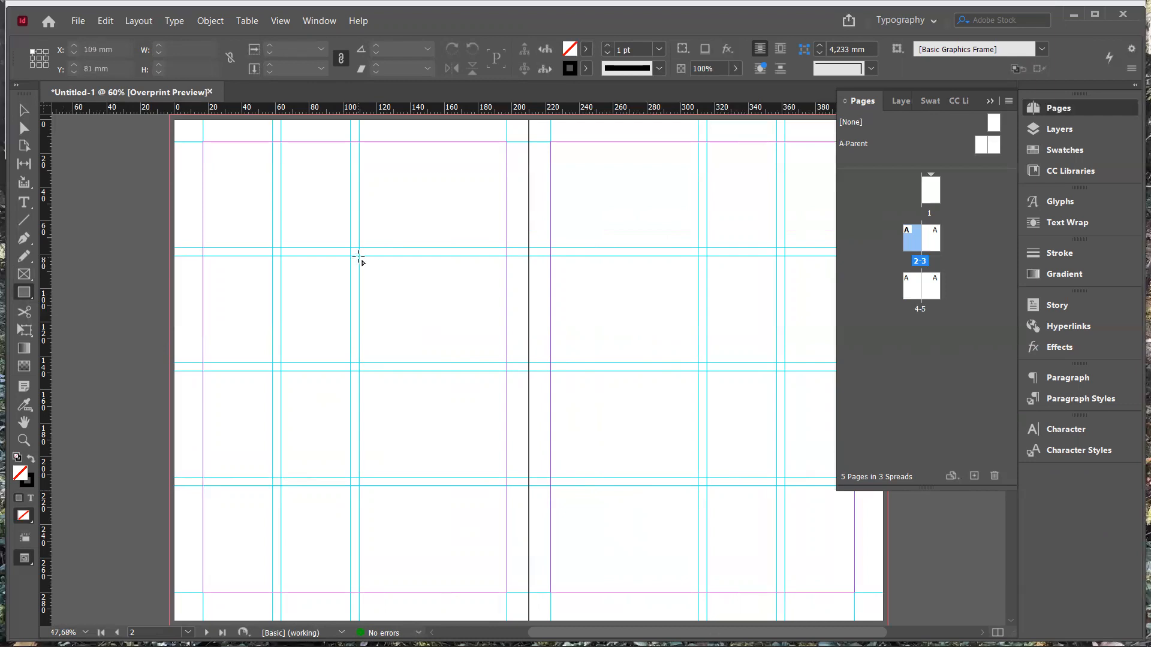
drag(358, 256, 695, 475)
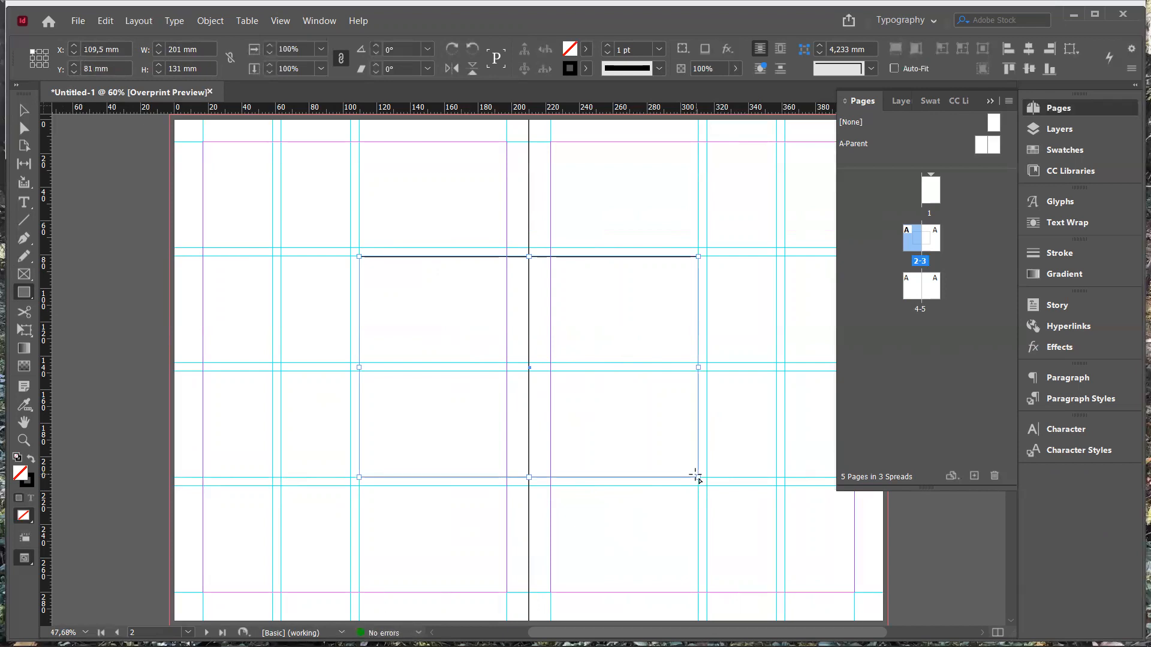
click(696, 475)
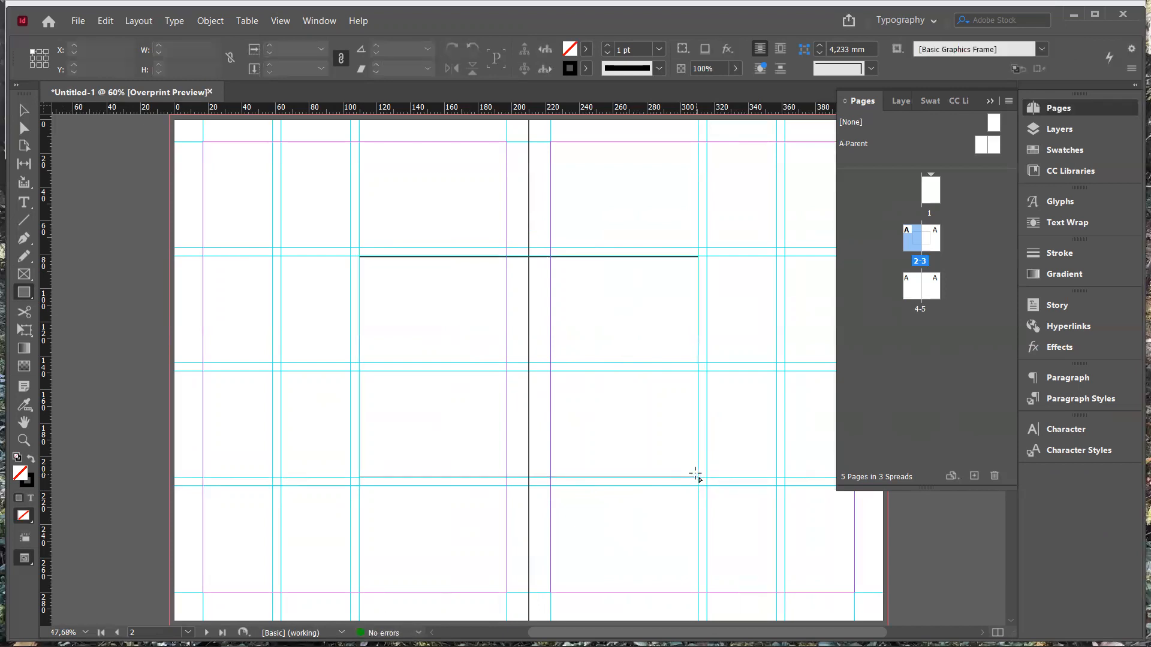
Step: Fill the rectangle across pages 2-3 with the green C=75 M=5 Y=100 K=0 swatch and set its stroke to None
click(23, 113)
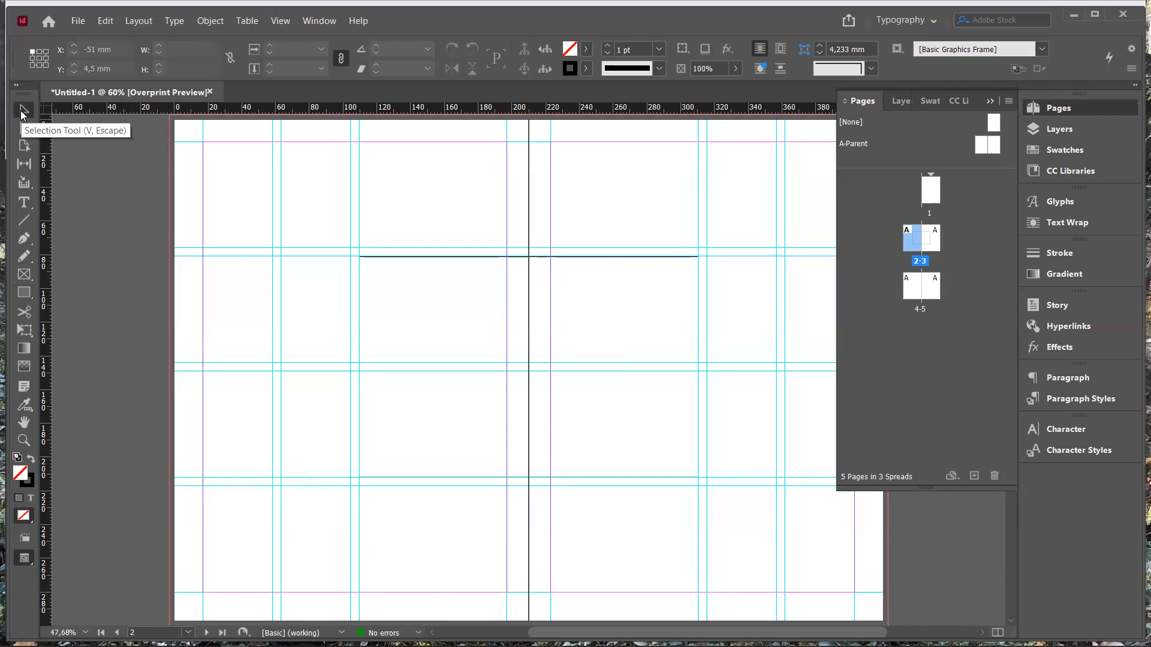
click(405, 261)
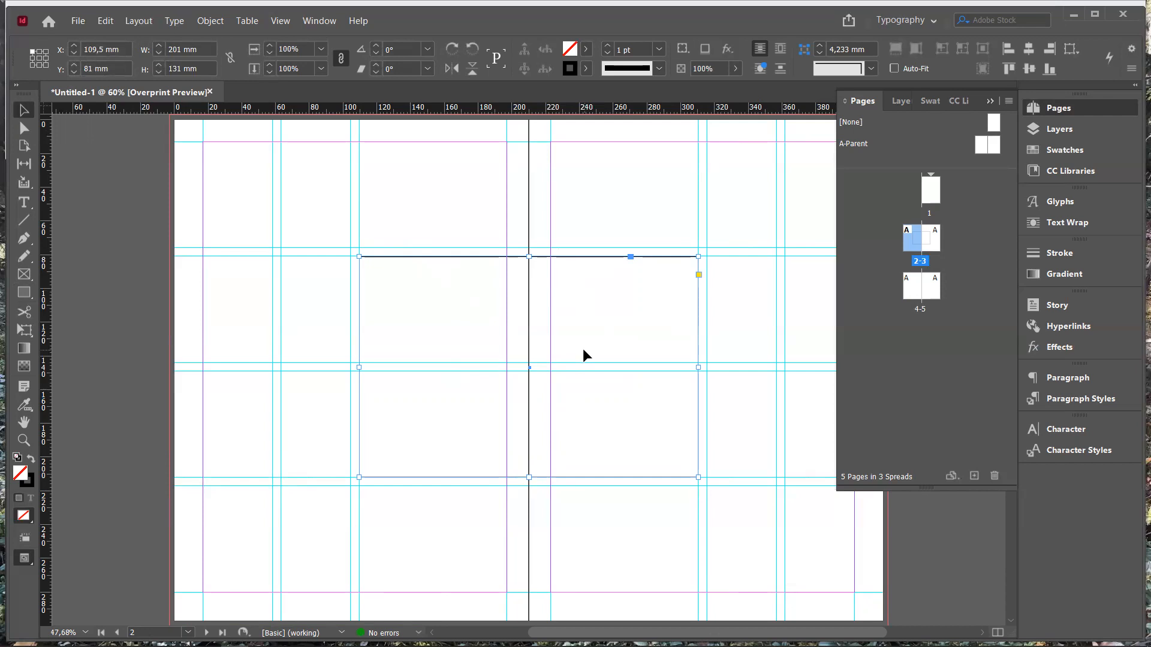
click(585, 50)
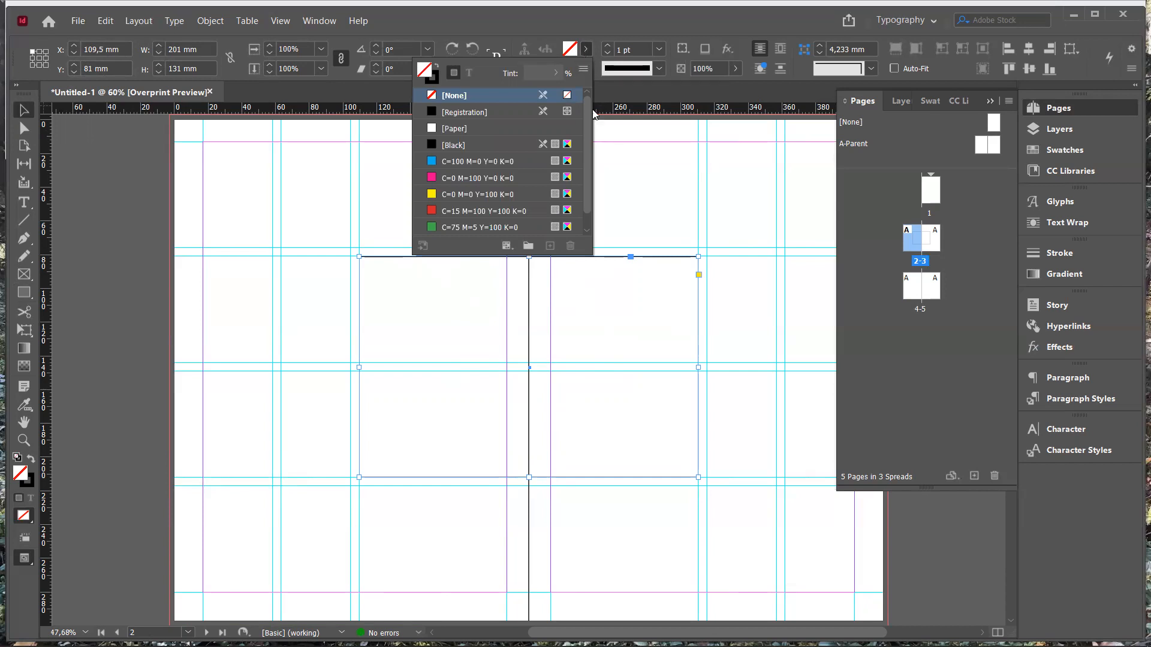
scroll(588, 127, down, 1)
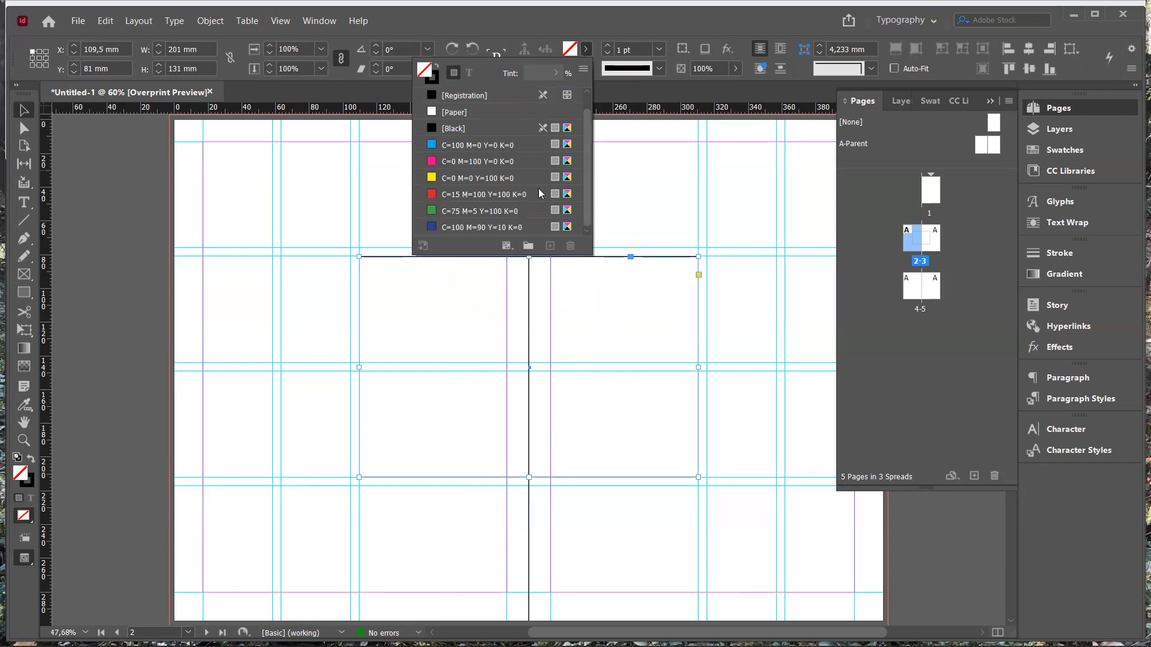
click(469, 211)
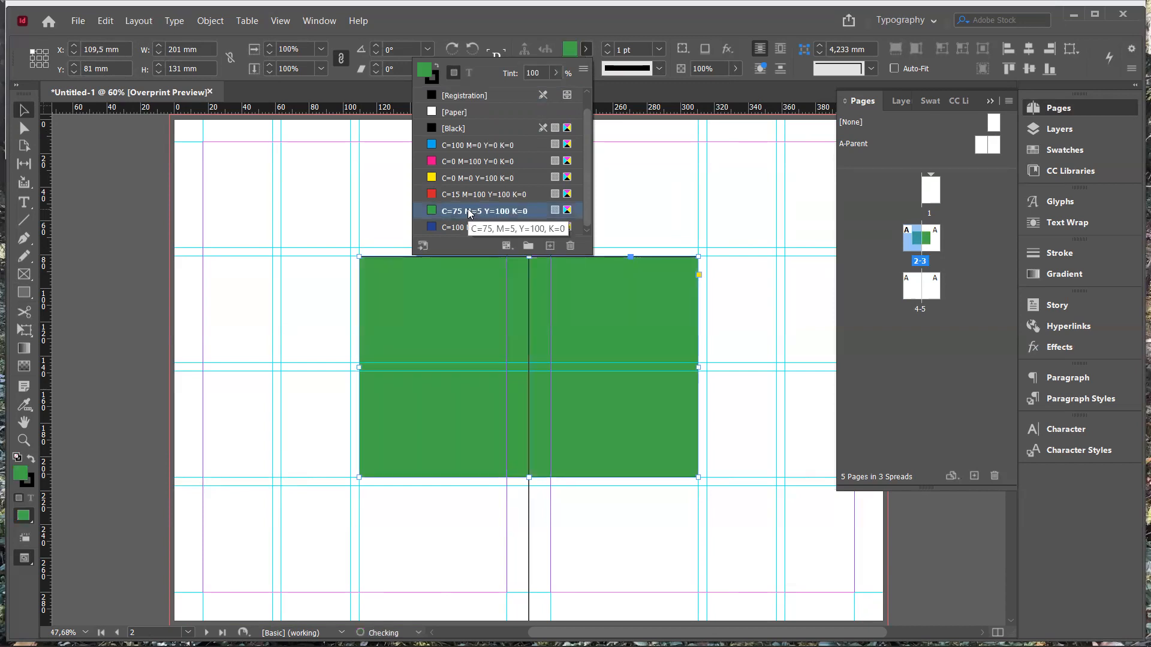
click(556, 21)
click(586, 69)
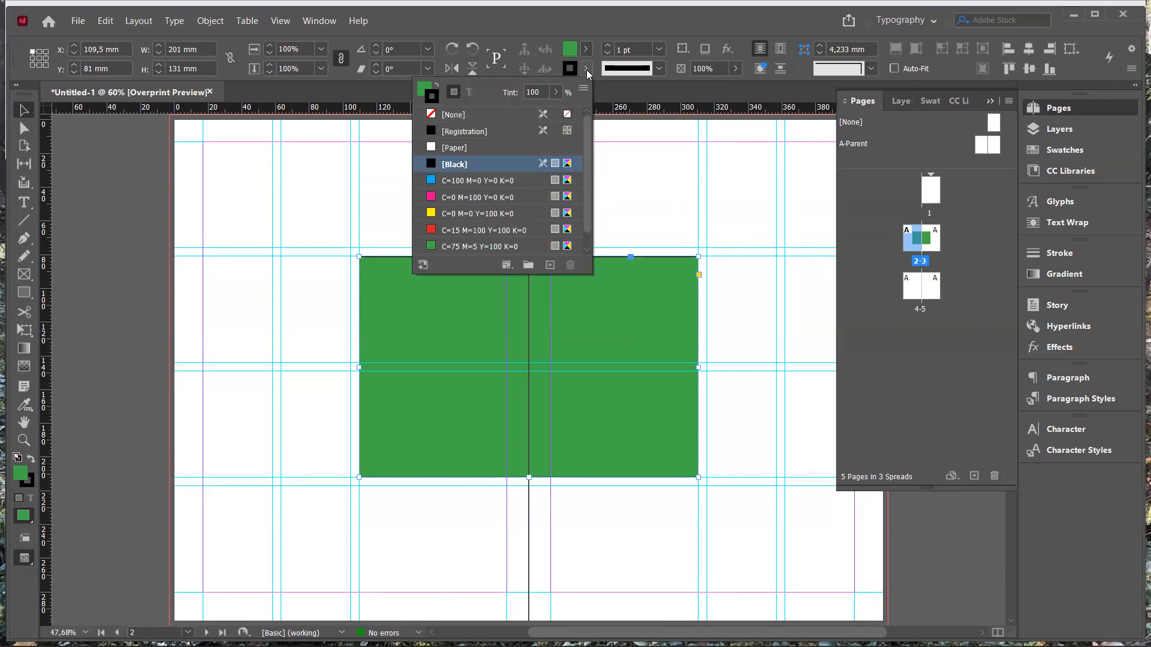
click(504, 115)
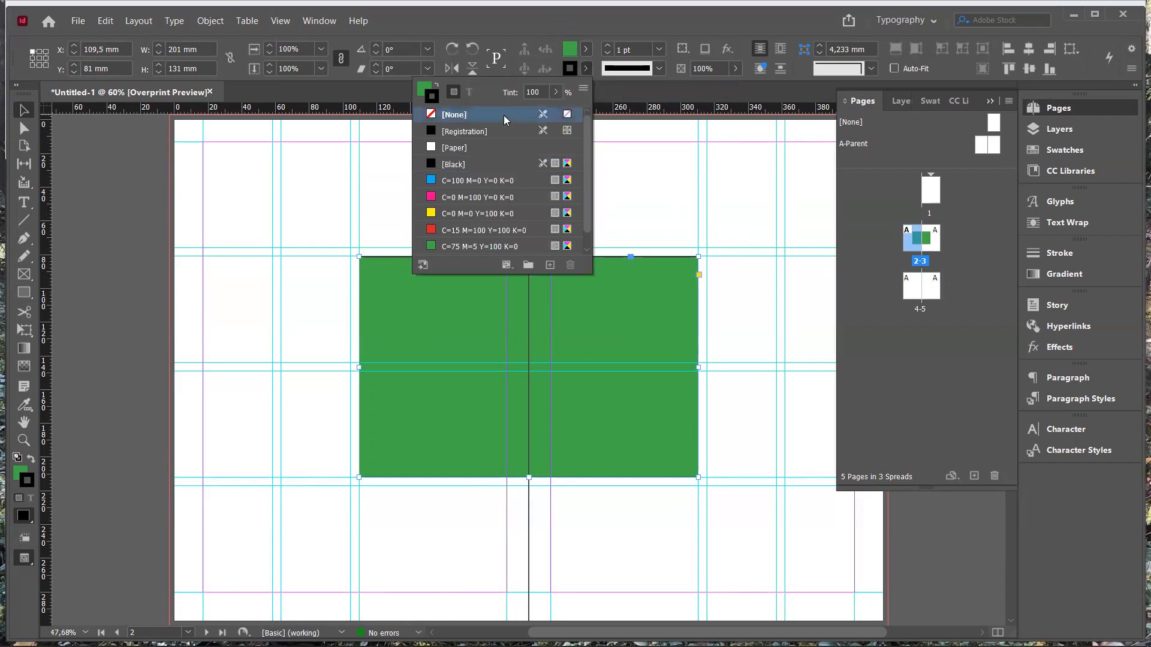
click(457, 339)
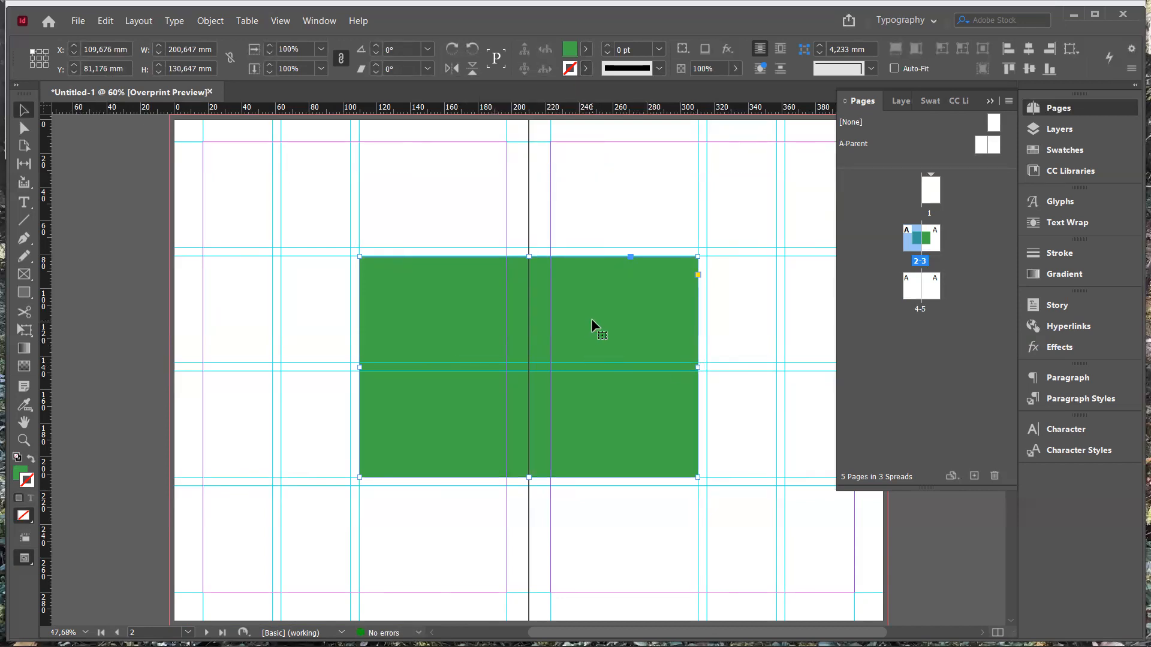
Step: Move the green rectangle to page 2's outer edge and resize it along the guides to 104.5 mm wide and 135.647 mm high
drag(591, 320, 409, 317)
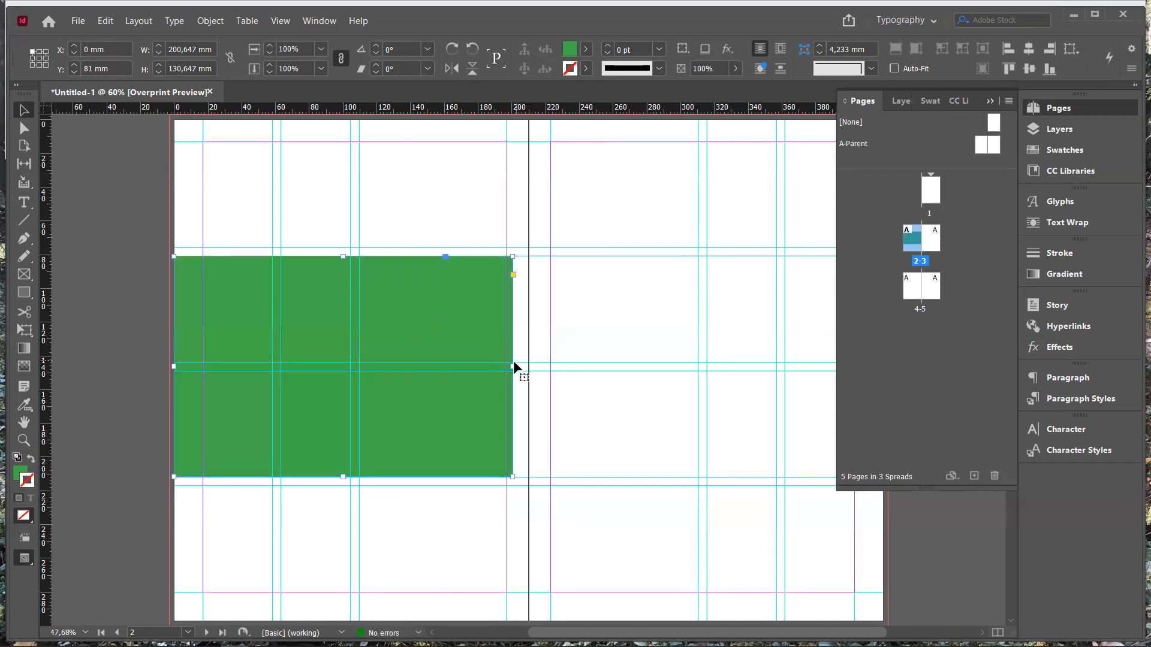
drag(510, 369, 272, 401)
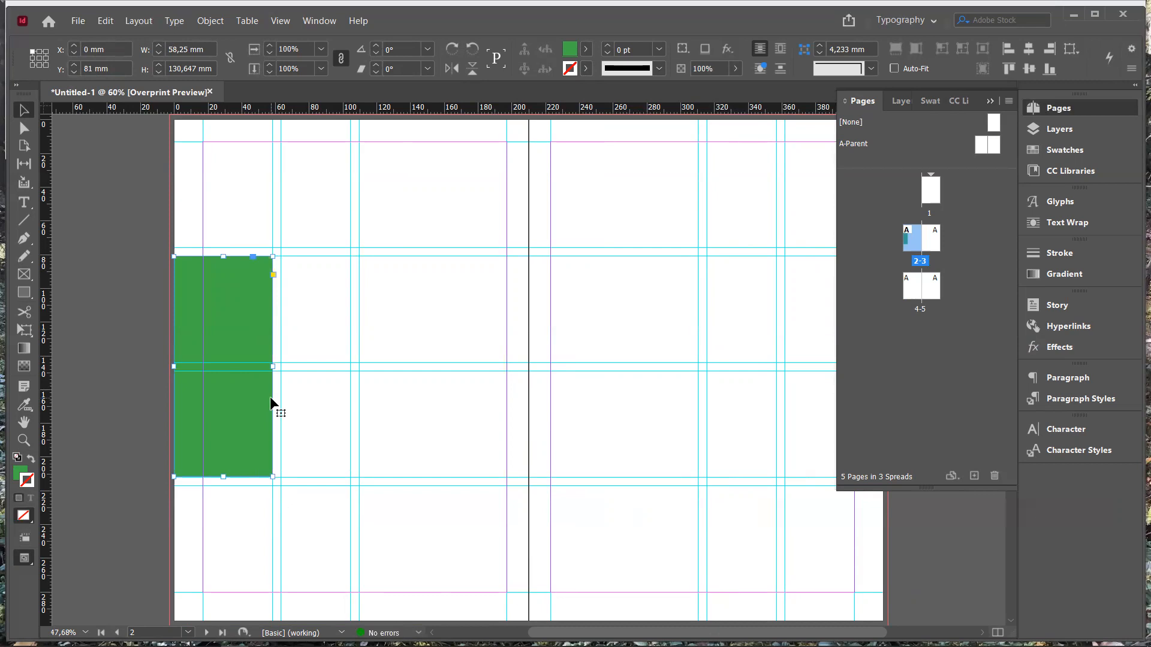
right_click(271, 367)
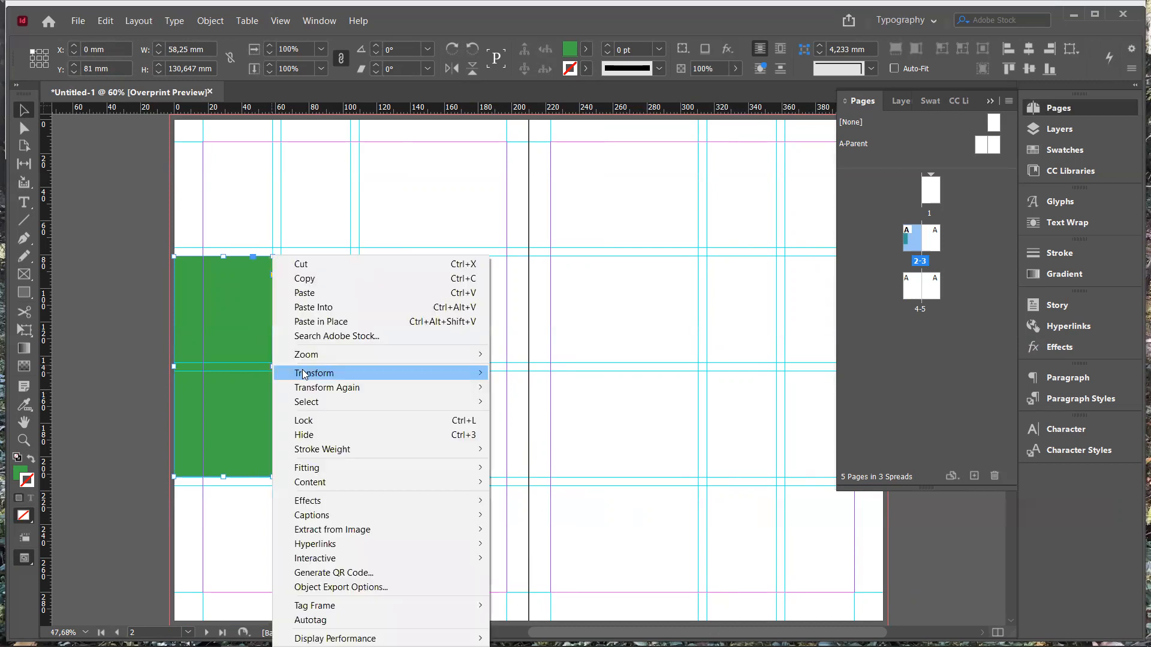
mouse_move(306, 373)
click(204, 374)
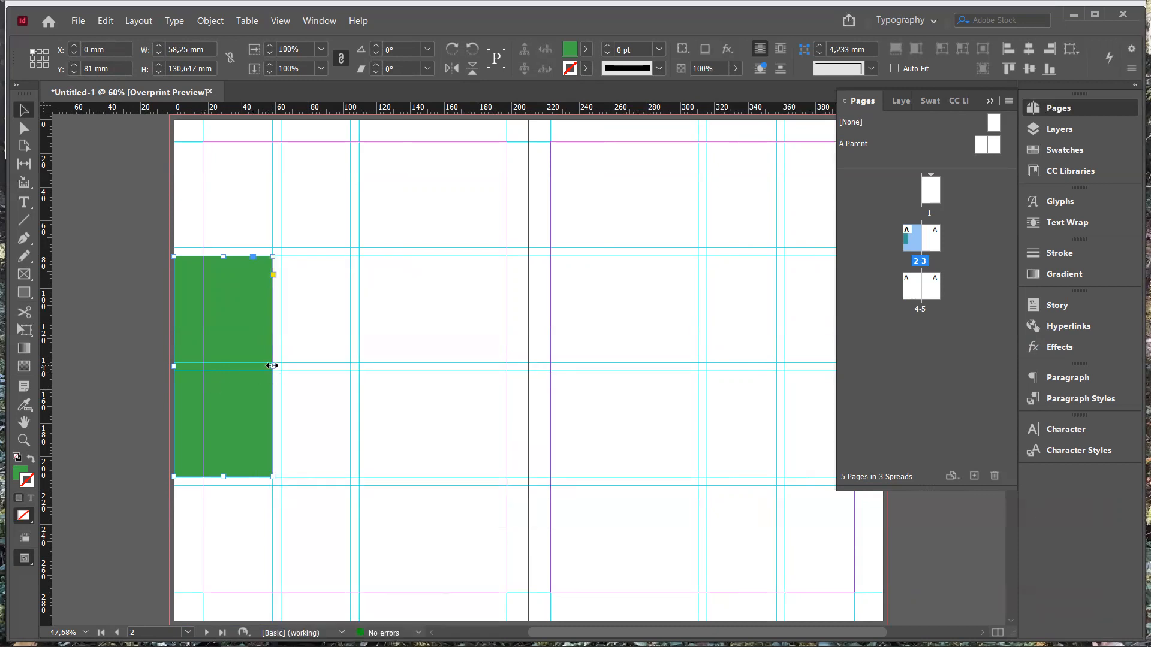
drag(272, 366, 351, 374)
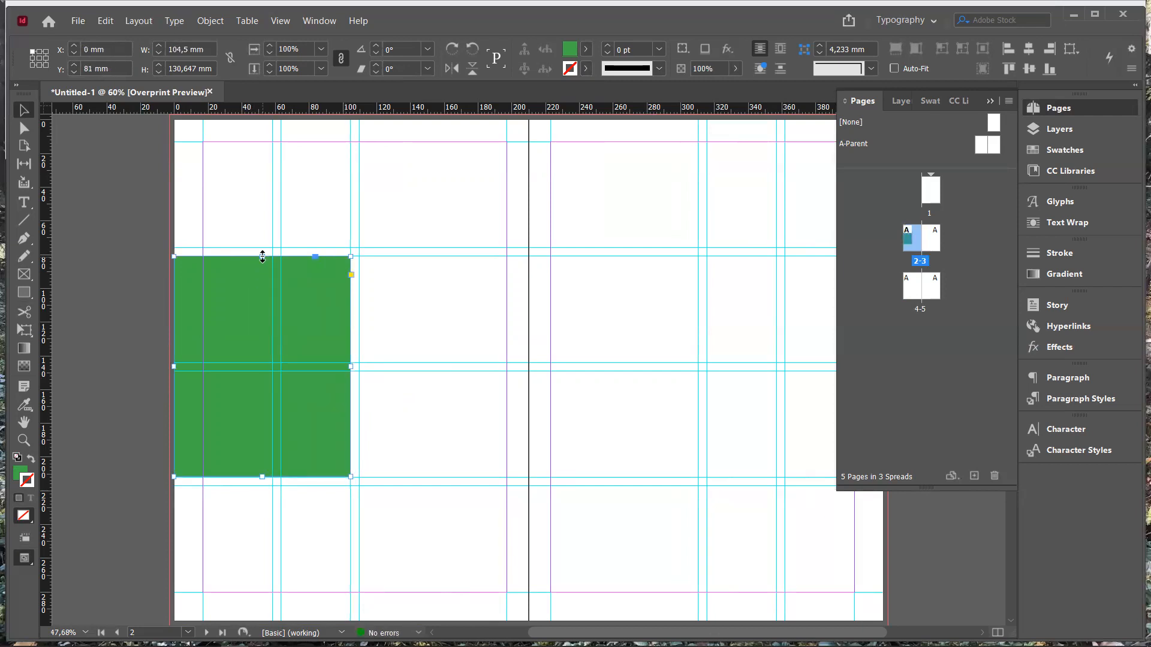
drag(262, 257, 259, 248)
Step: Change the rectangle's fill to the grey-blue colour 8f9fa3 using the Color Picker
key(x)
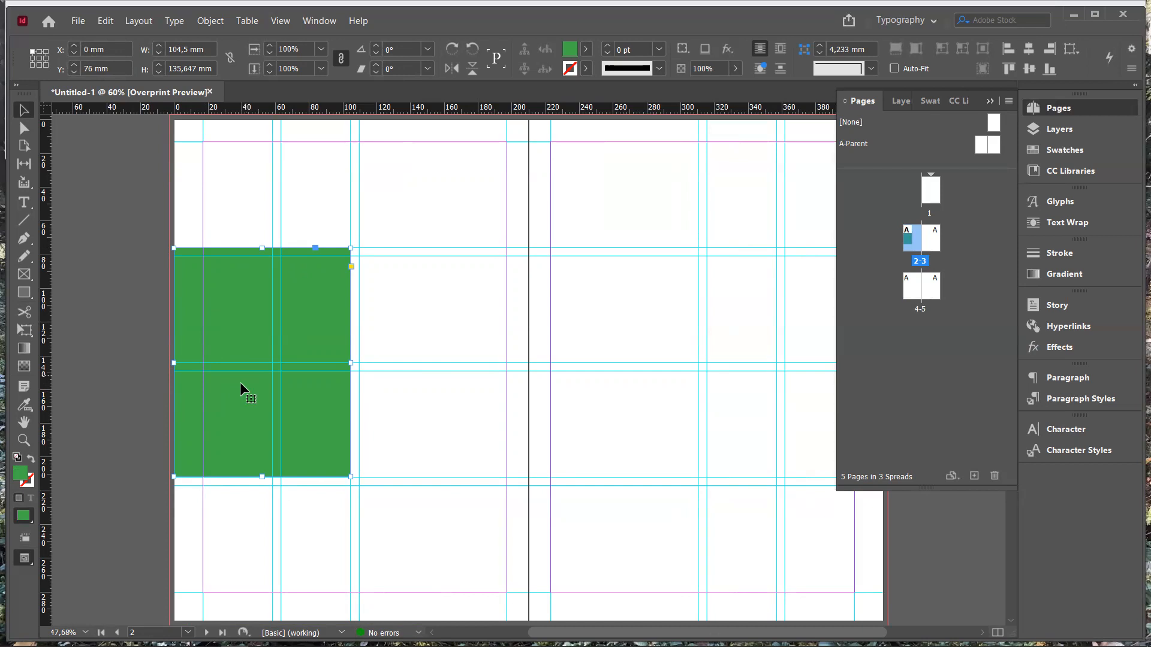
double_click(21, 477)
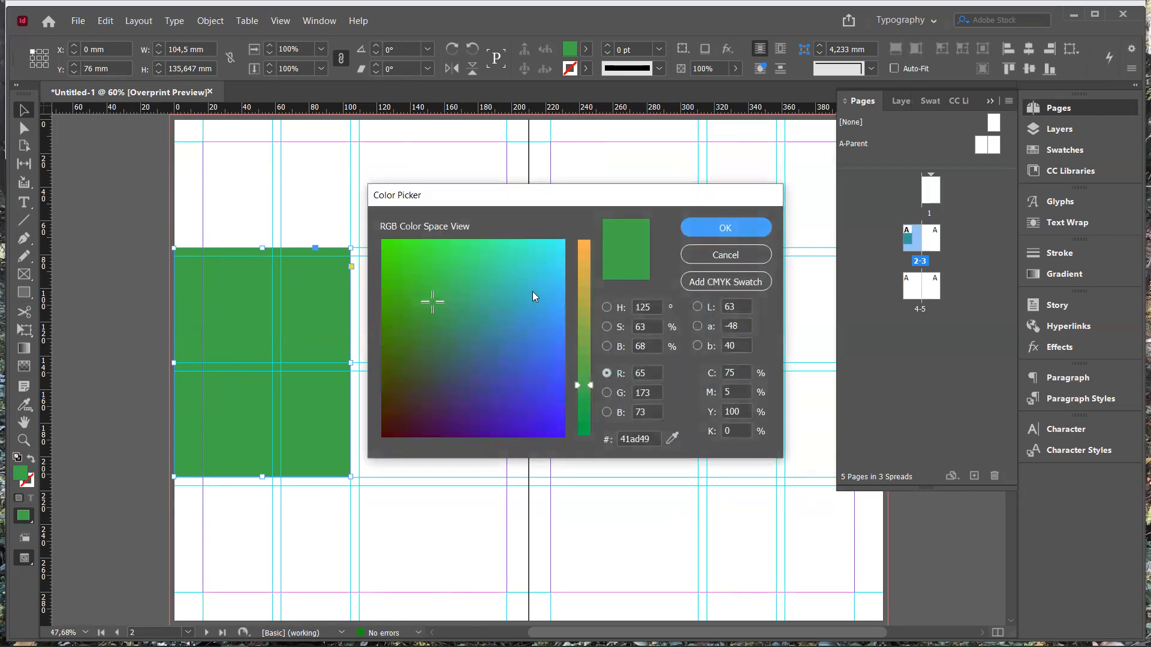
click(492, 333)
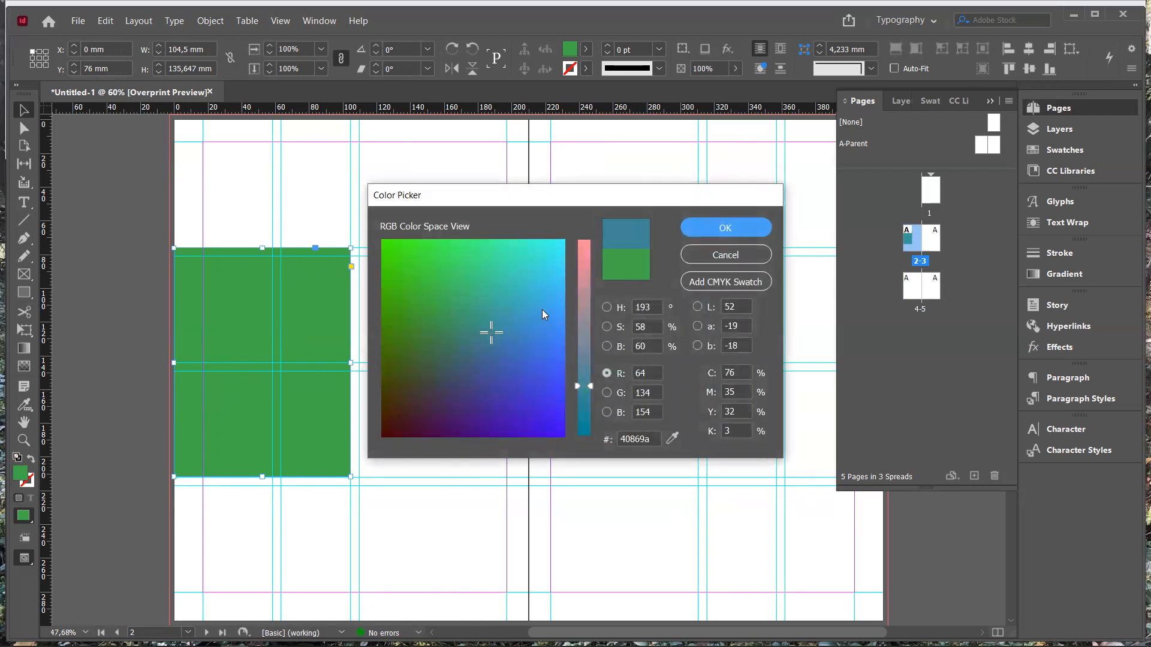
click(607, 394)
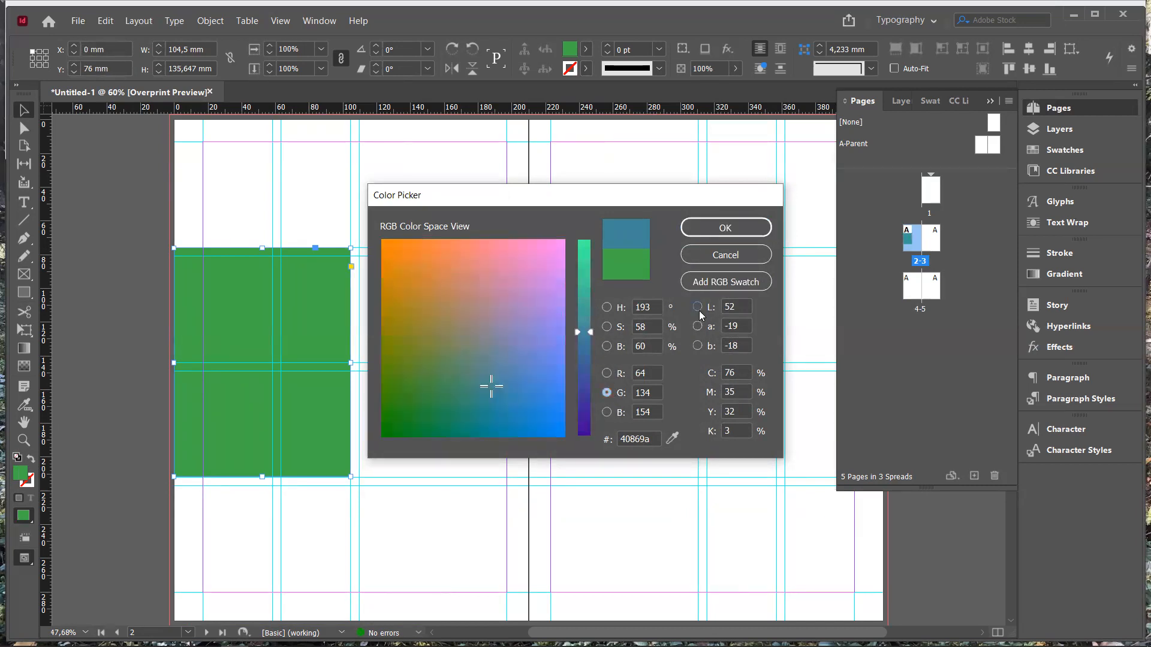
click(698, 307)
click(606, 308)
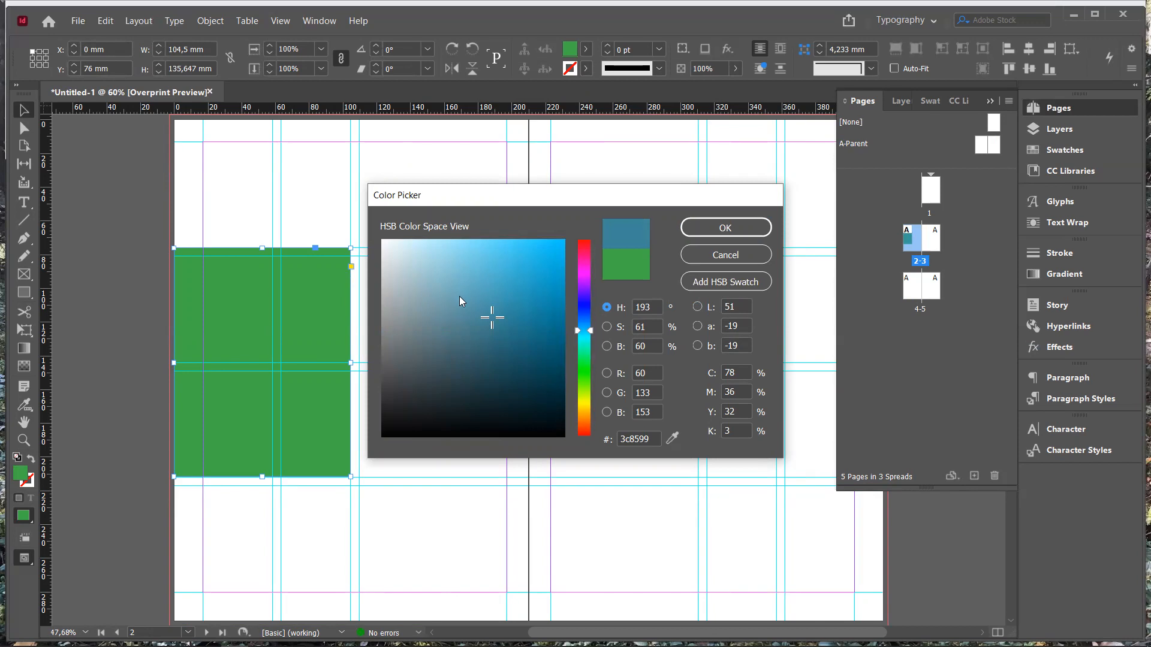
click(404, 311)
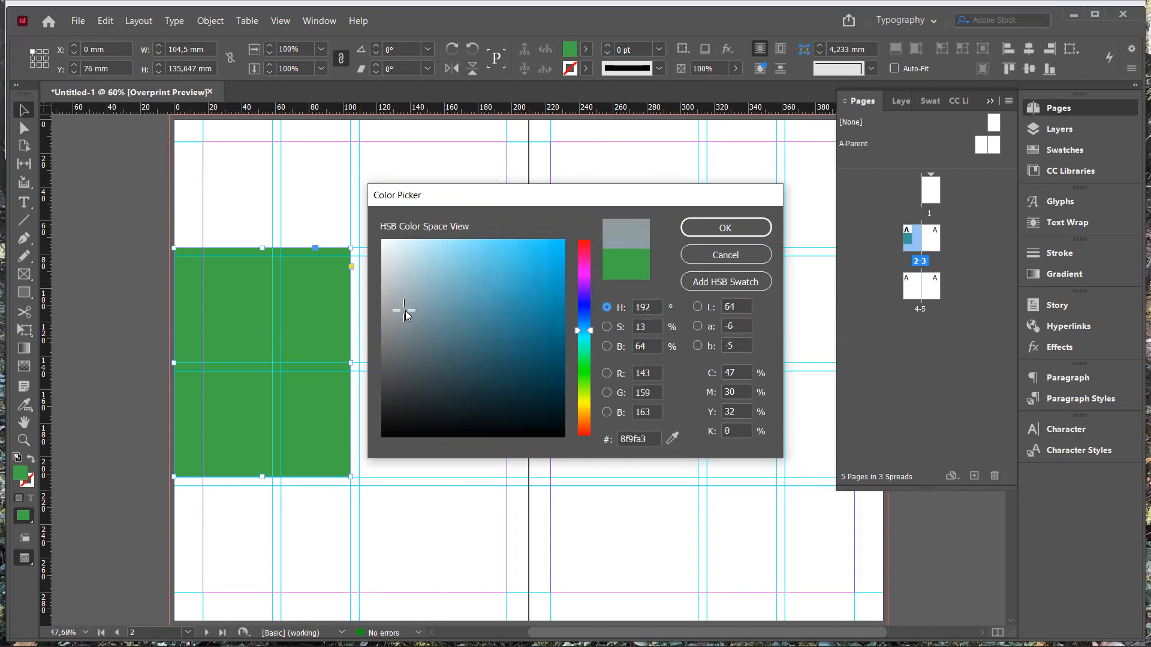
click(725, 227)
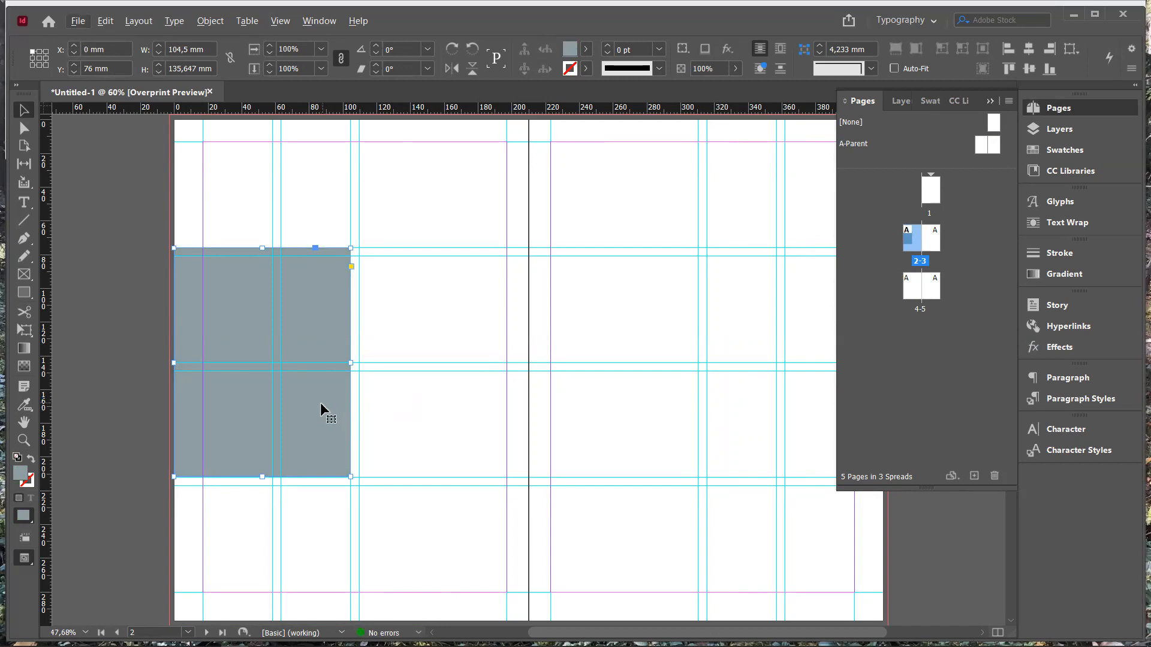
Step: Duplicate the grey rectangle into page 3's lower outer corner and resize the copy to 105 mm wide and 153 mm high
drag(293, 424, 833, 573)
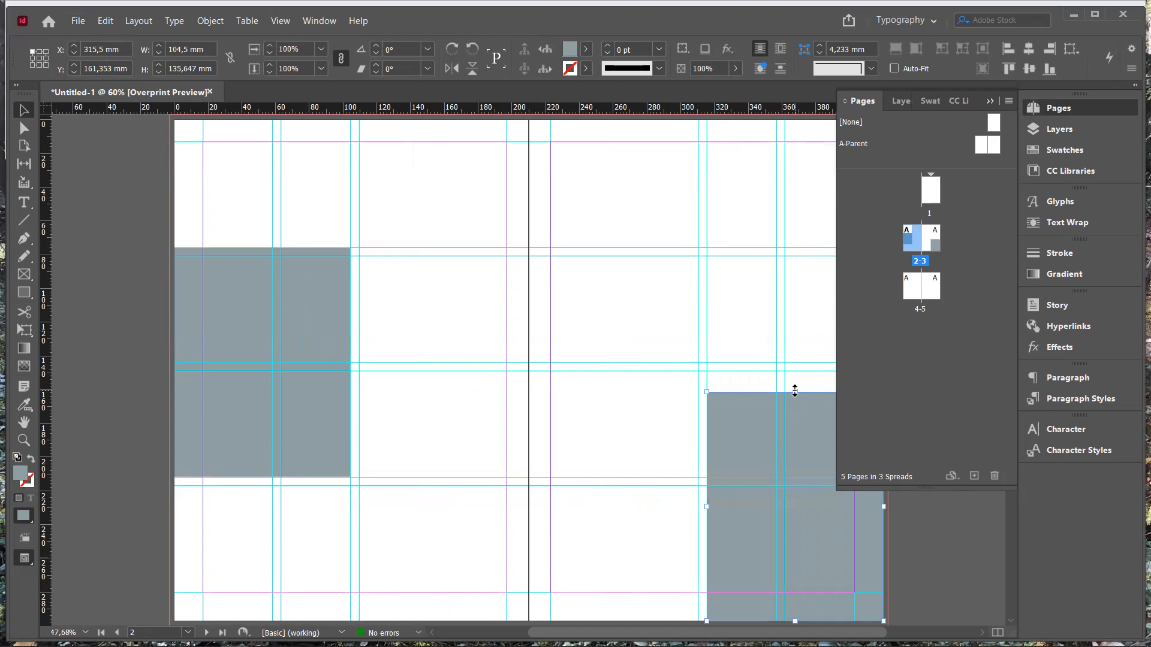
drag(794, 391, 791, 368)
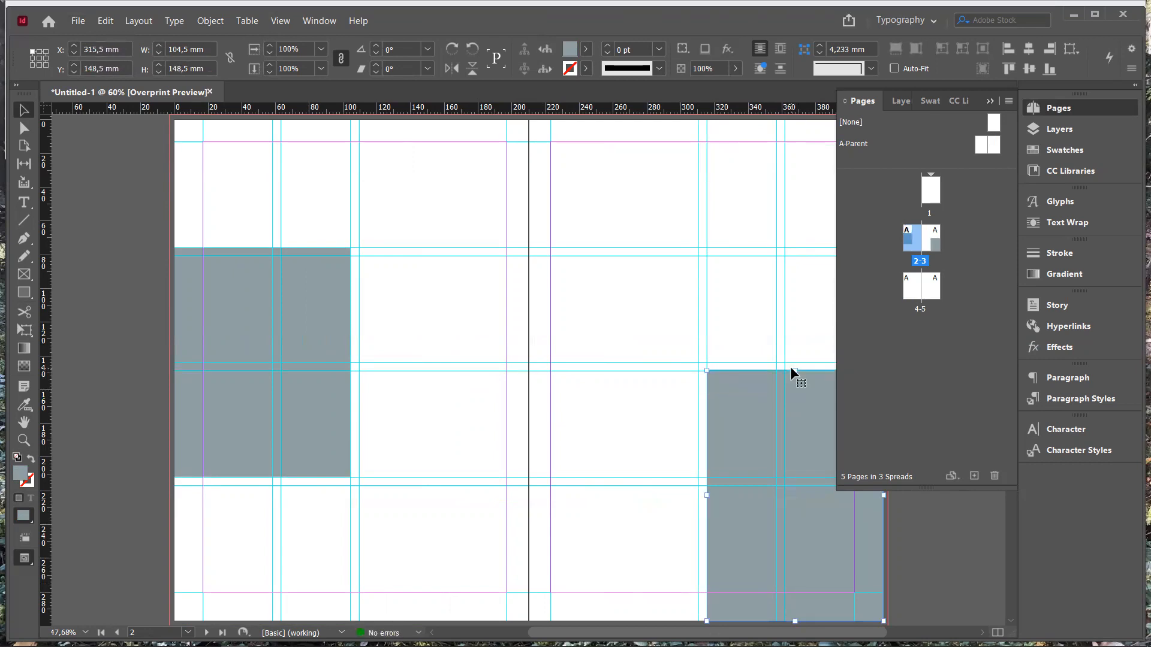
mouse_move(709, 494)
mouse_down()
mouse_move(694, 497)
mouse_move(714, 500)
mouse_move(706, 496)
mouse_up()
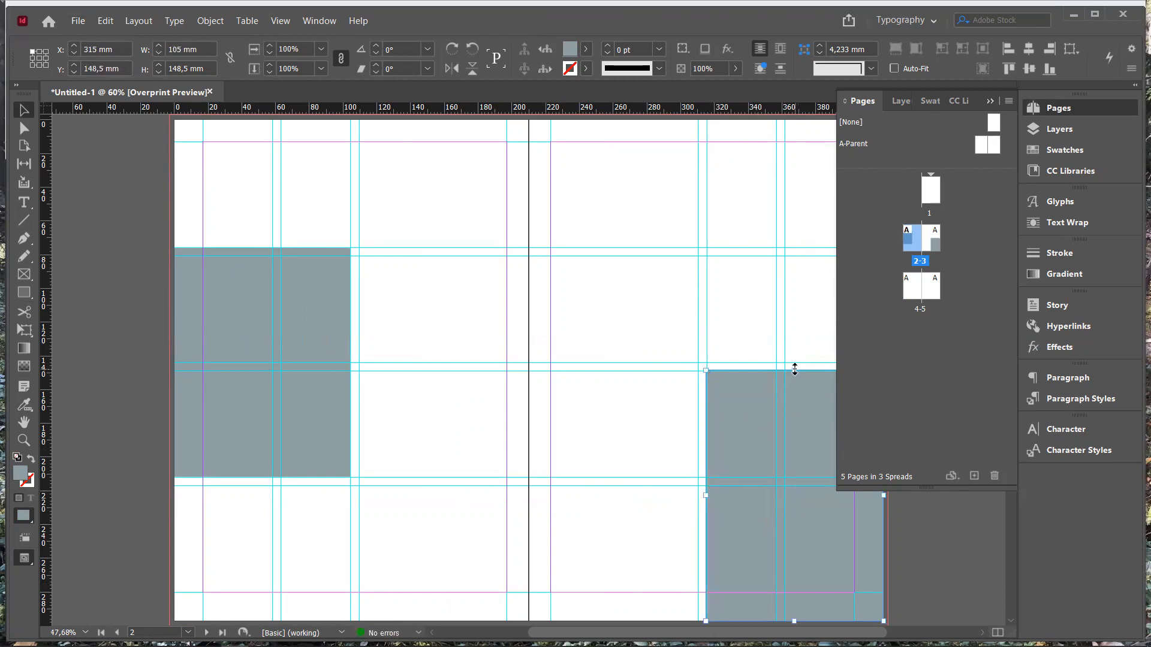
drag(794, 370, 792, 363)
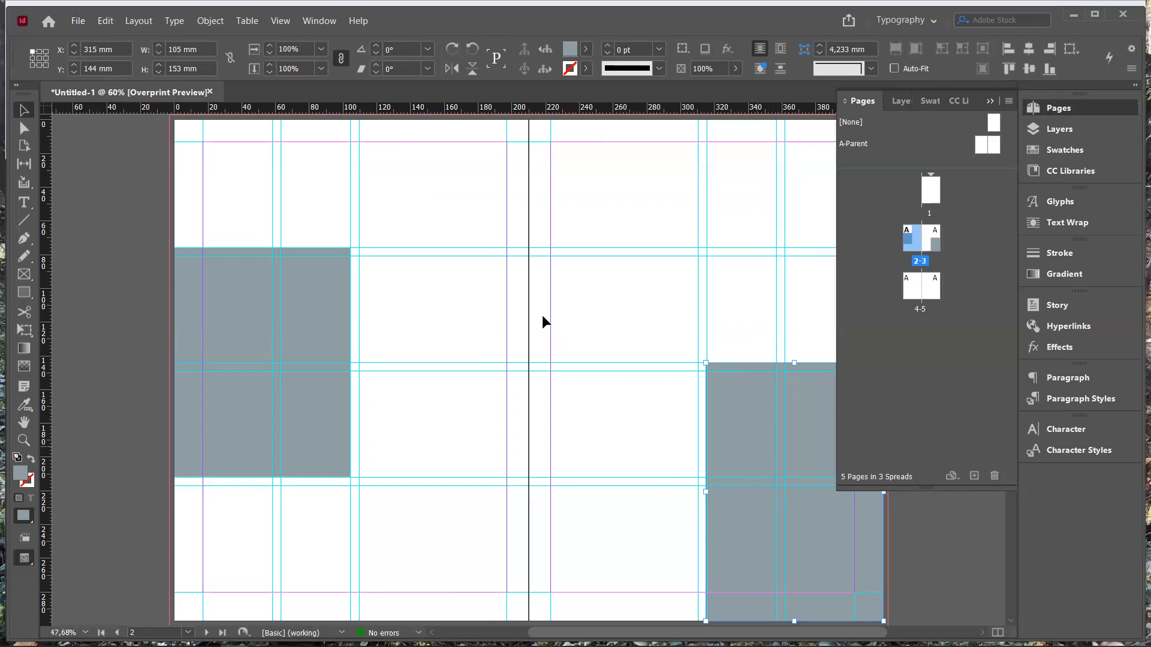
Step: Create a text frame beside page 2's grey rectangle, fill it with placeholder text, and fit it to the guides at 87.5 × 131 mm
click(26, 203)
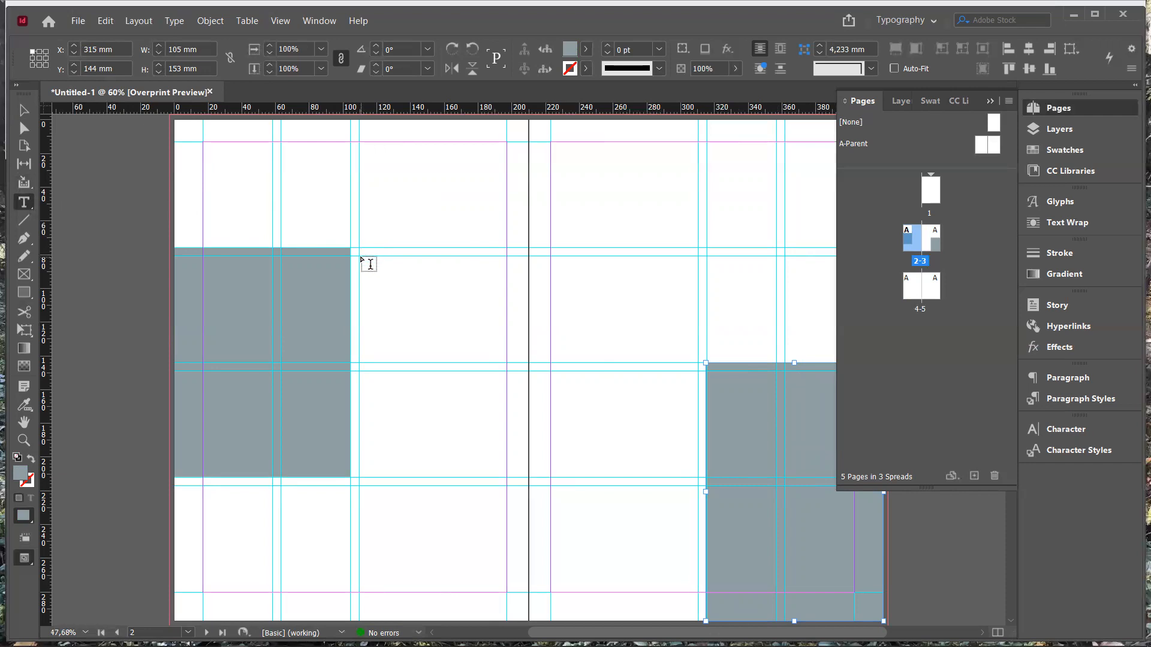
drag(362, 257, 510, 482)
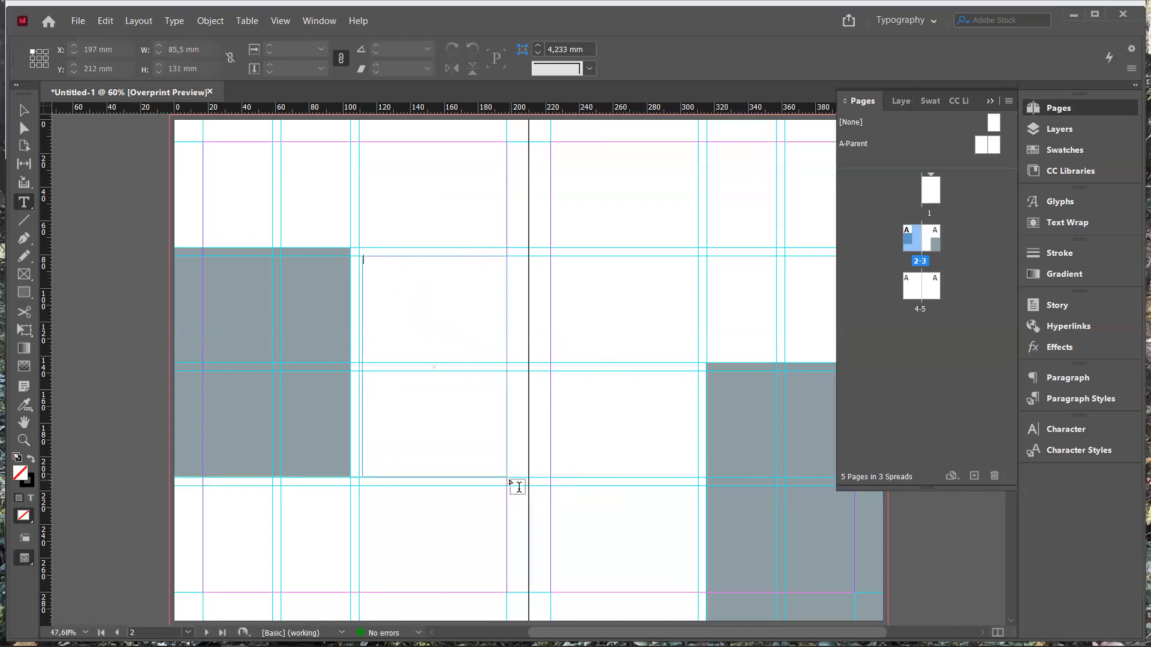
click(170, 22)
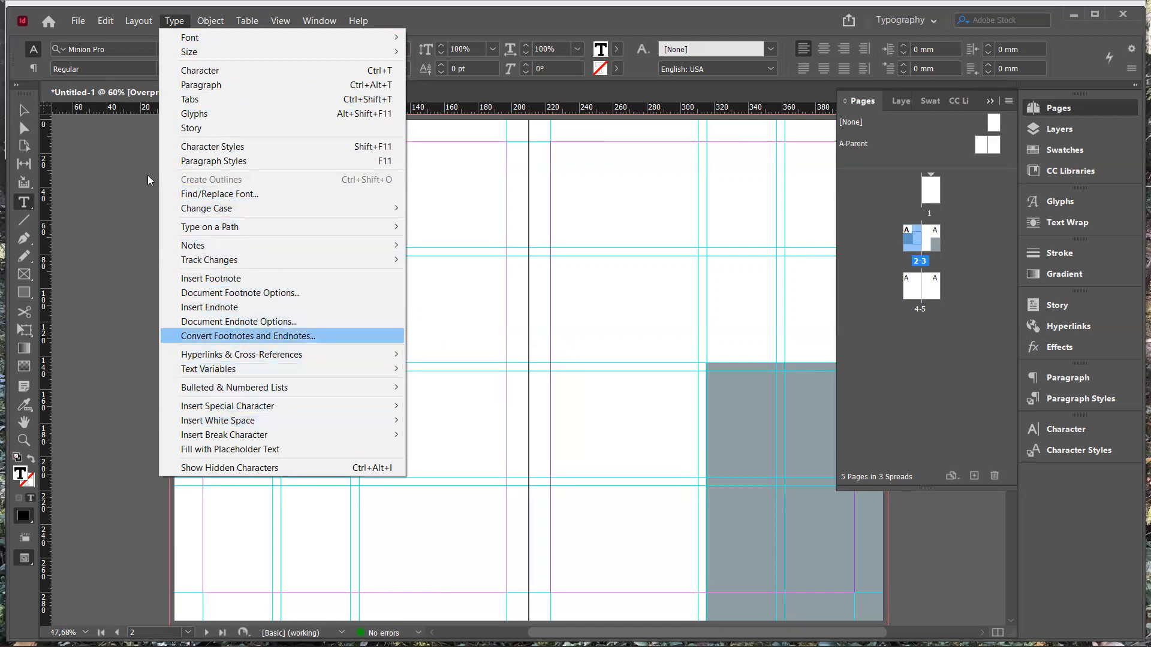
click(227, 456)
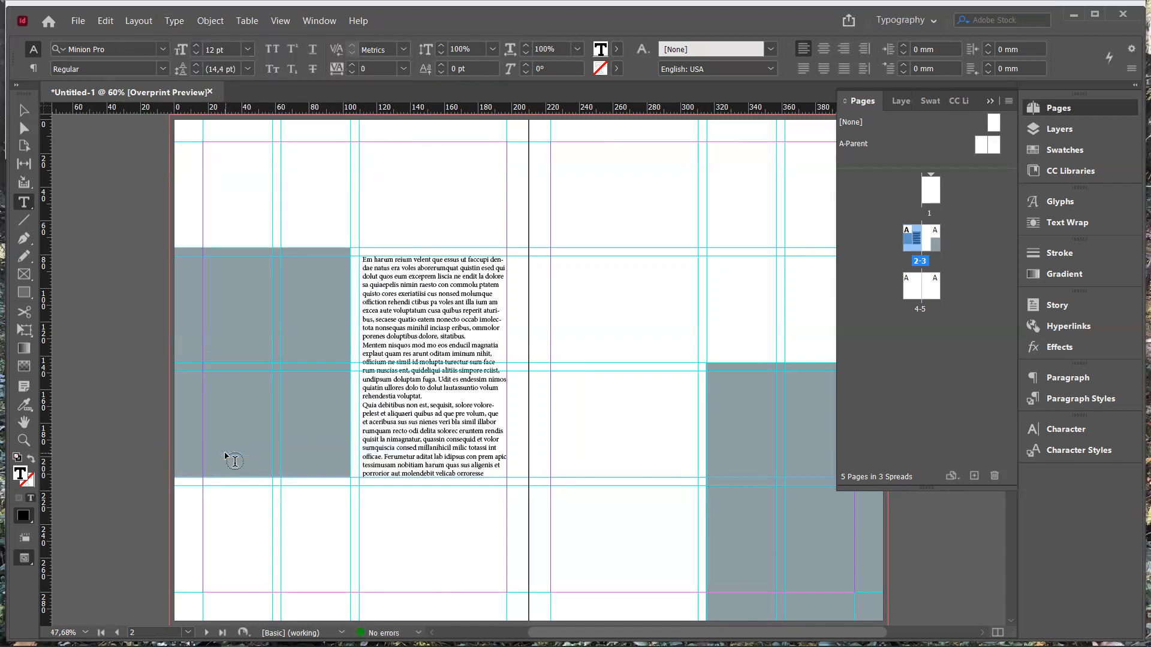
click(27, 116)
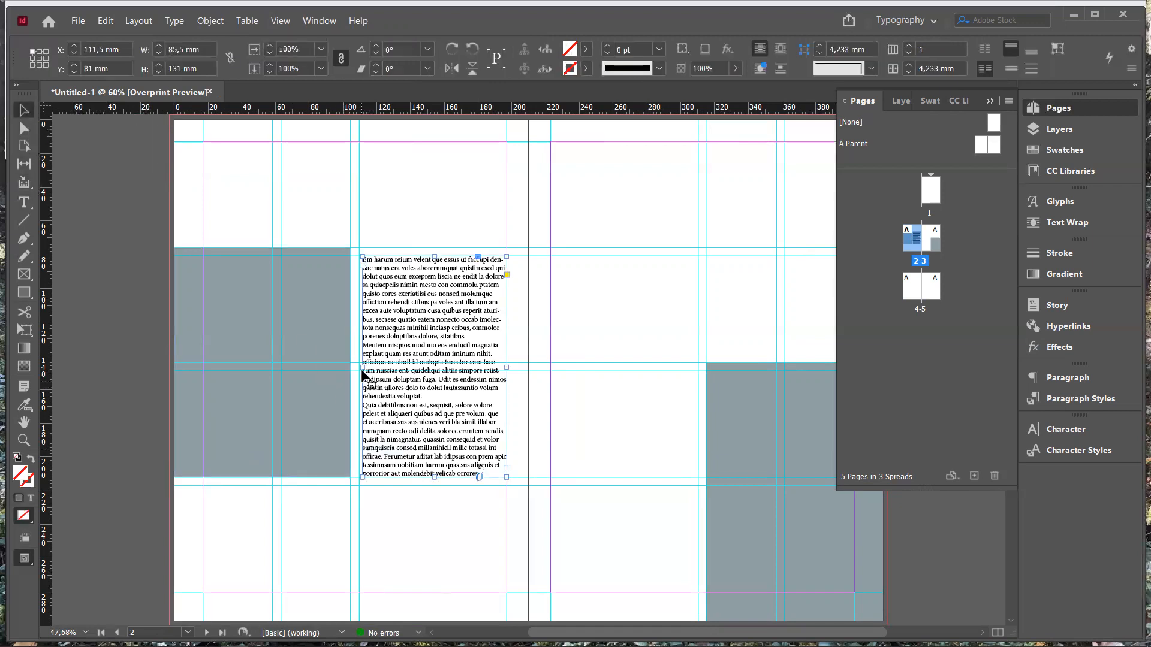
drag(362, 368, 357, 369)
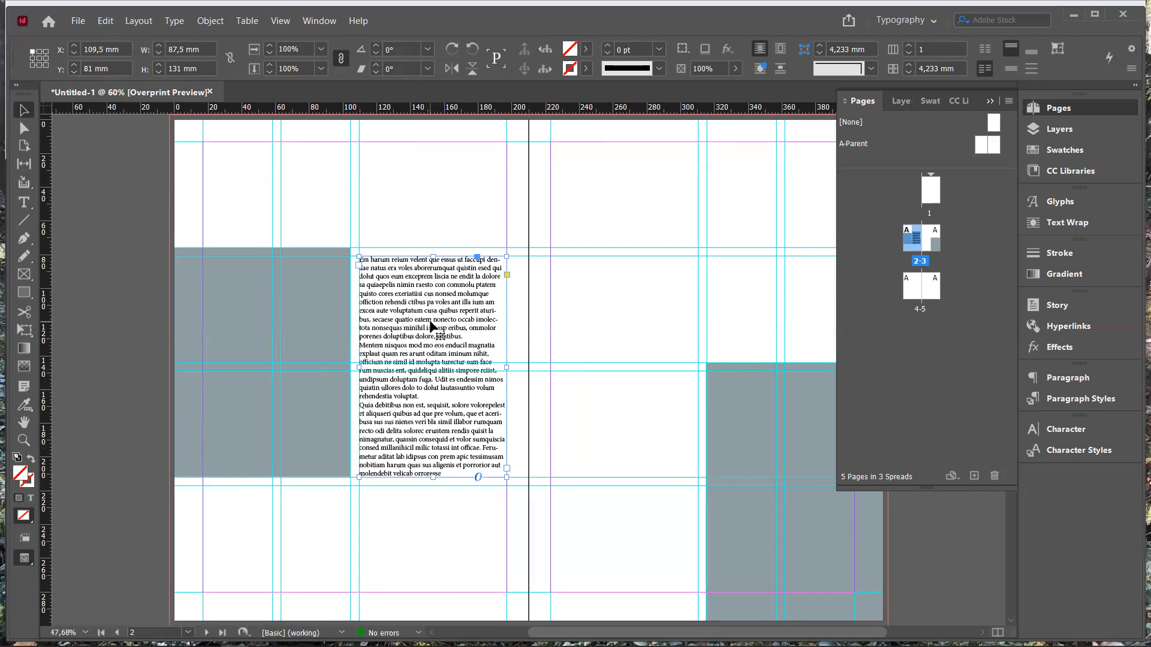
Step: Set the font of page 2's text frame to Bodoni MT Regular with Optical kerning
click(1053, 431)
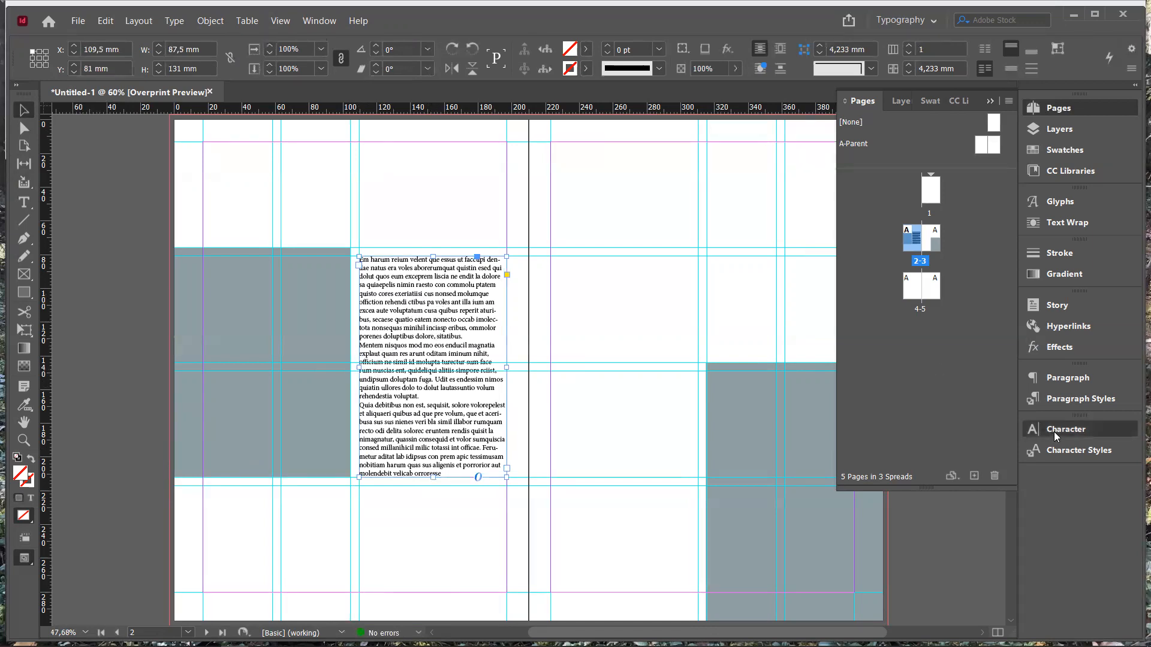
click(1054, 431)
click(1053, 432)
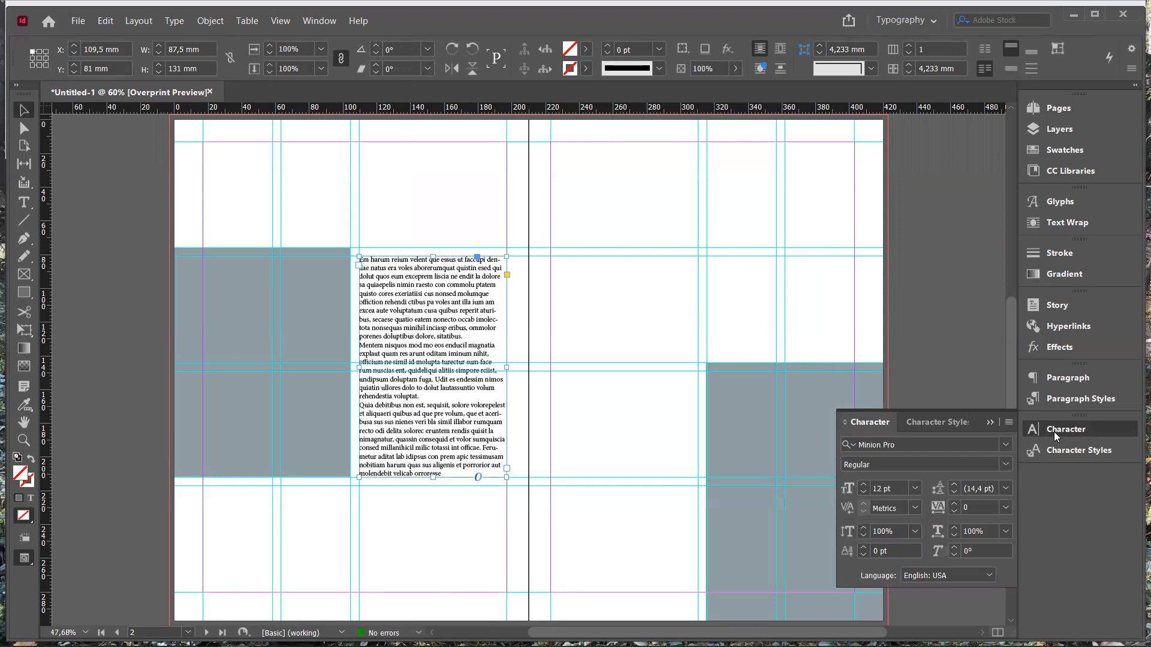
click(1007, 444)
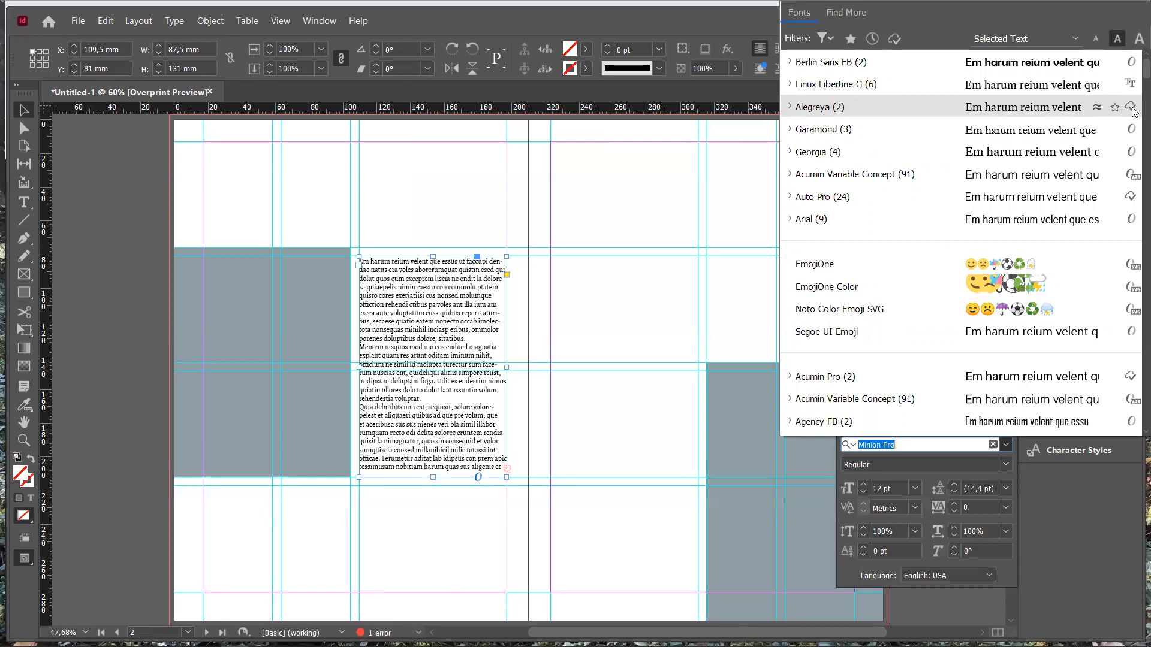
scroll(1051, 213, down, 5)
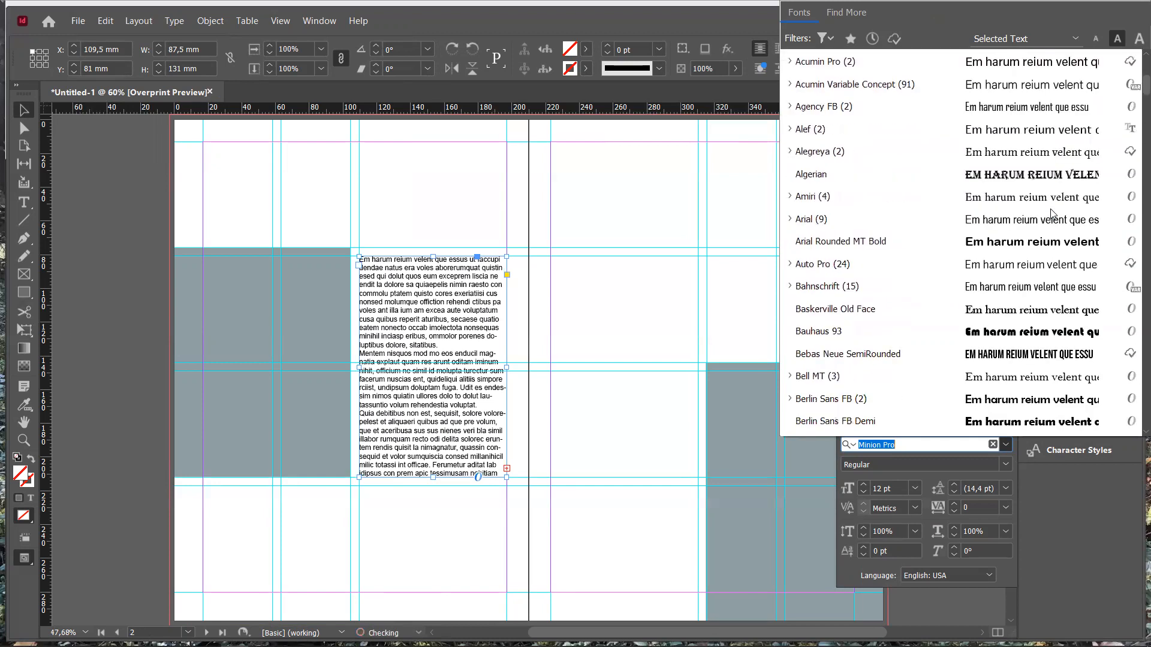
scroll(1051, 213, down, 3)
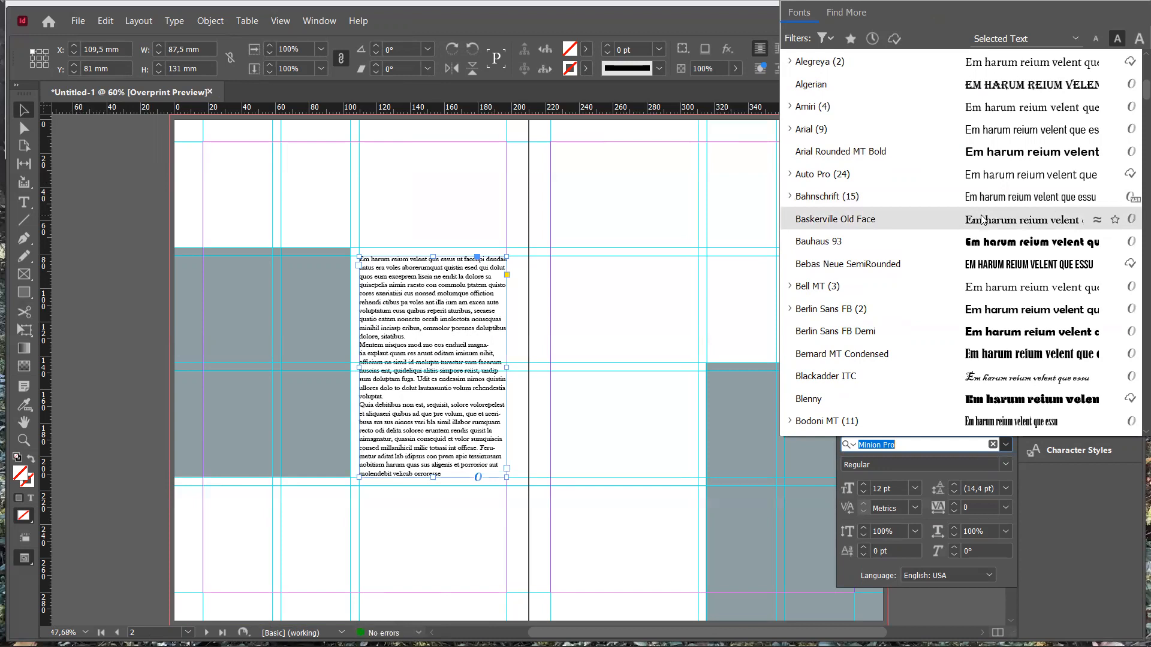
scroll(983, 218, down, 3)
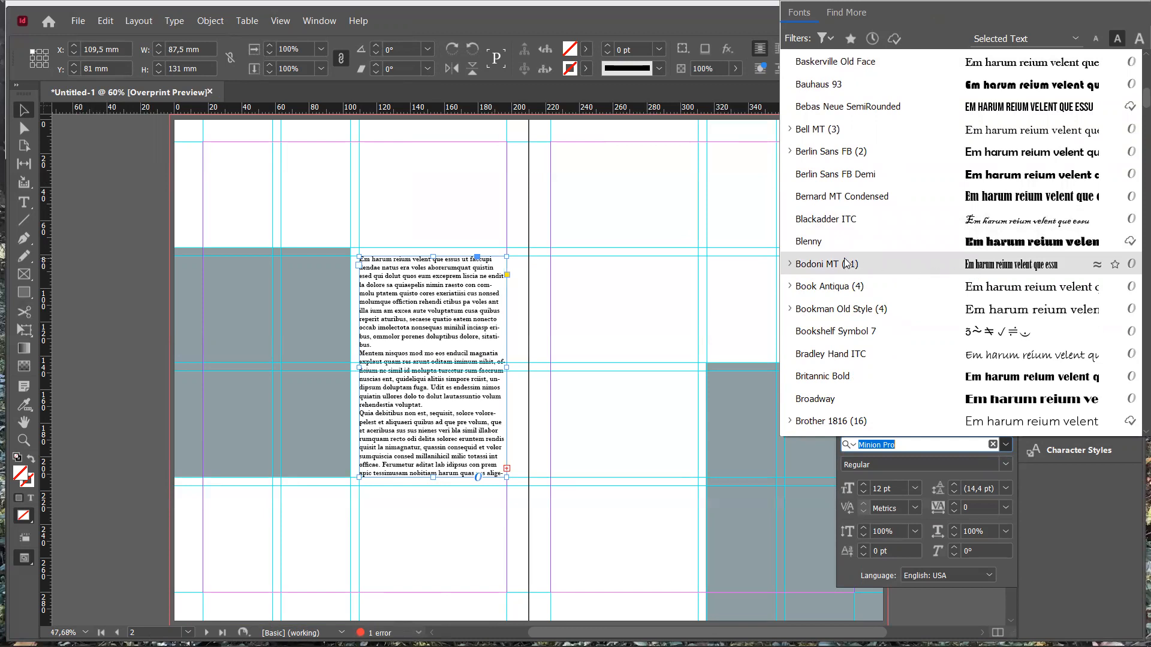
click(790, 264)
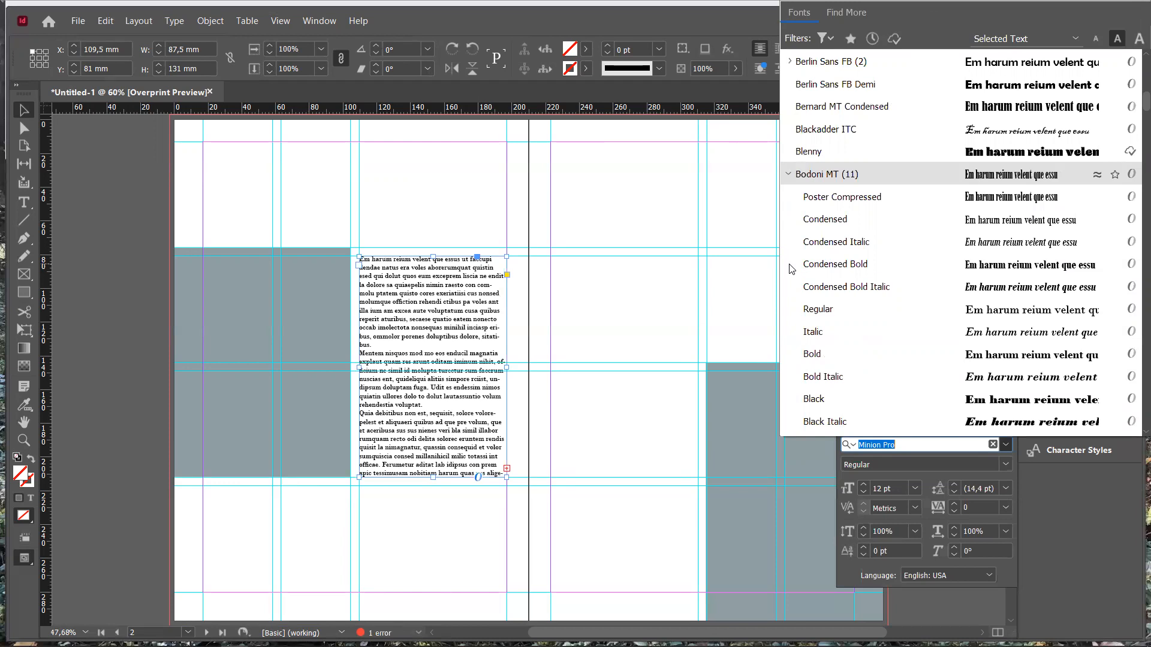
click(838, 288)
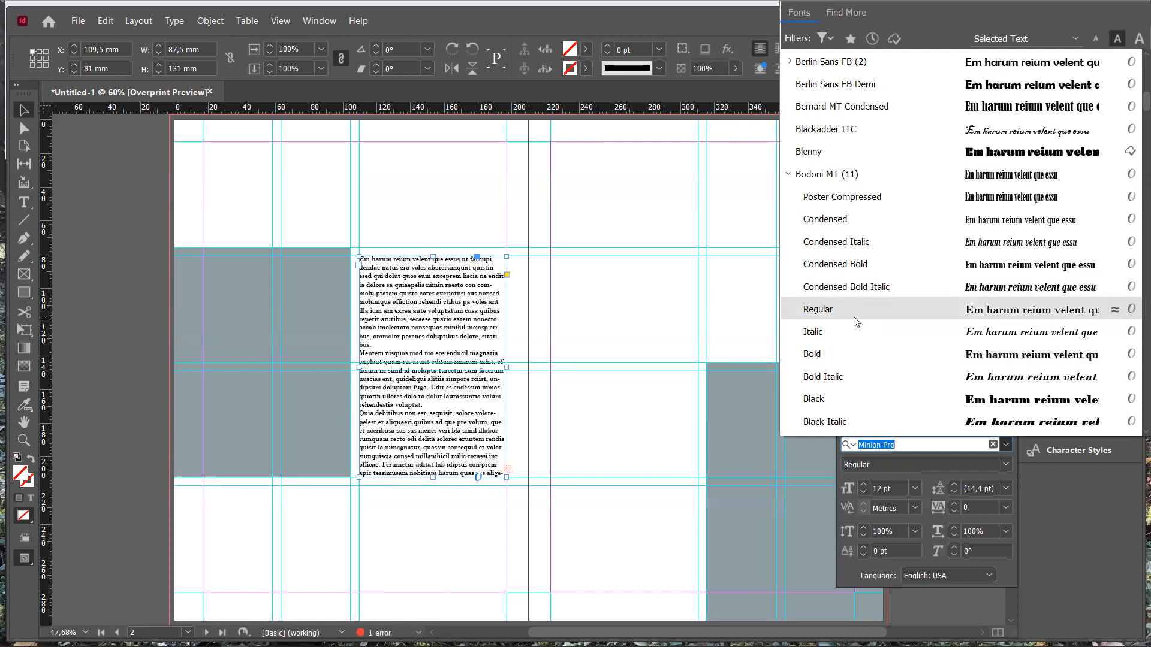
click(855, 321)
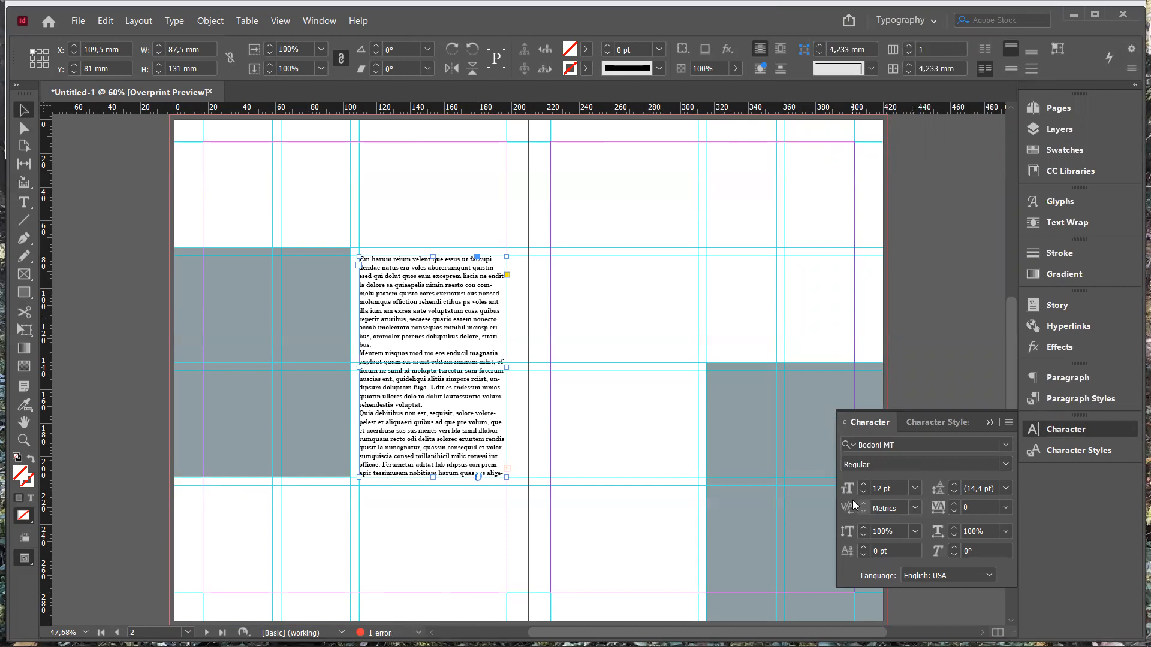
click(915, 507)
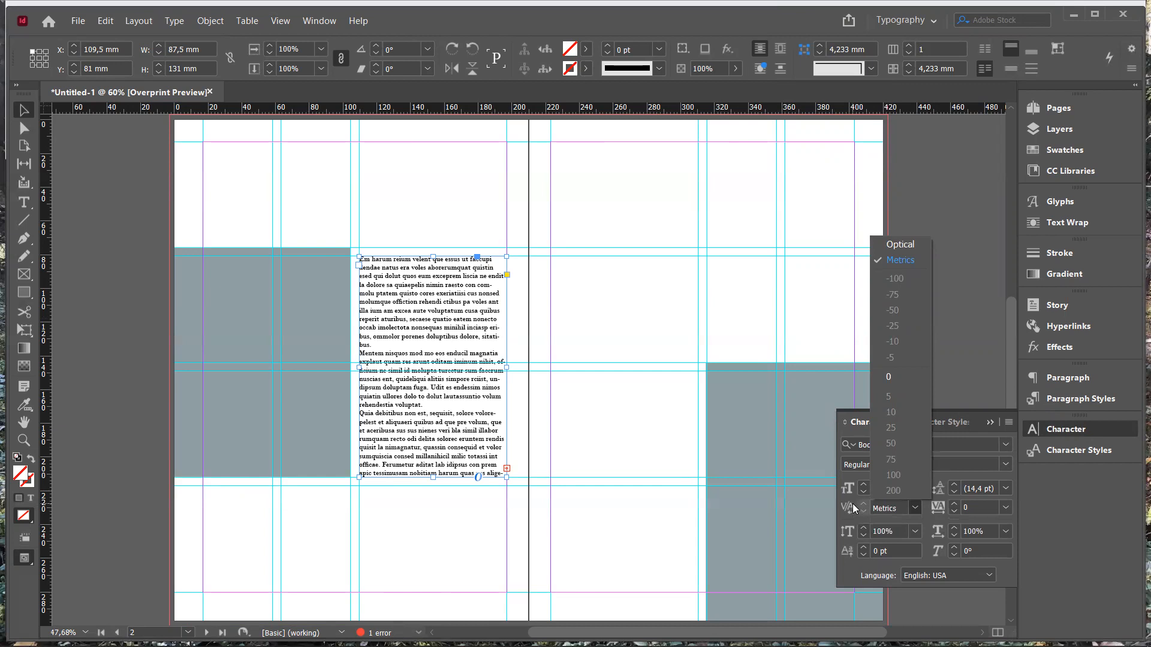
click(907, 243)
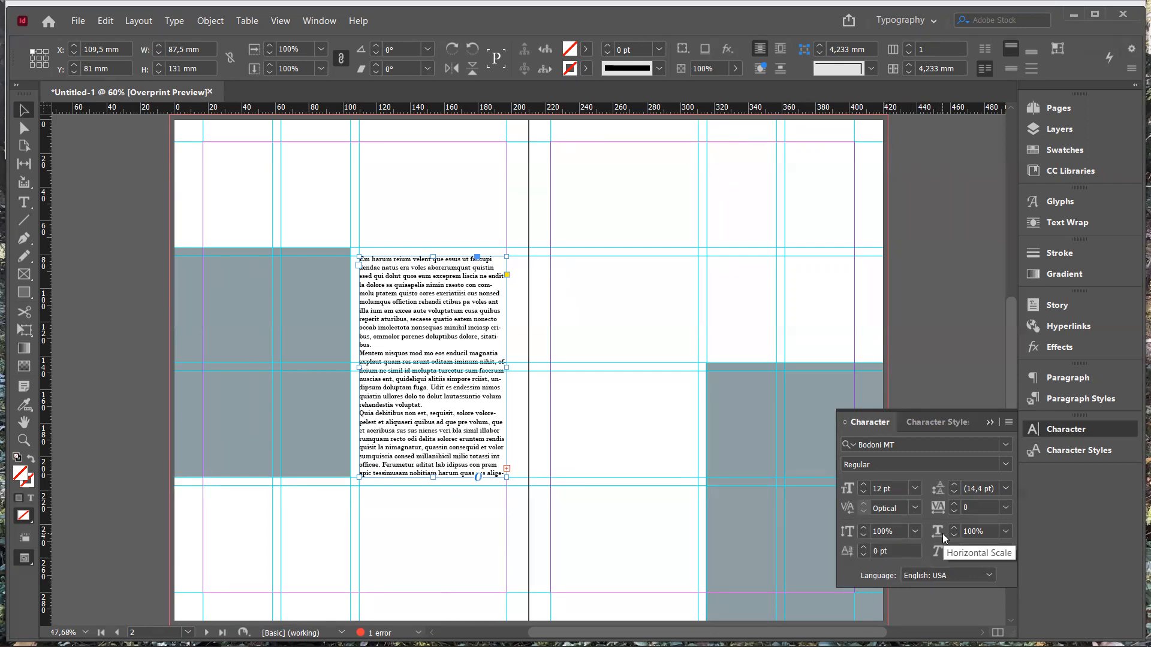
Step: Hide the additional character formatting options and show them again
click(1010, 424)
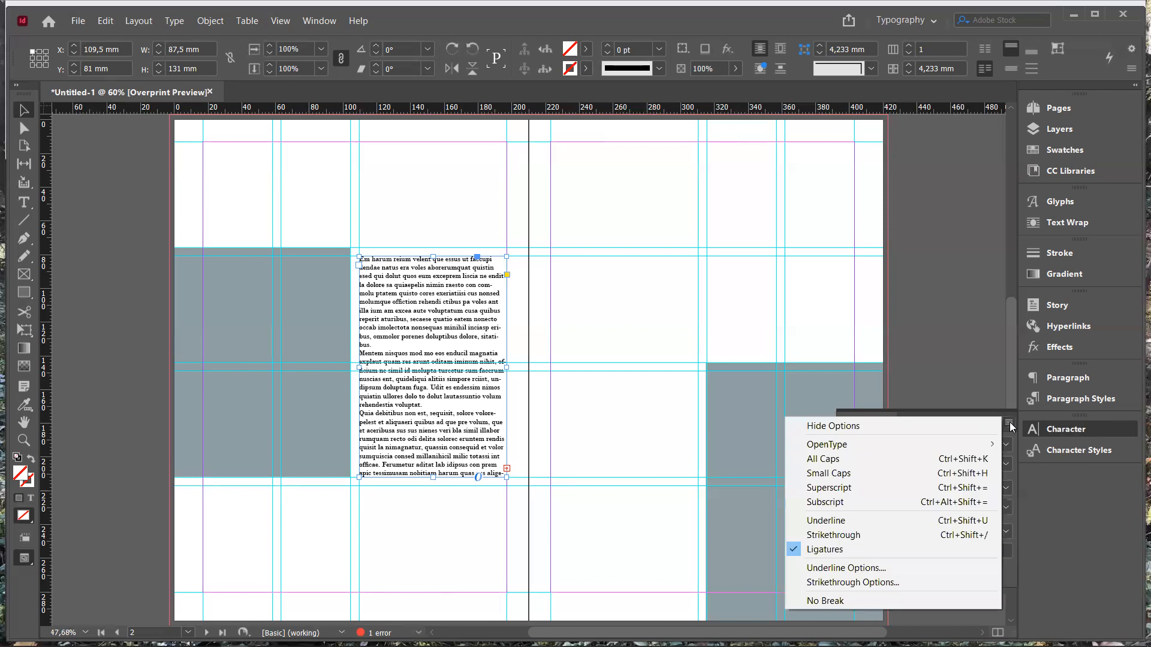
click(941, 426)
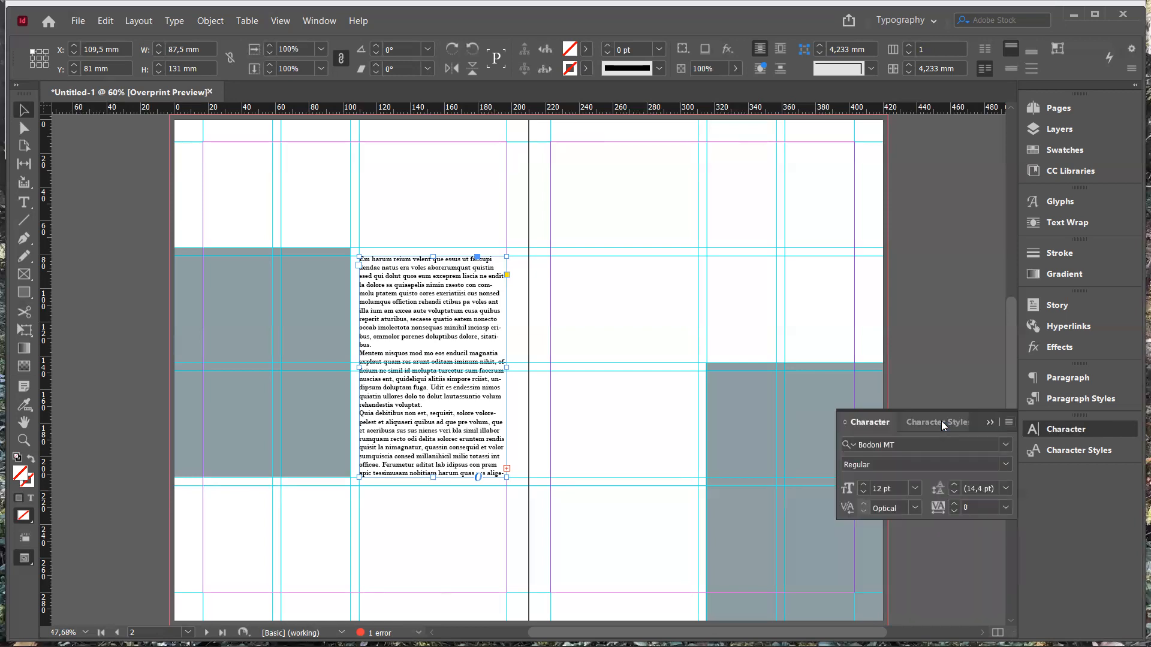
click(1009, 423)
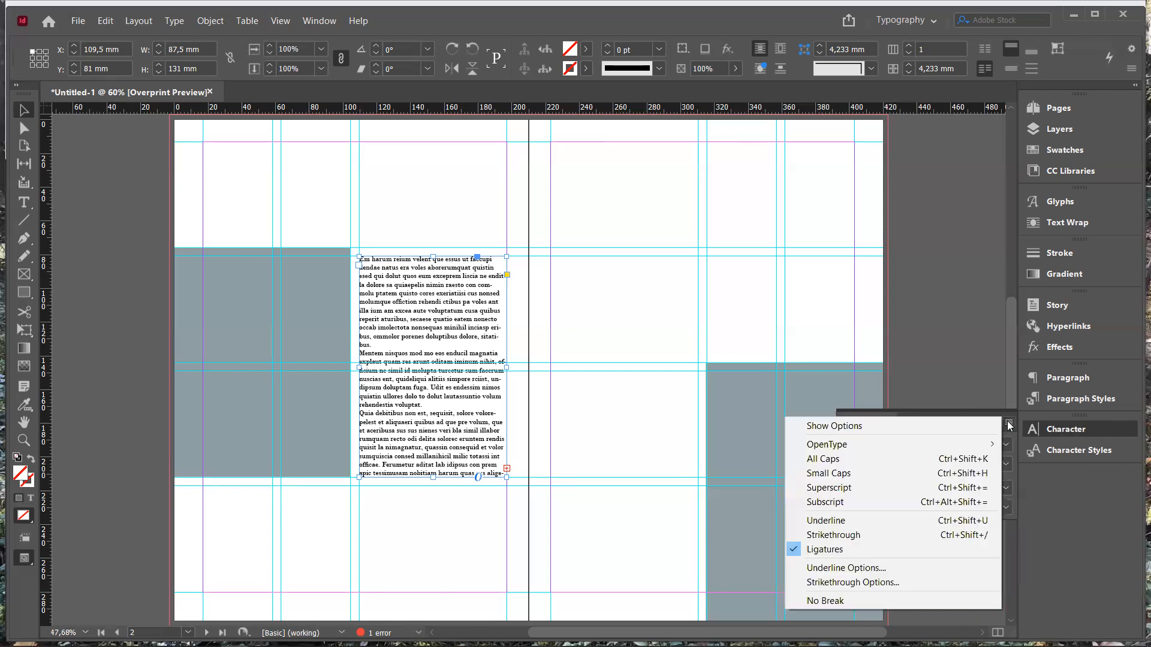
click(925, 425)
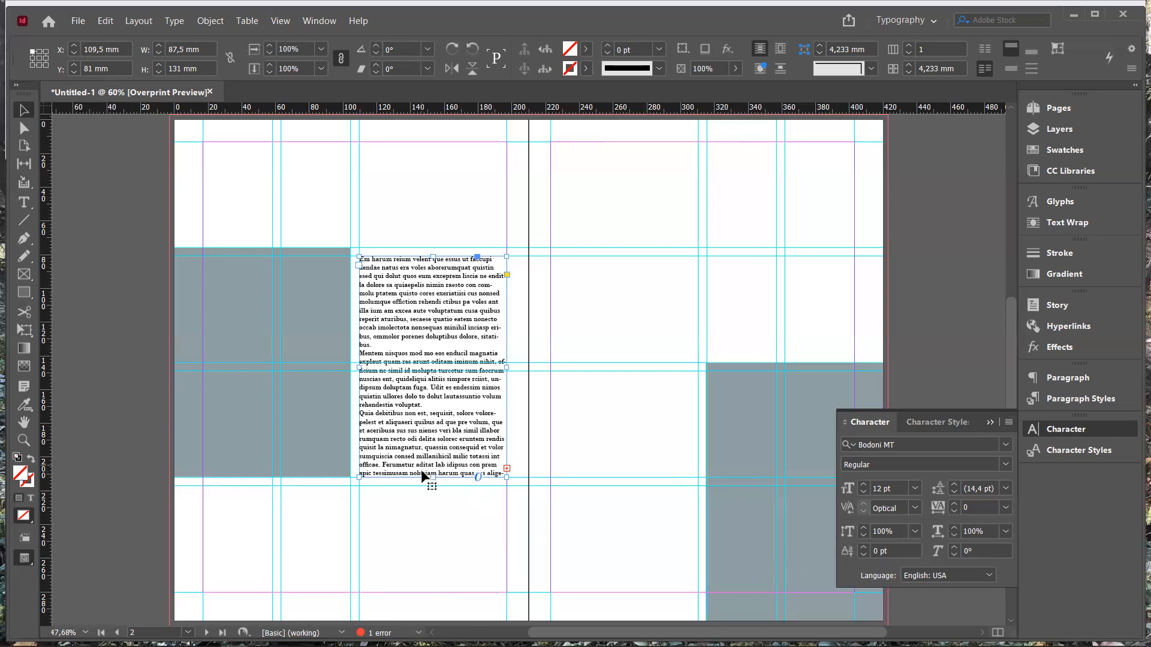
Step: Extend page 2's text frame down to the bottom margin at 199 mm high and append a copy of its full text
drag(431, 477, 431, 575)
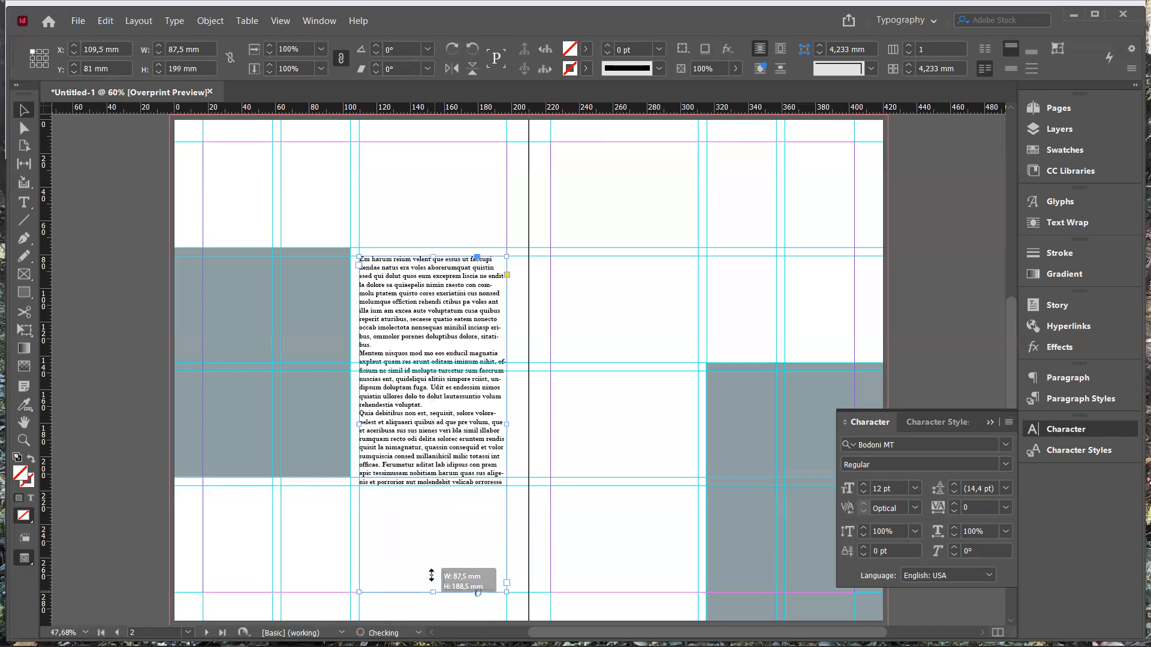
double_click(429, 443)
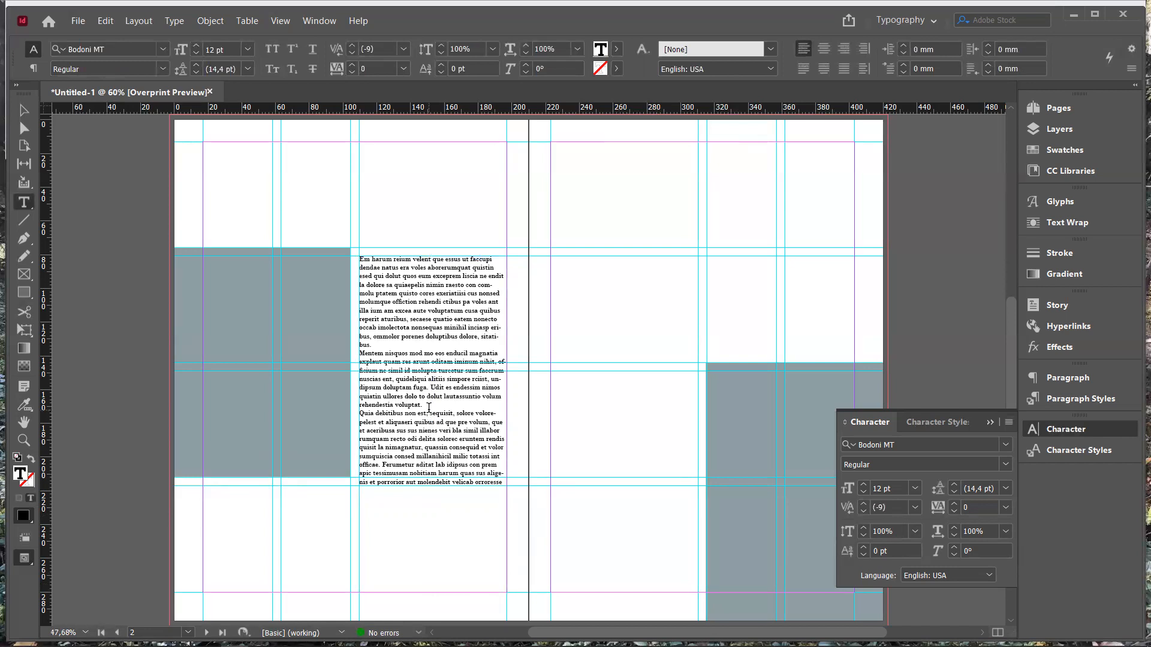
drag(426, 406, 347, 357)
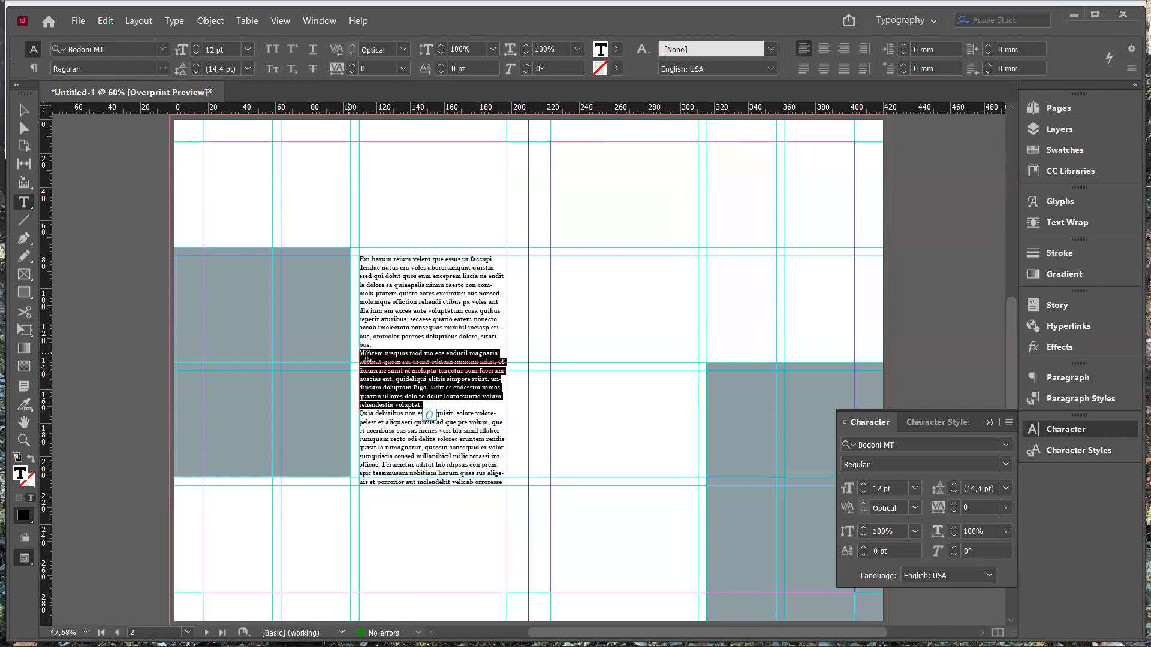
click(450, 379)
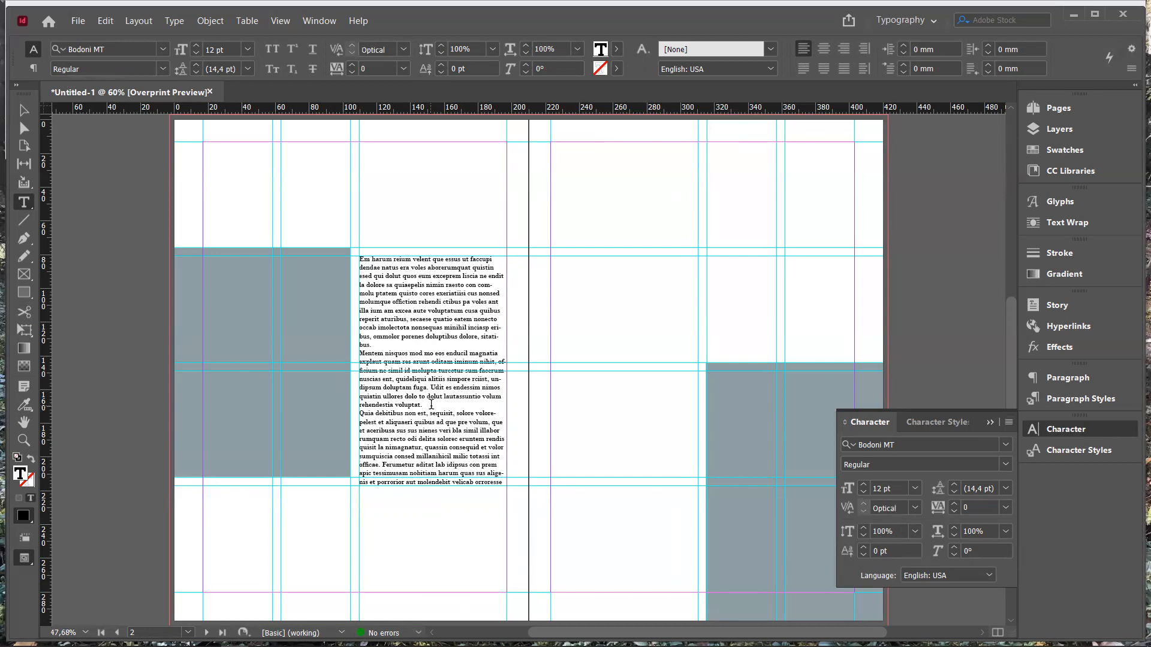
key(ctrl+a)
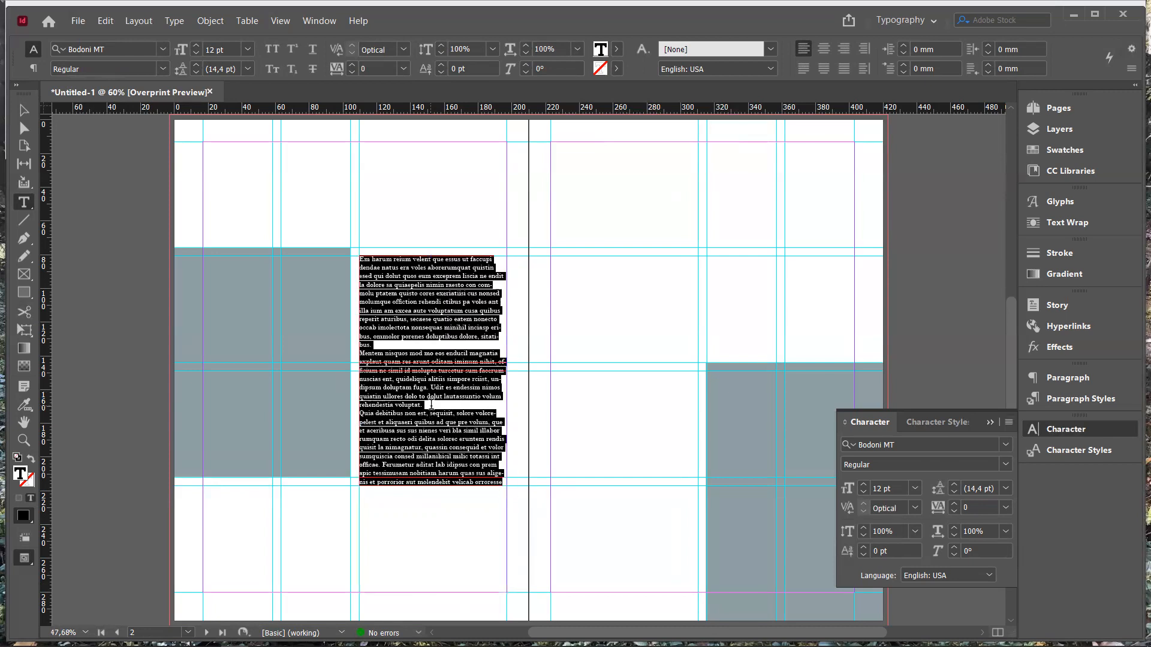
click(450, 429)
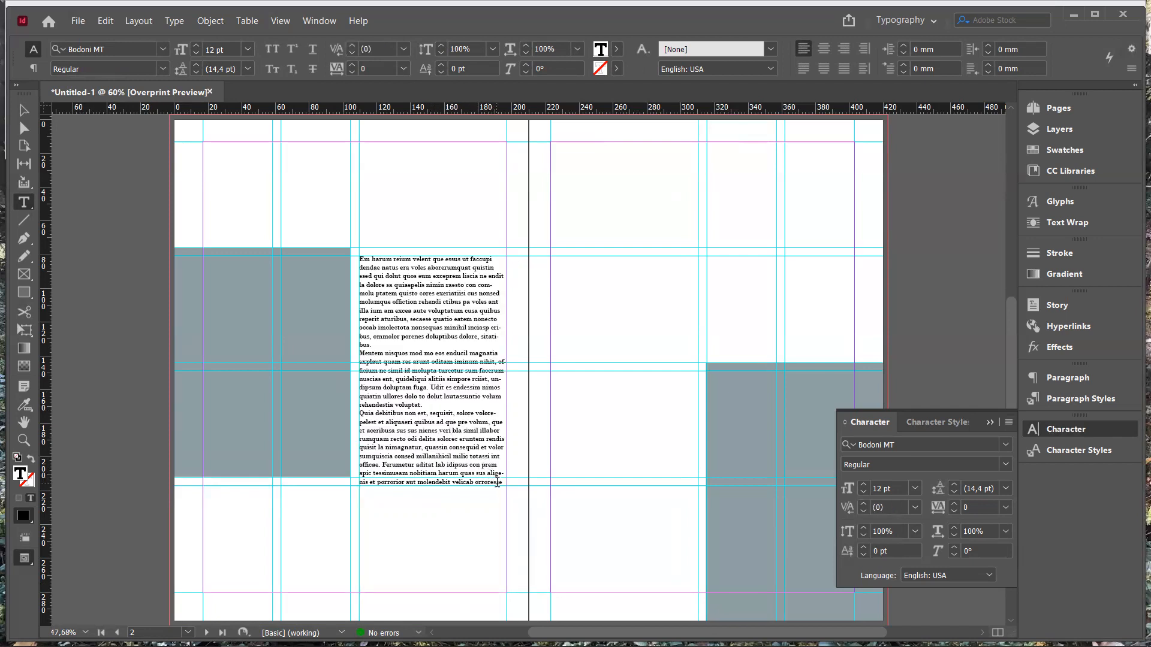
click(499, 513)
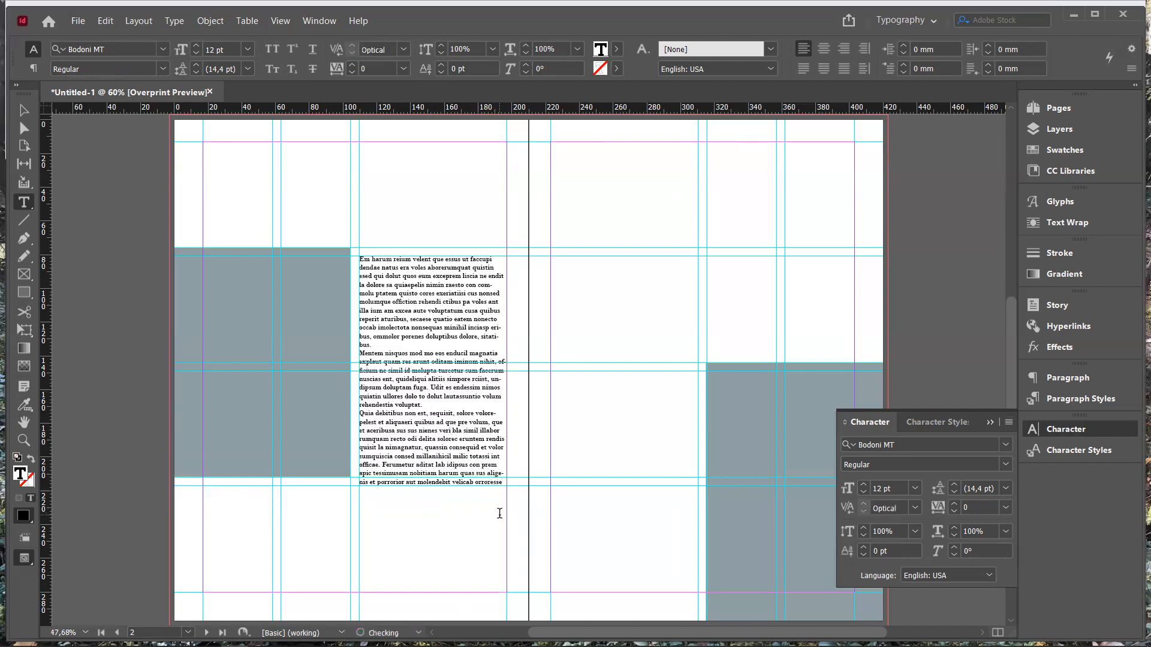
key(ctrl+v)
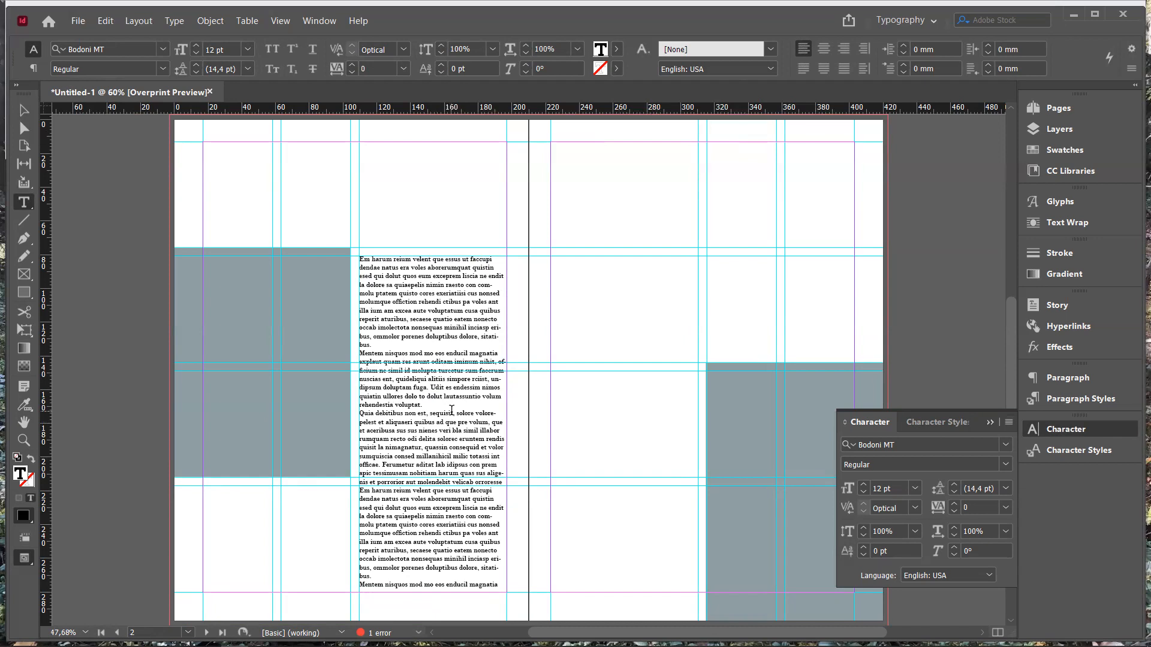
key(Escape)
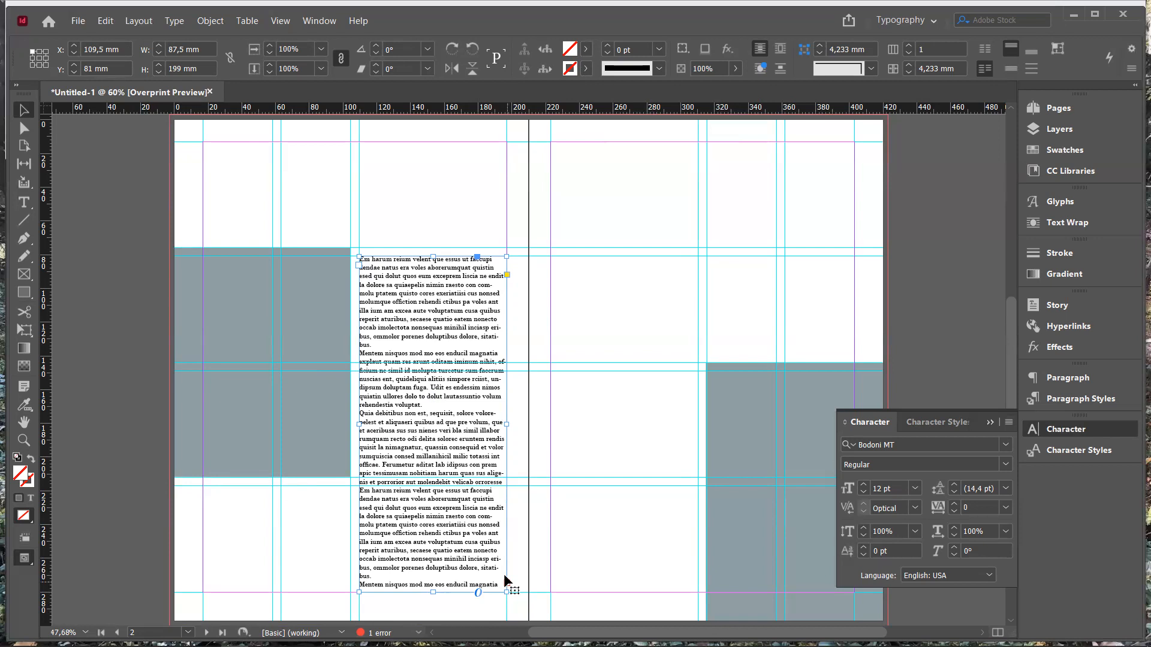
Step: Examine the overset text marker at the lower corner of page 2's text frame
key(z)
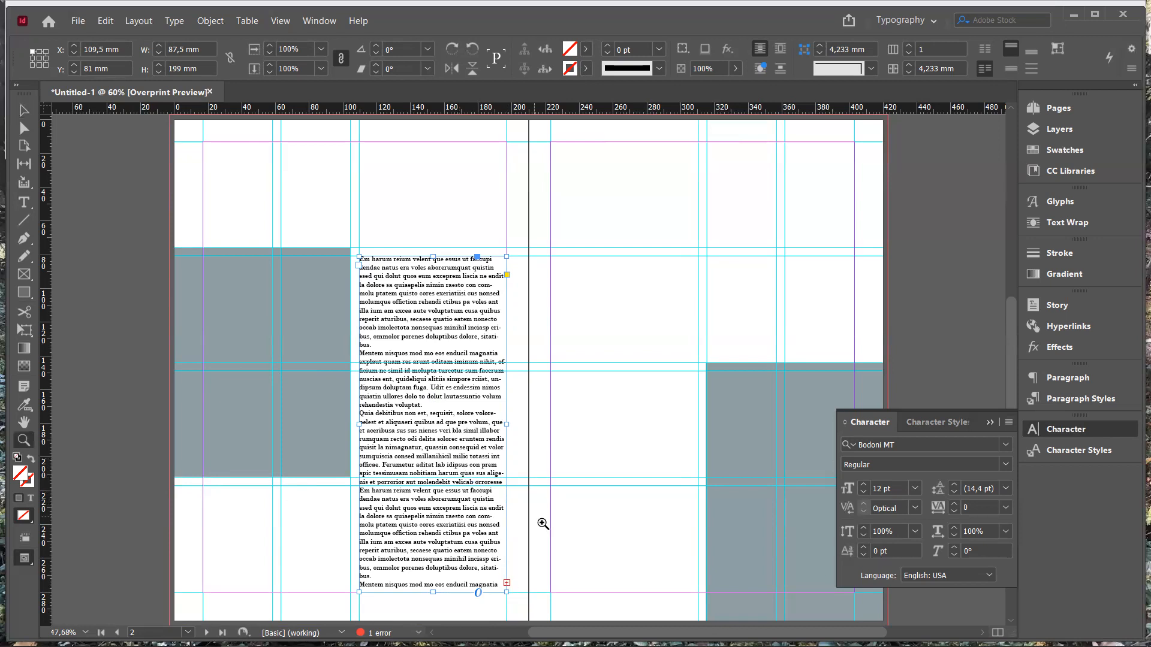
click(514, 577)
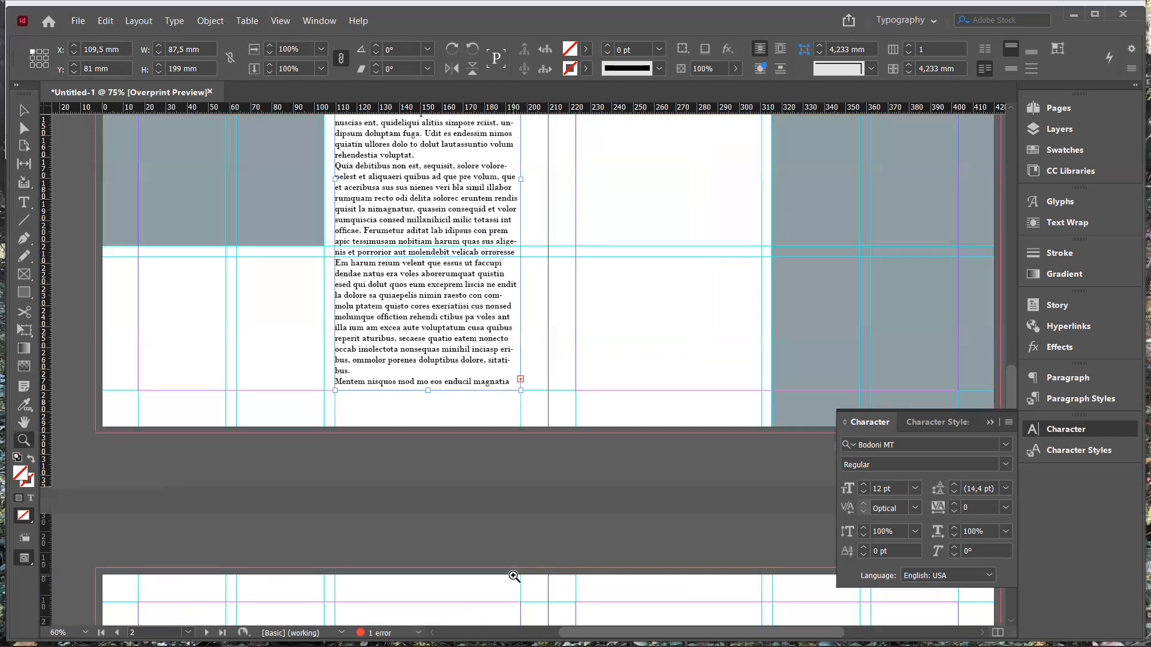
click(532, 391)
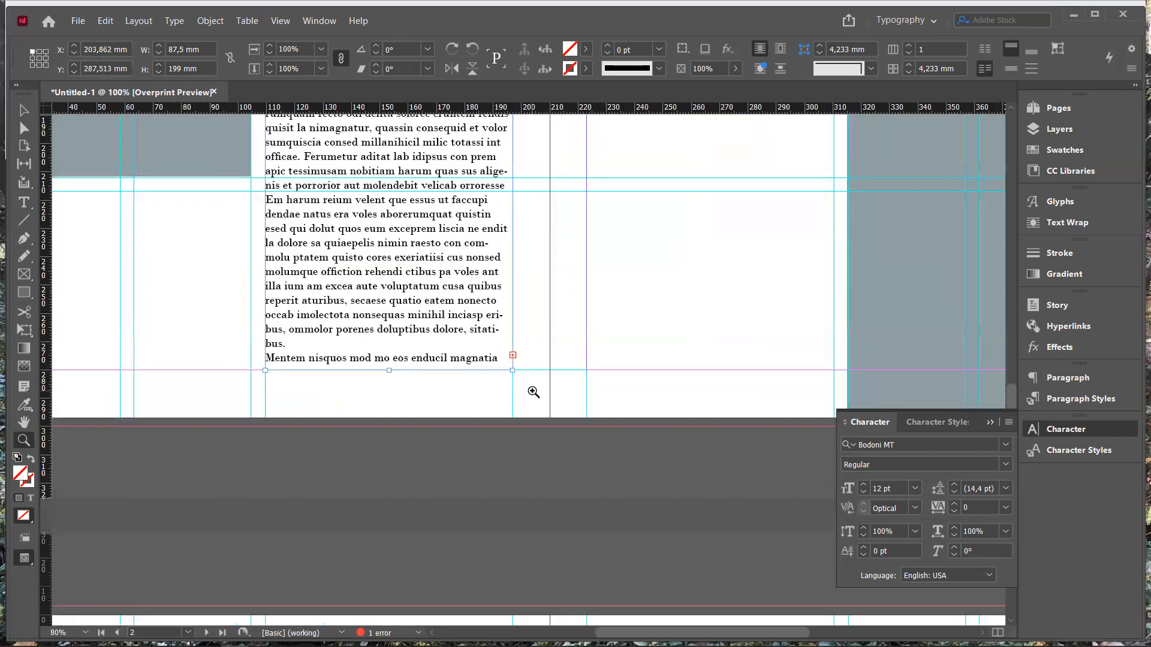
click(533, 392)
click(509, 334)
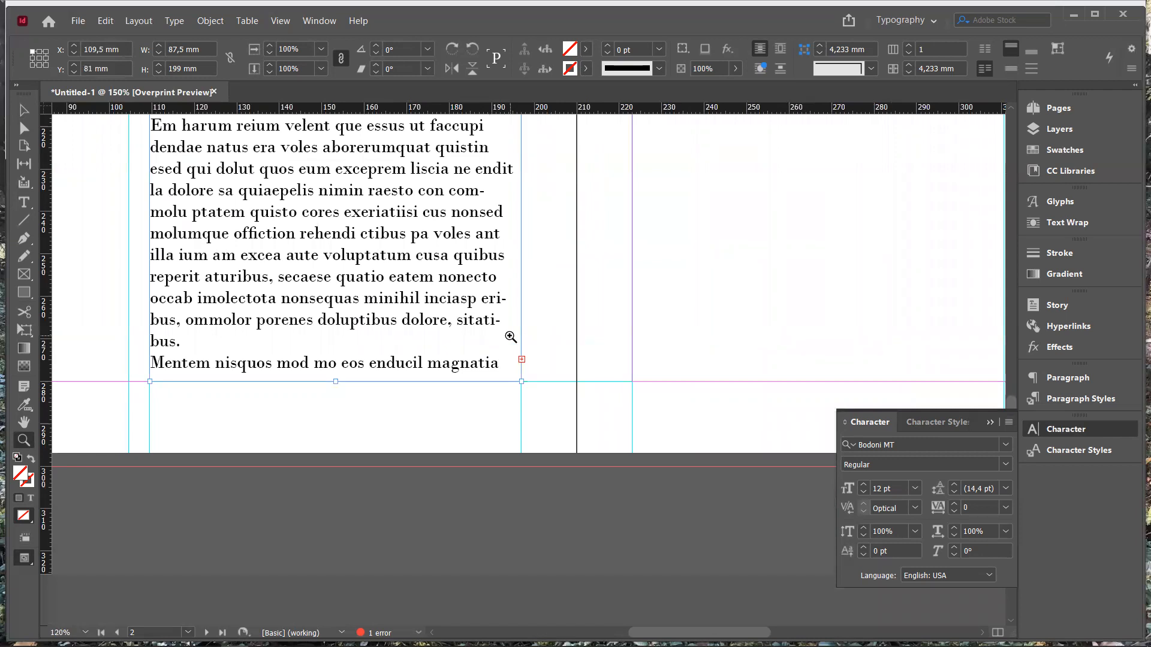
alt+click(546, 358)
alt+click(545, 358)
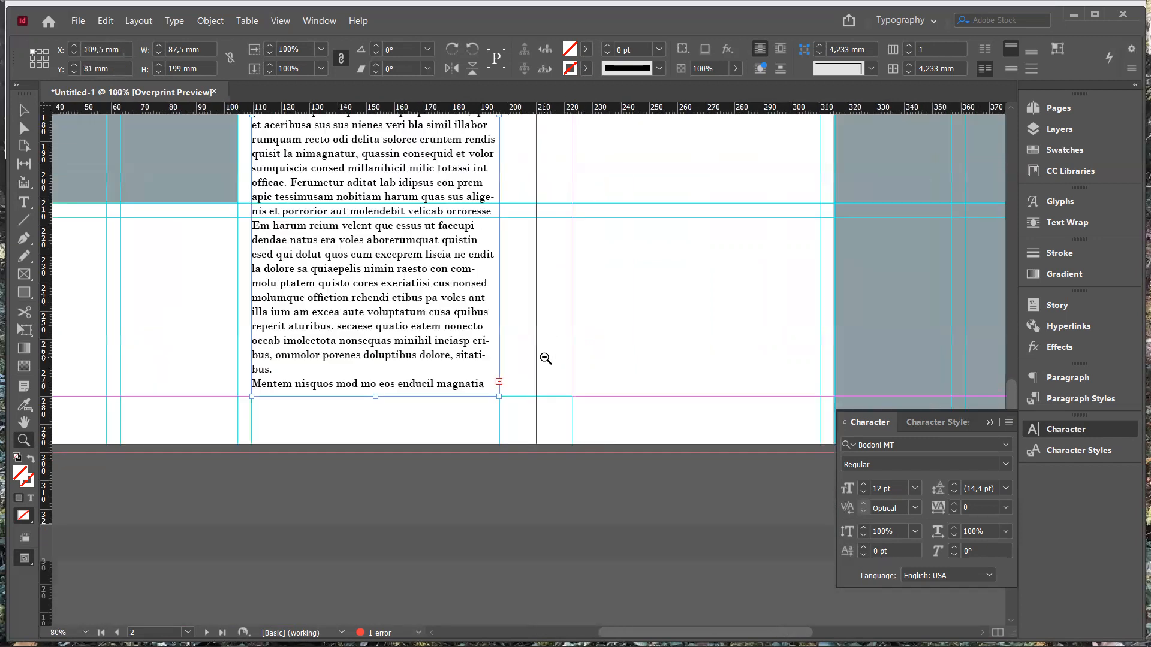
alt+click(545, 358)
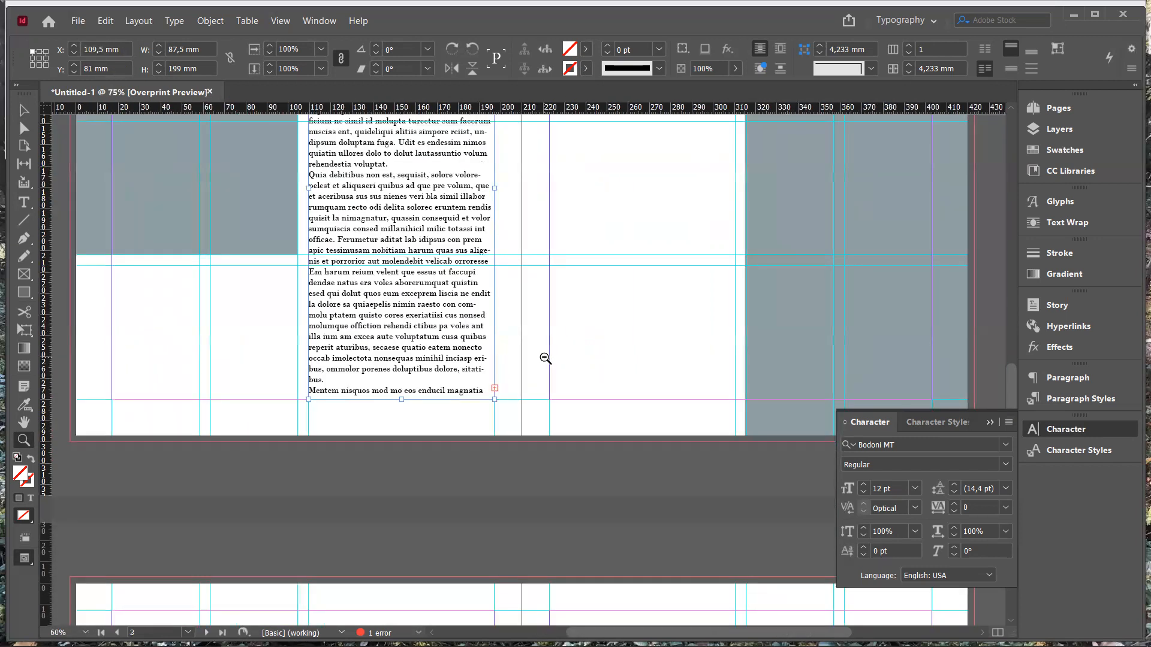
alt+click(492, 340)
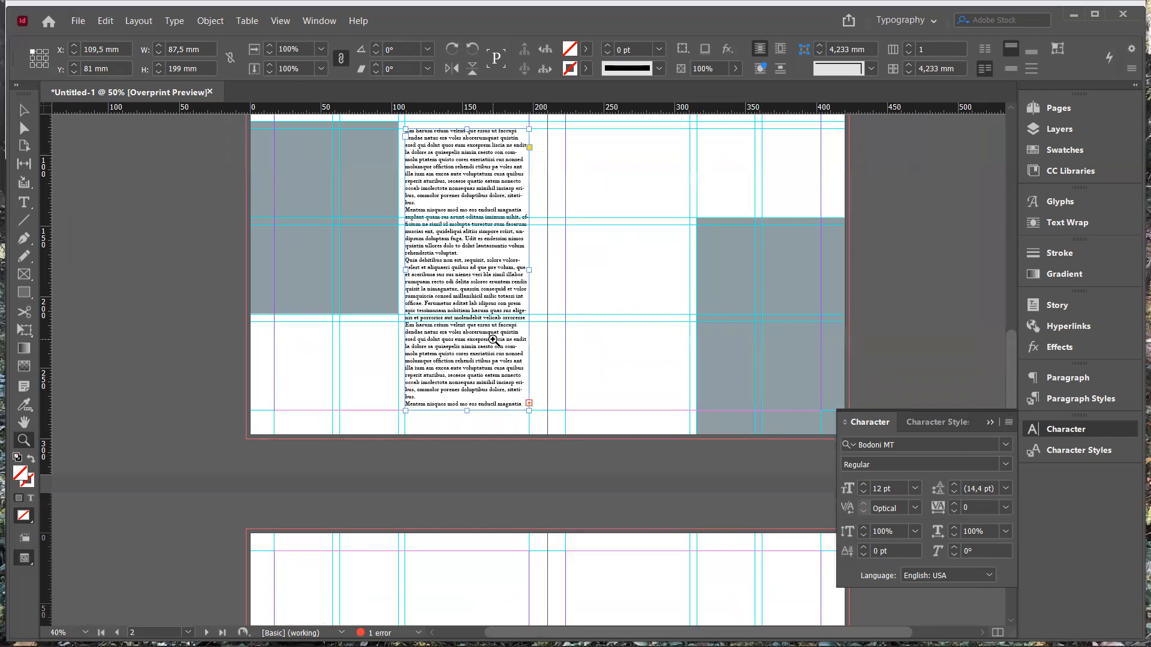
click(550, 226)
scroll(550, 226, down, 5)
scroll(550, 225, up, 5)
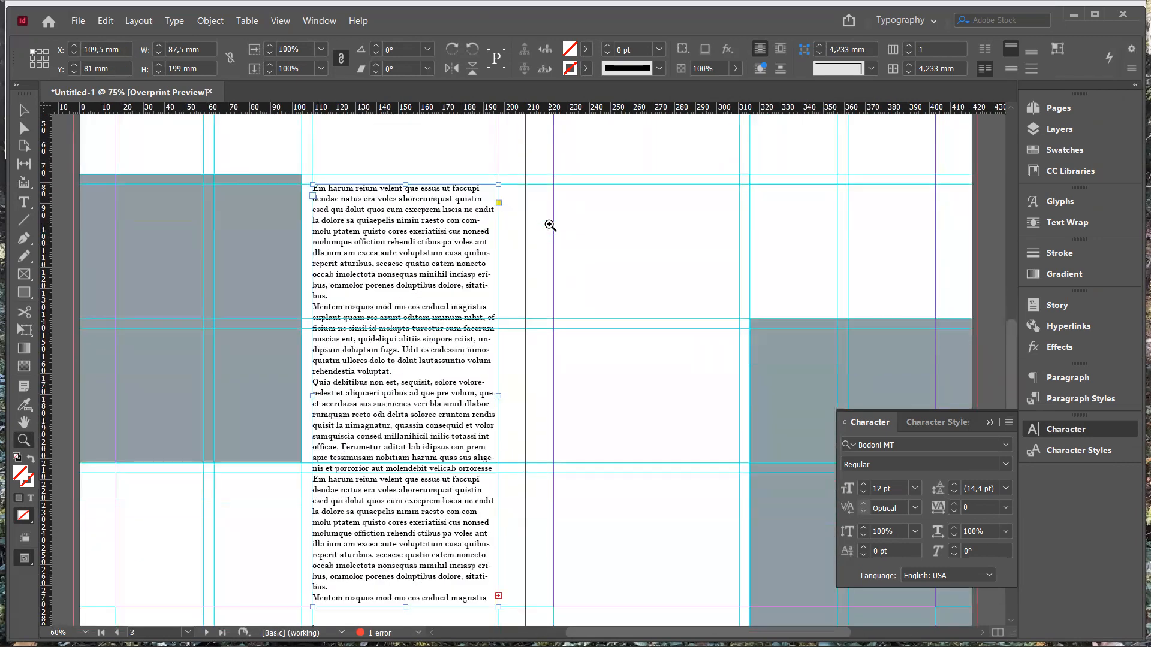
Step: Create a new paragraph style from the formatting of page 2's text frame
click(24, 202)
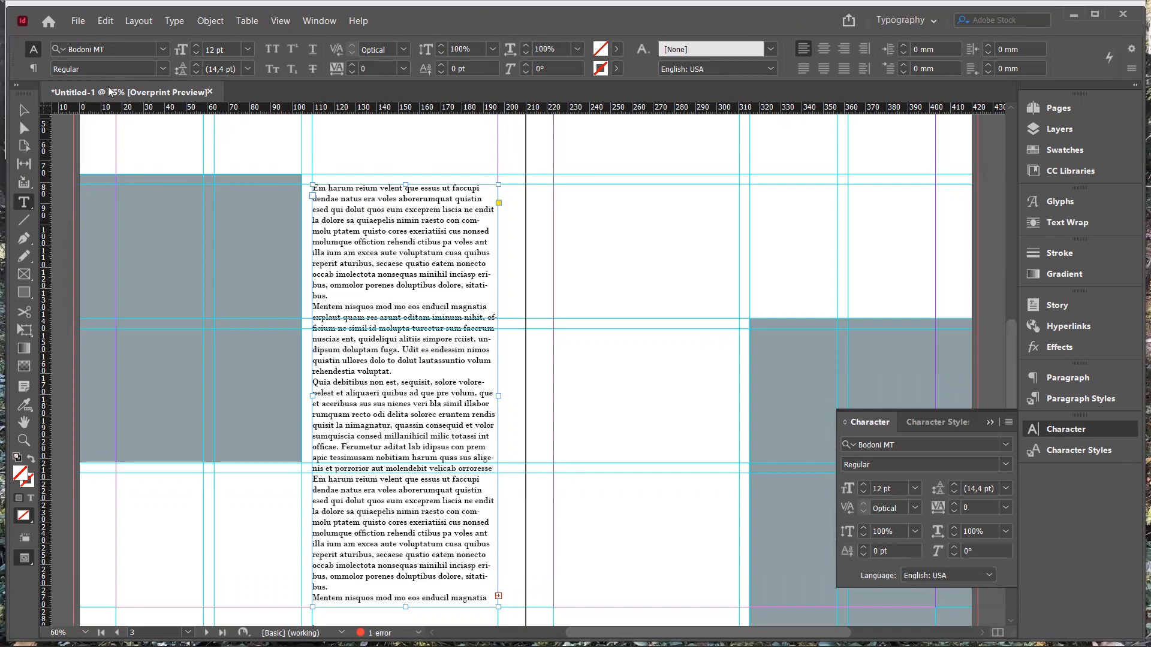
click(24, 110)
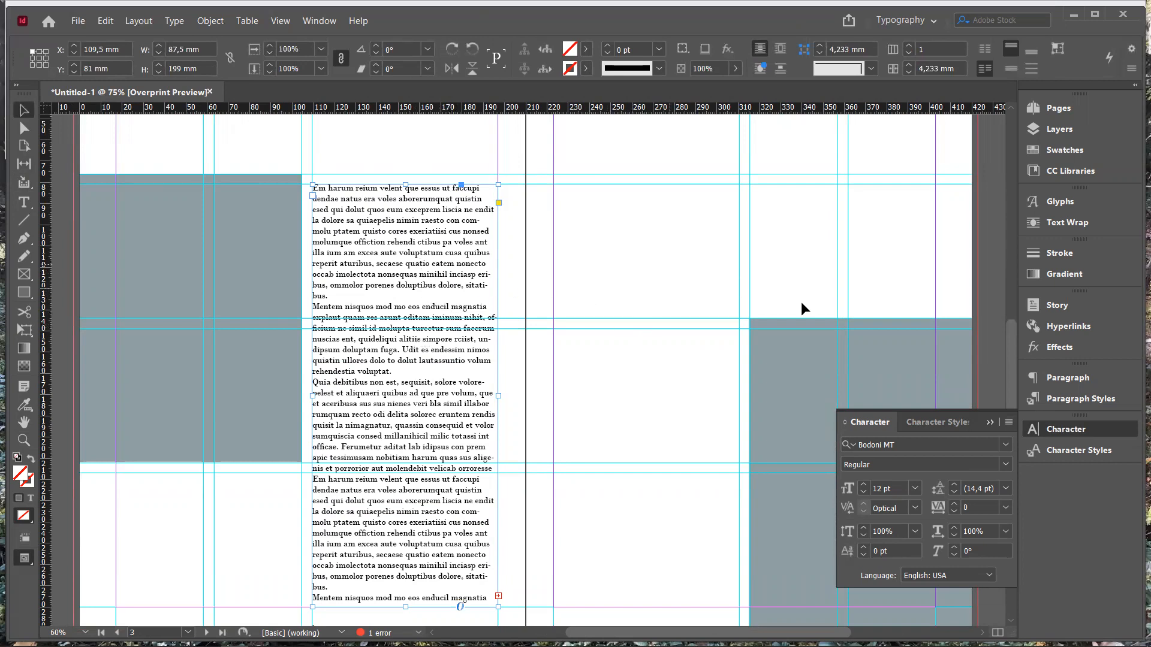
click(1072, 400)
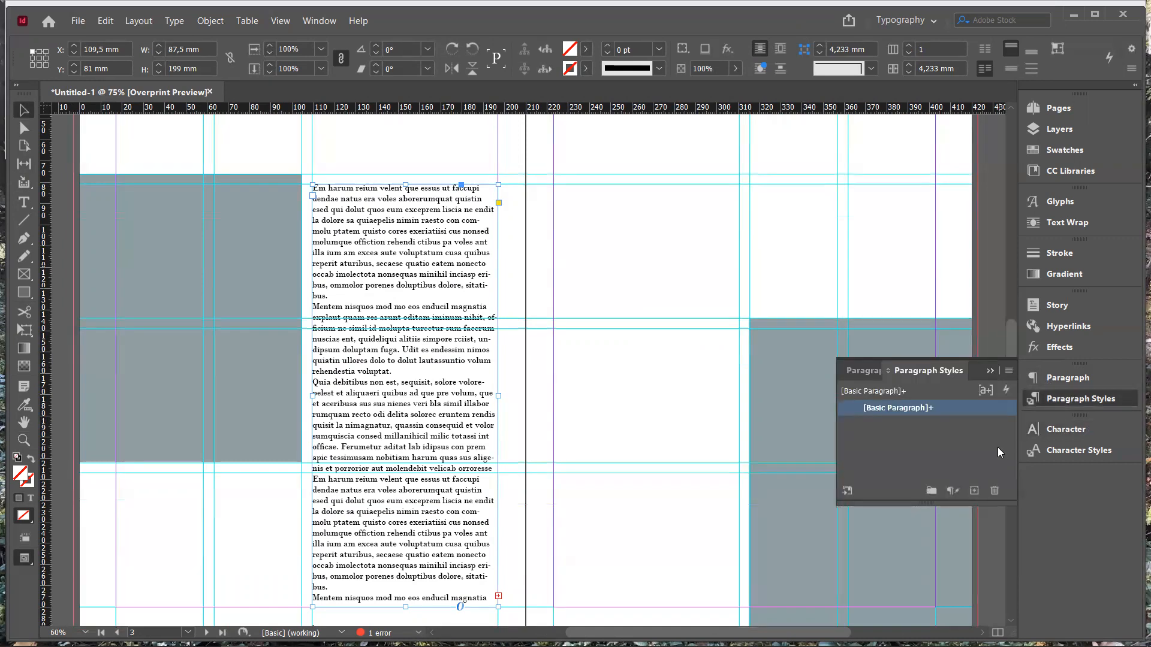
click(974, 492)
Step: Draw a text frame about 87.5 mm wide and 131 mm high at page 3's inner margin and apply Paragraph Style 1
click(24, 202)
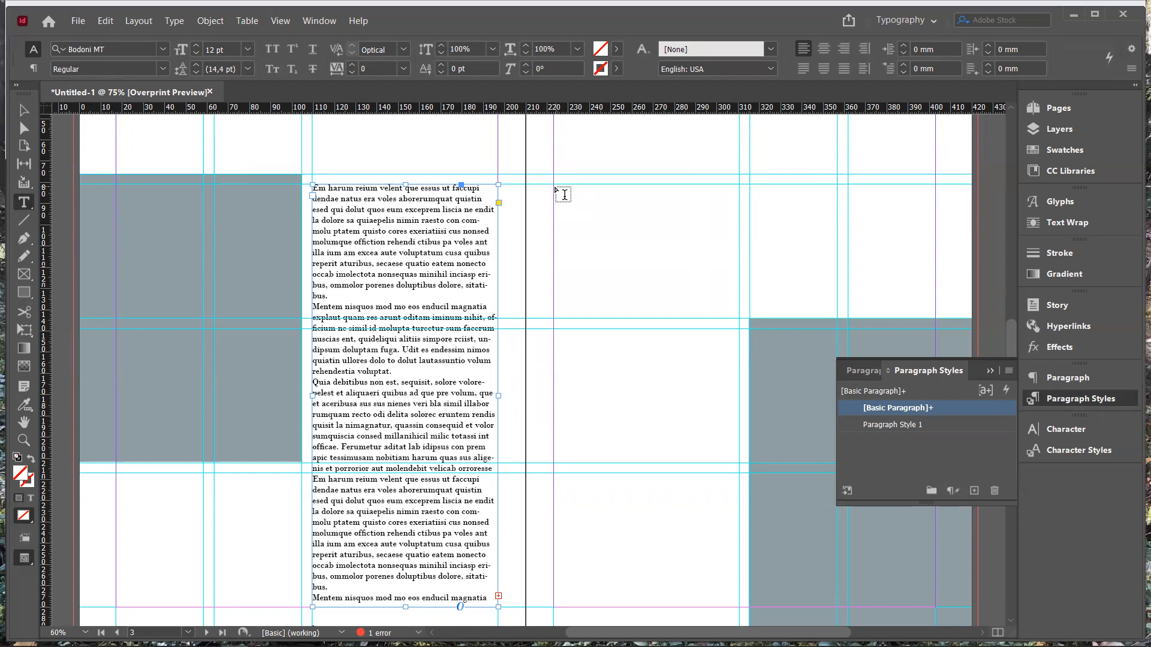
drag(555, 187, 737, 459)
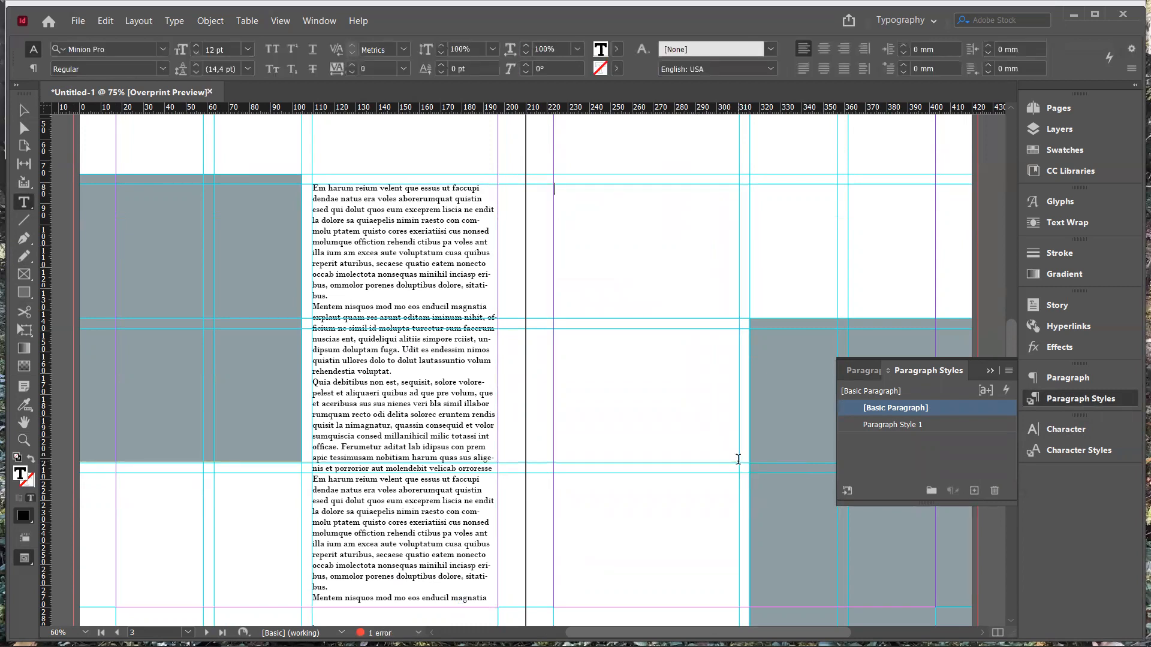
click(900, 427)
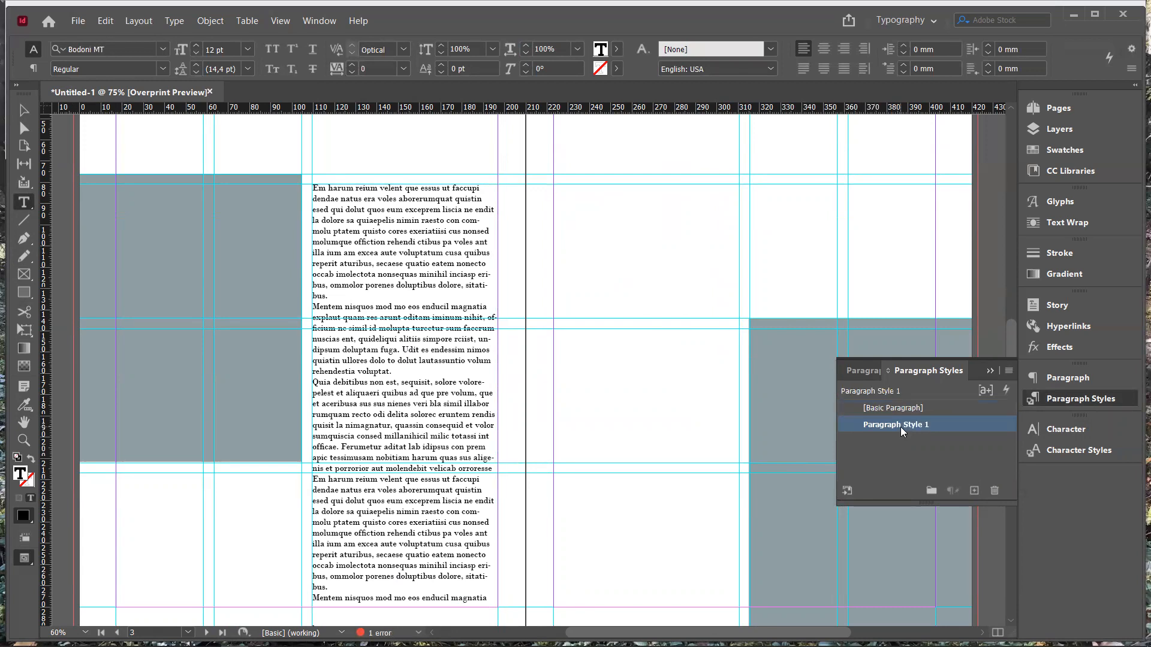
Step: Thread the overset text from page 2's frame into the empty text frame on page 3
click(22, 111)
scroll(422, 335, down, 3)
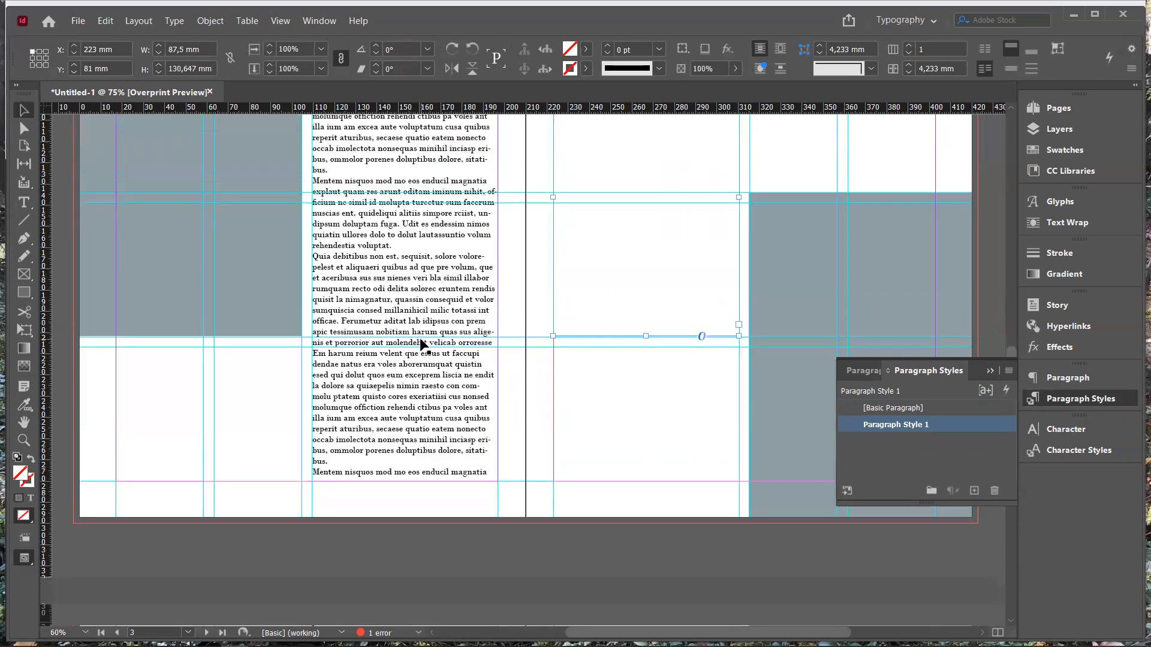
click(427, 403)
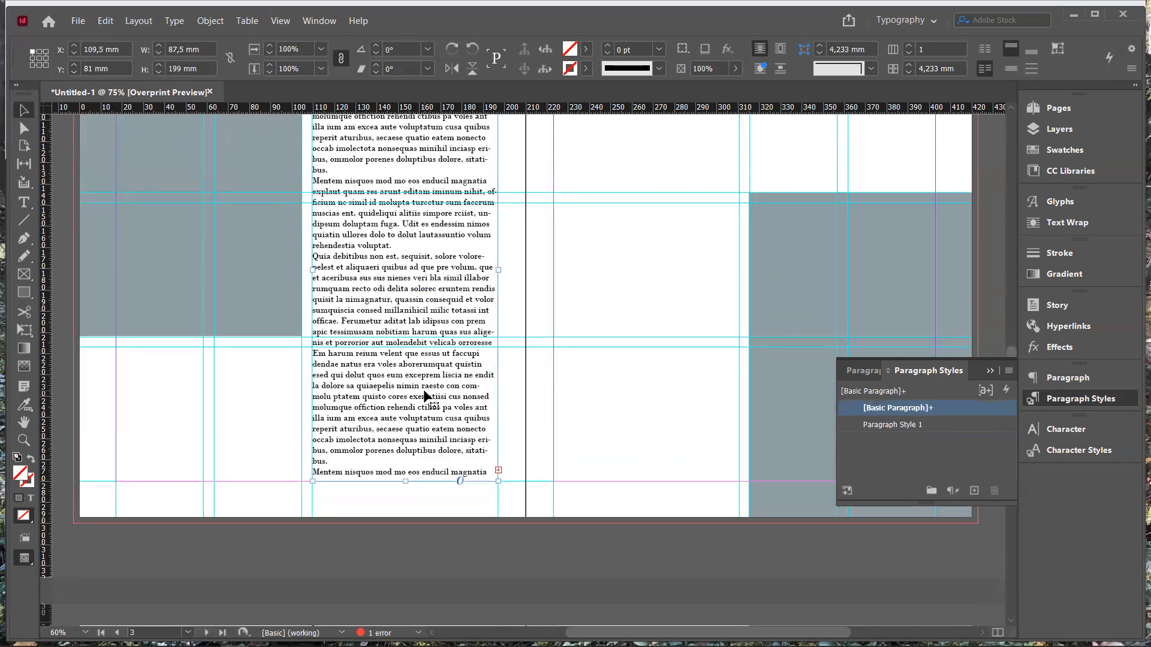
click(498, 471)
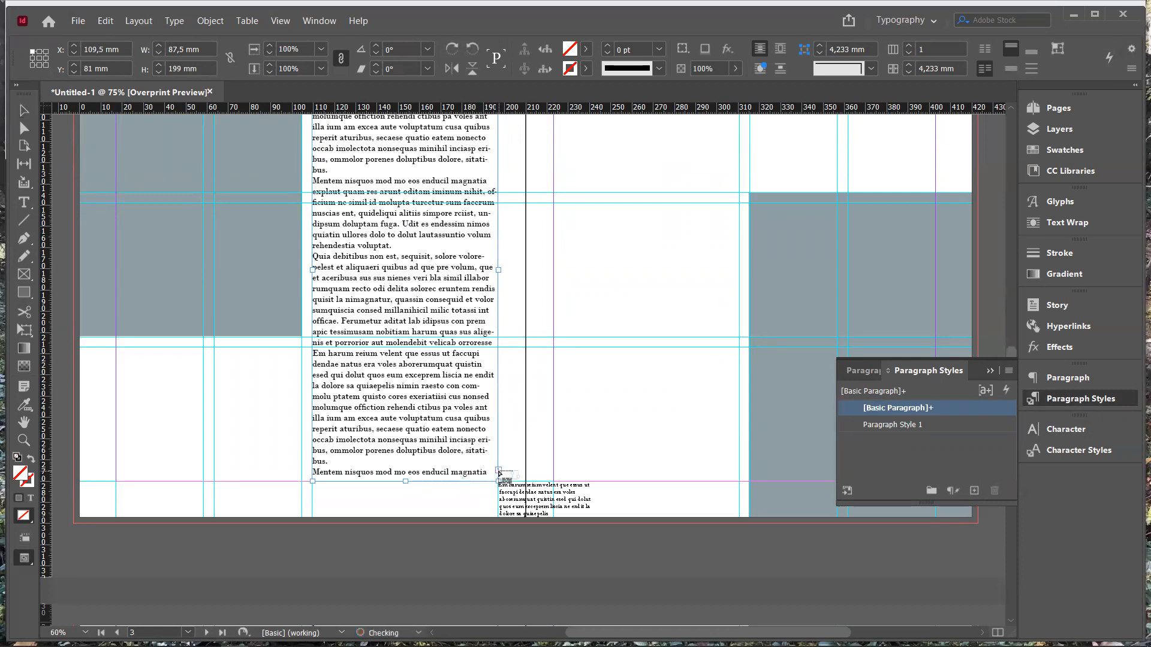
scroll(527, 394, up, 6)
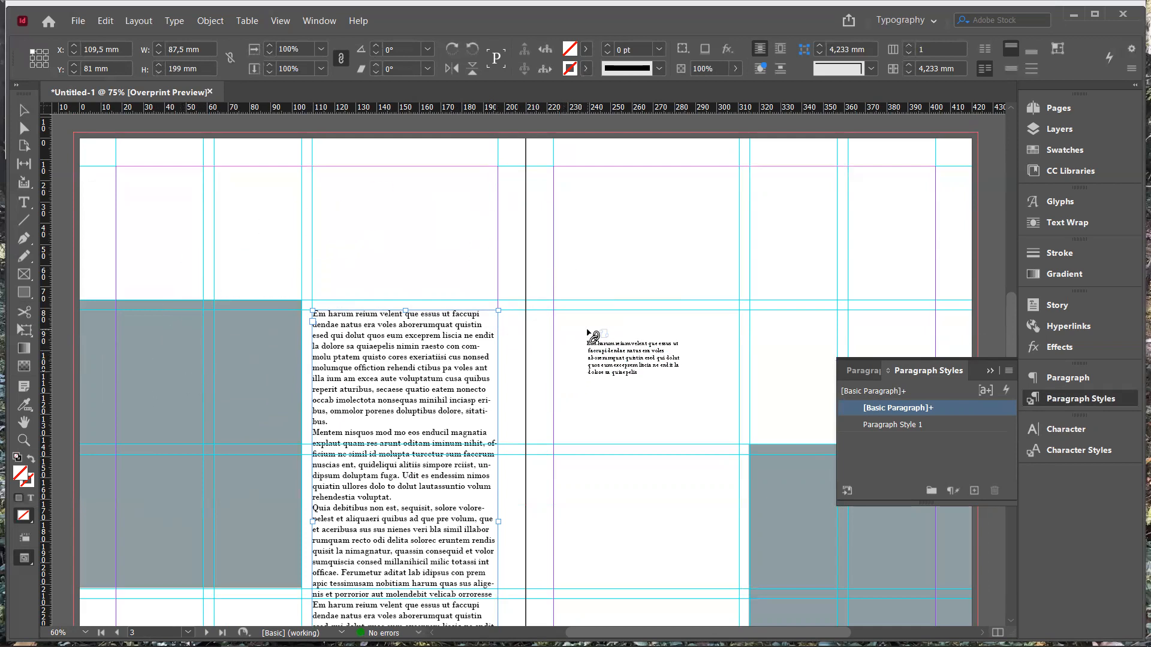
click(587, 331)
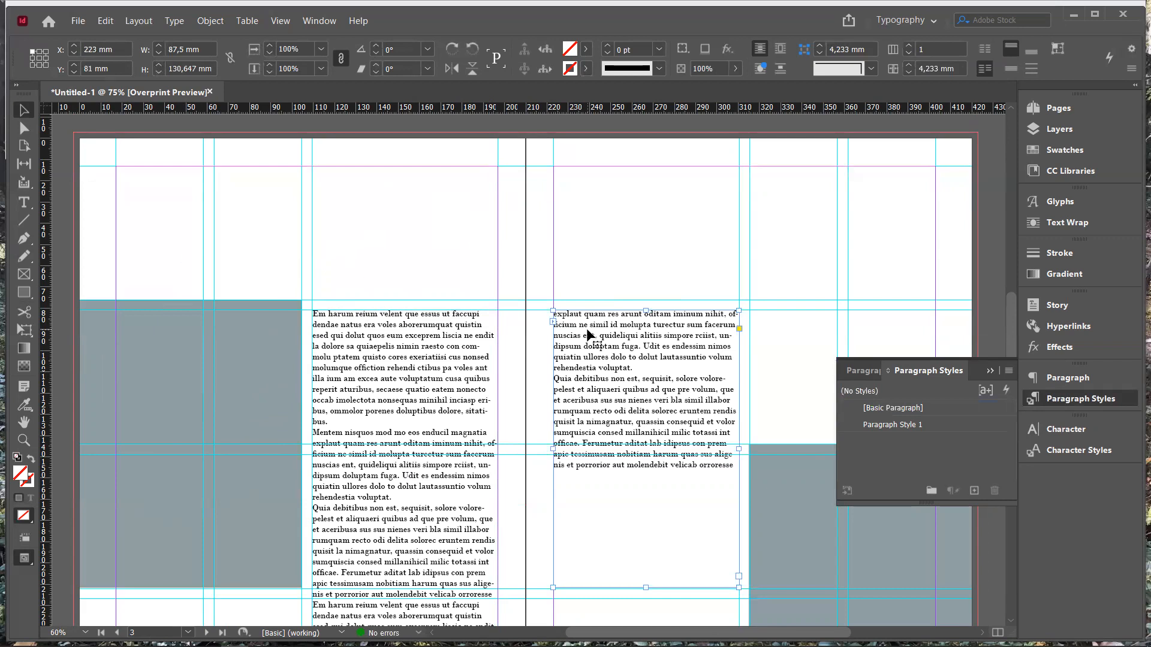
Step: Shorten page 2's text frame from below to a height of 136 mm, ending at the horizontal guide
click(1093, 451)
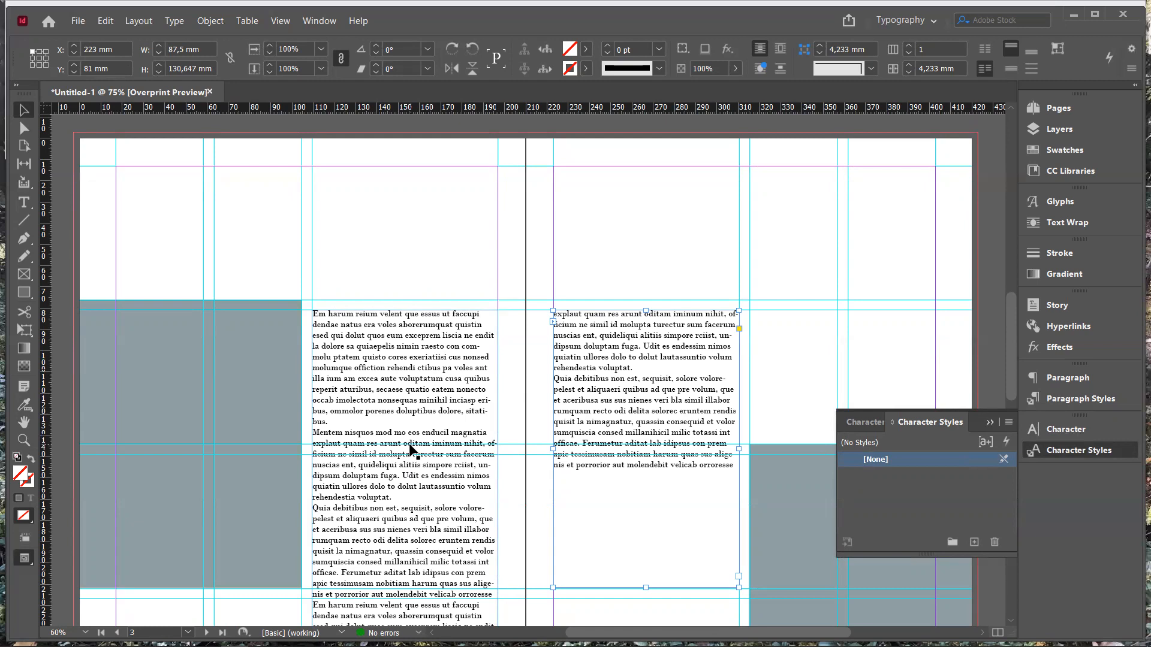
scroll(410, 446, down, 5)
scroll(409, 447, up, 3)
scroll(409, 447, down, 1)
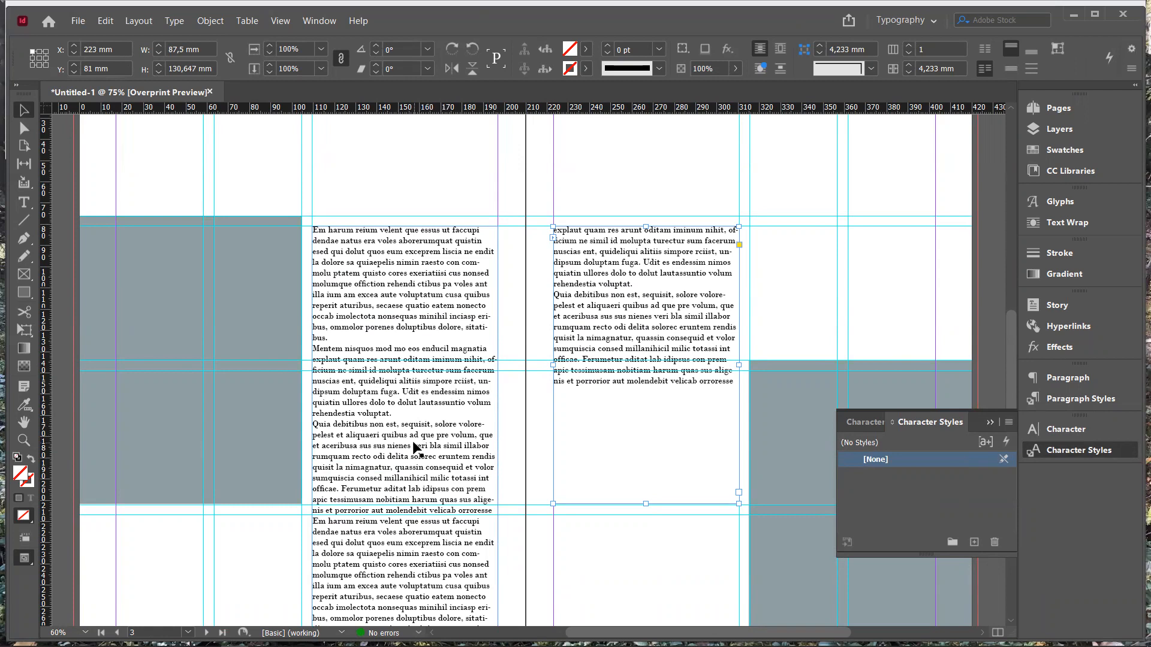
scroll(413, 447, down, 5)
scroll(414, 446, up, 3)
click(407, 477)
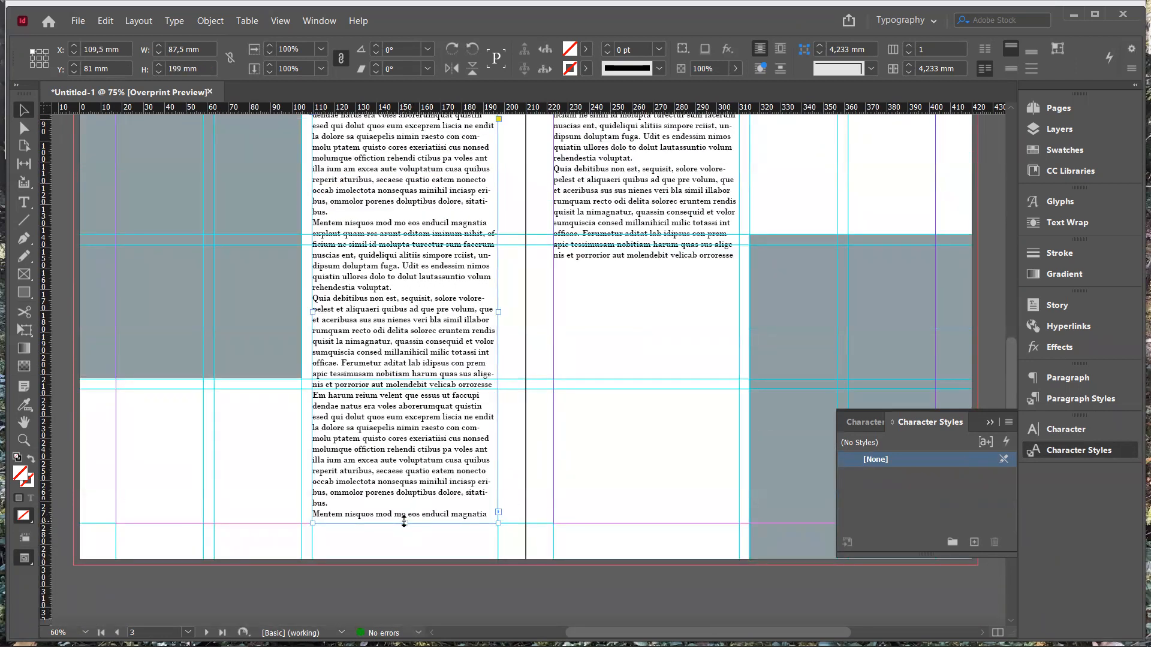
drag(404, 521, 403, 387)
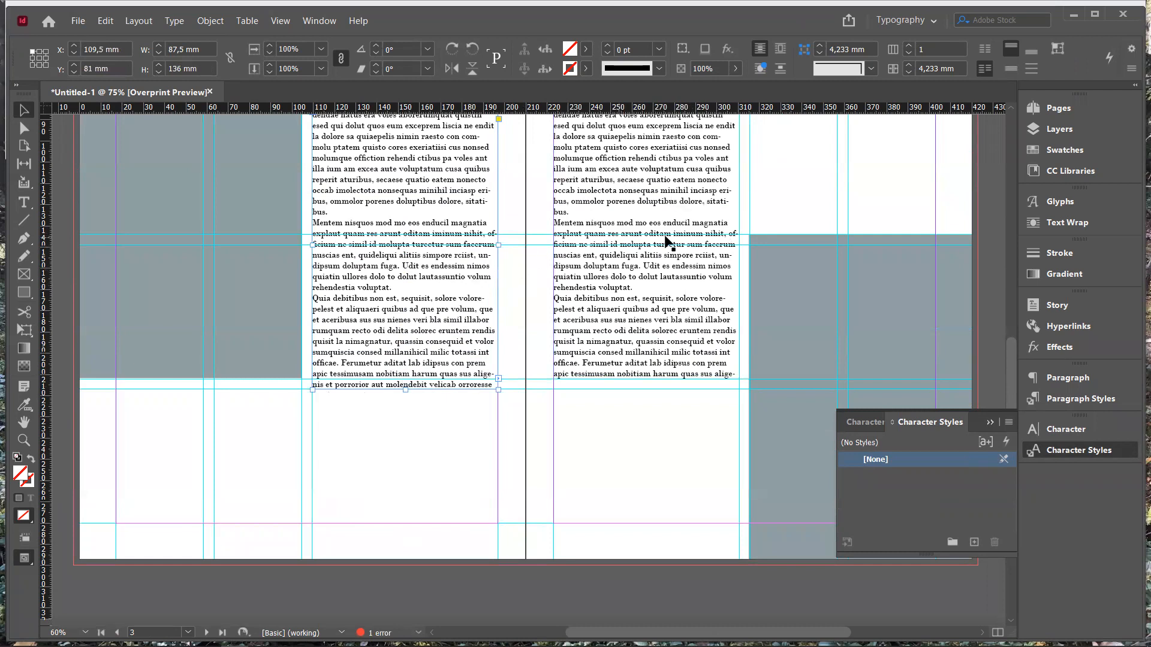
Step: Extend page 3's text frame downward to a height of 139.5 mm so it holds the rest of the threaded text
click(658, 322)
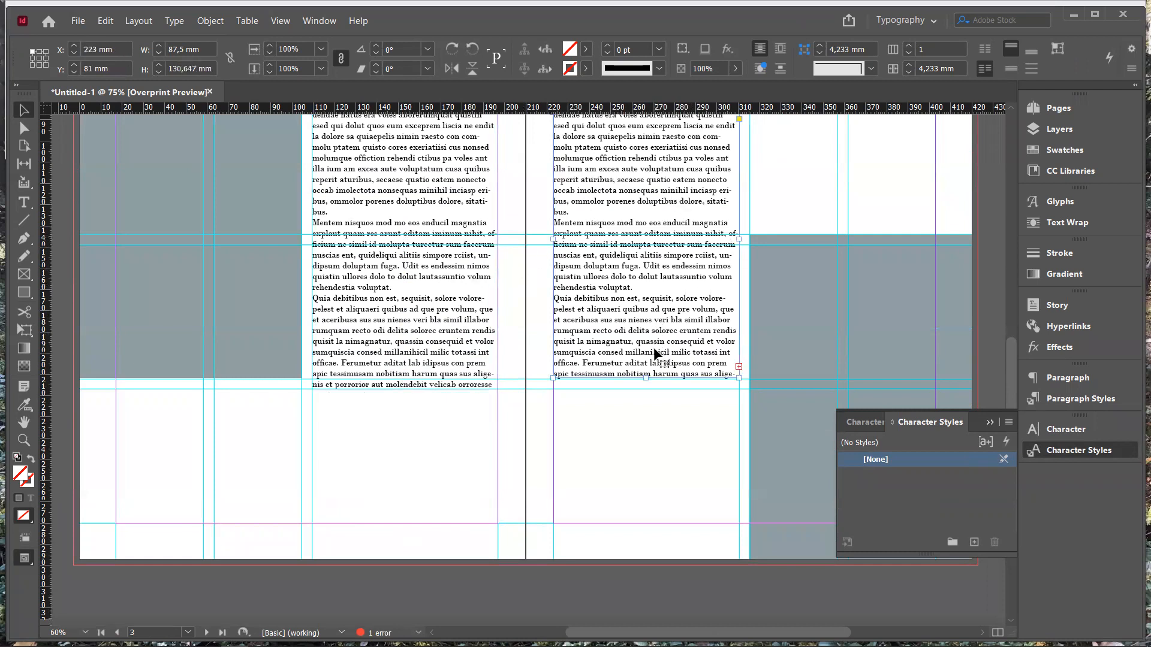
drag(646, 378, 645, 398)
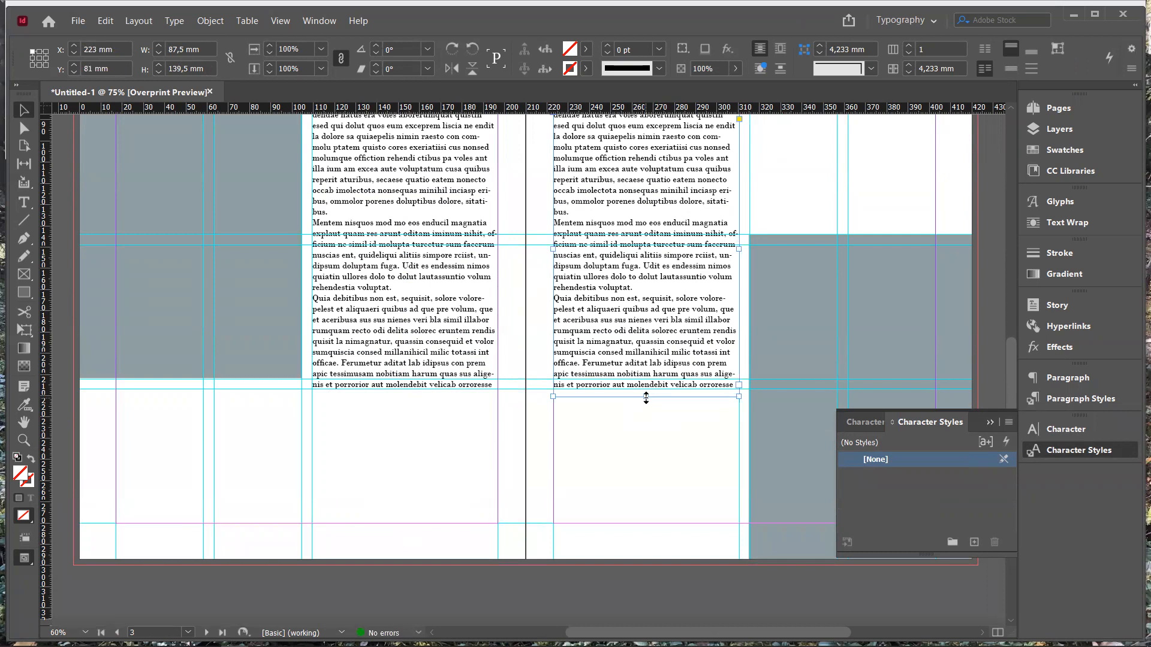
scroll(645, 398, up, 3)
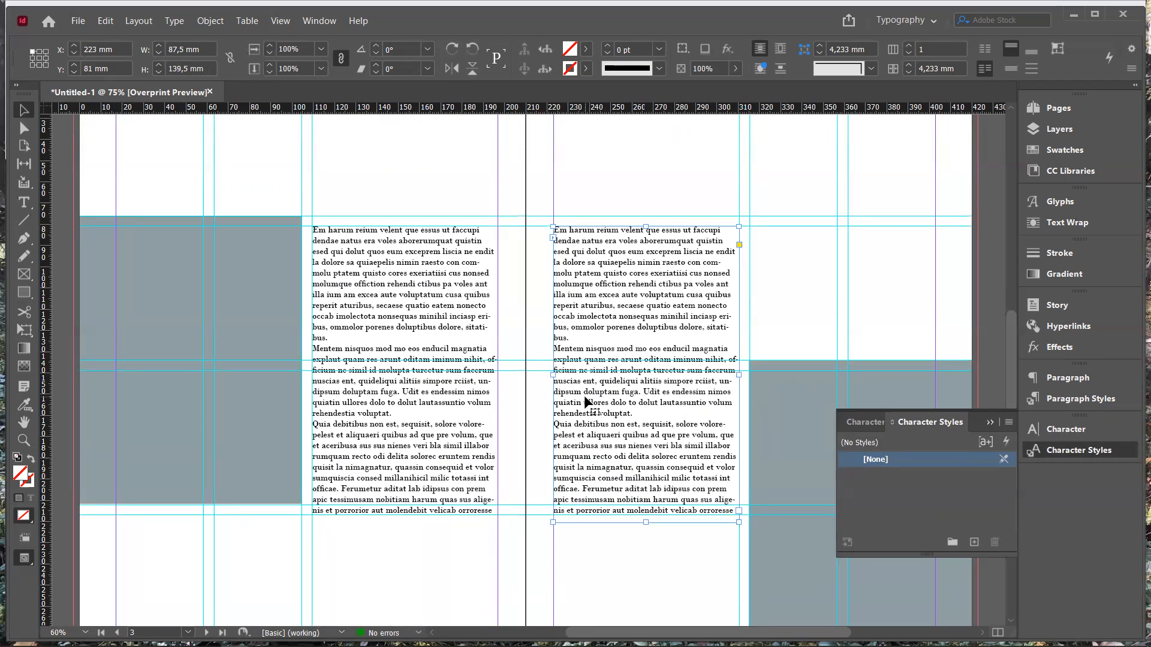
scroll(584, 394, down, 4)
scroll(584, 395, up, 6)
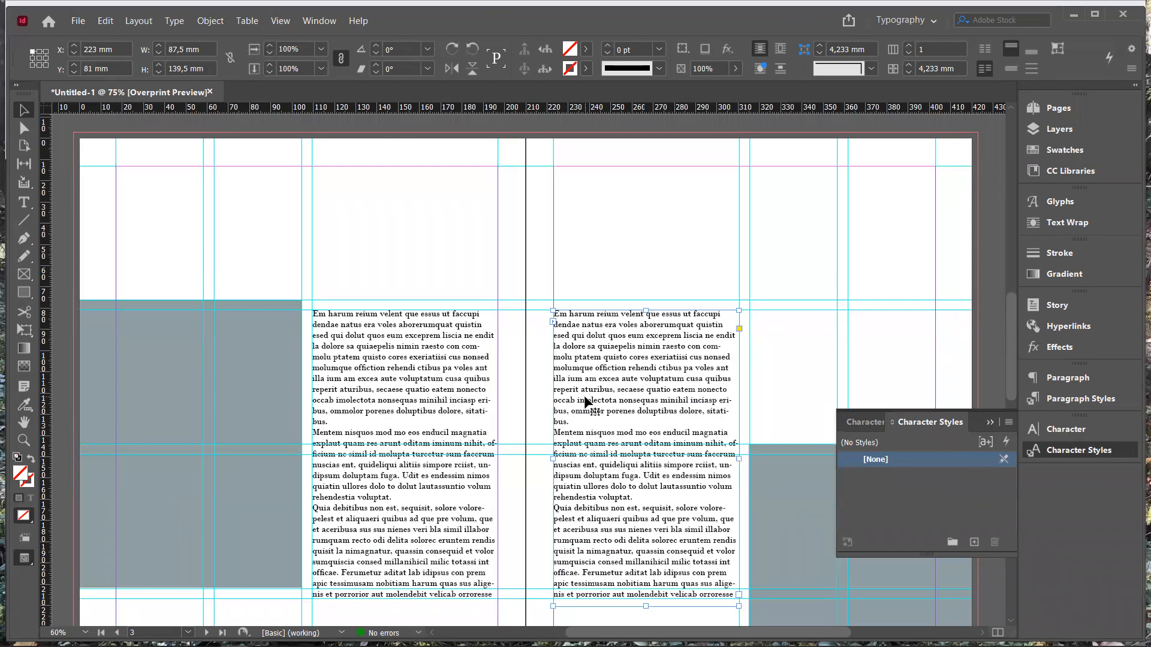
Step: Select all text in the two threaded frames and justify it with the last line aligned left
click(364, 381)
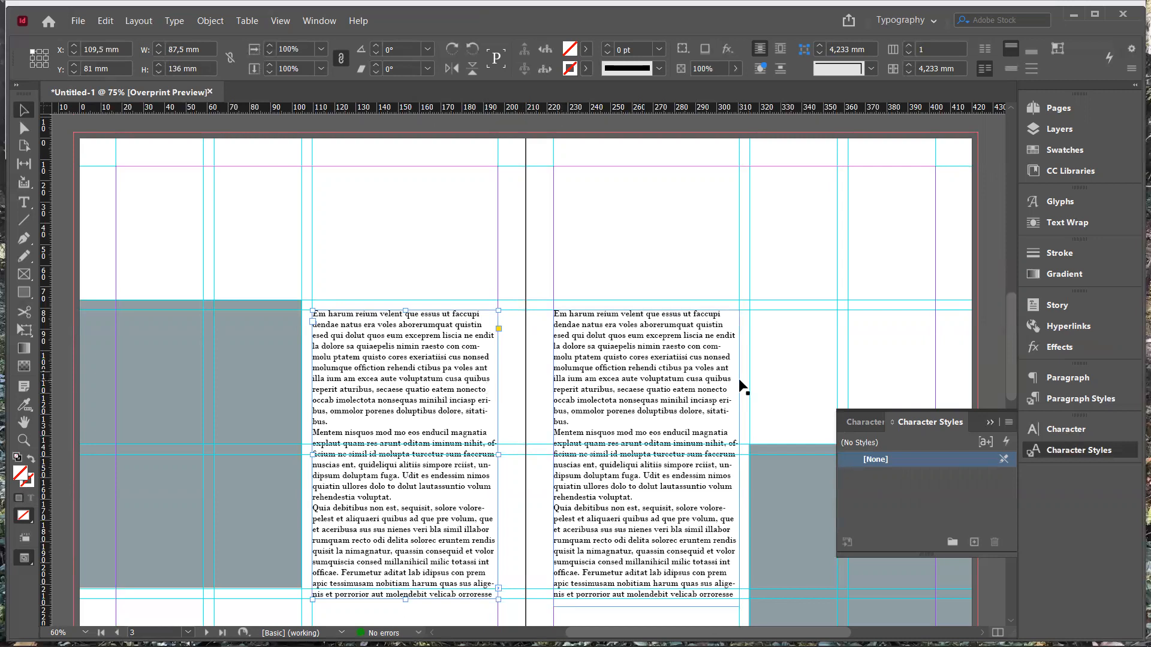
shift+click(626, 393)
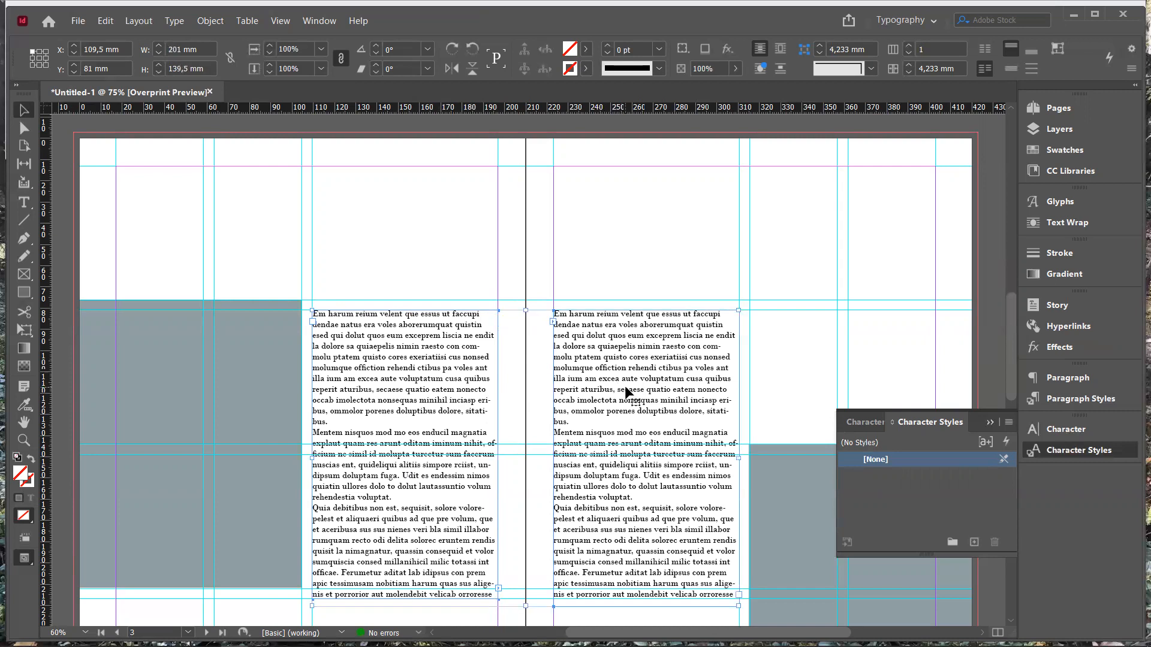
click(1070, 381)
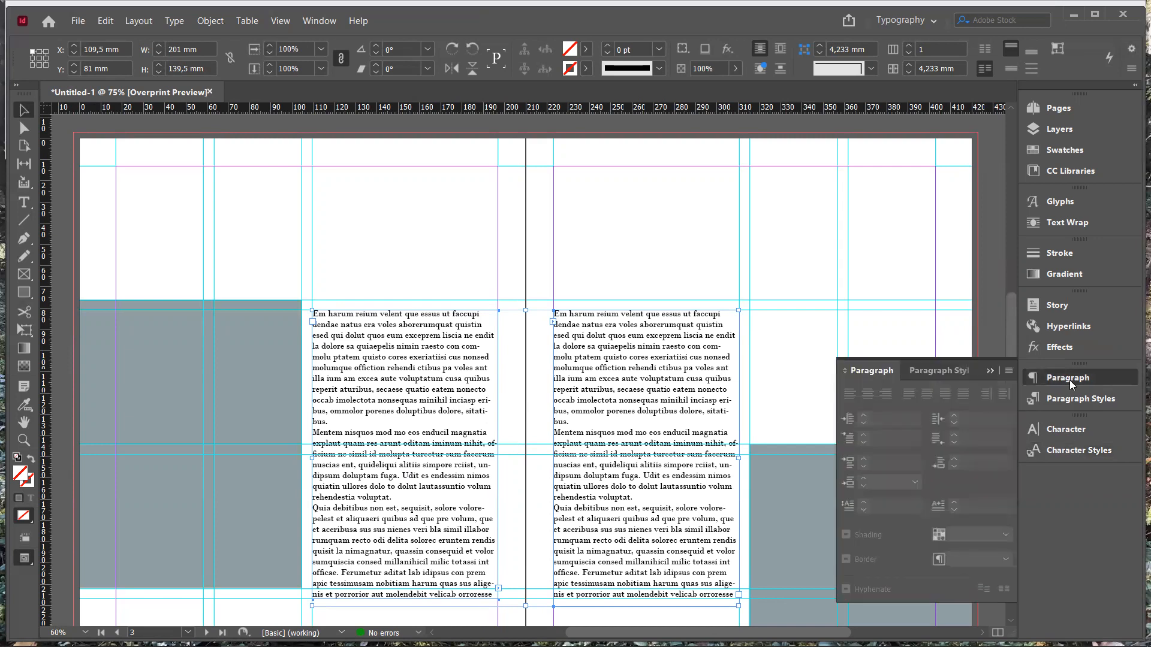
double_click(454, 387)
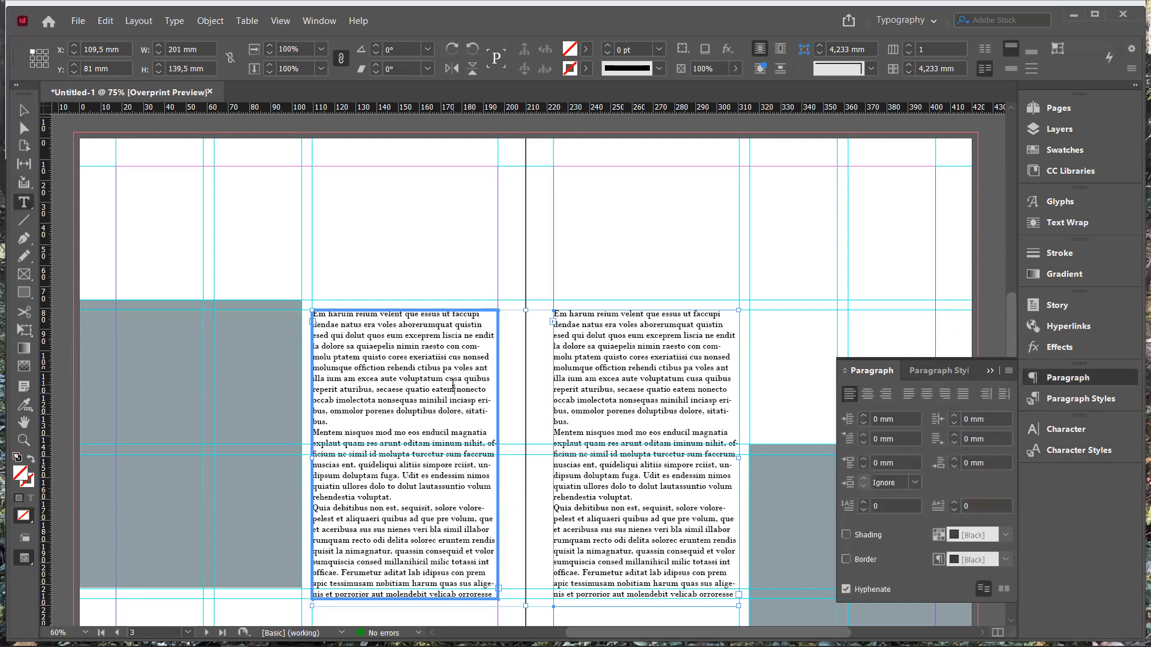
triple_click(453, 386)
click(452, 386)
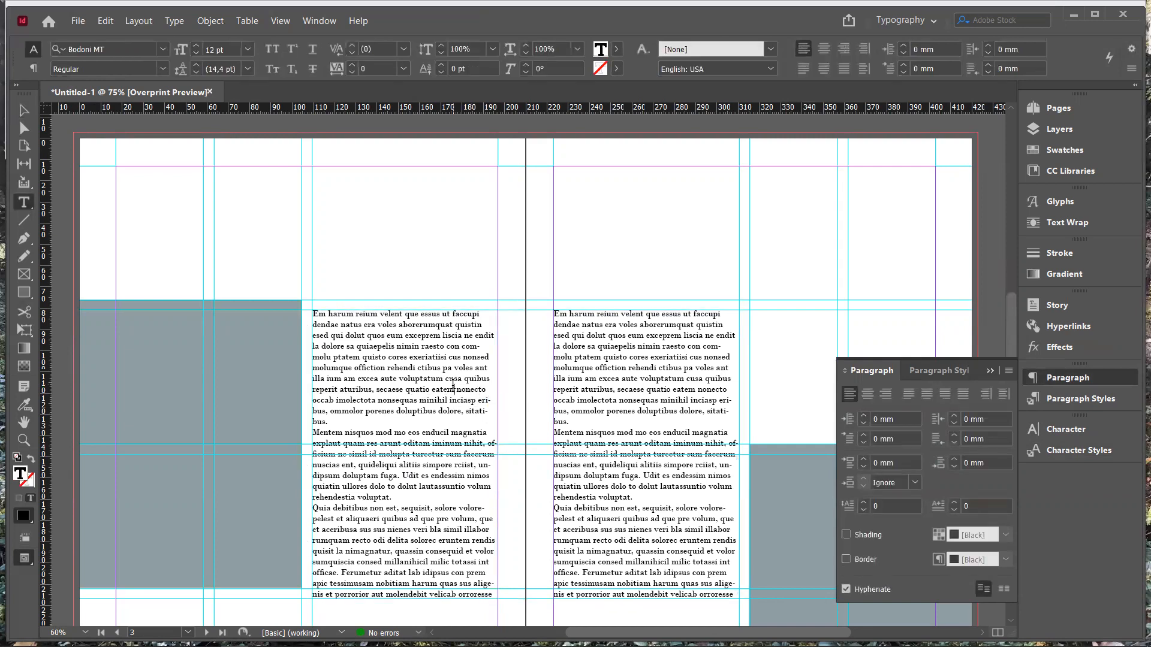
key(ctrl+a)
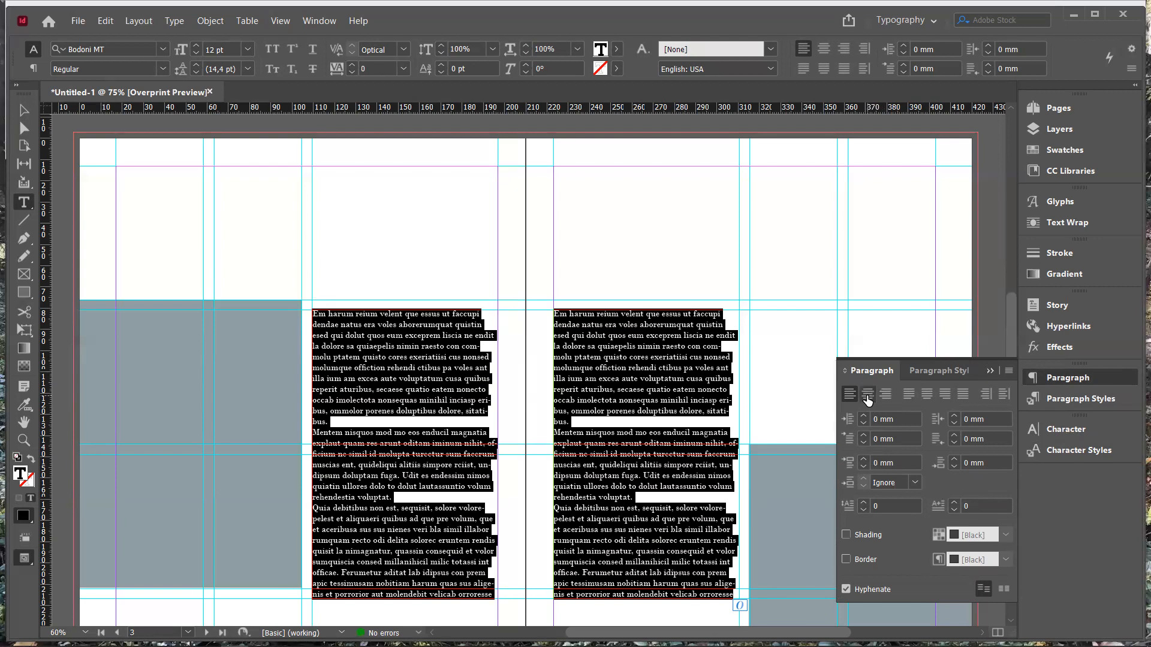
click(908, 395)
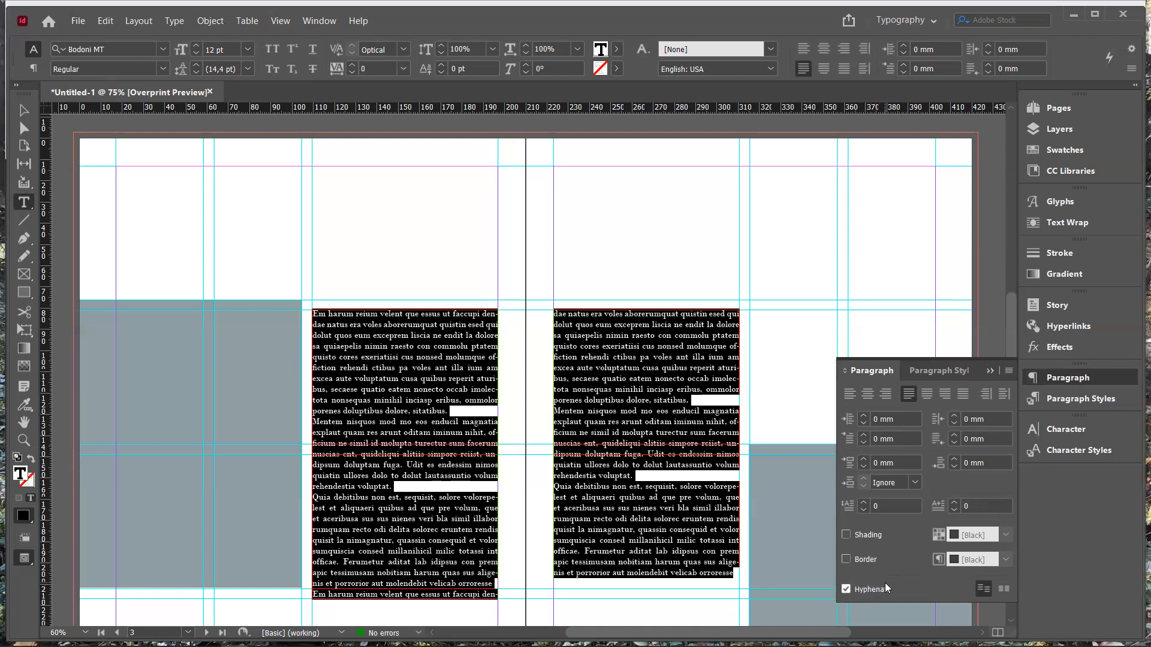
Step: Turn hyphenation off for the selected text and turn it back on
click(843, 592)
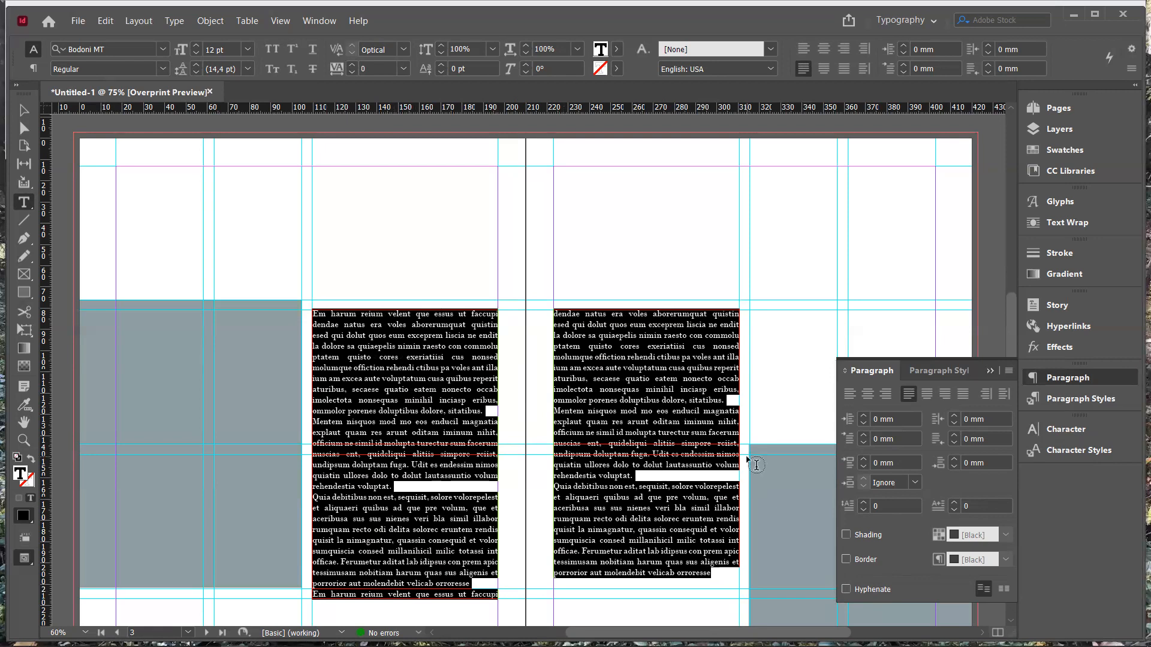
click(845, 589)
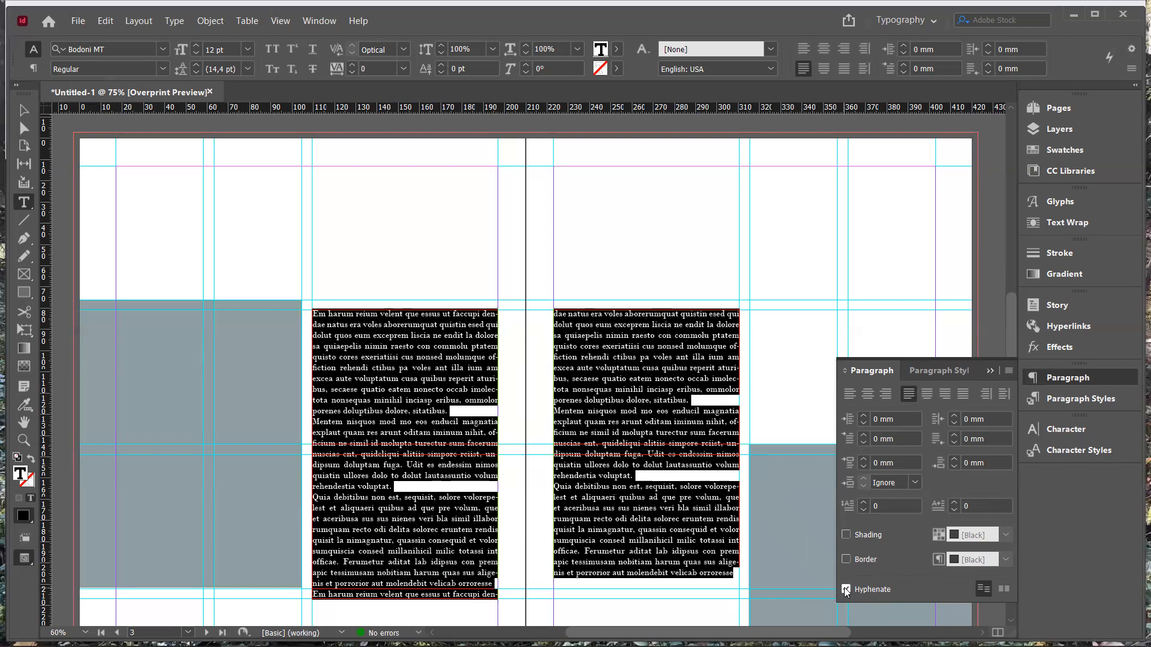
click(1009, 371)
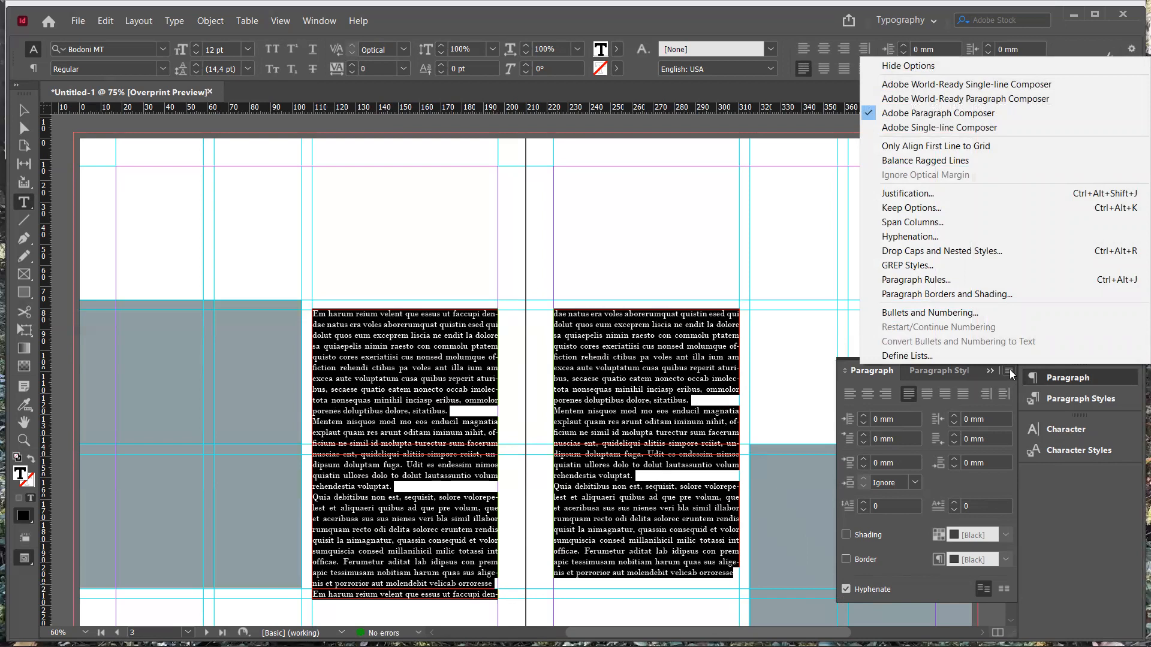
click(1009, 370)
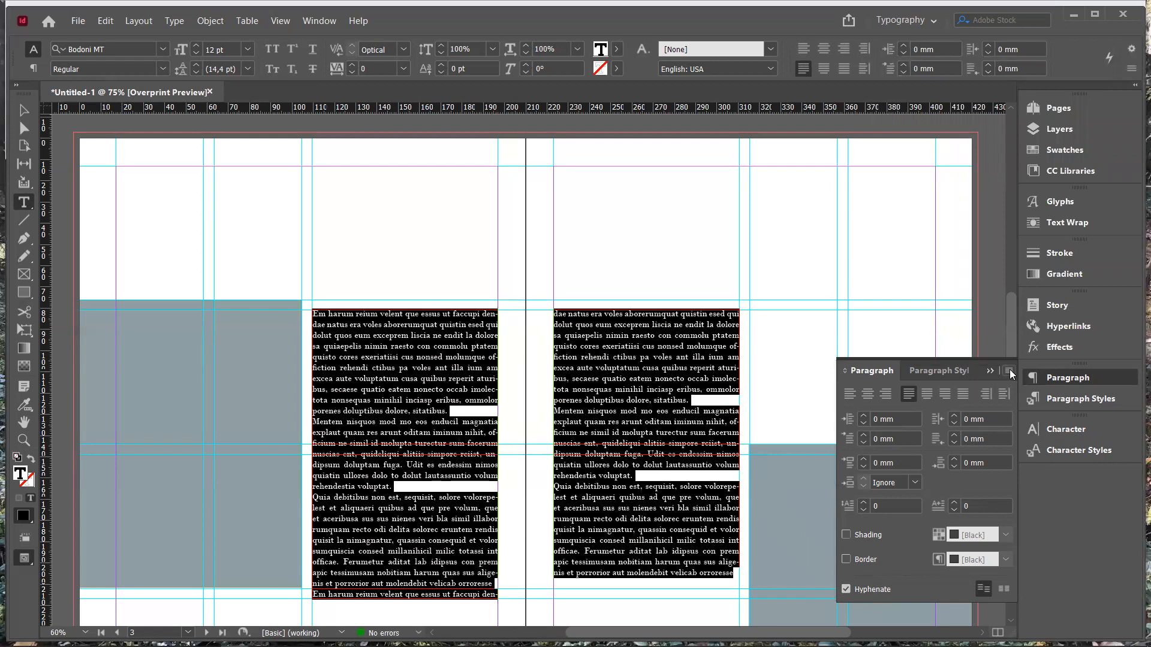
Step: Set hyphenation to words of at least 6 letters, 3 before last, toward Better Spacing, with Hyphenate Last Word and Hyphenate Across Column off
click(1009, 370)
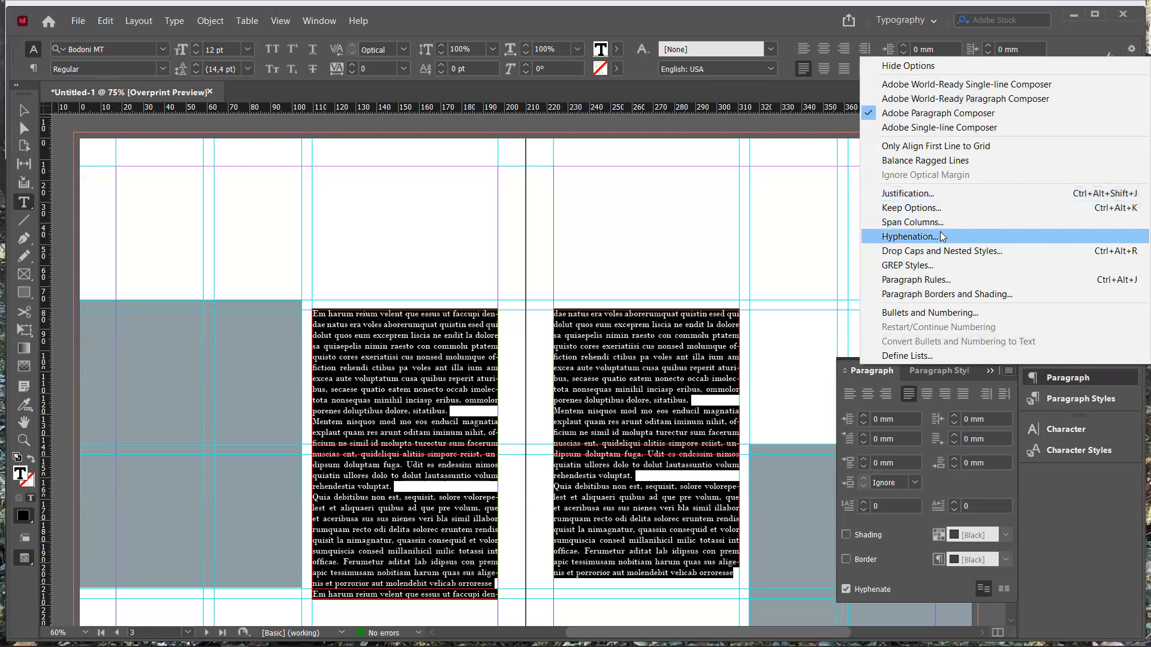
click(909, 236)
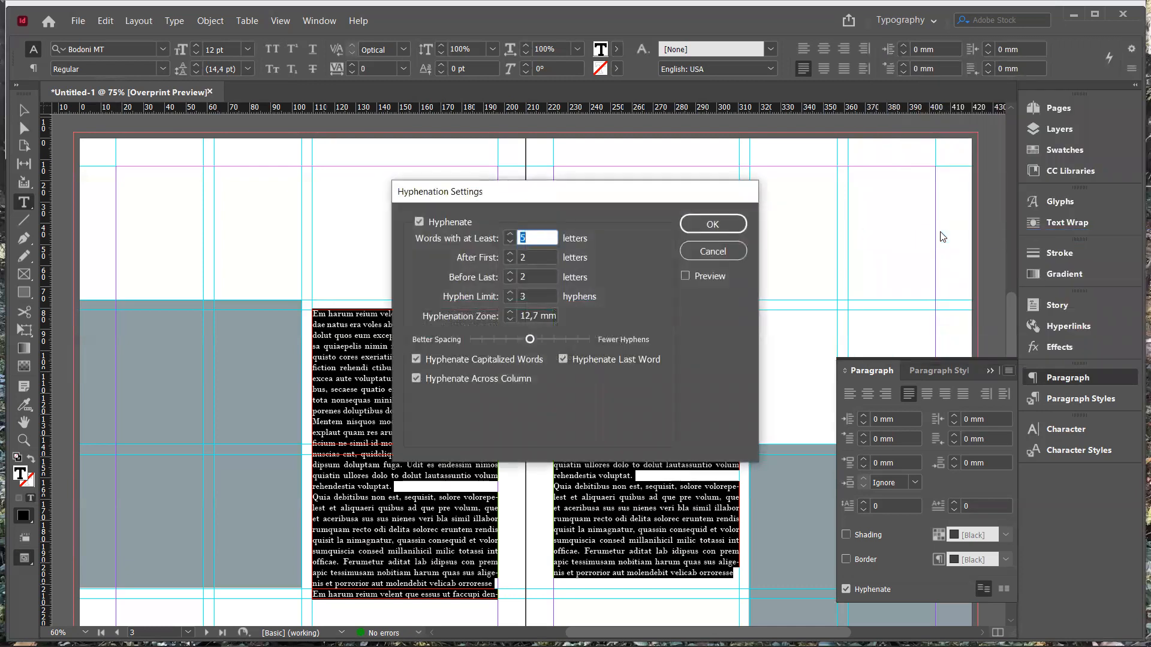
click(511, 235)
drag(530, 342, 516, 343)
click(563, 359)
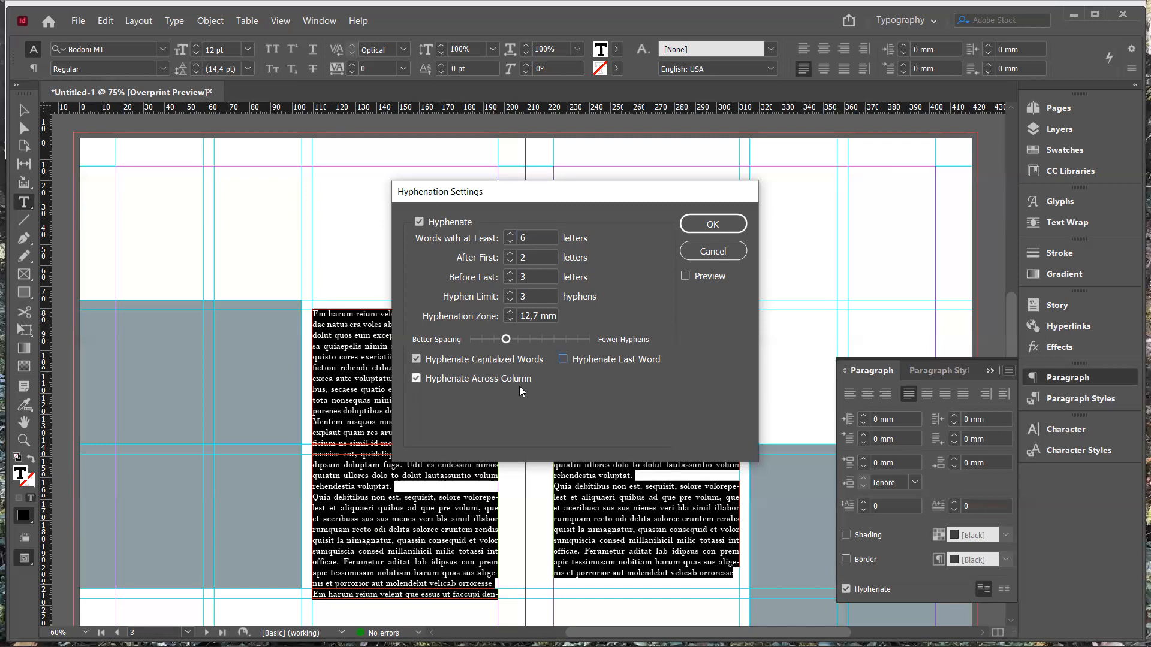
click(417, 381)
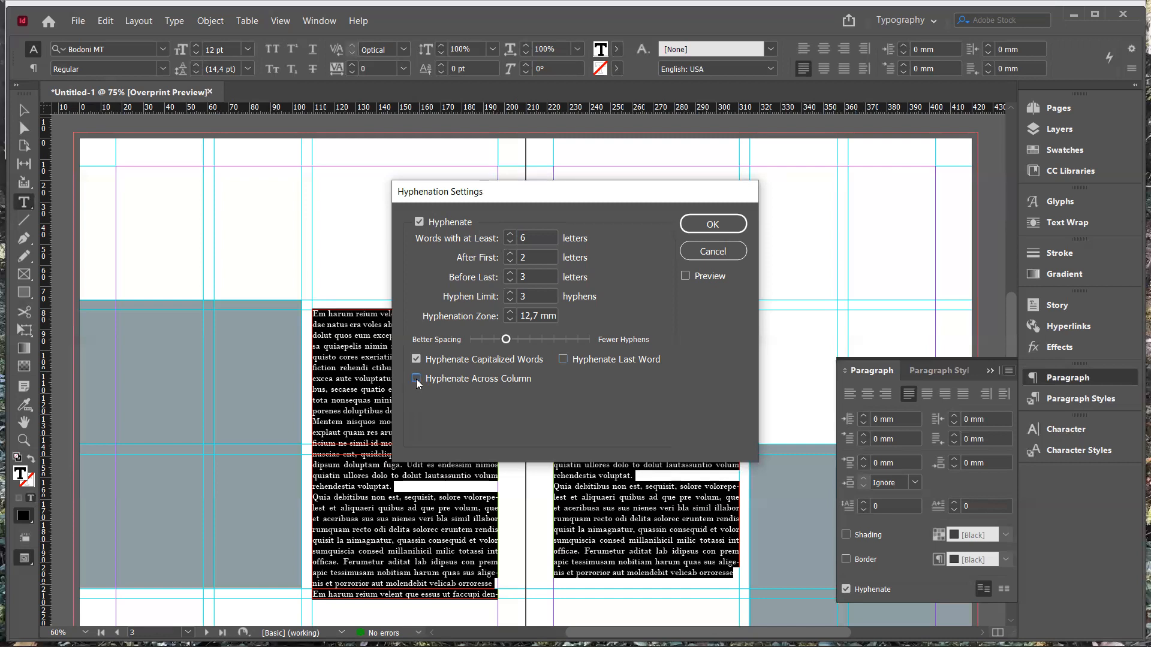
click(711, 225)
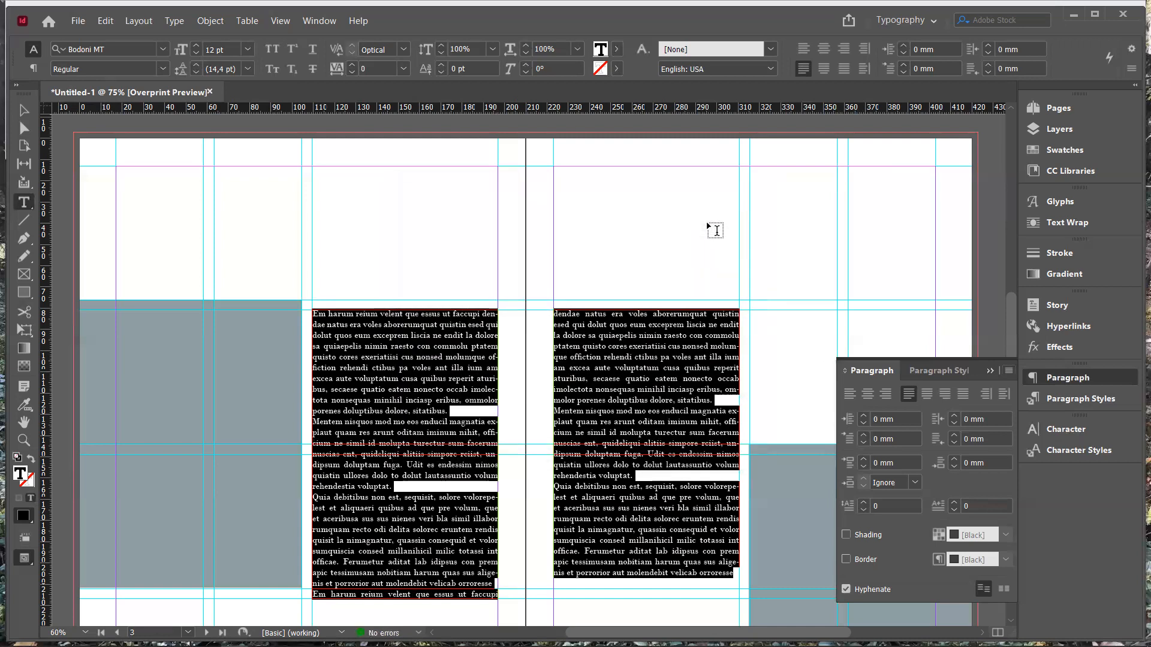
Step: In the selected text's justification settings, set glyph scaling to a 97% minimum and a 105% maximum
click(1009, 371)
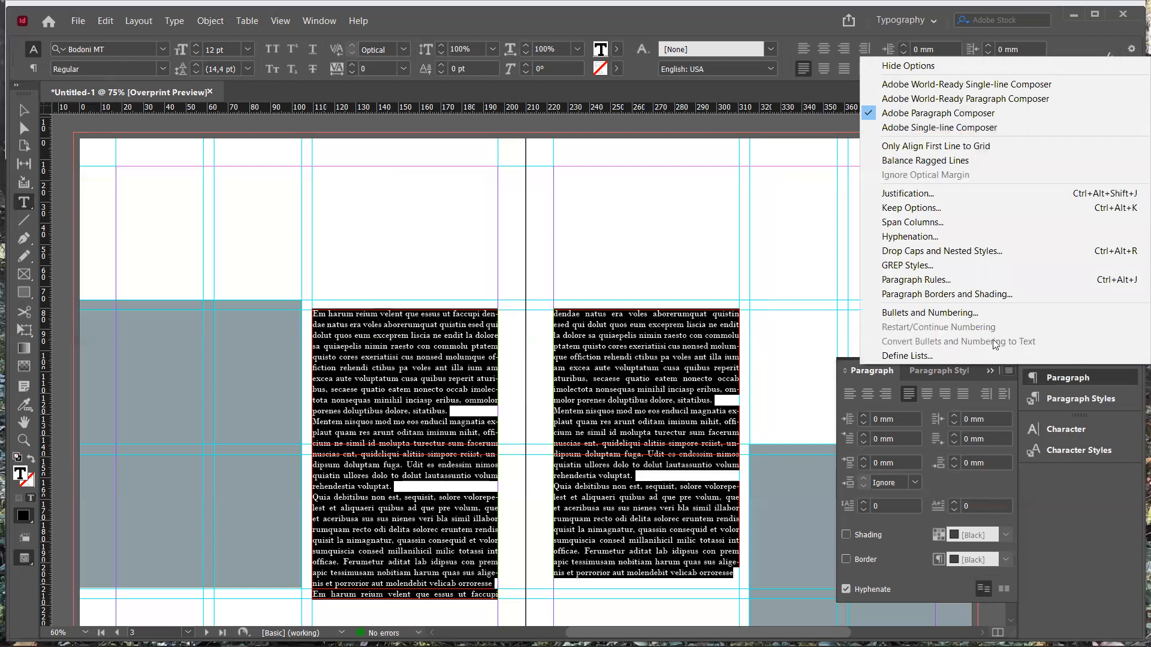
click(939, 198)
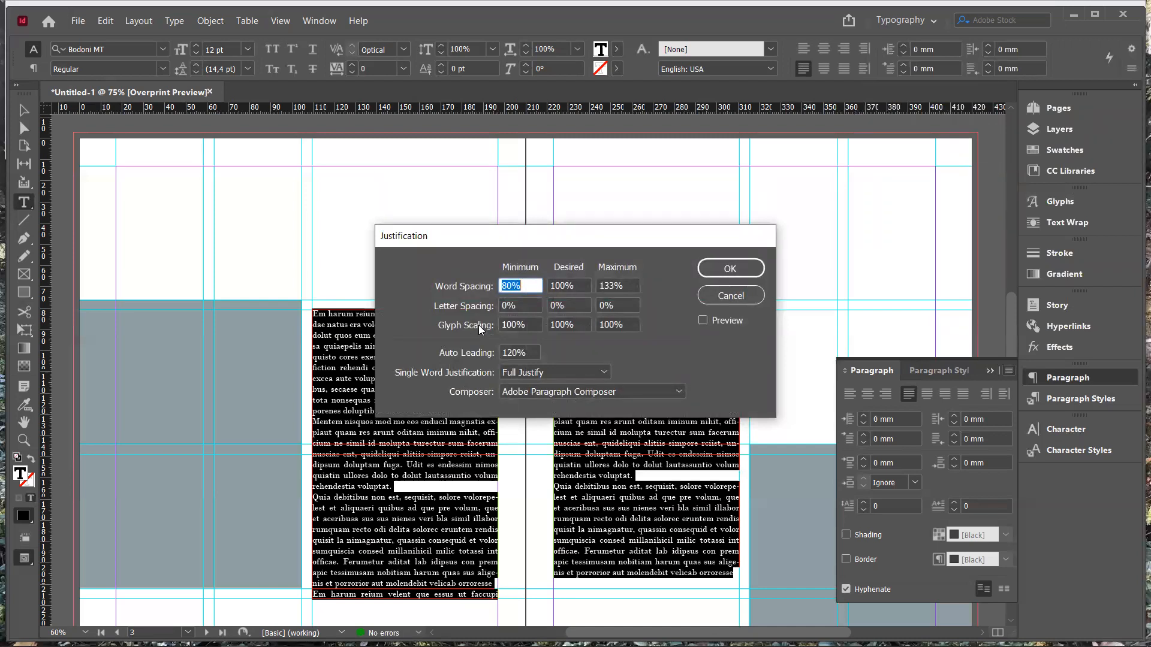
click(512, 325)
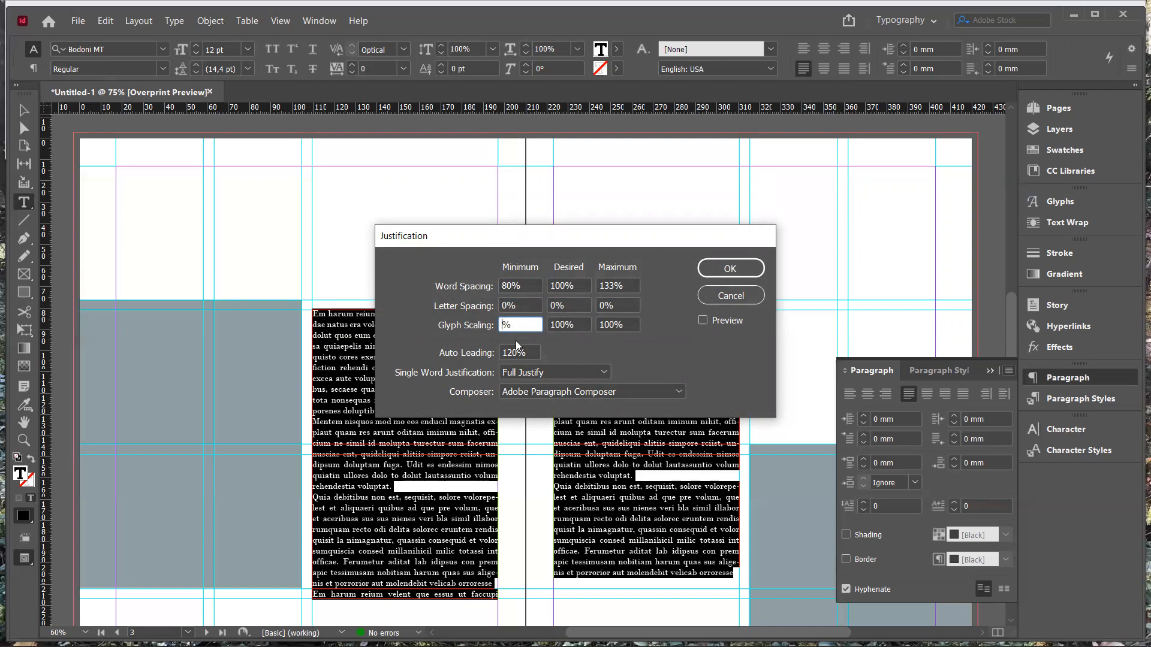
text(97)
click(609, 325)
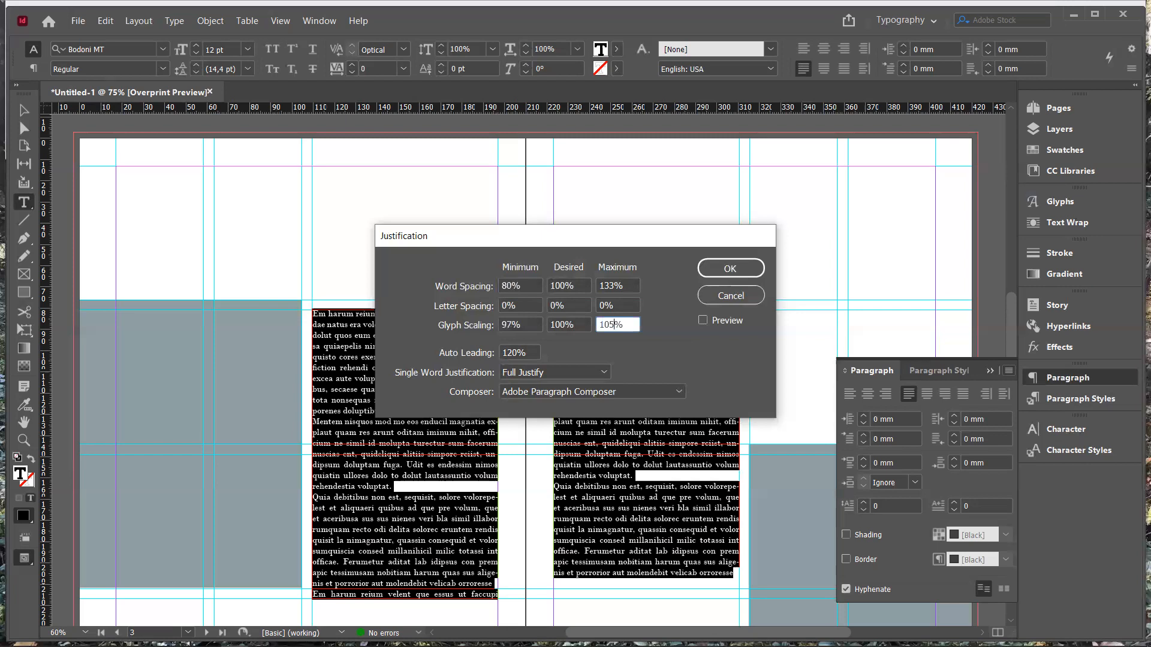
Step: Set the justification letter spacing to a minimum of -15% and a maximum of 8%
click(504, 306)
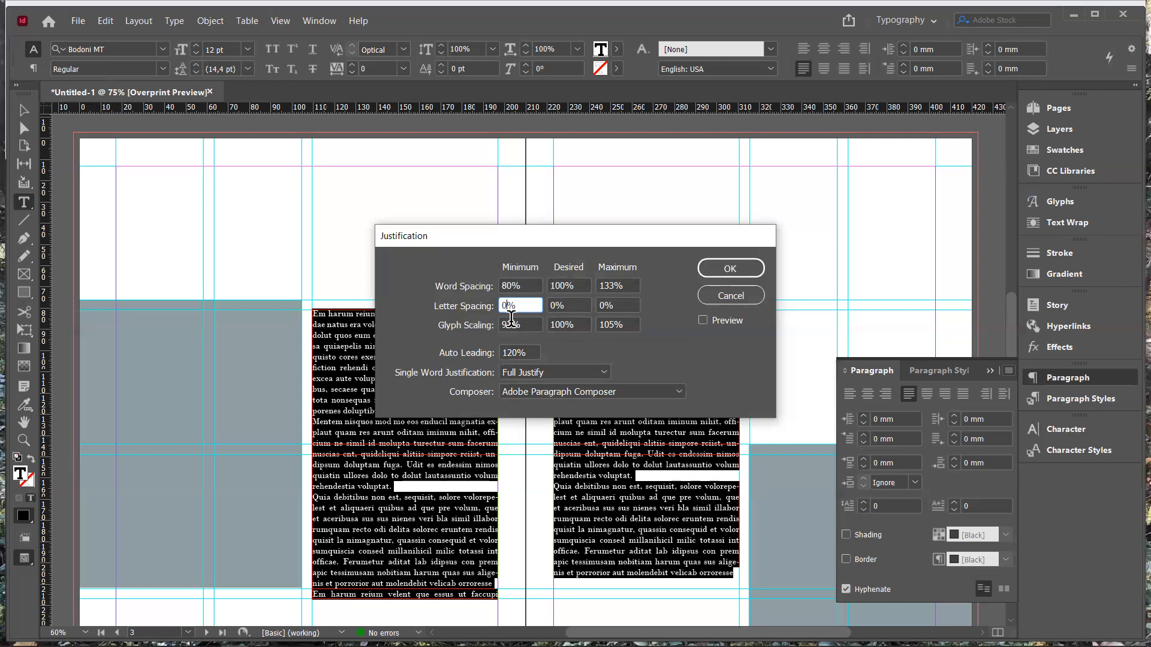
key(BackSpace)
text(-15)
click(603, 305)
key(BackSpace)
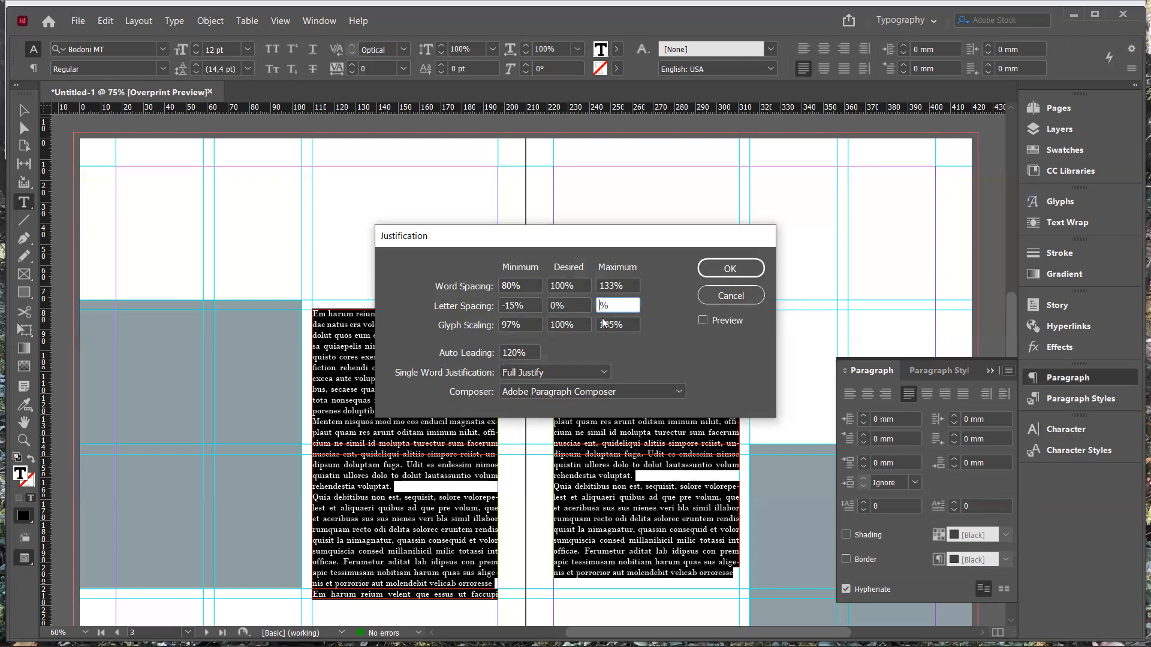
text(10)
key(BackSpace)
key(BackSpace)
text(8)
Step: Set the maximum word spacing to 110% and apply the justification settings to the selected text
click(613, 285)
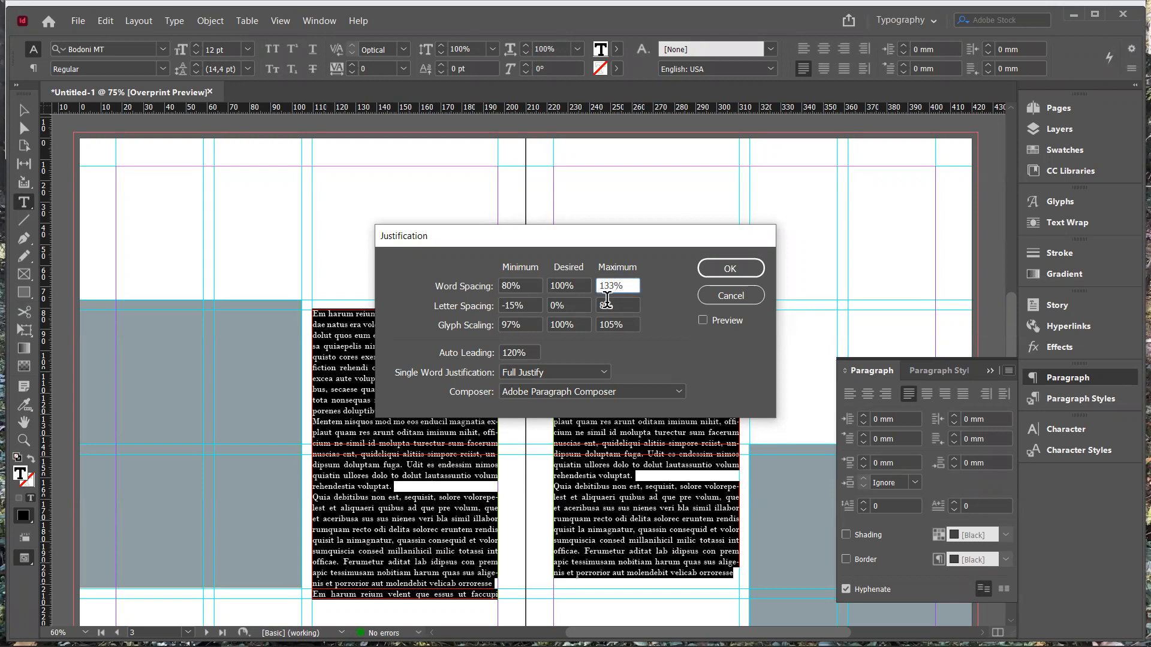
key(BackSpace)
key(BackSpace)
text(10)
click(737, 274)
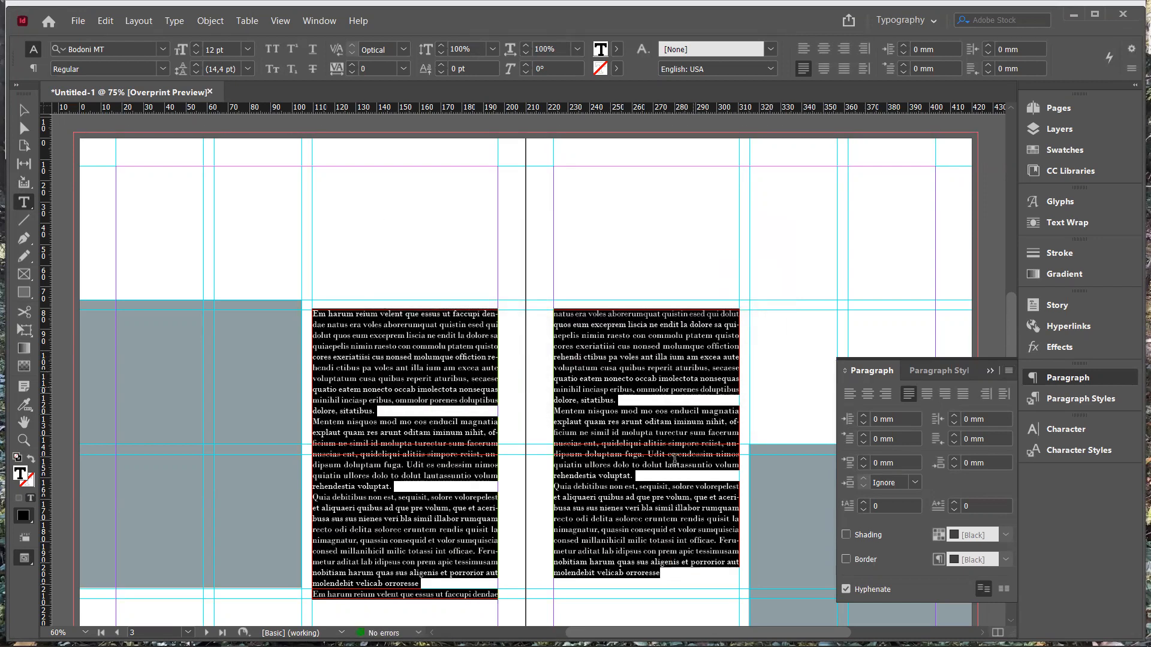
Step: Reopen the selected text's justification settings to review the word, letter and glyph values, and leave without changes
click(1011, 370)
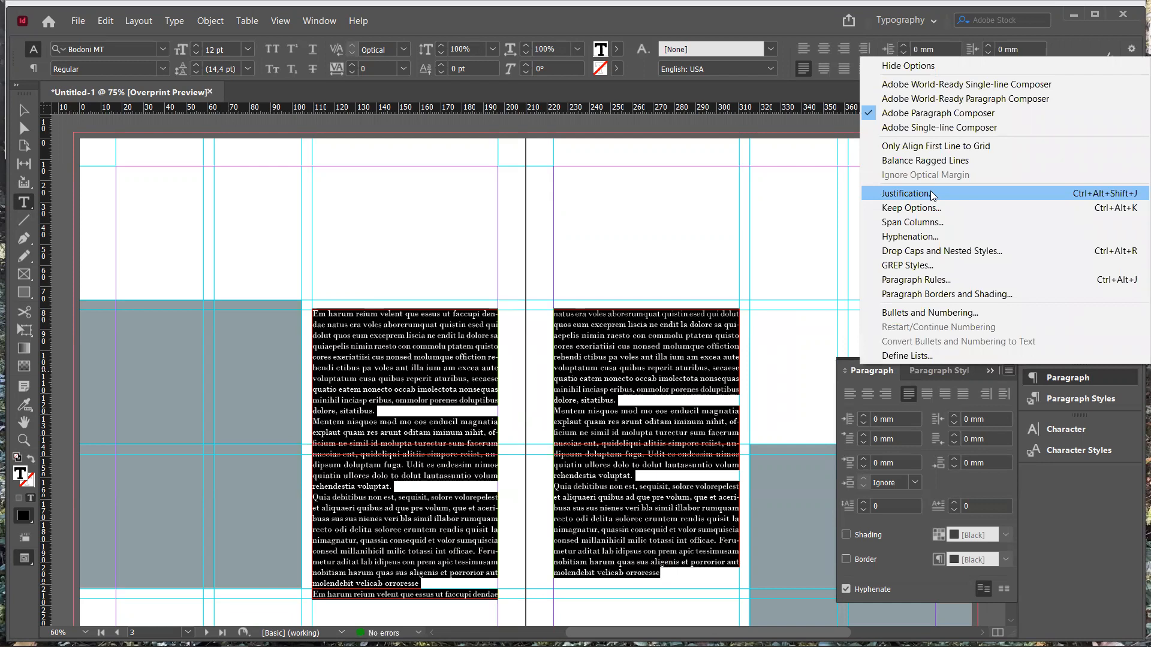
click(1059, 504)
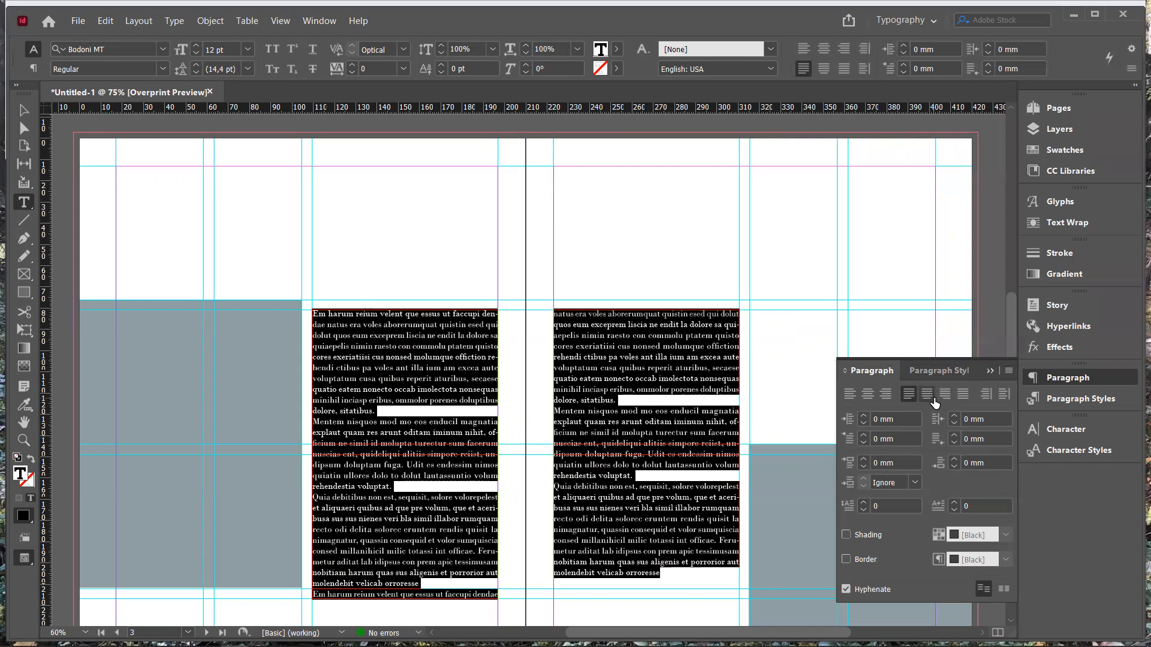
click(1008, 371)
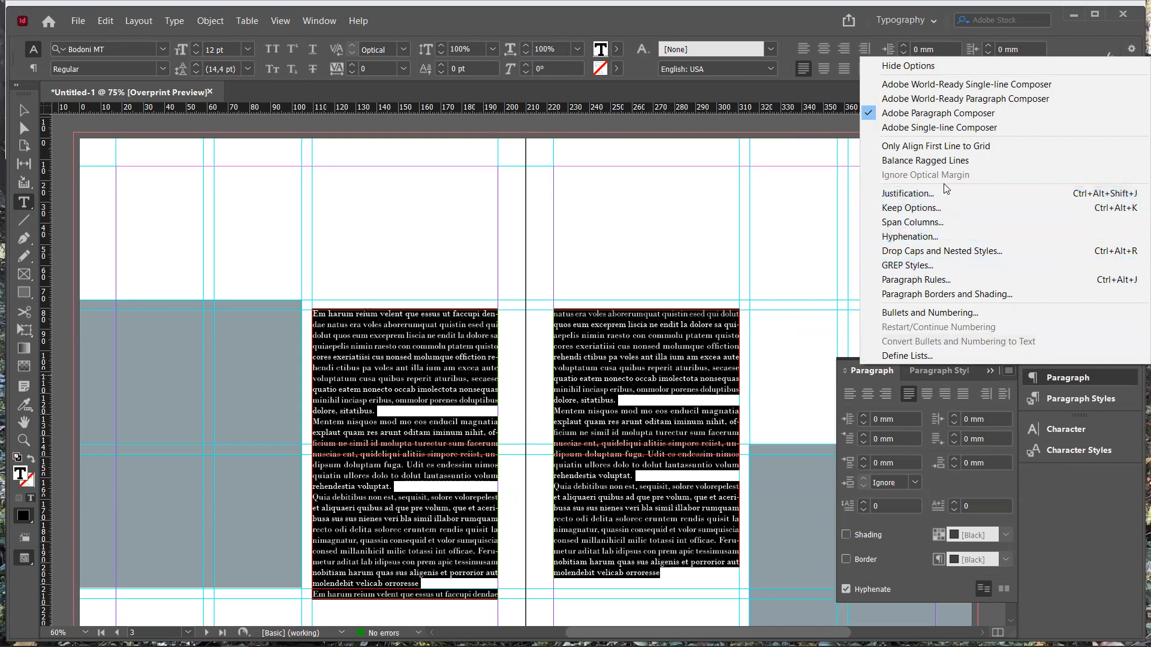
click(907, 193)
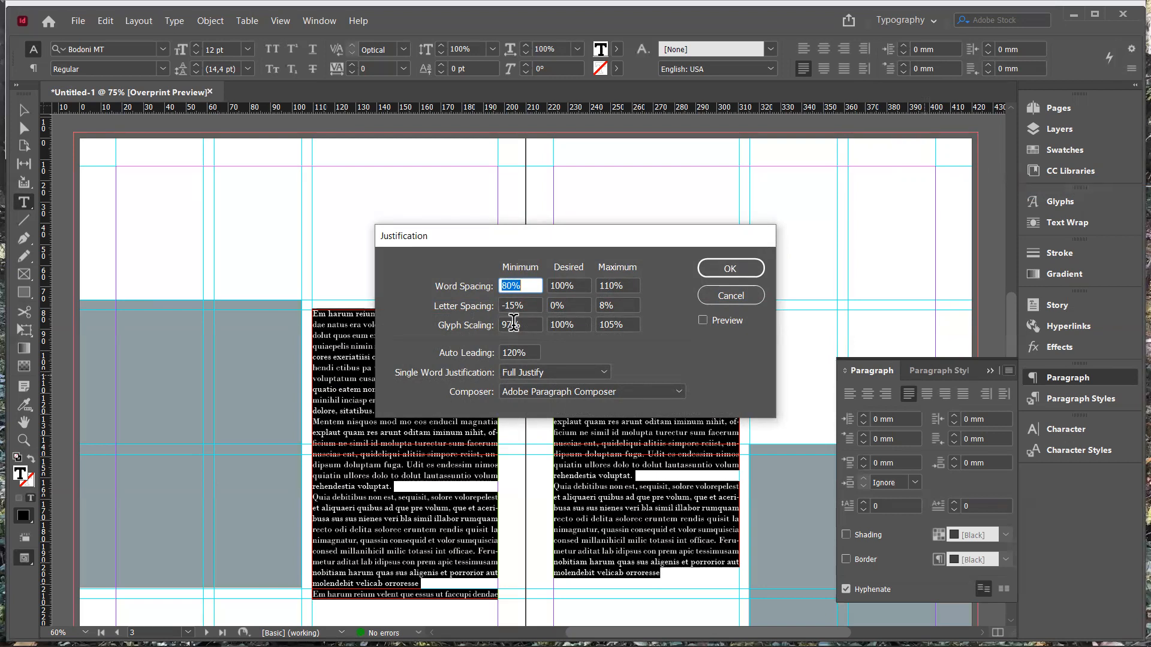
click(728, 296)
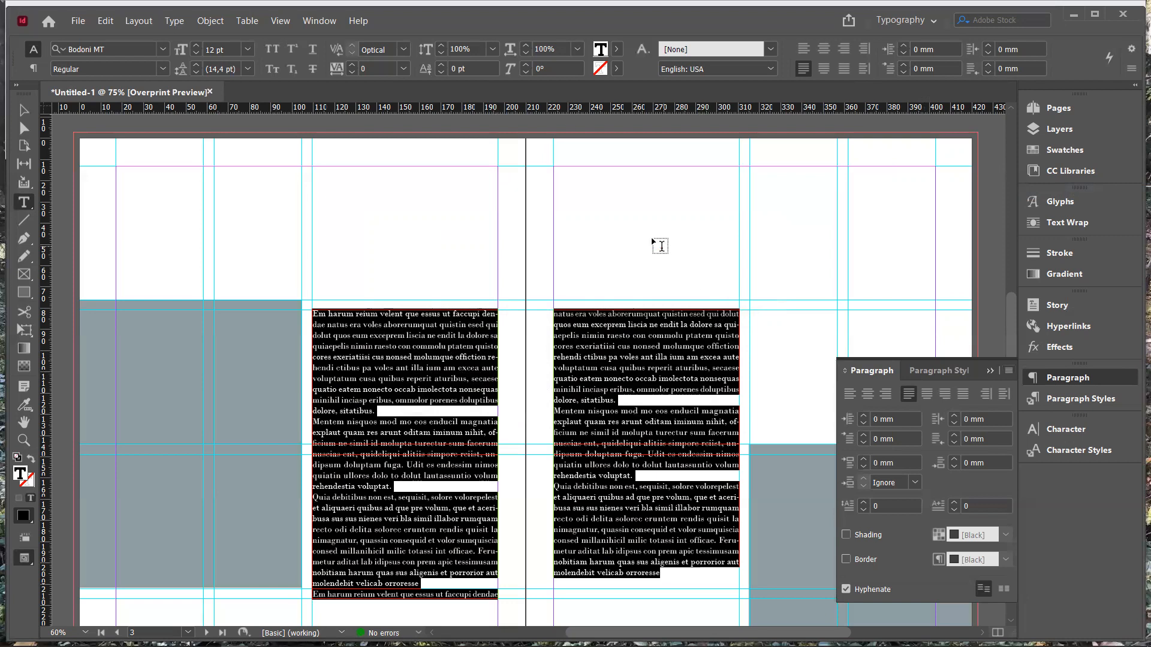
Step: Go to page 4 and bring the empty spread 4-5 into view
click(1065, 113)
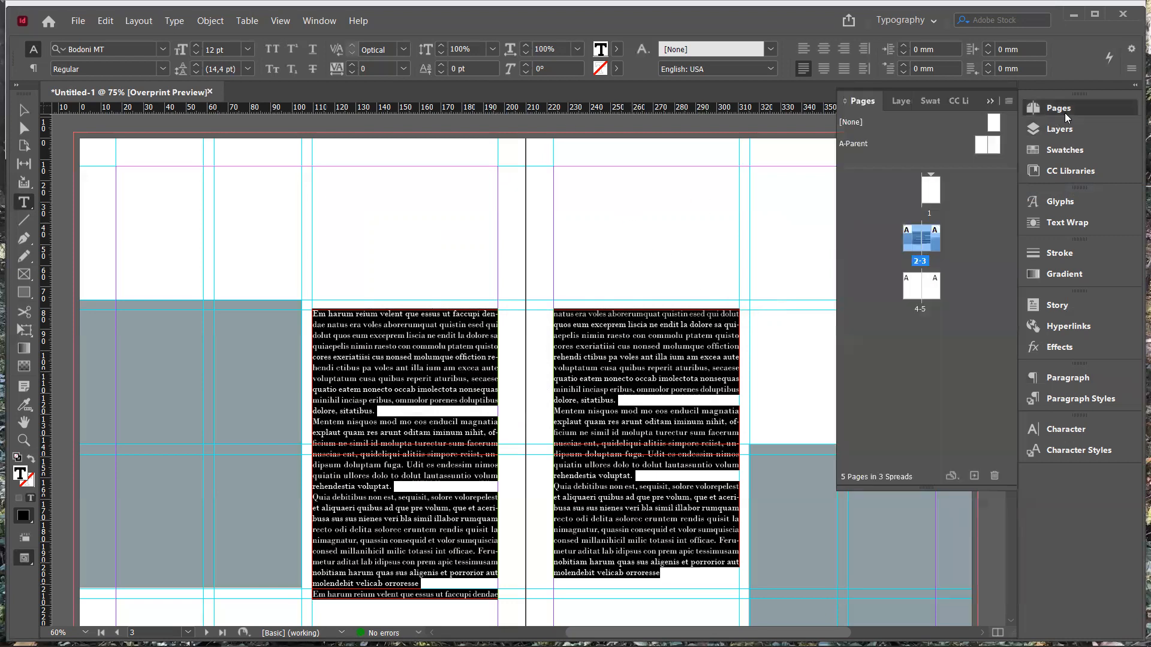
double_click(911, 286)
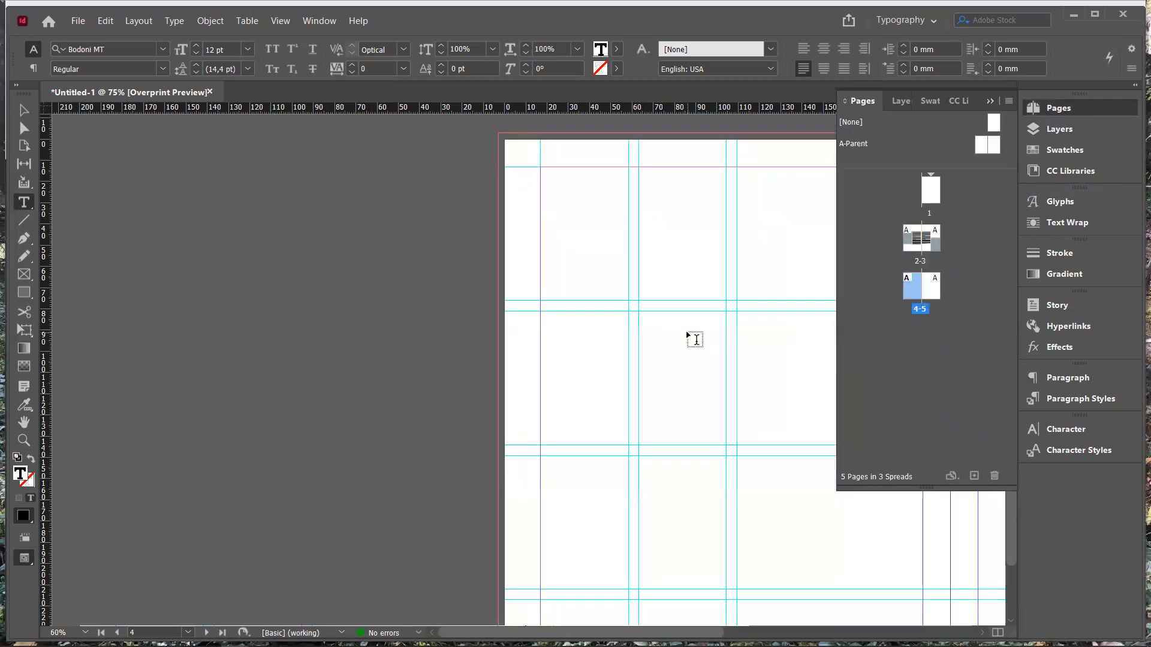
scroll(695, 339, right, 8)
scroll(695, 339, down, 2)
scroll(695, 339, up, 2)
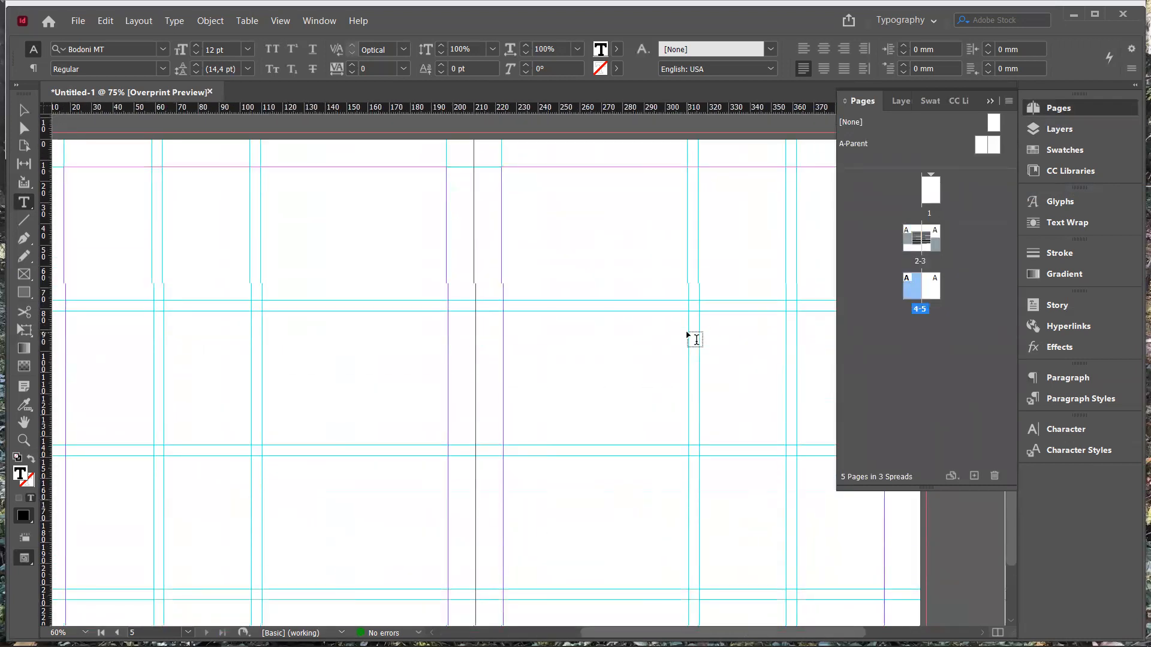
Step: Place the Nea_katsoo image from the kuvia folder in Documents, leaving Replace Selected Item on
click(77, 22)
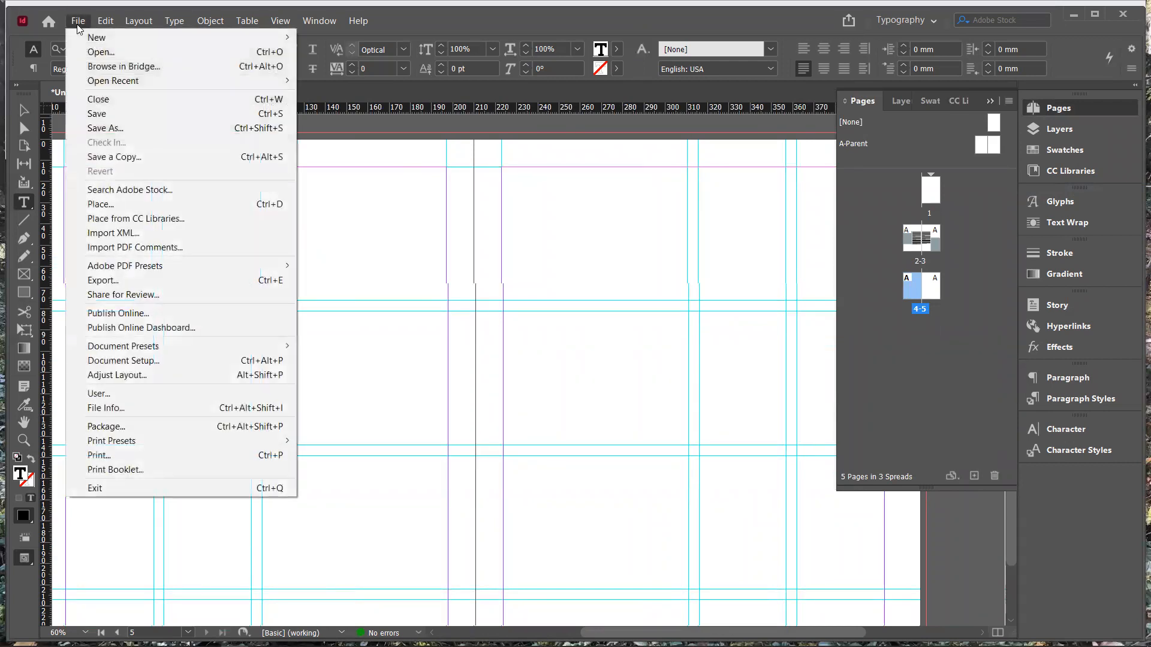
click(106, 203)
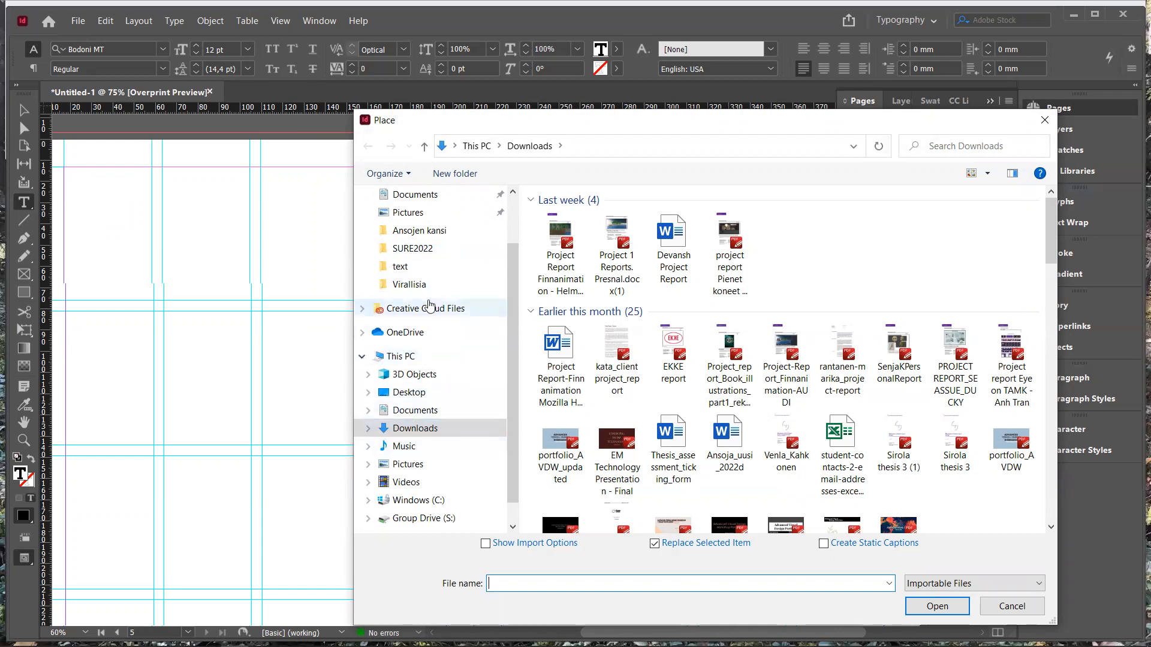
scroll(428, 291, up, 1)
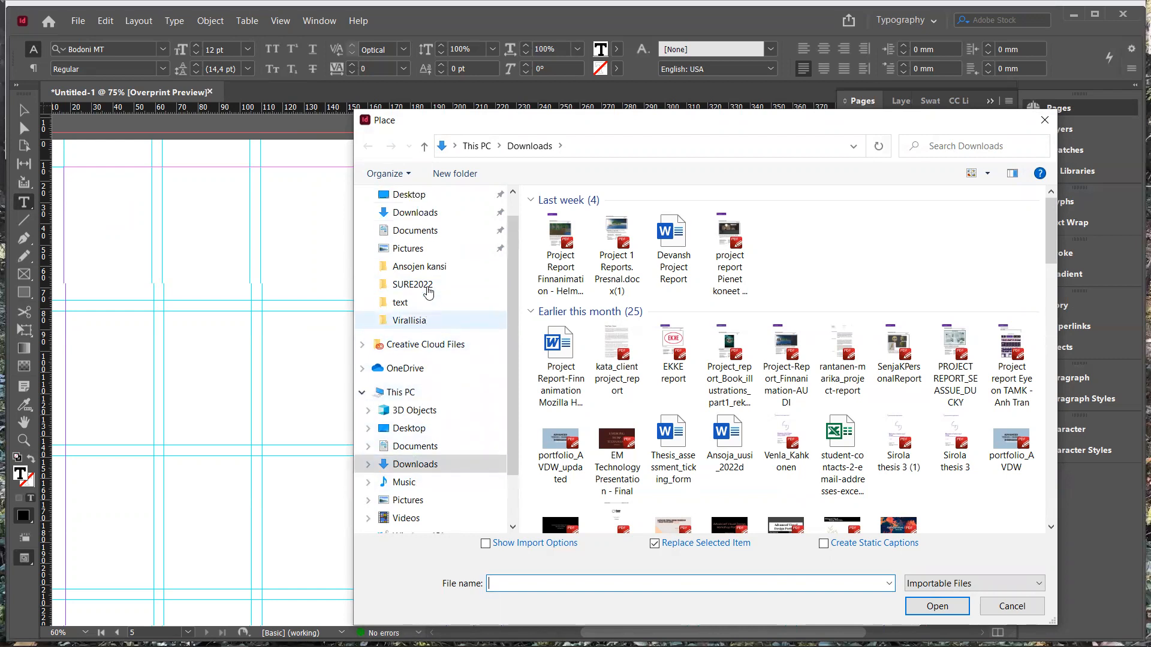
click(425, 237)
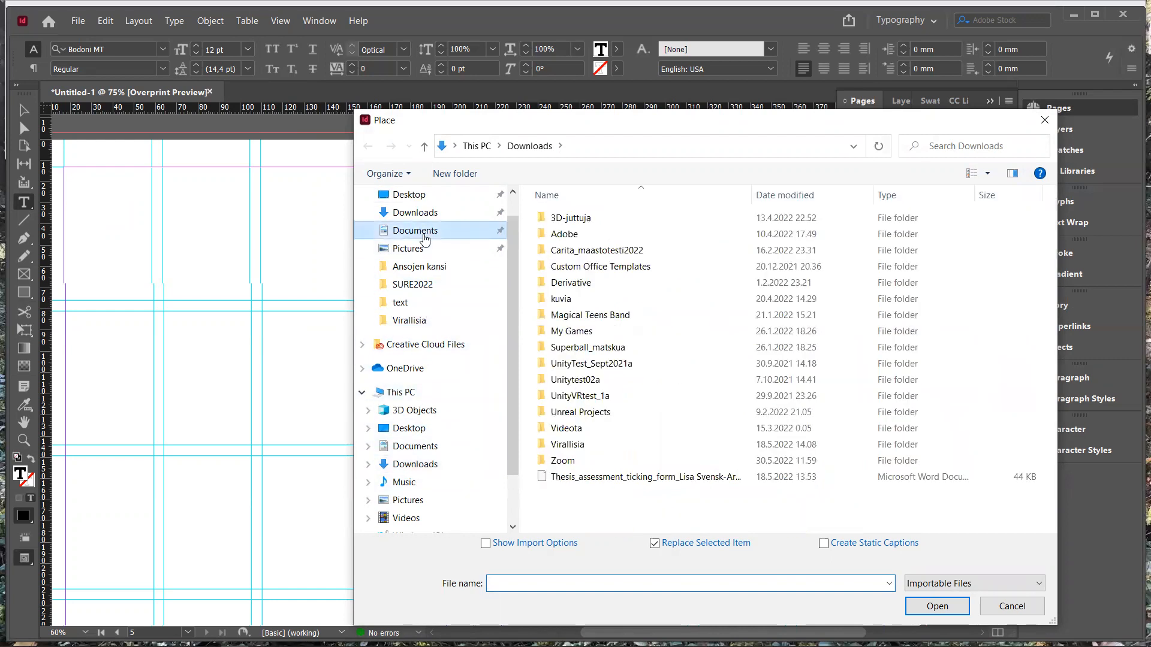
double_click(544, 298)
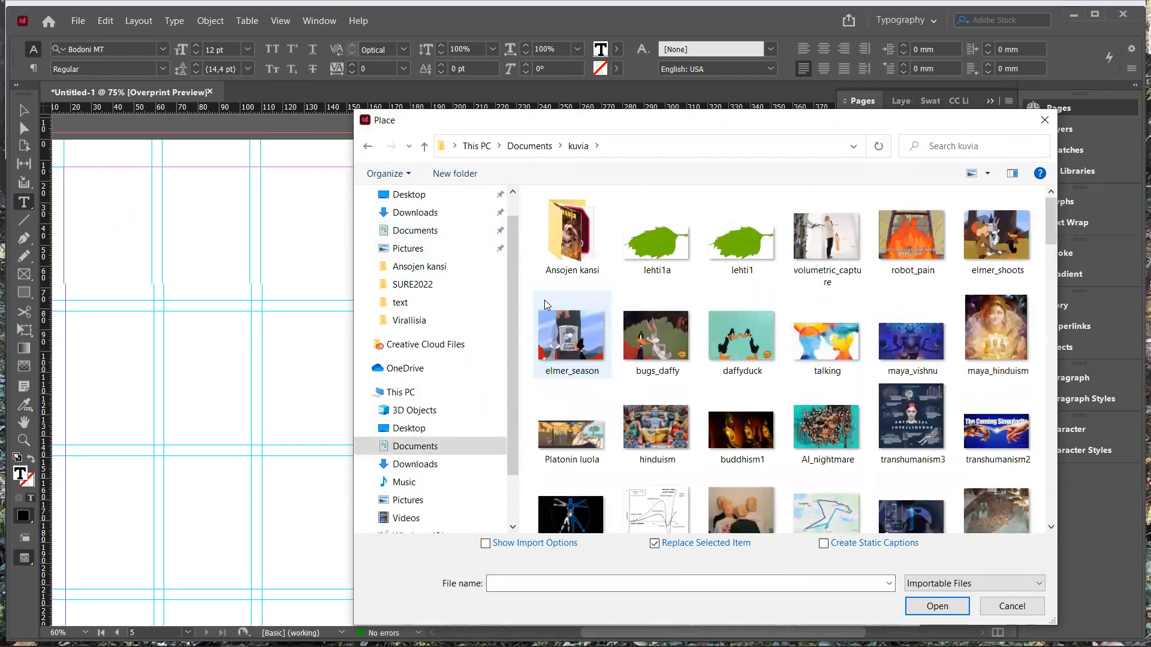
click(658, 337)
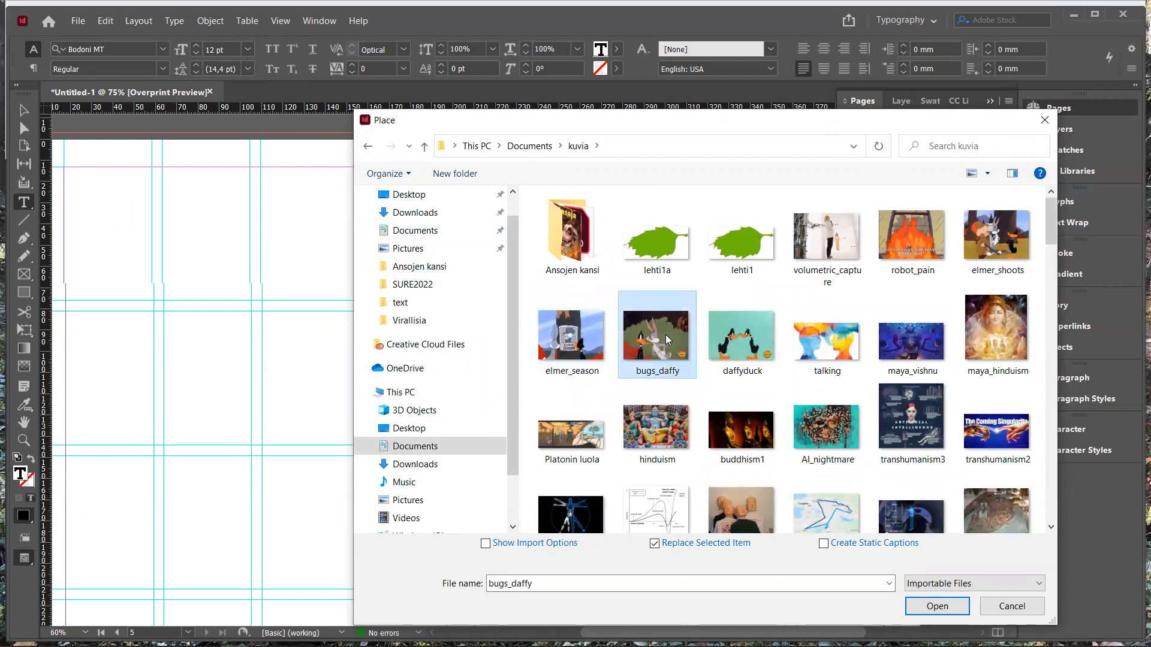
scroll(667, 340, down, 5)
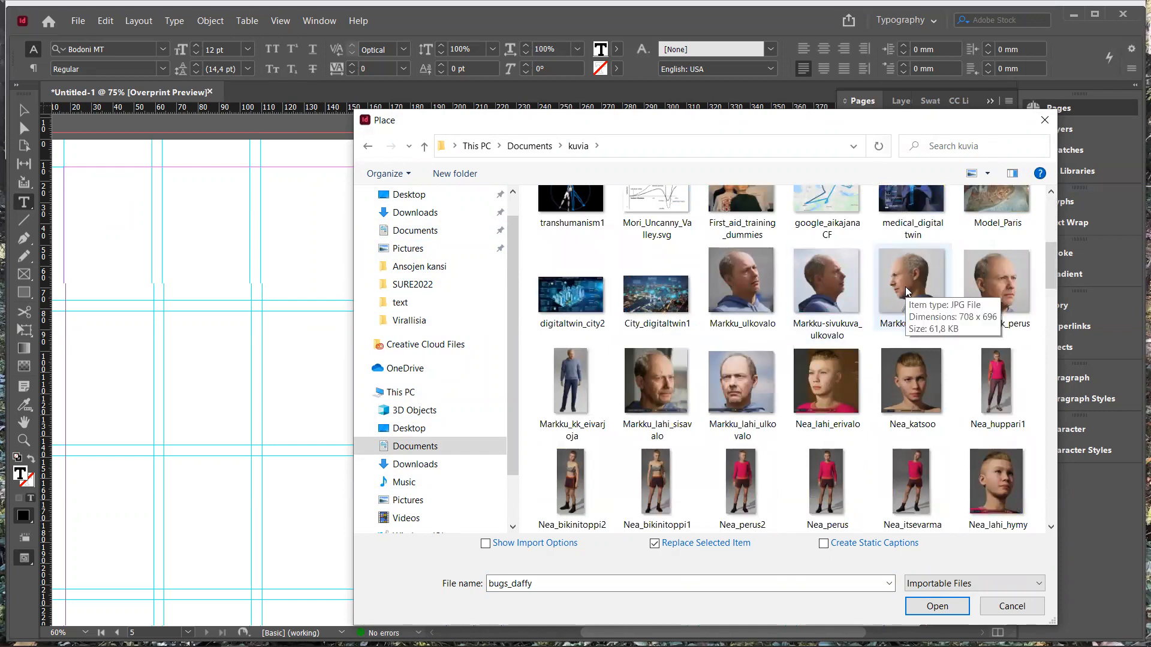
click(923, 398)
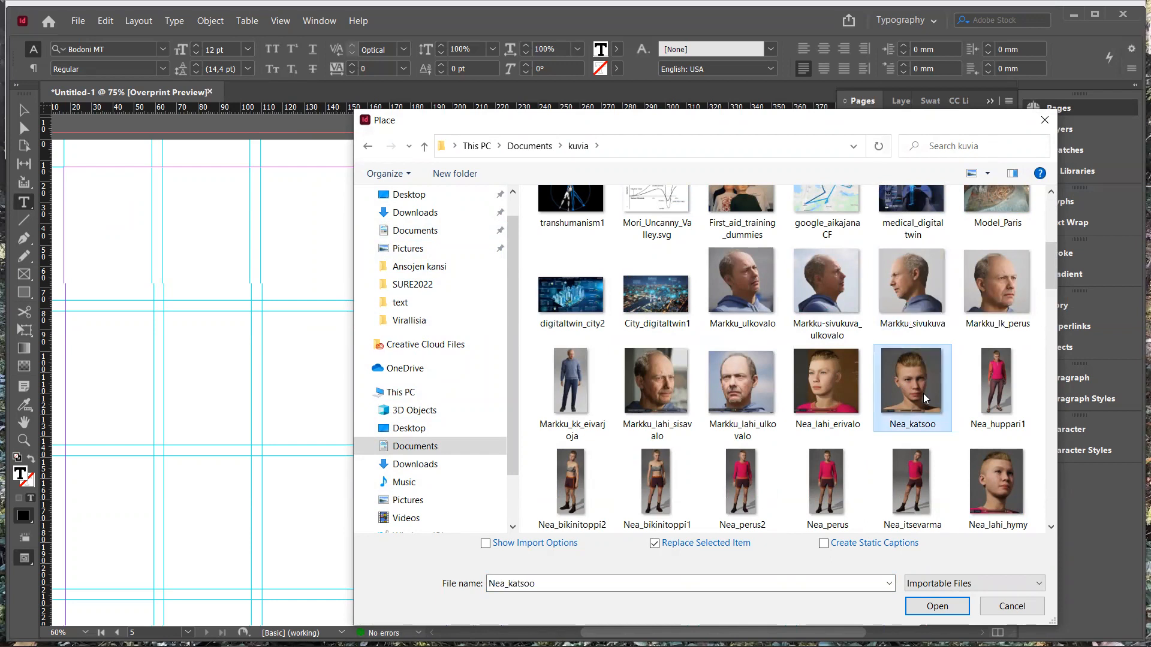
double_click(924, 397)
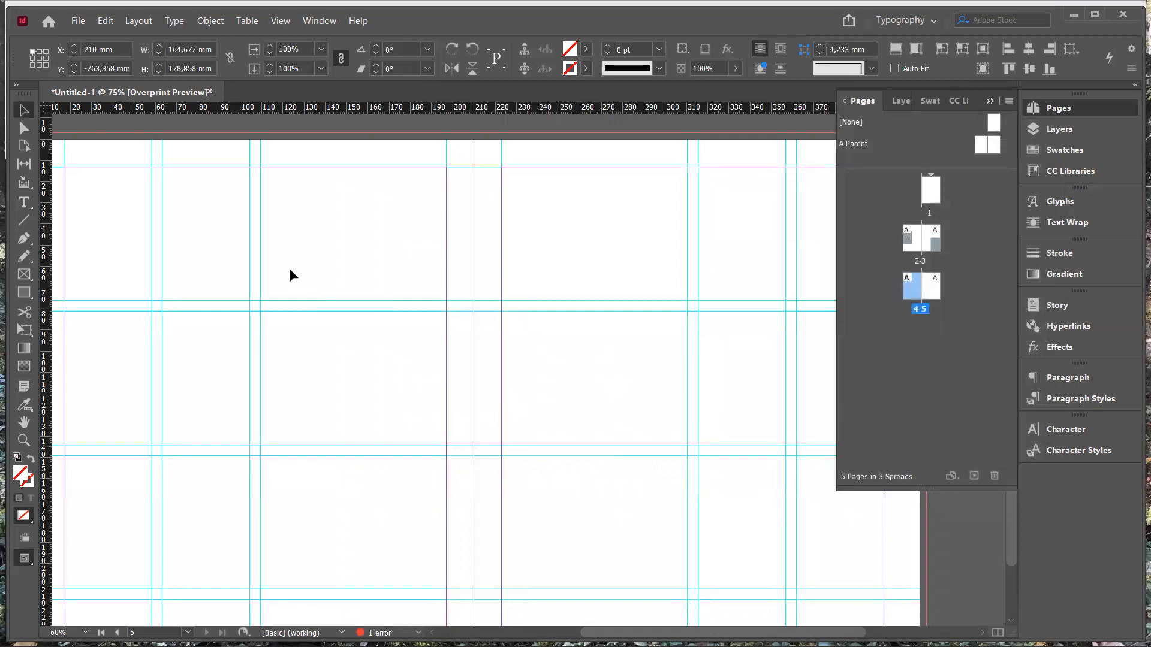
Step: Place the Nea_katsoo image from the kuvia folder on page 4 with Replace Selected Item off, at X 63,25 mm and Y 81 mm
scroll(223, 321, down, 3)
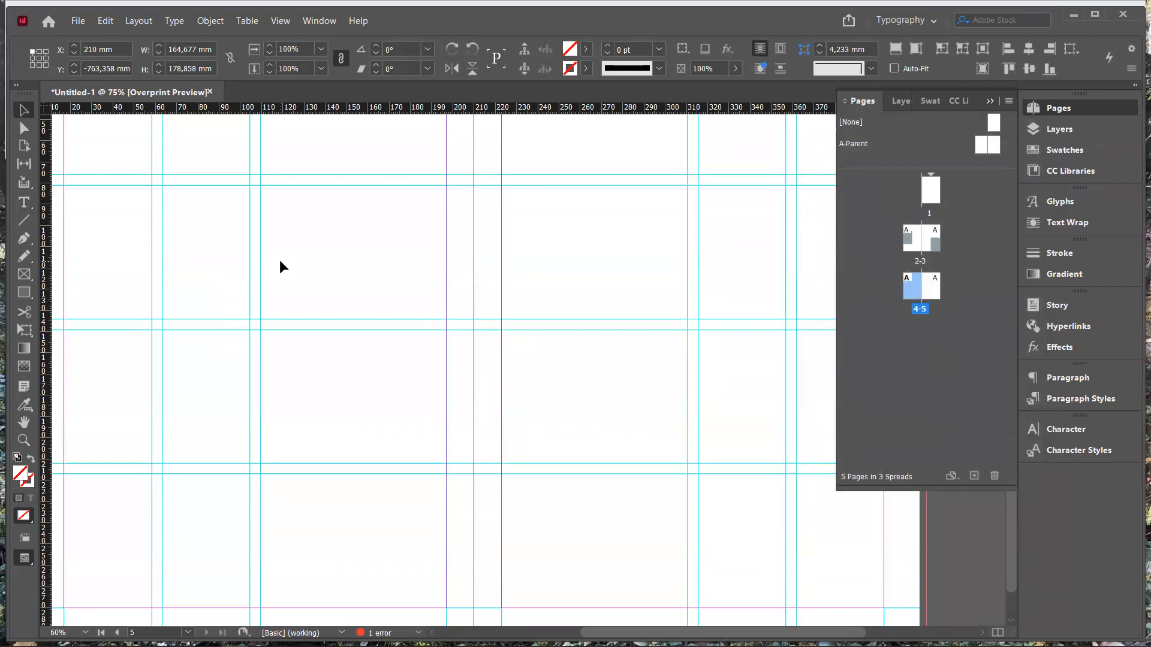
scroll(280, 260, up, 15)
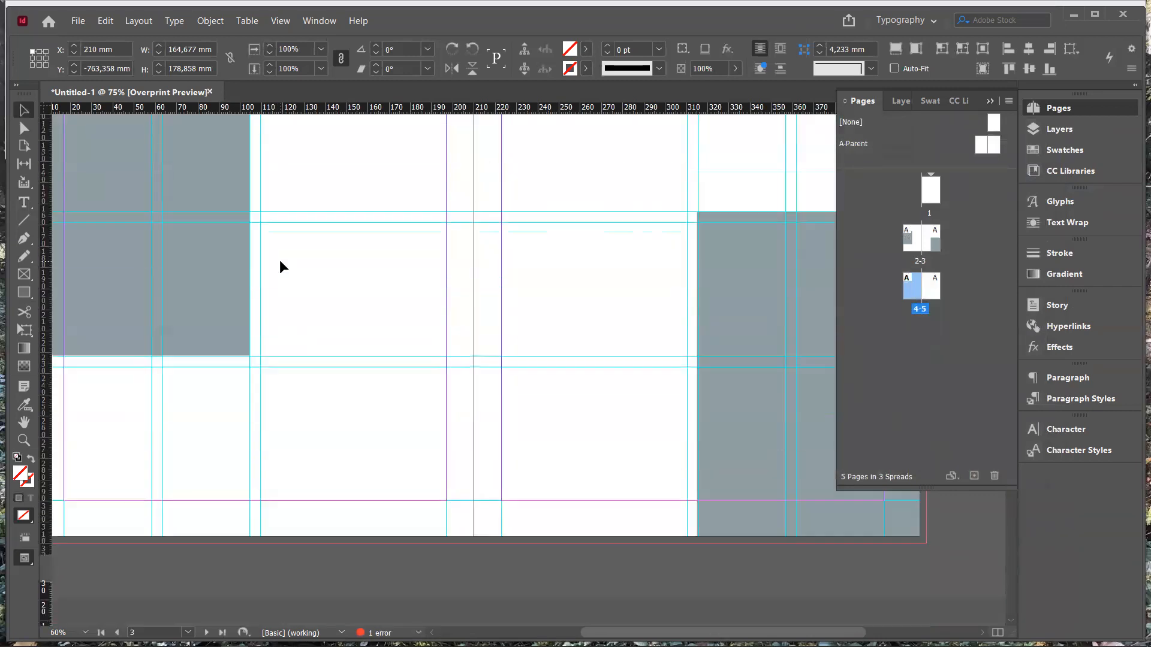
scroll(279, 261, down, 15)
scroll(280, 260, left, 3)
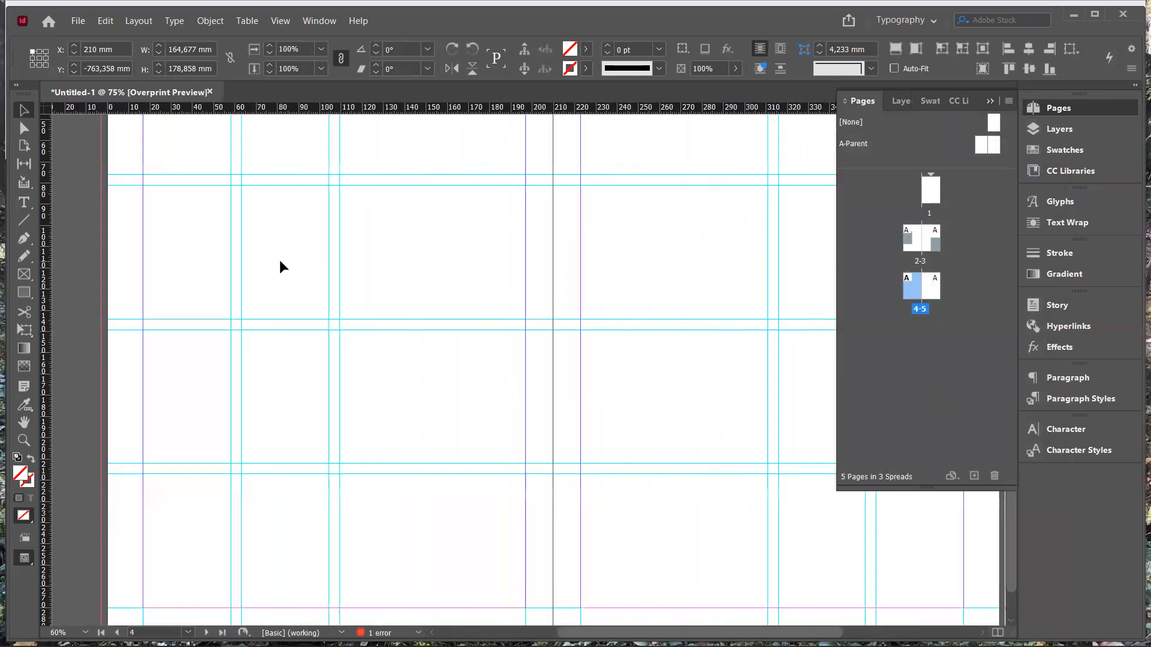
scroll(281, 262, down, 1)
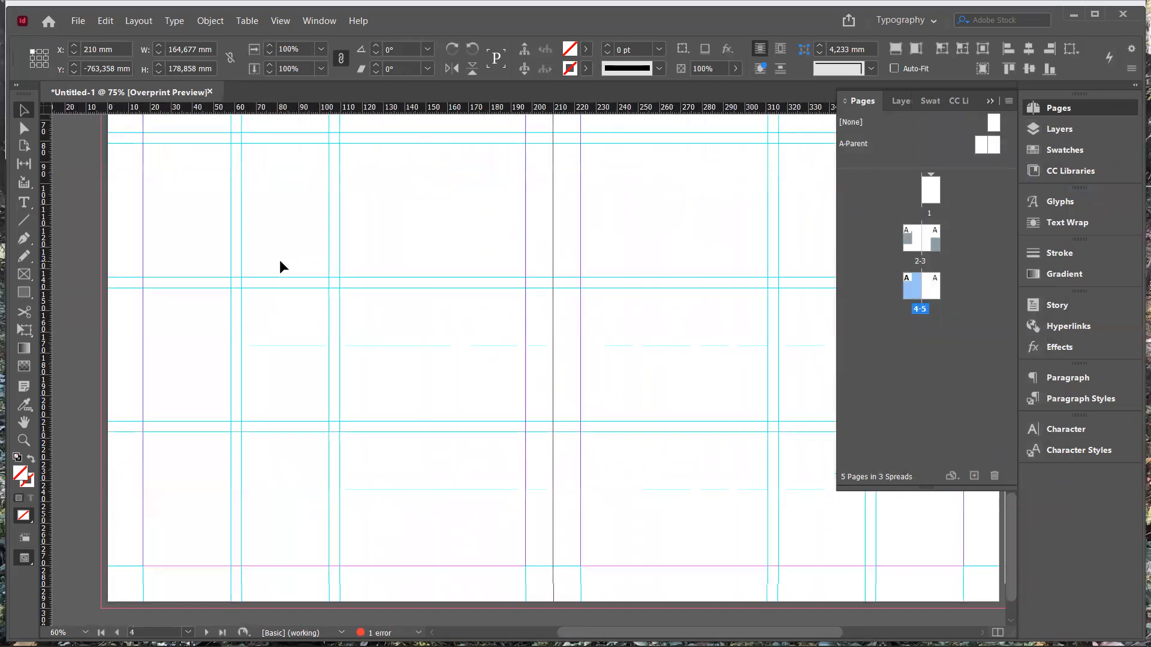
click(79, 20)
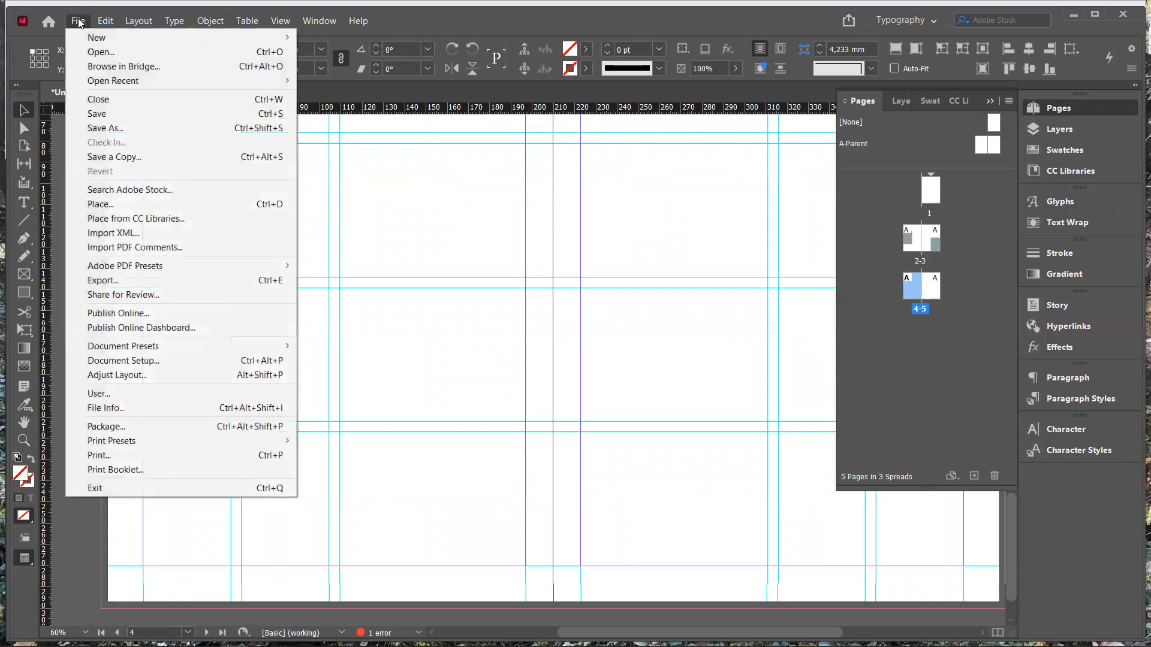
click(116, 204)
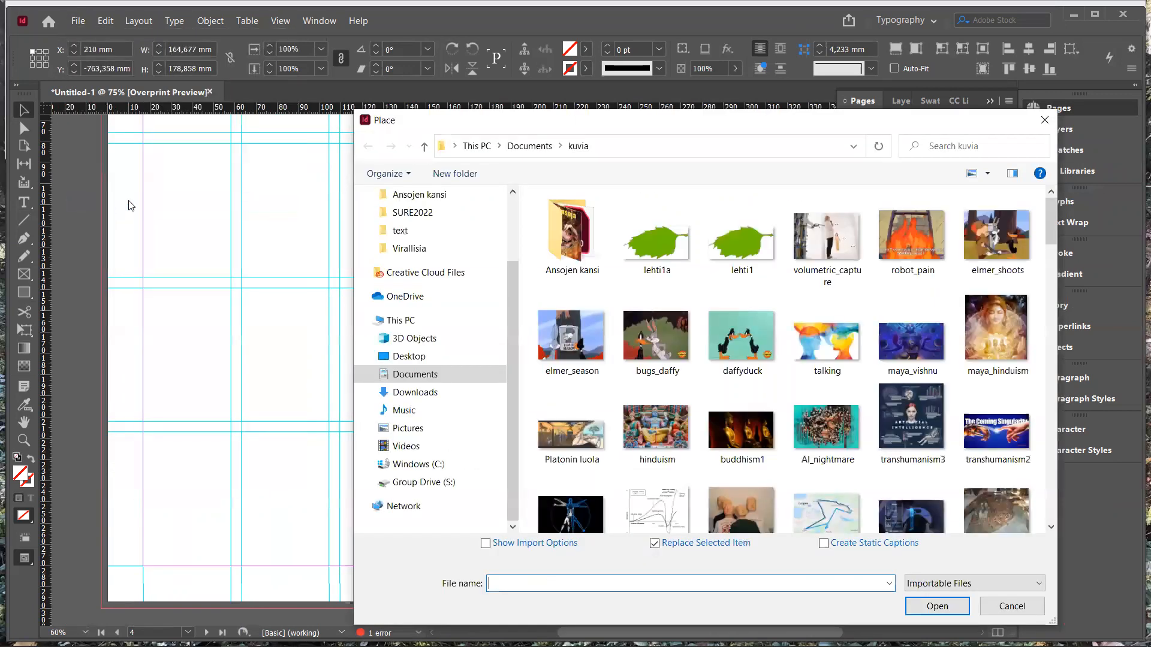
scroll(745, 370, down, 5)
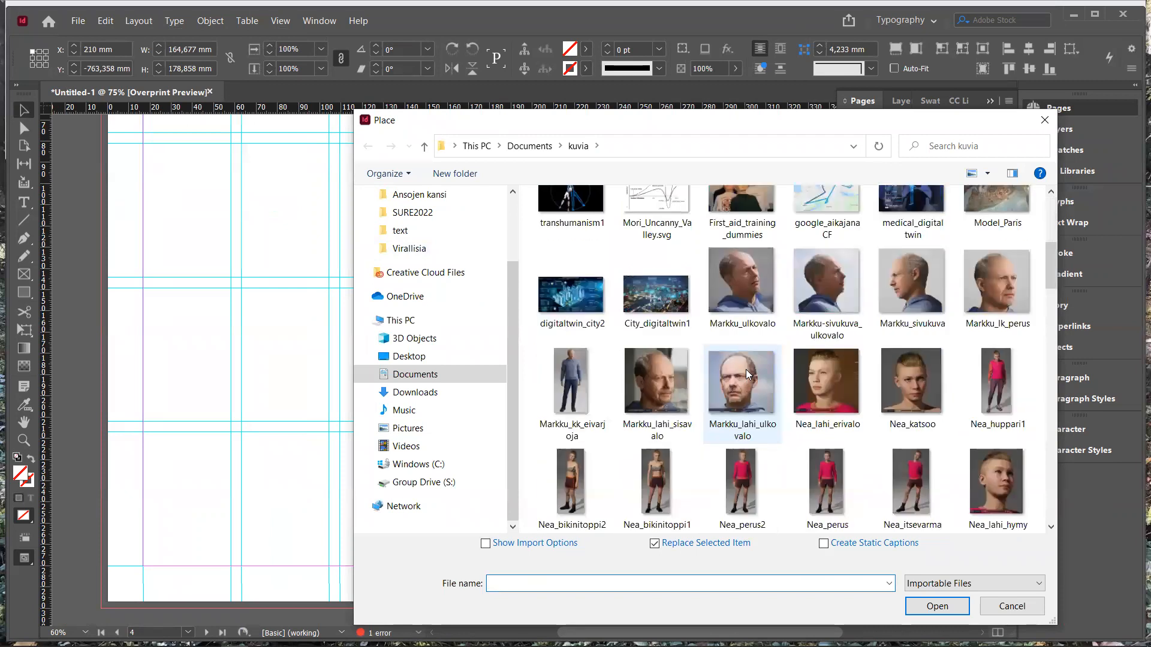
click(913, 390)
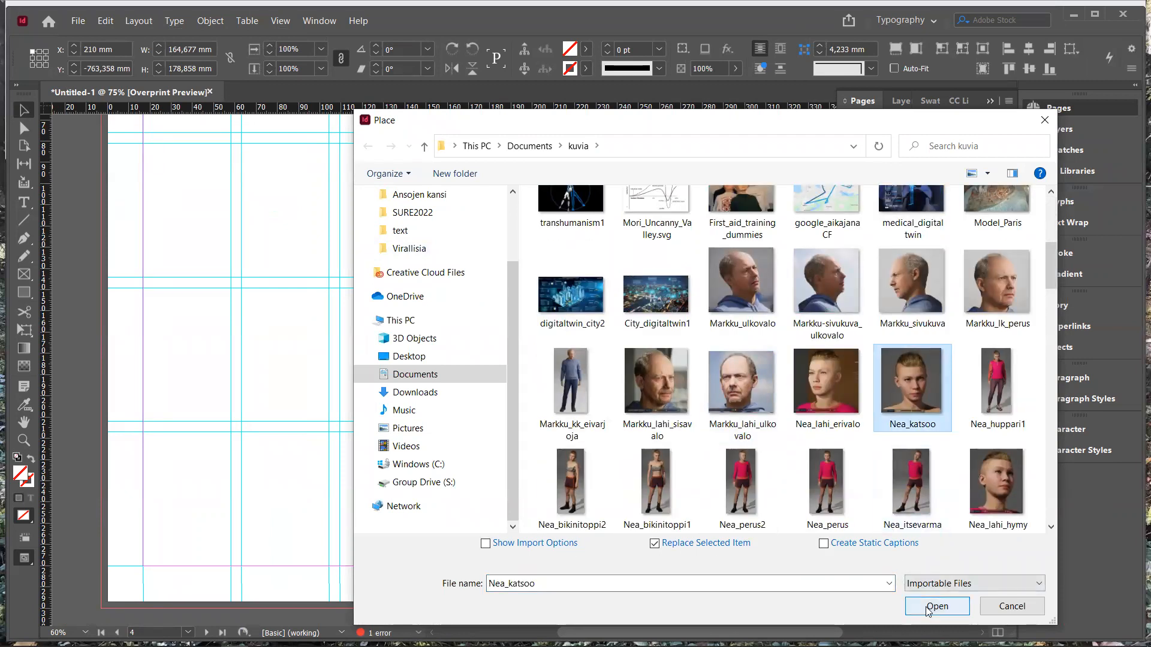
click(657, 547)
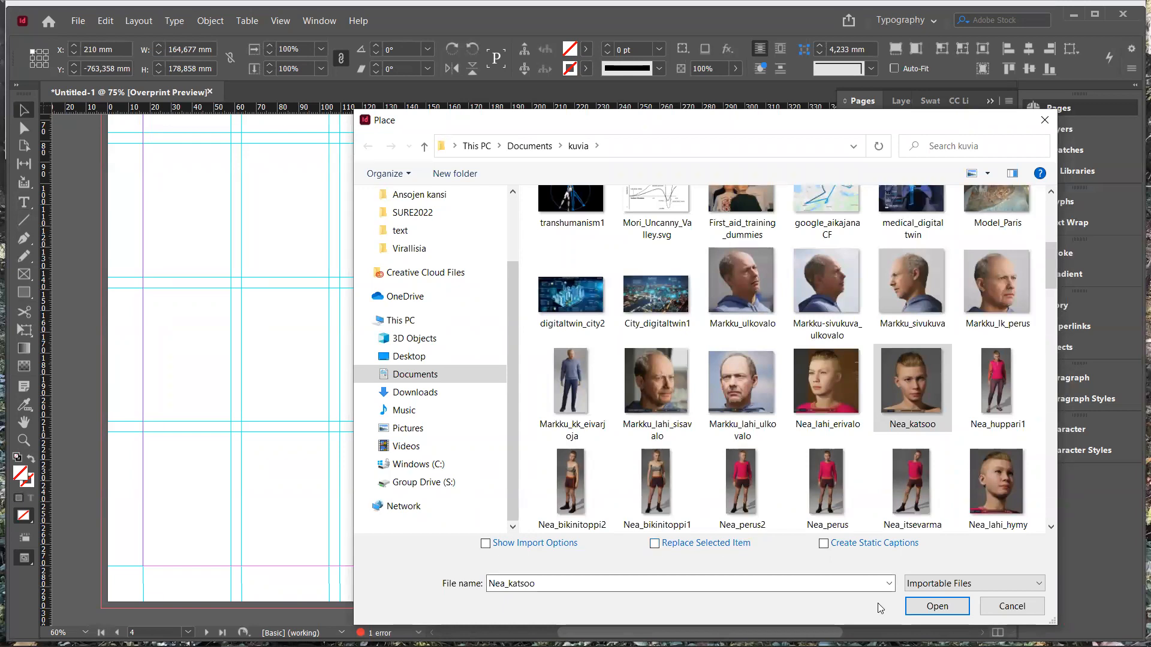
click(937, 606)
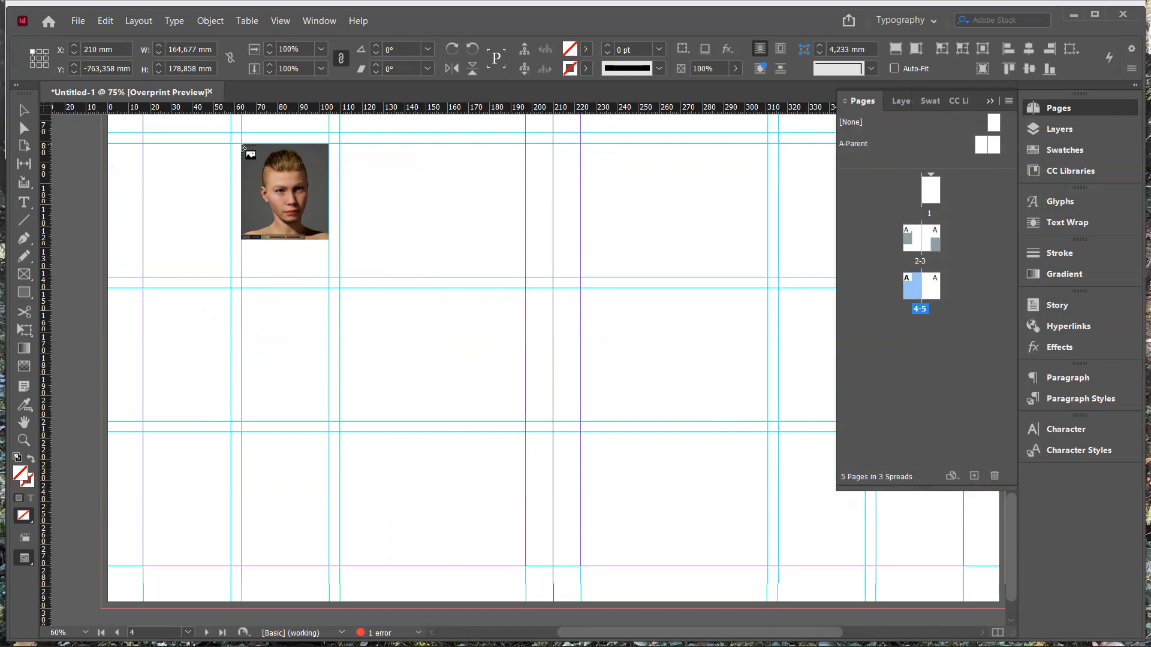
click(242, 145)
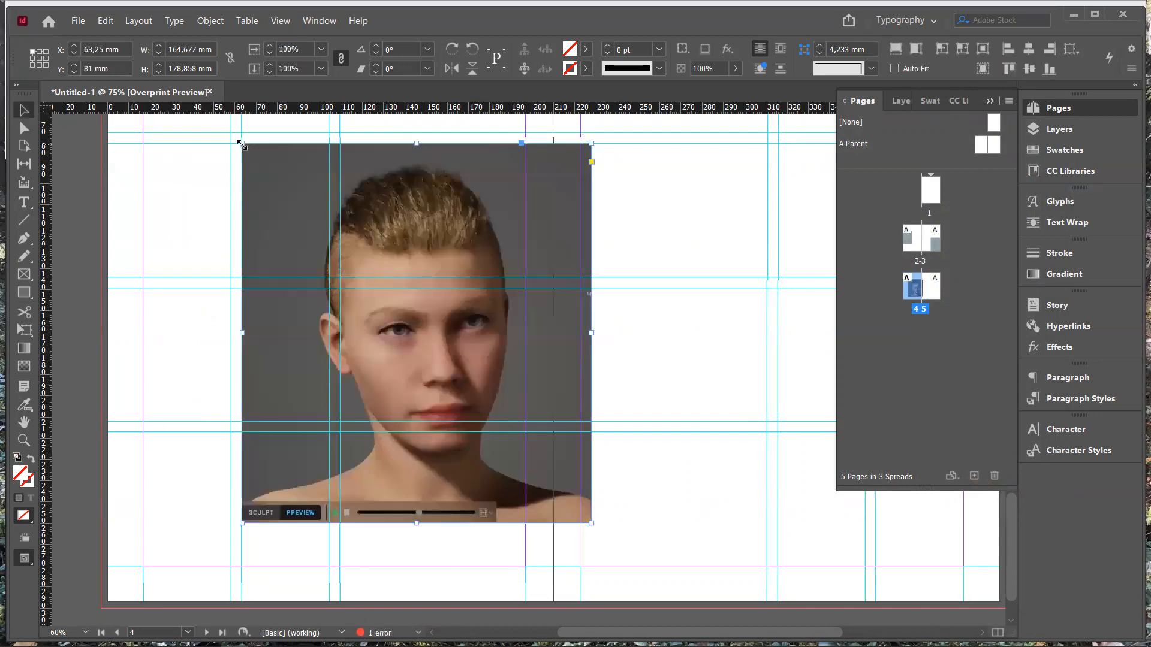
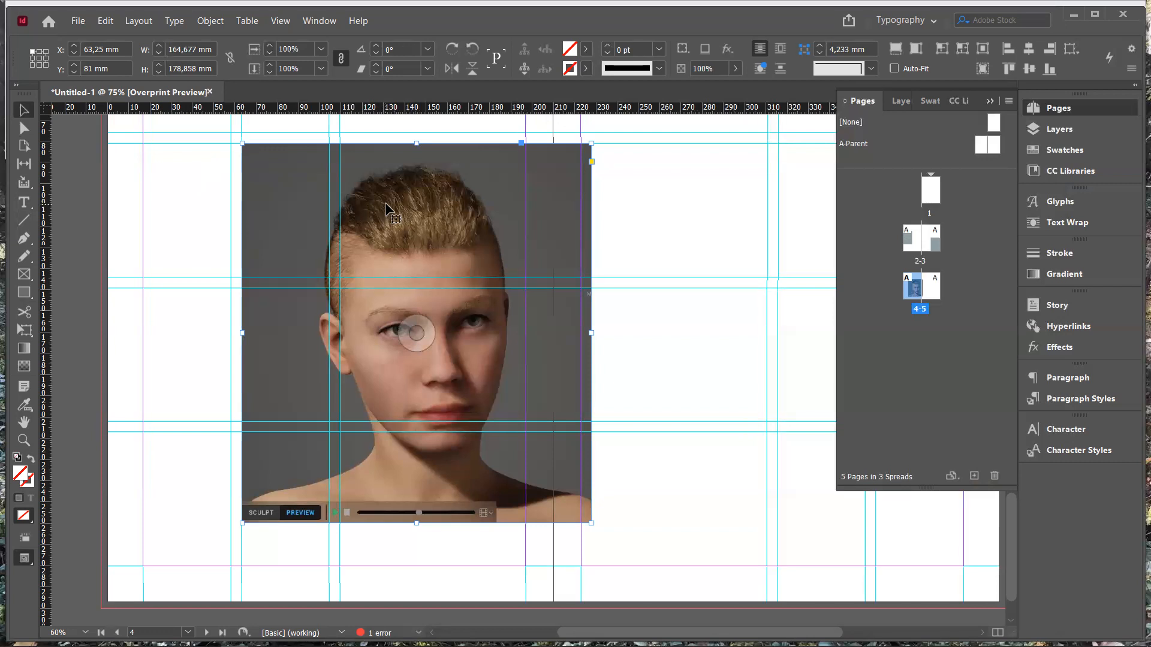
Step: Move the image to page 4's outer bleed edge, at X -3 mm and Y 79,5 mm
drag(385, 210, 246, 203)
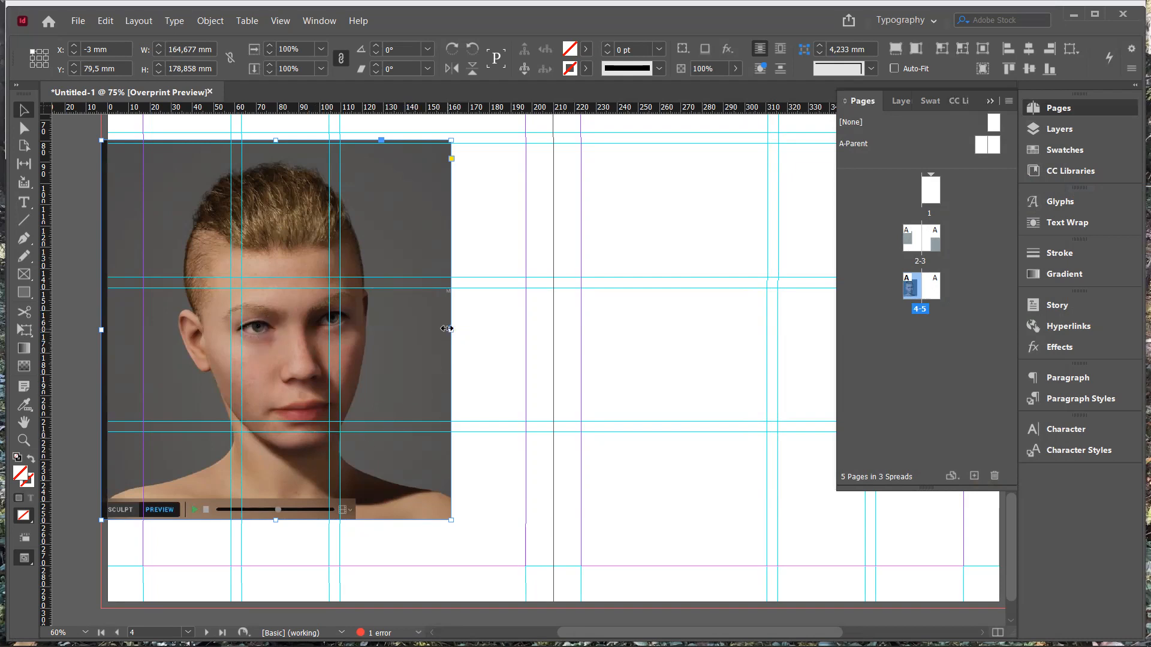
Step: Try cropping the image by narrowing its frame from both sides and the top, and fit the frame back to the full content
drag(446, 329, 400, 334)
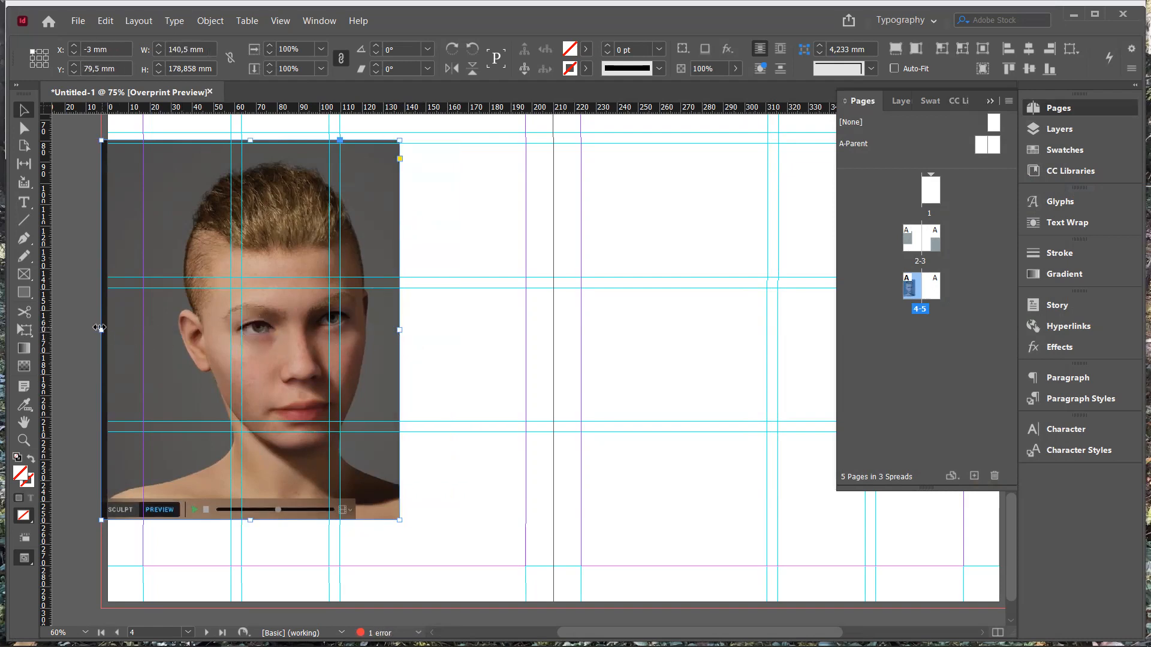
drag(102, 330, 148, 339)
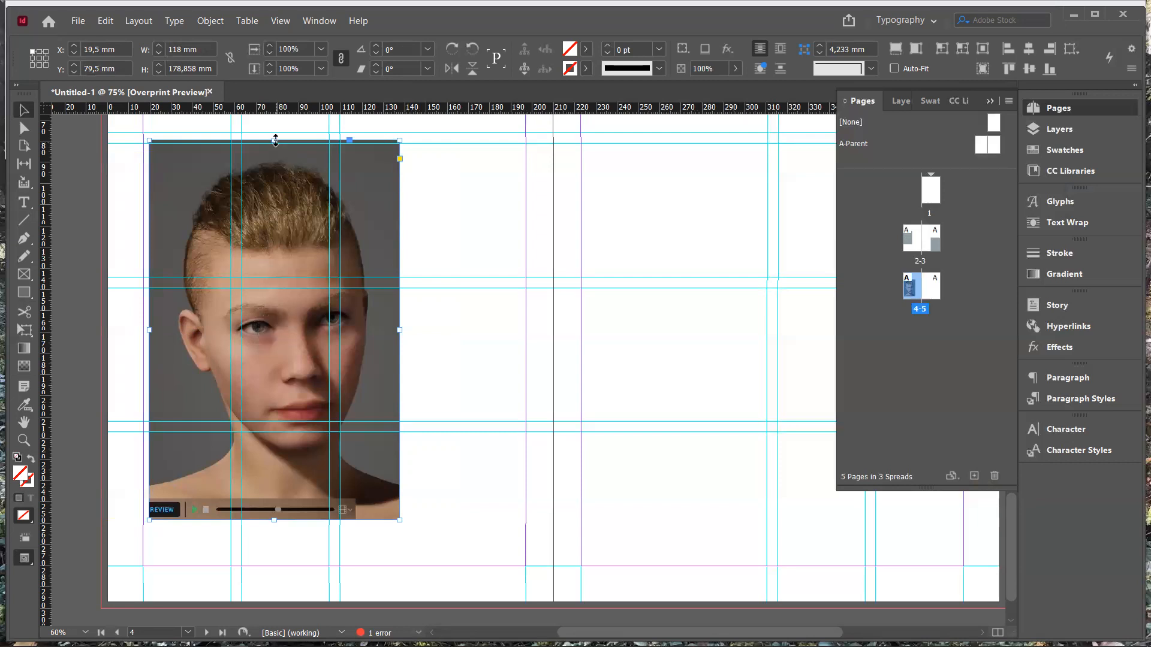
drag(275, 140, 276, 153)
key(ctrl+alt+c)
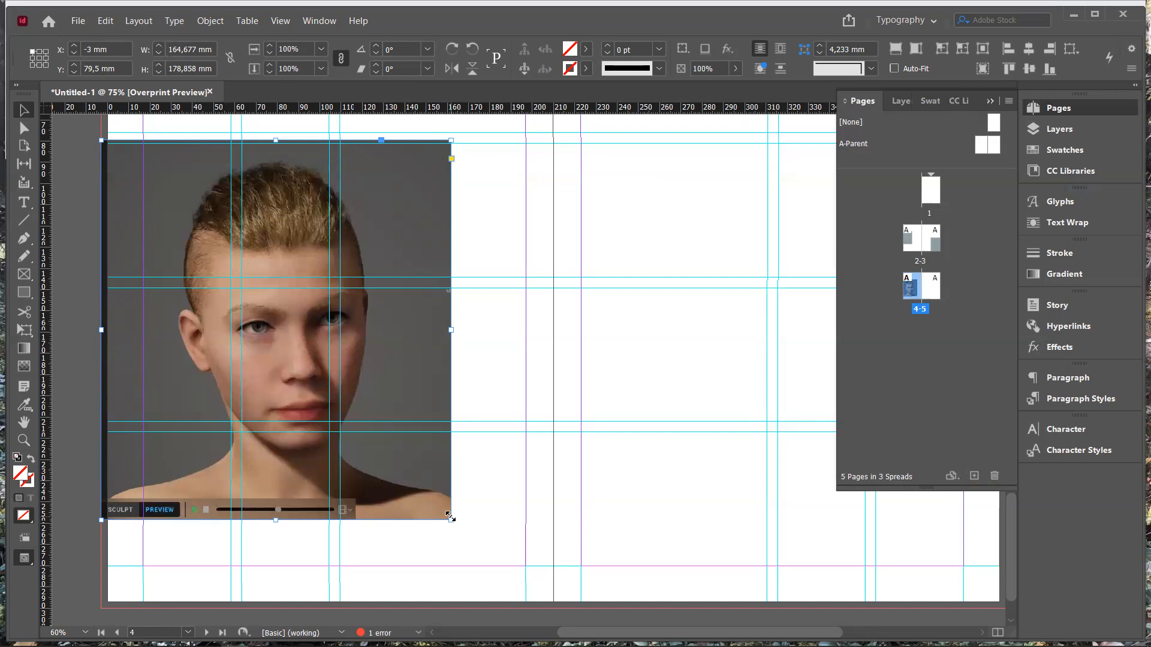
Step: Fit the image into a 115,549 × 125,5 mm frame and position it over page 4's lower outer corner, at Y 174 mm
drag(450, 518, 323, 408)
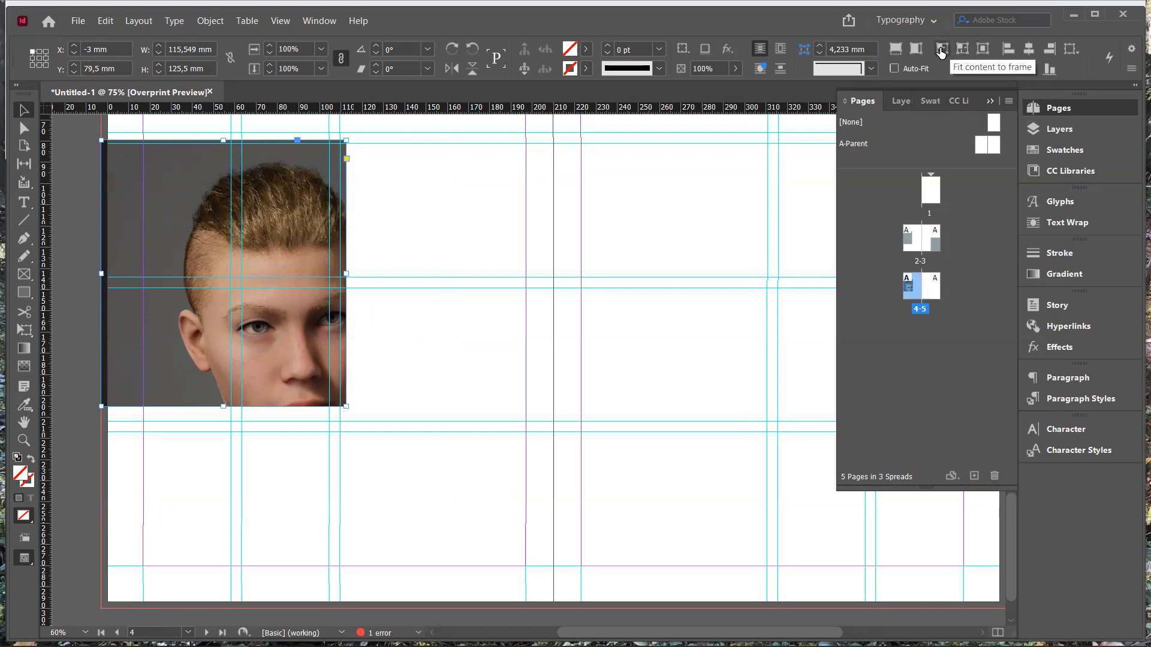
click(941, 53)
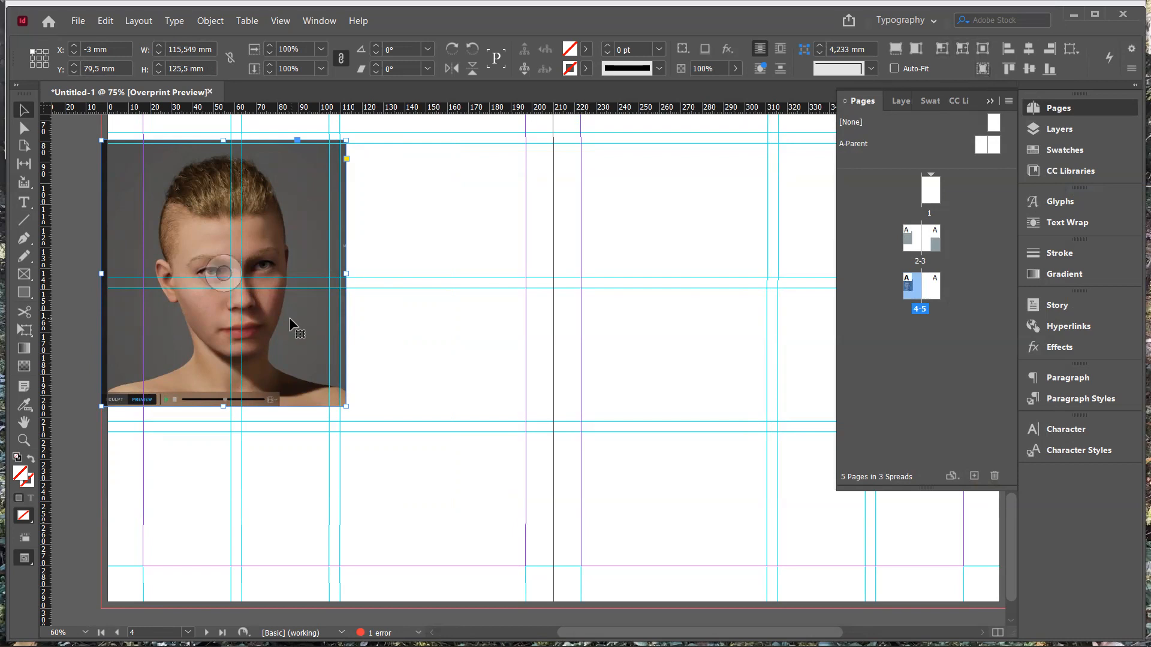
drag(289, 317, 282, 519)
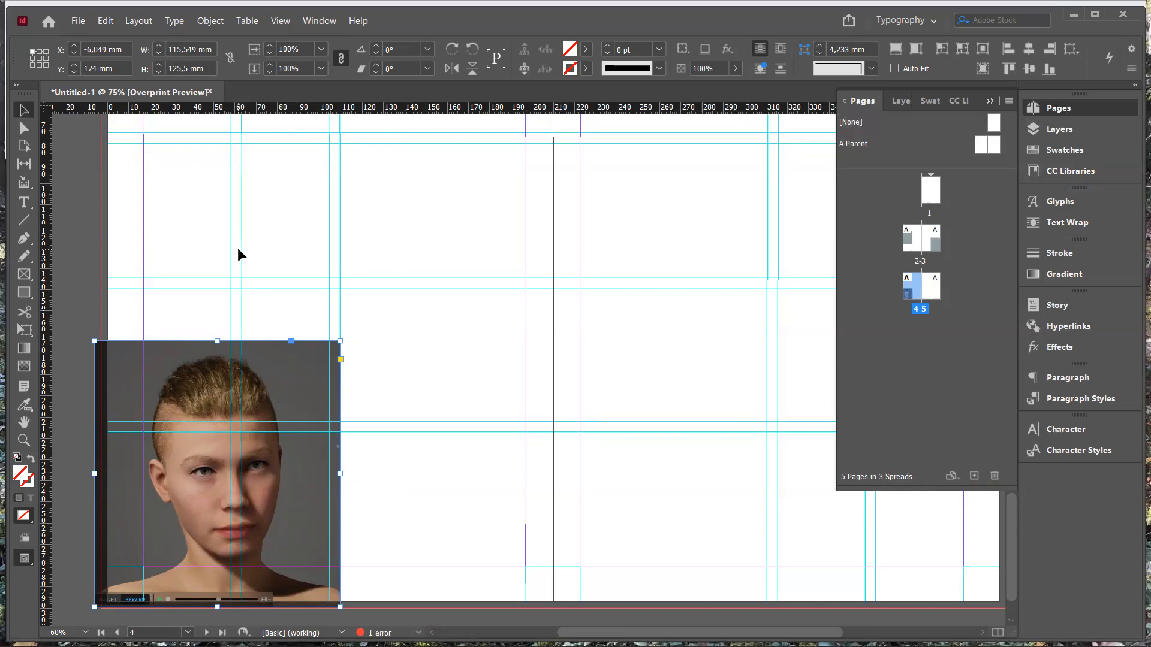
Step: Start exporting the document to the kuvia folder in Documents under the file name Name, keeping the Adobe PDF (Print) format
click(78, 21)
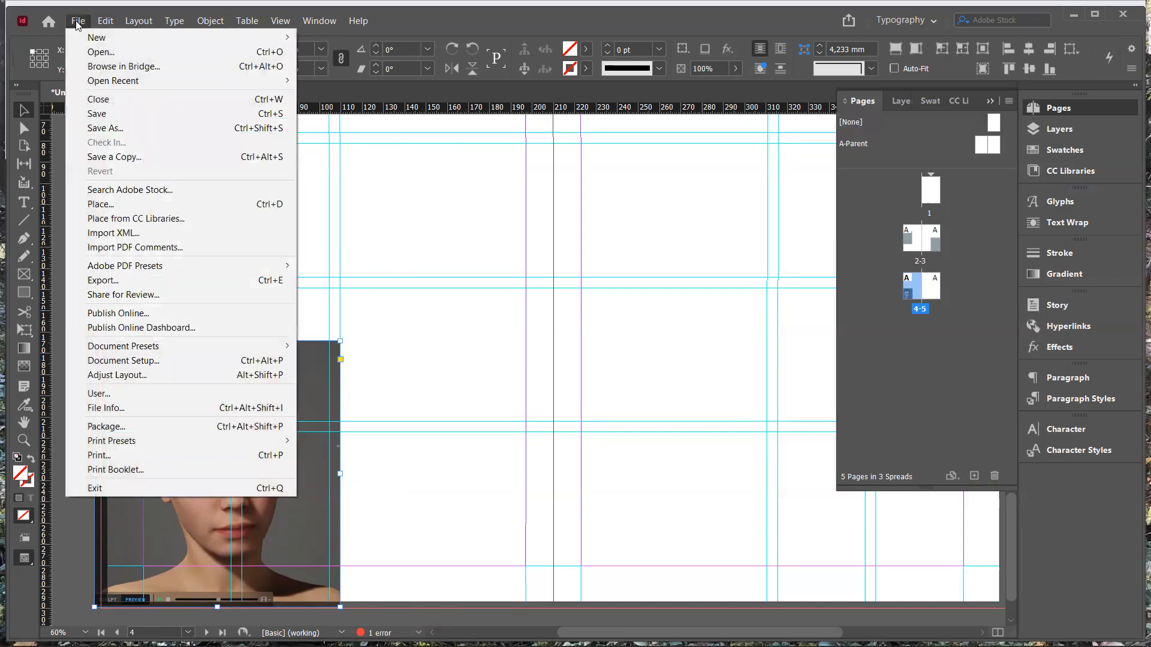
click(141, 282)
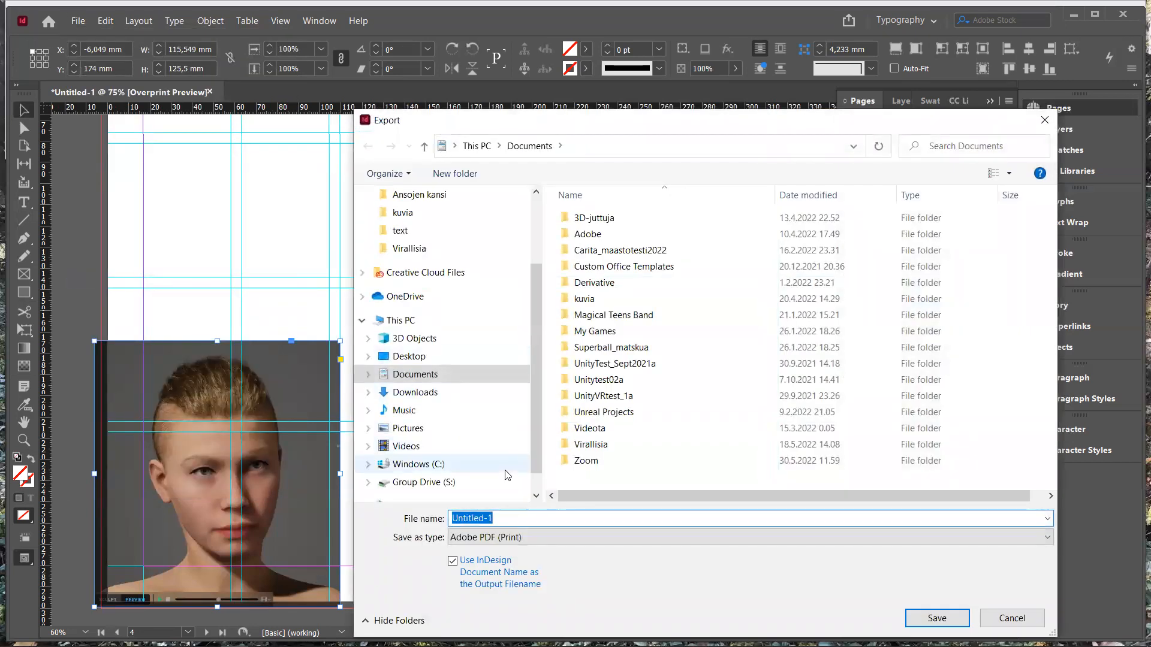
text(Name)
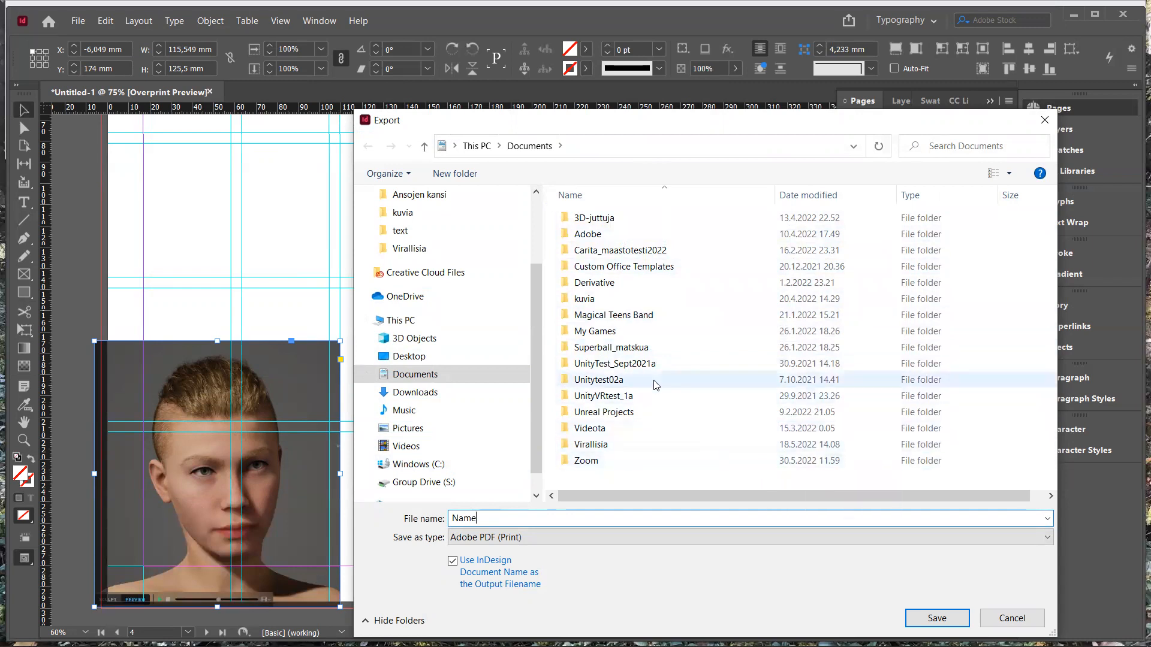
double_click(565, 300)
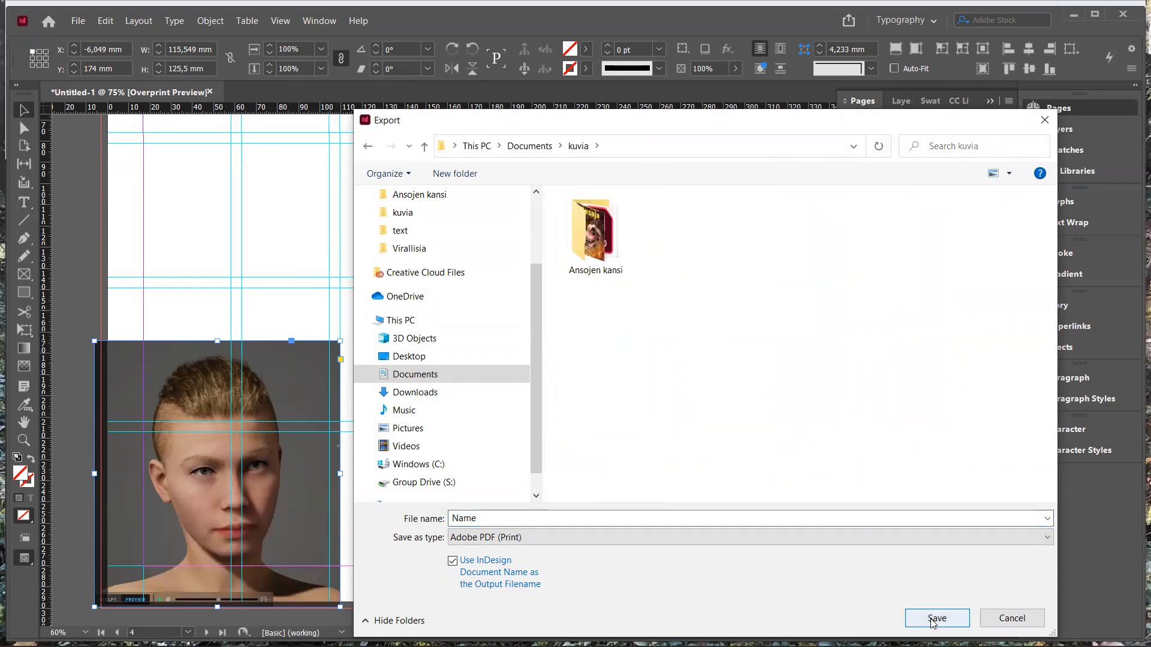
click(627, 540)
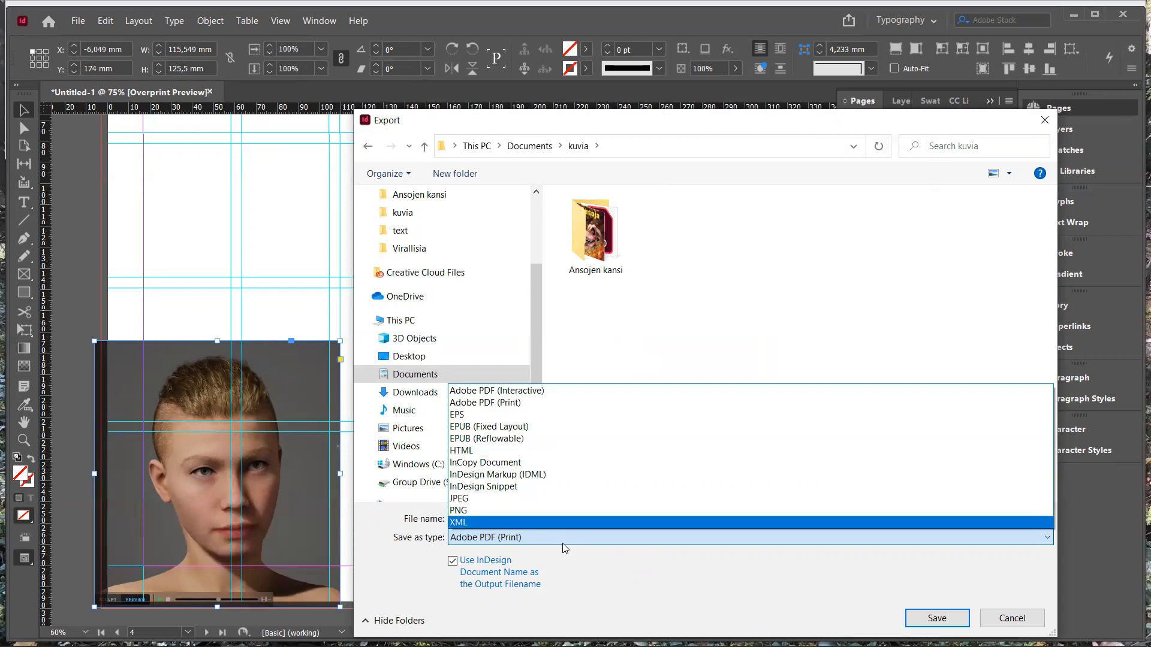
click(594, 565)
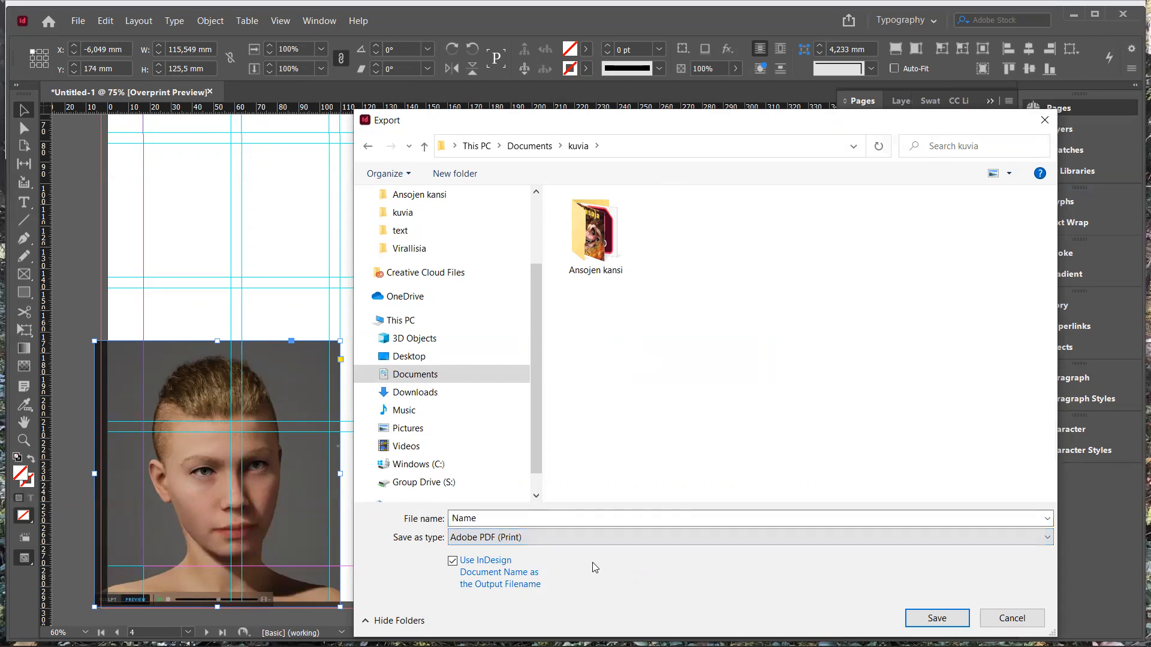
click(933, 621)
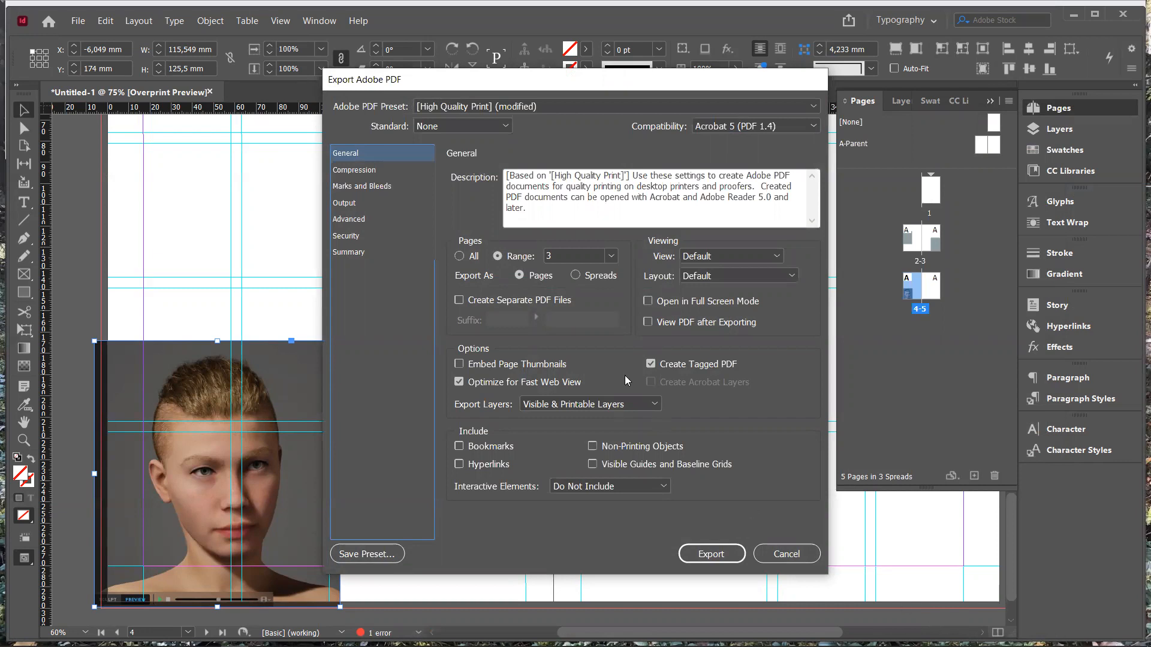
Step: Set the PDF export to page range 2-5 as spreads, with Embed Page Thumbnails on
click(563, 253)
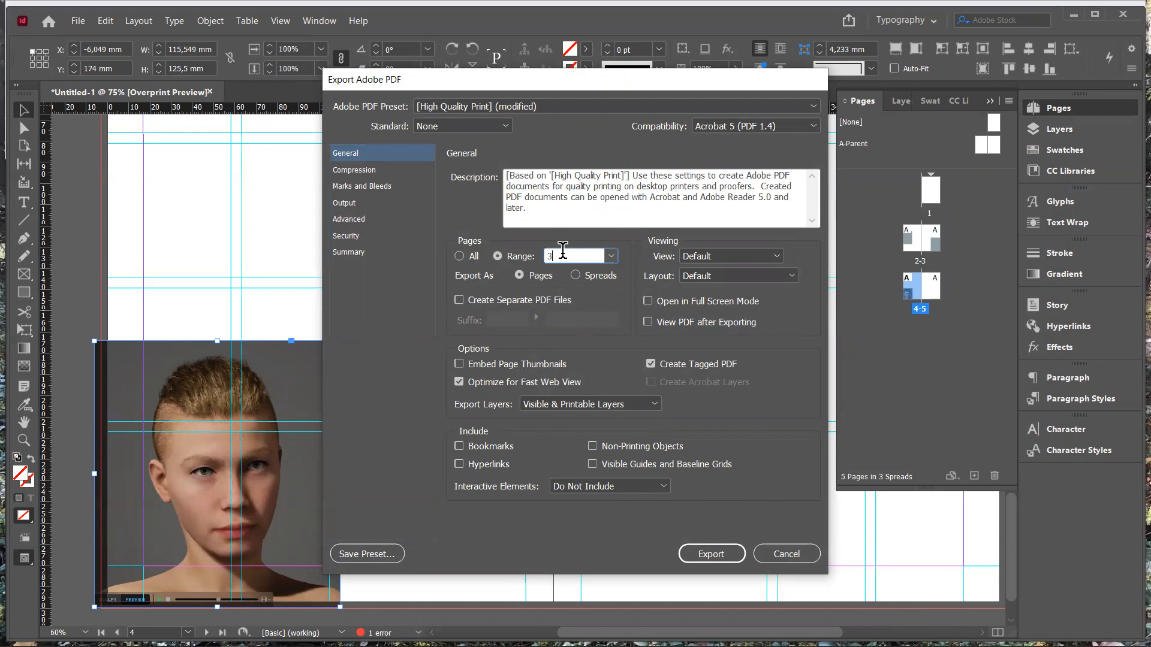
drag(561, 255, 537, 256)
text(2-5)
click(575, 276)
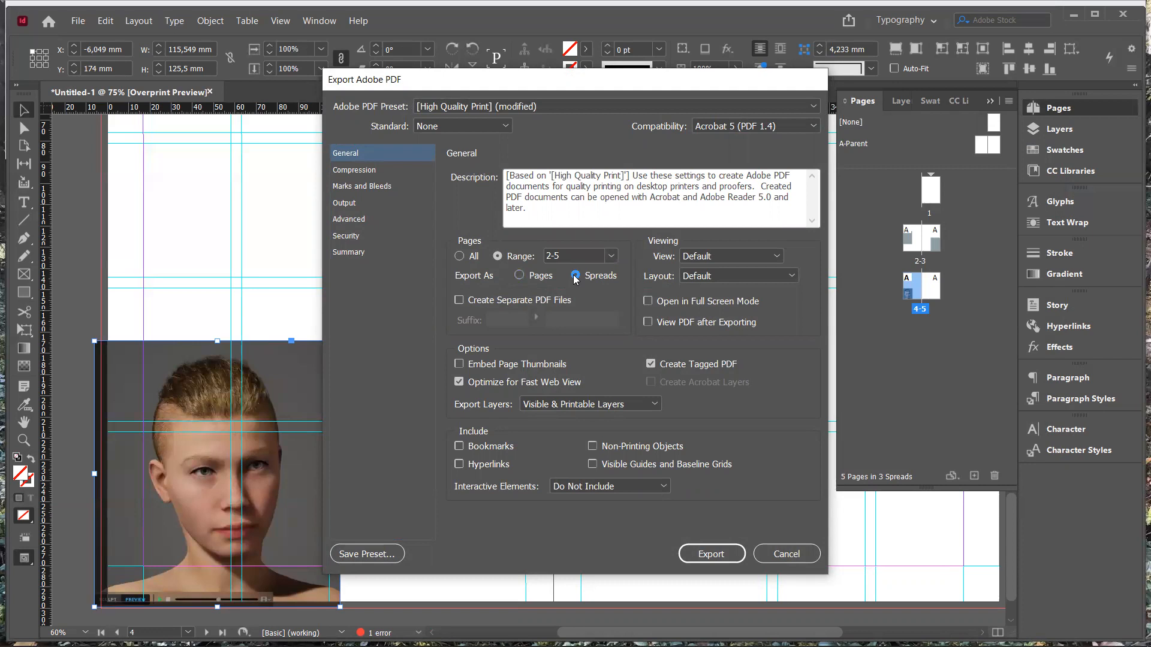
click(460, 364)
Step: Review the PDF export's compression and image quality options, marks and bleeds, output and advanced settings, and leave without exporting
click(358, 173)
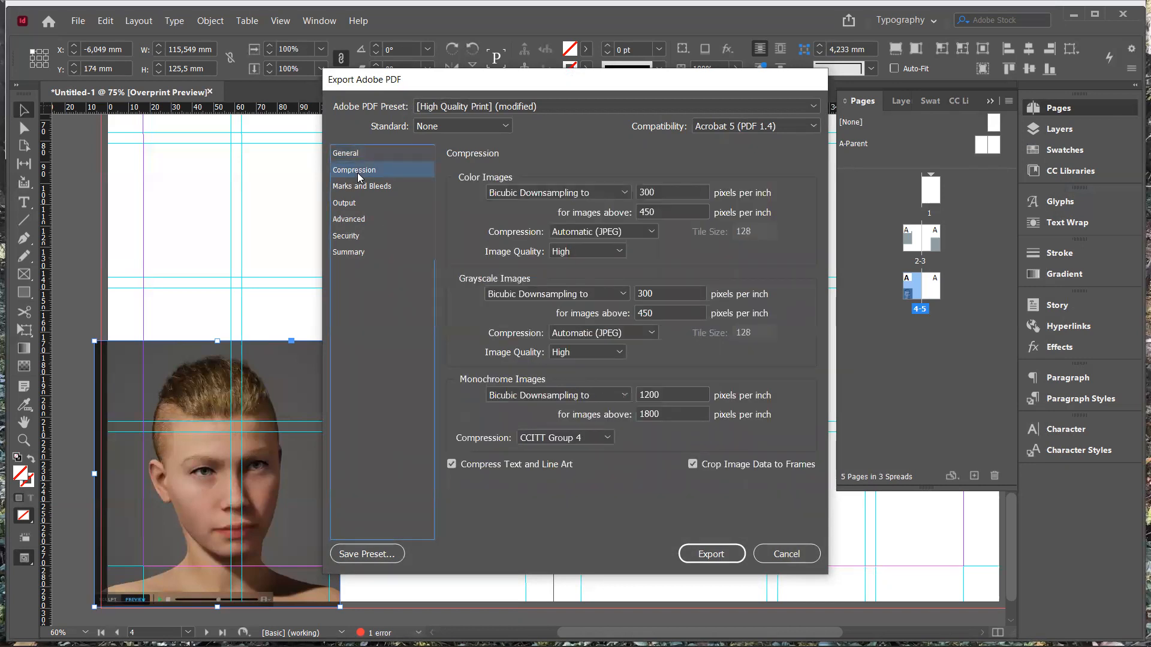
click(612, 248)
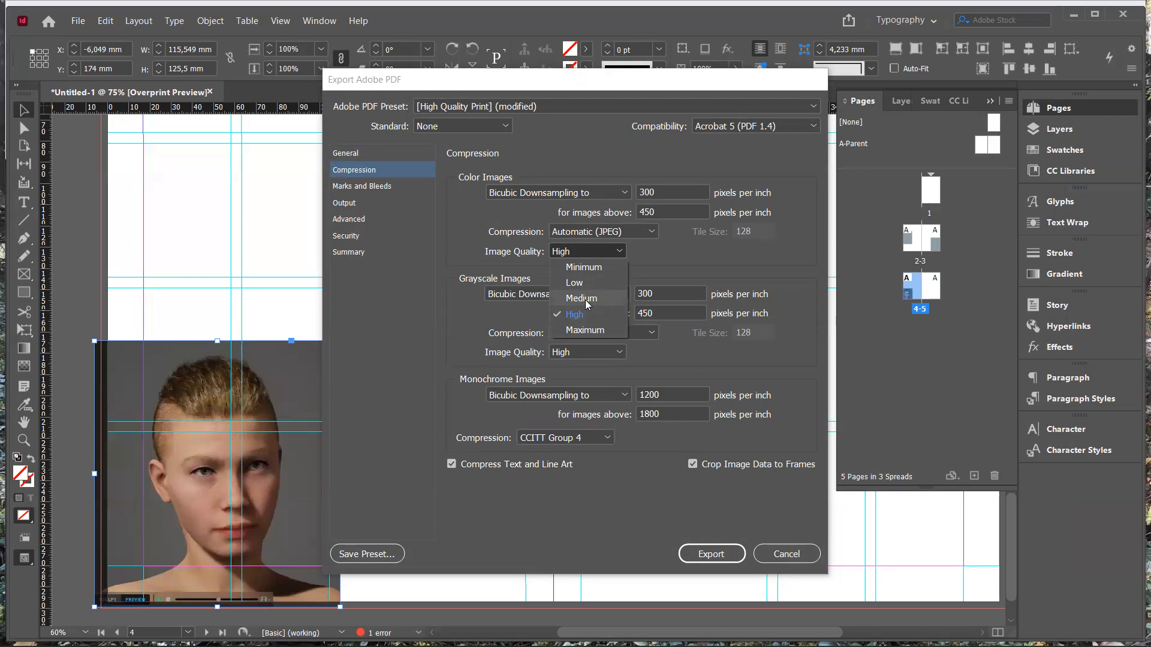
click(464, 314)
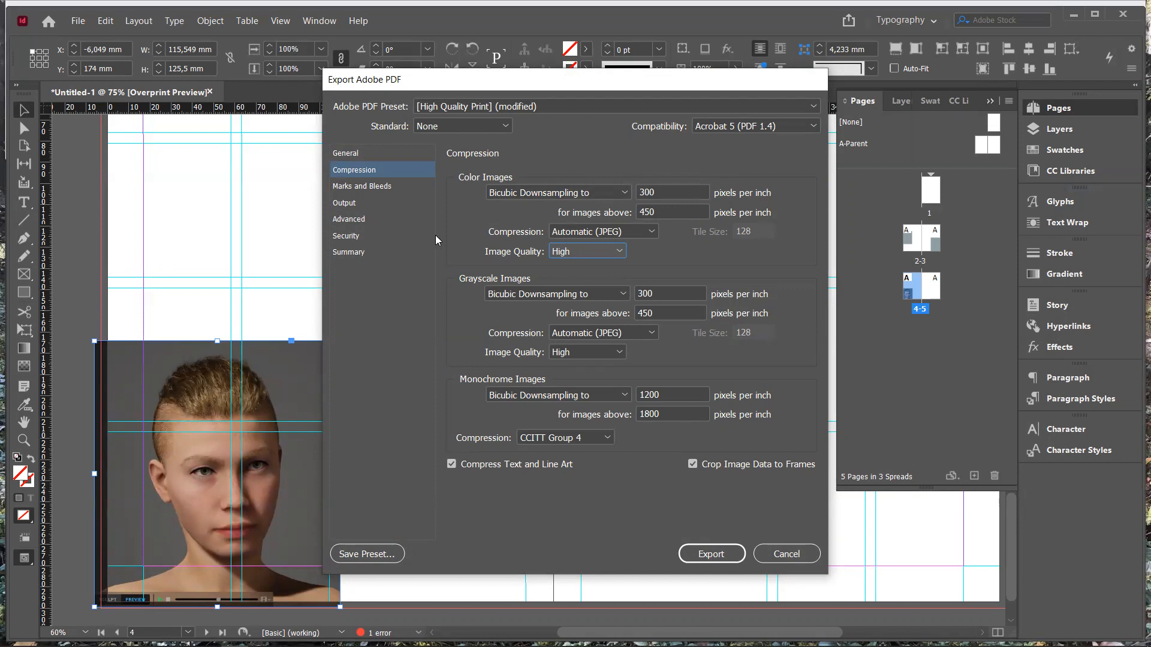
click(356, 187)
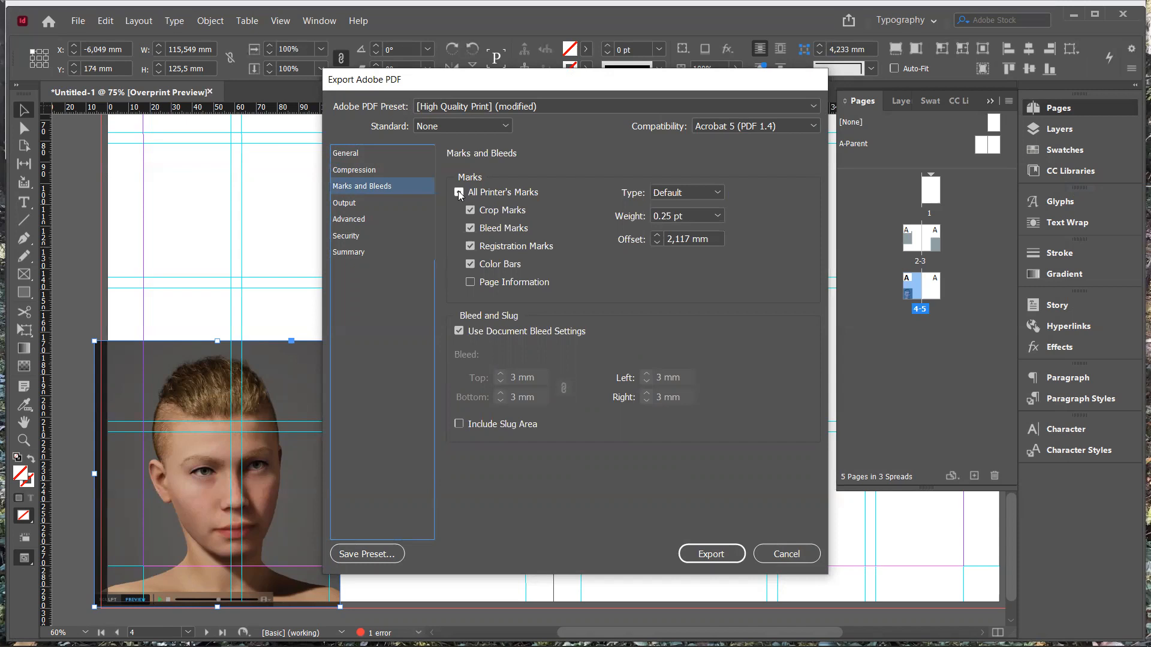
click(366, 205)
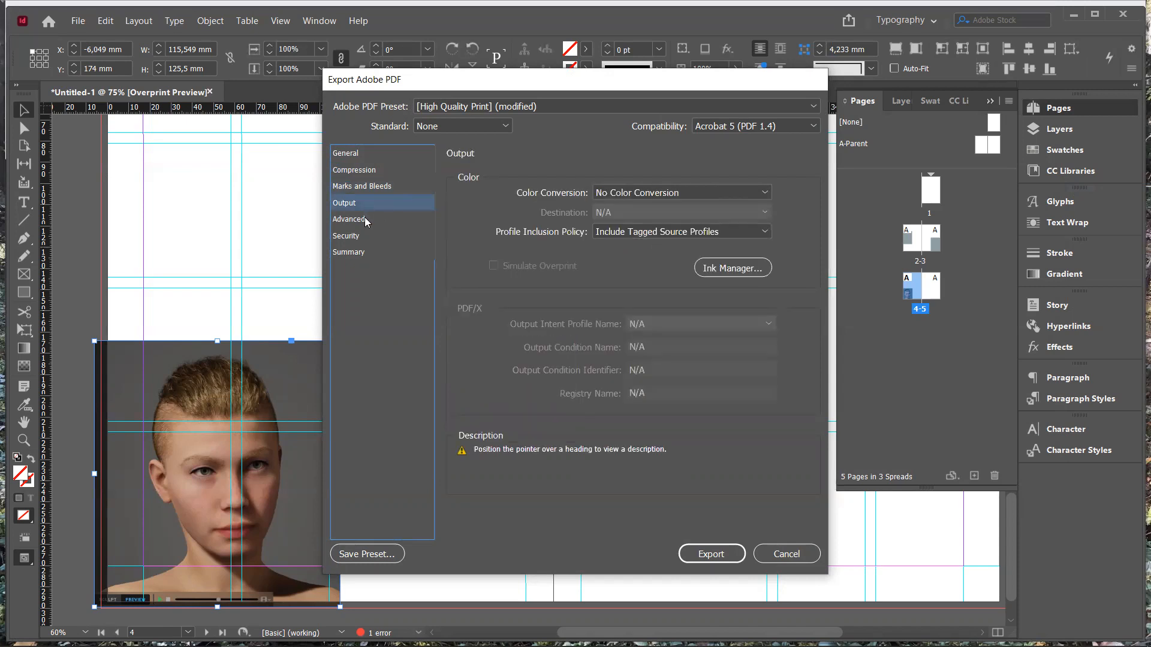
click(364, 220)
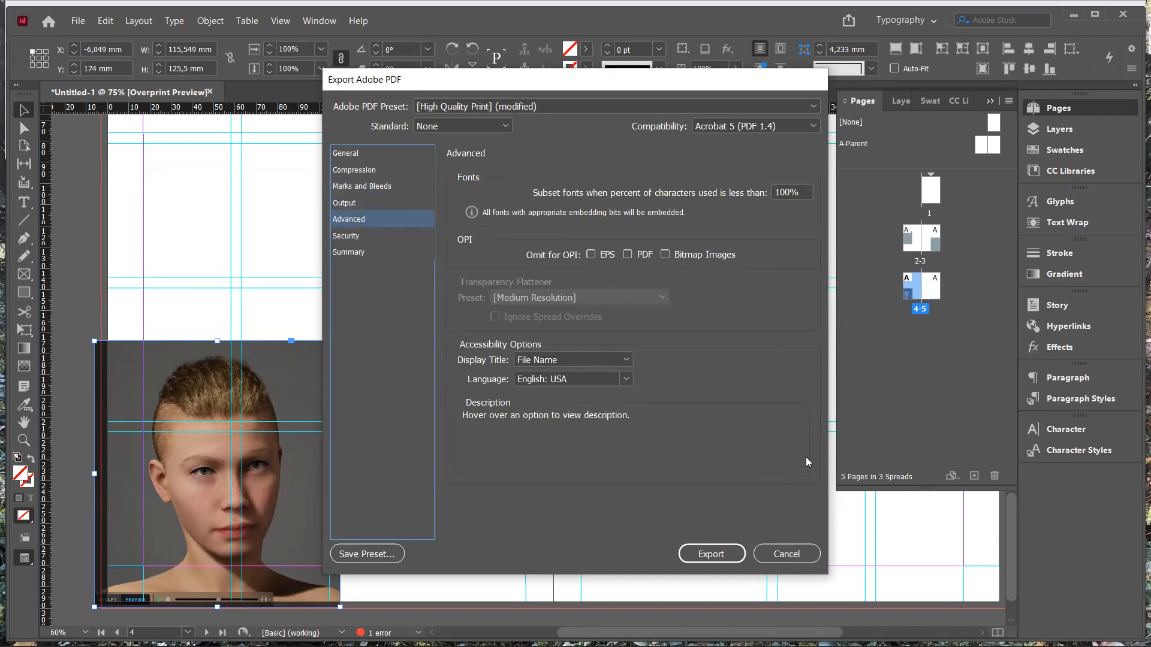
click(798, 552)
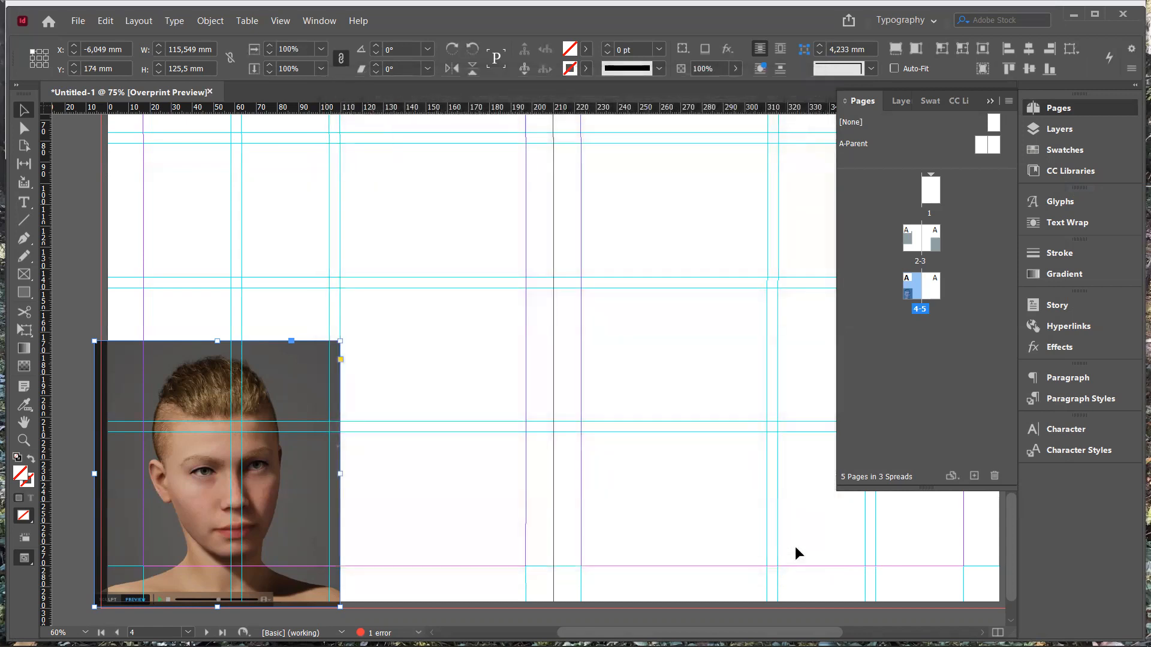
Step: Switch to Chrome and search Google for "elephant" in a new browser tab
mouse_move(720, 646)
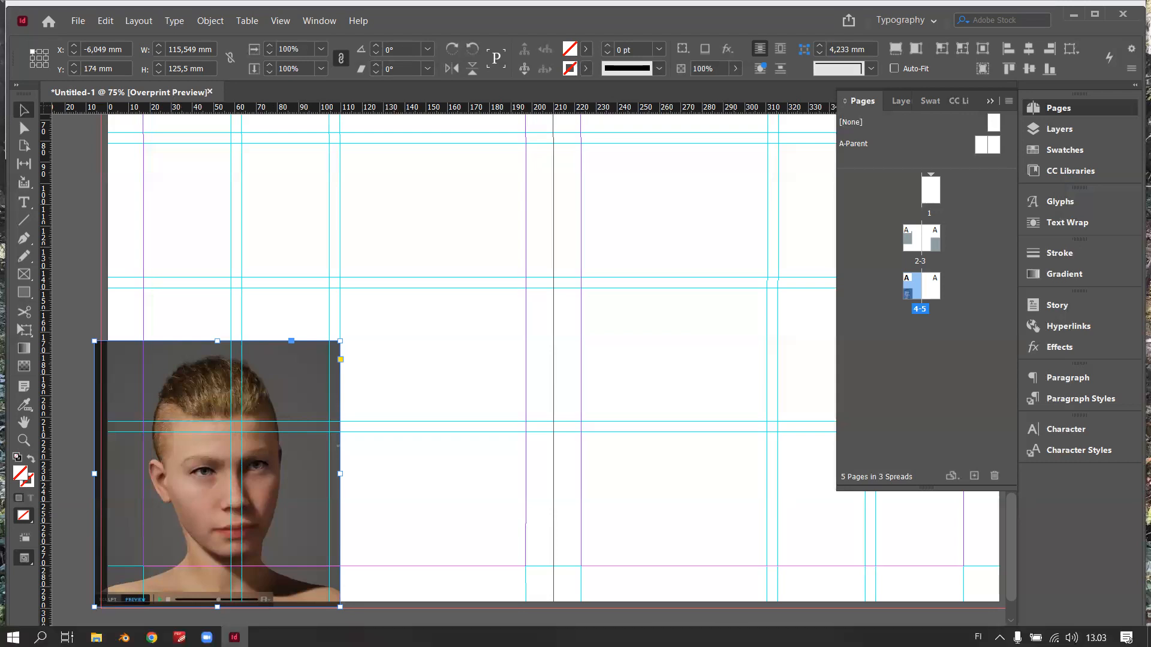
mouse_move(151, 636)
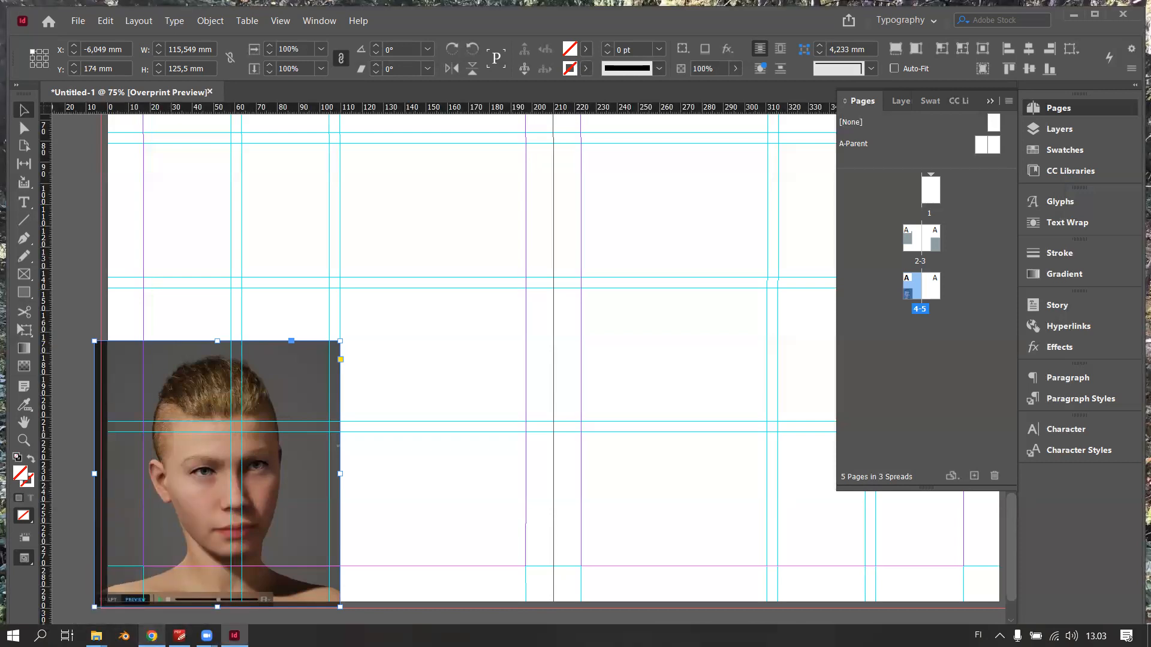
key(alt+Tab)
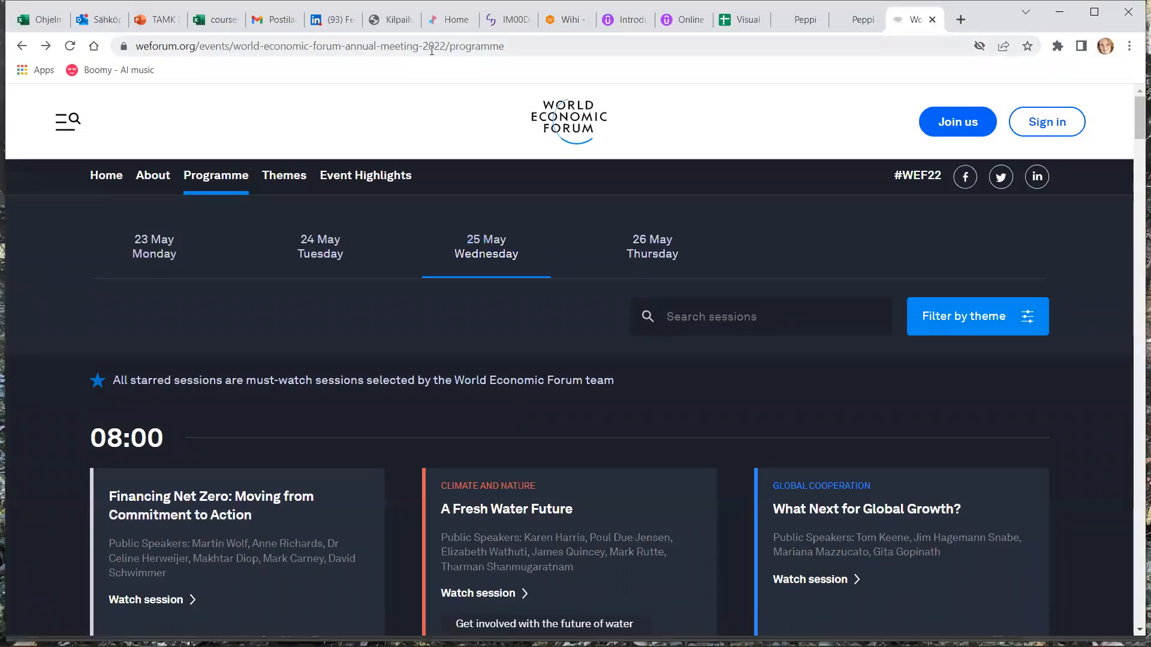
key(ctrl+t)
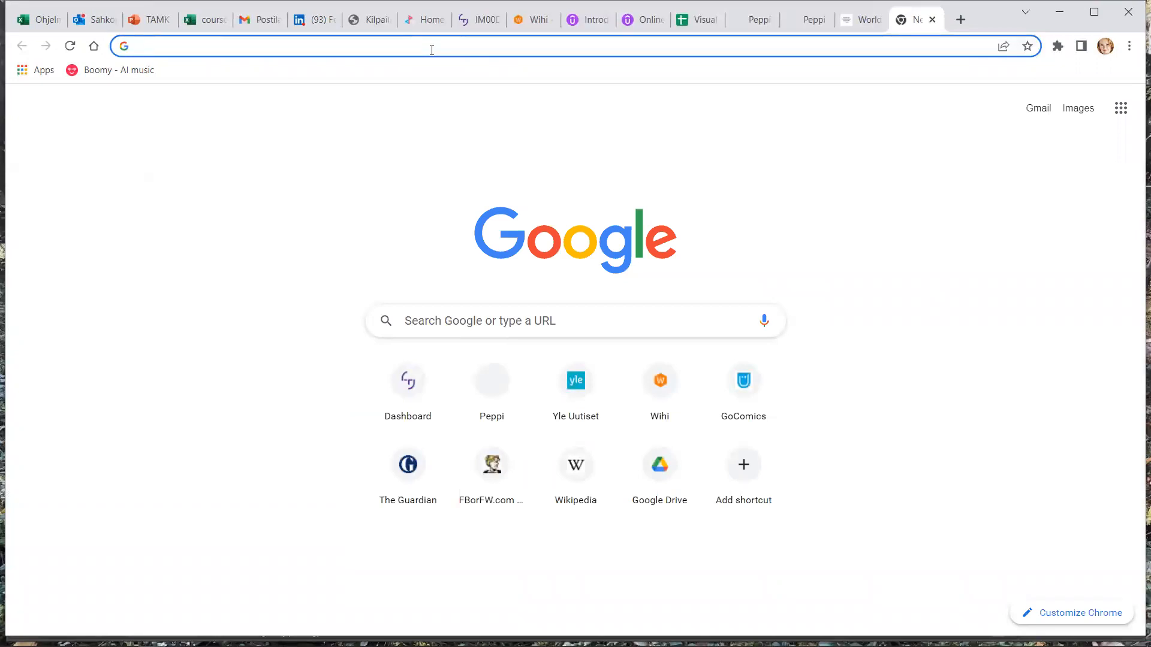
text(elephant)
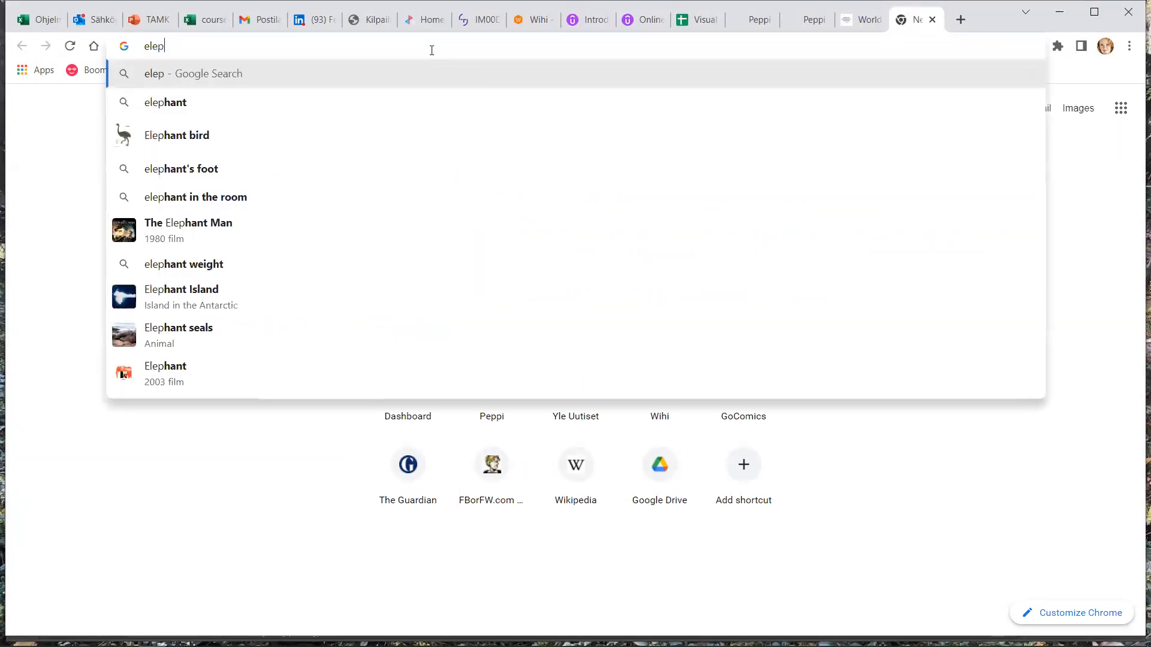
key(Return)
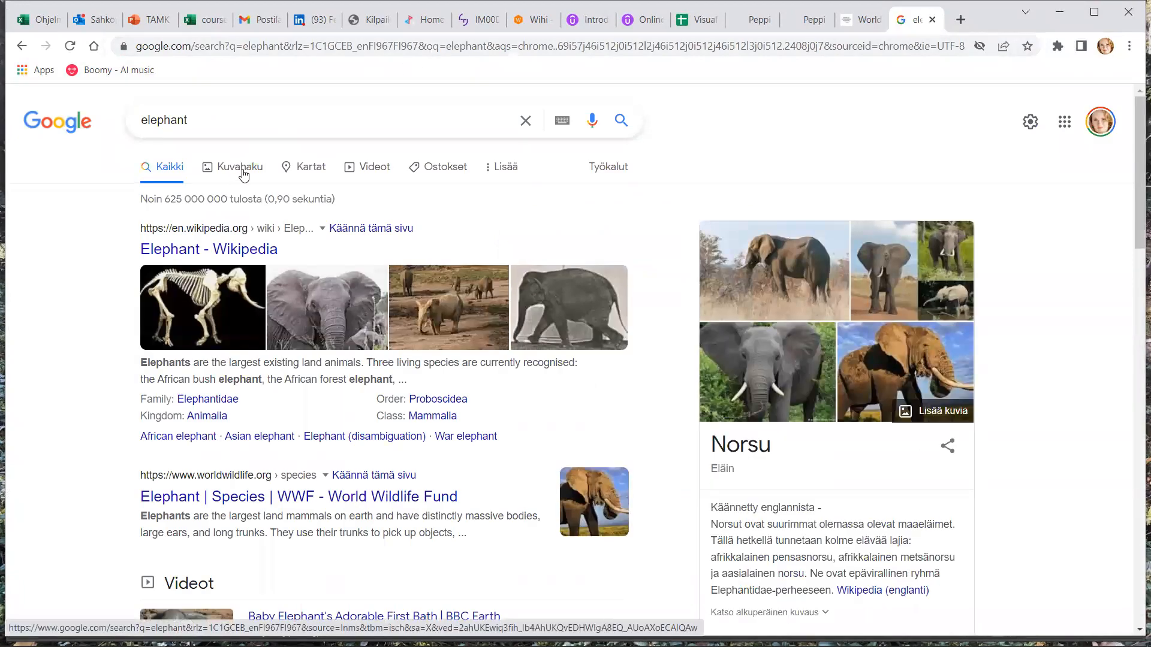
Step: Replace the Google search with "yersinia pestis" and show its image results
double_click(163, 120)
text(yersin)
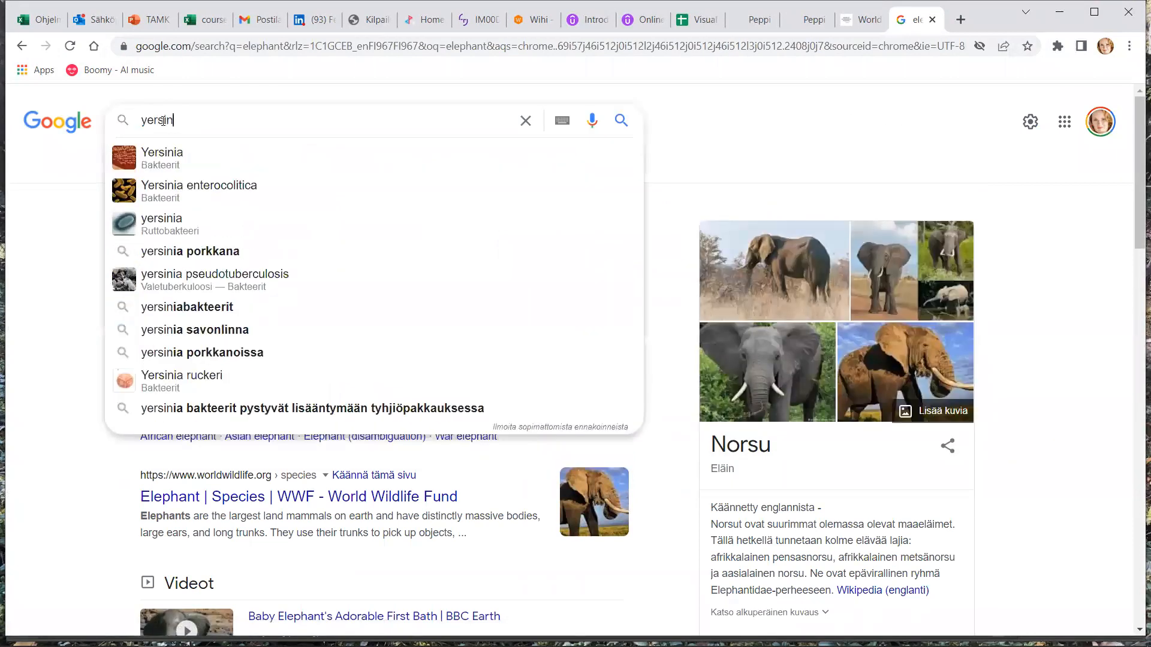
text(ia pestis)
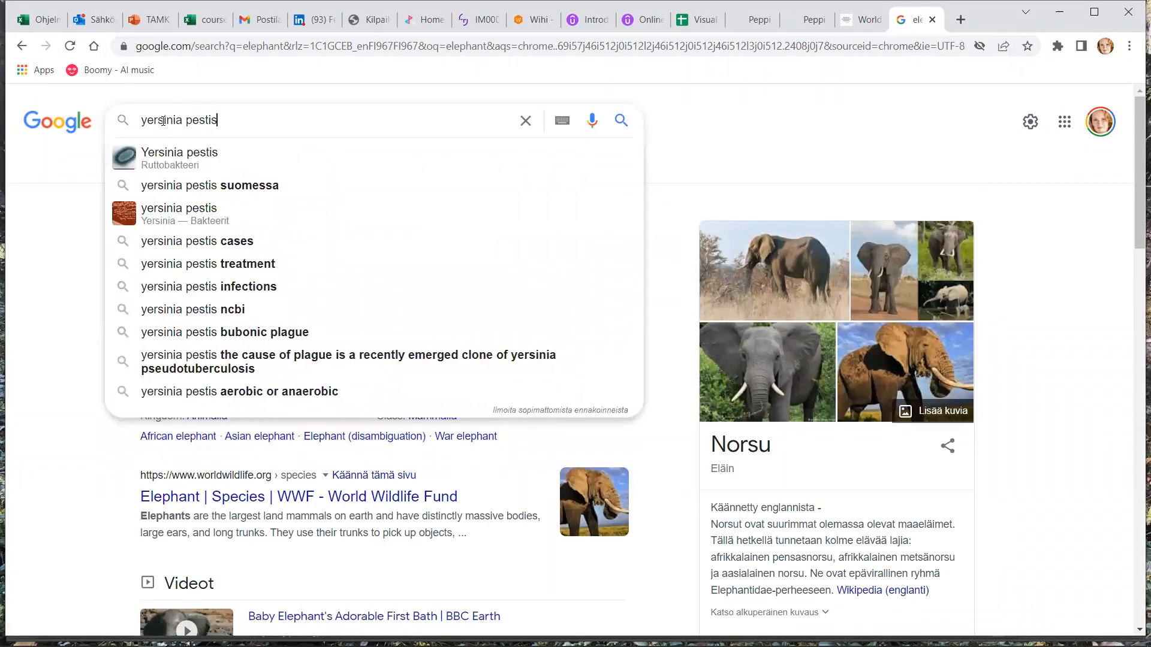
key(Return)
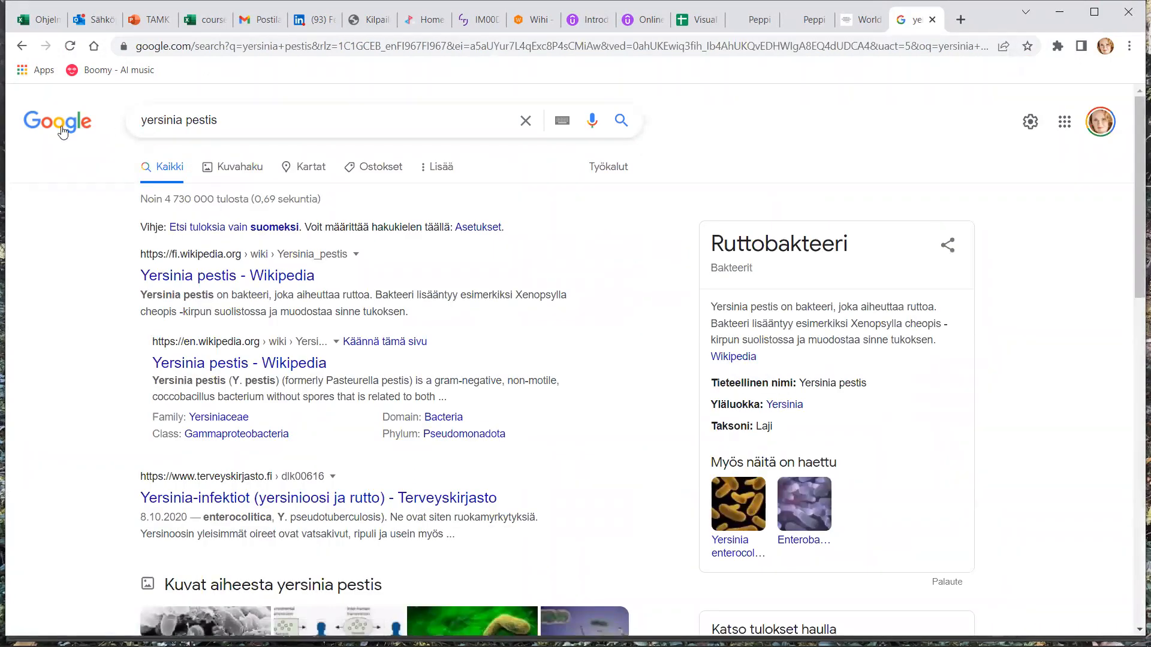
click(228, 178)
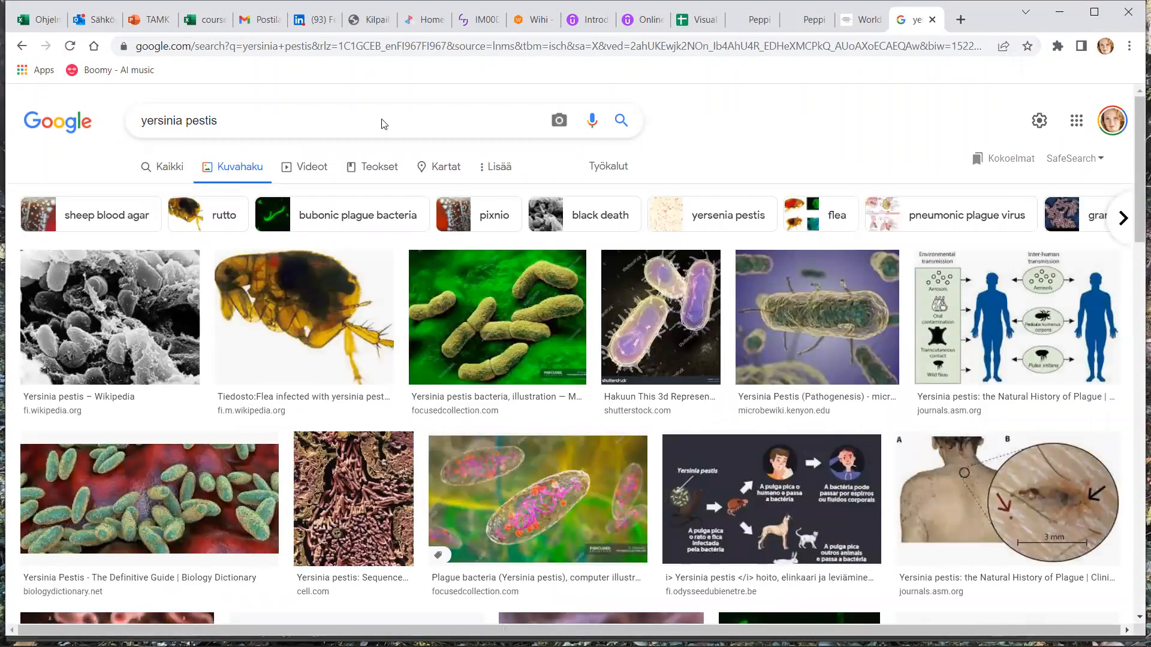
Step: Filter the yersinia pestis image results to the large size (Suuri)
click(607, 167)
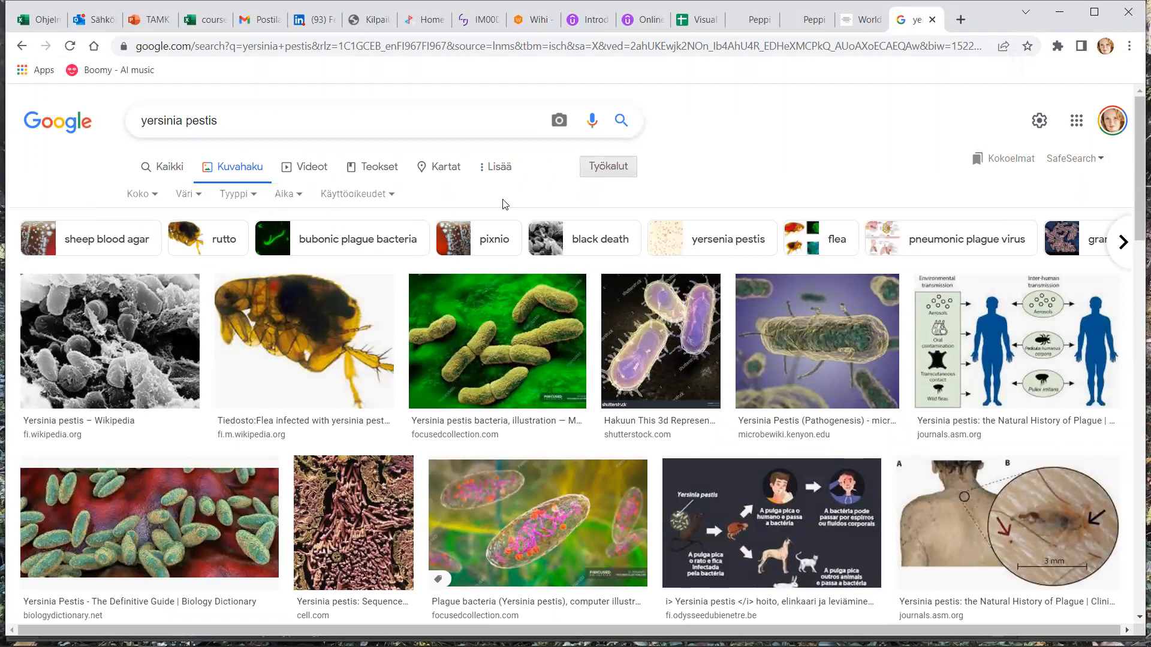
click(152, 197)
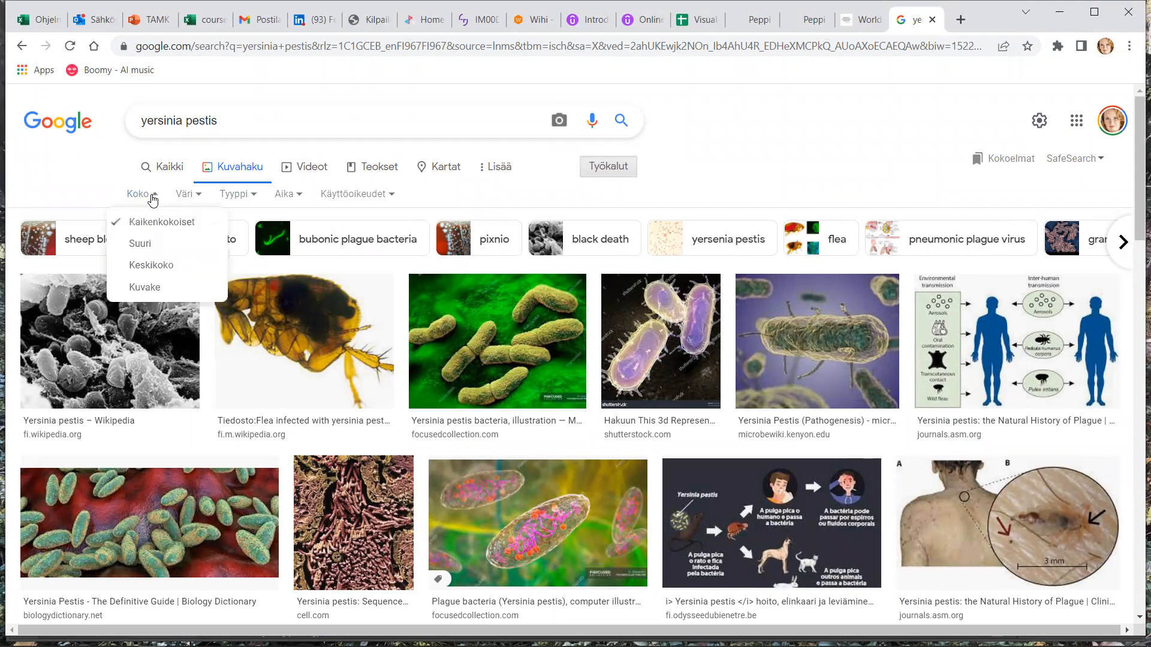
click(146, 247)
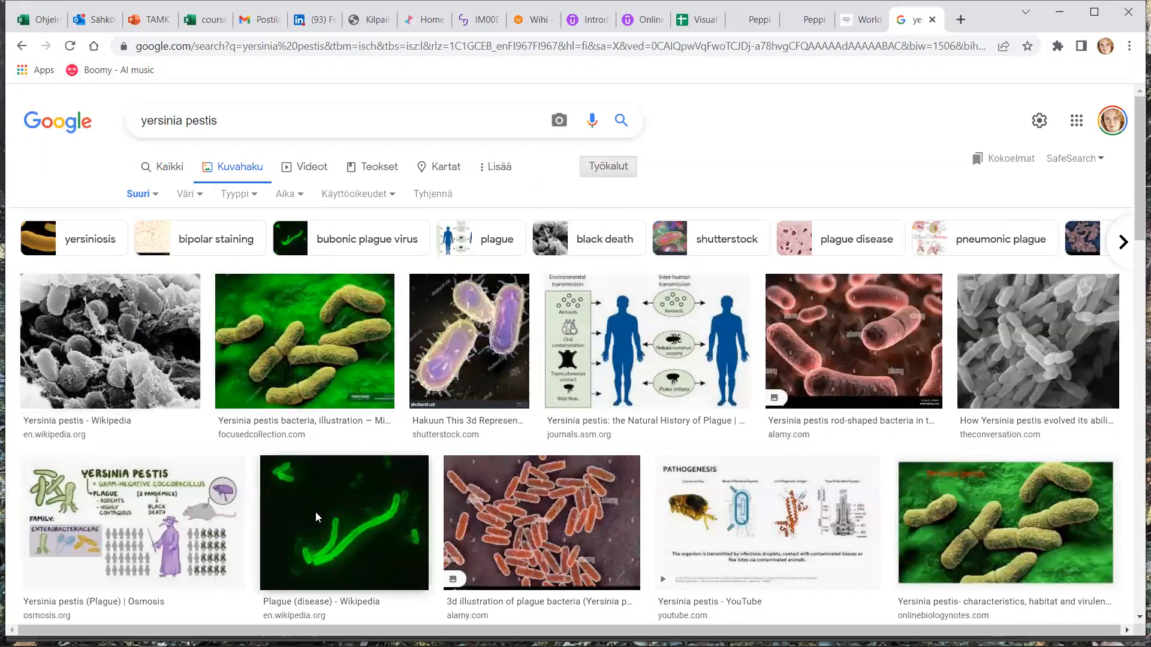
scroll(315, 512, down, 1)
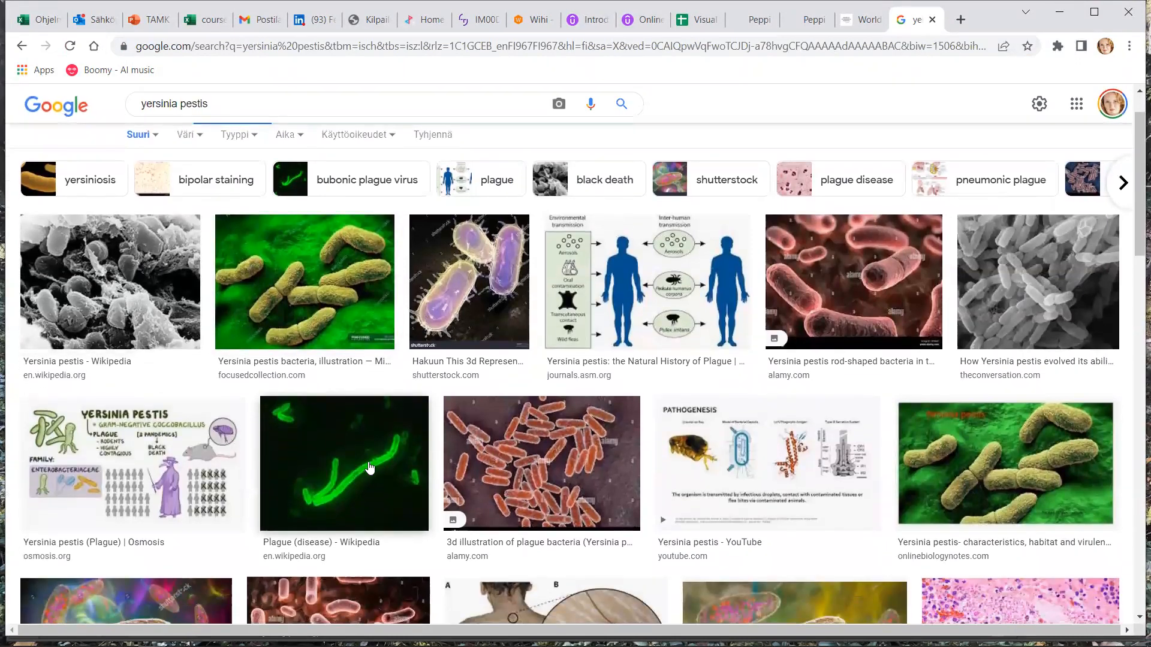
Step: Preview the green fluorescent bacteria image from Wikipedia and check its Save As options for the kuvia folder, leaving without saving
click(369, 468)
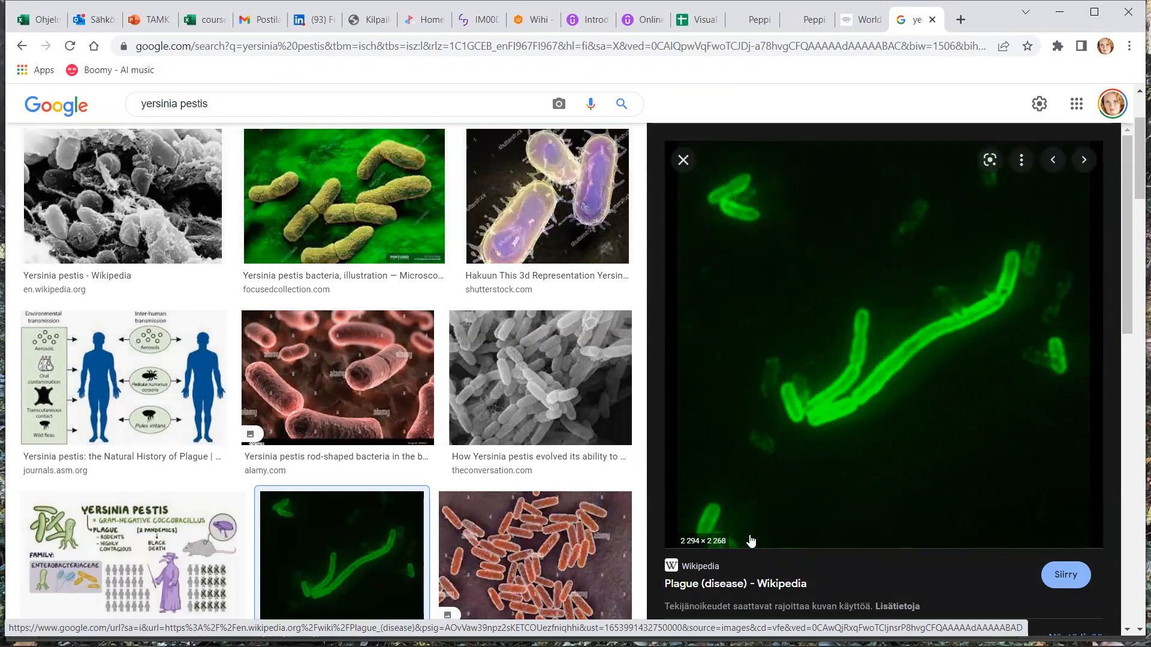
right_click(804, 402)
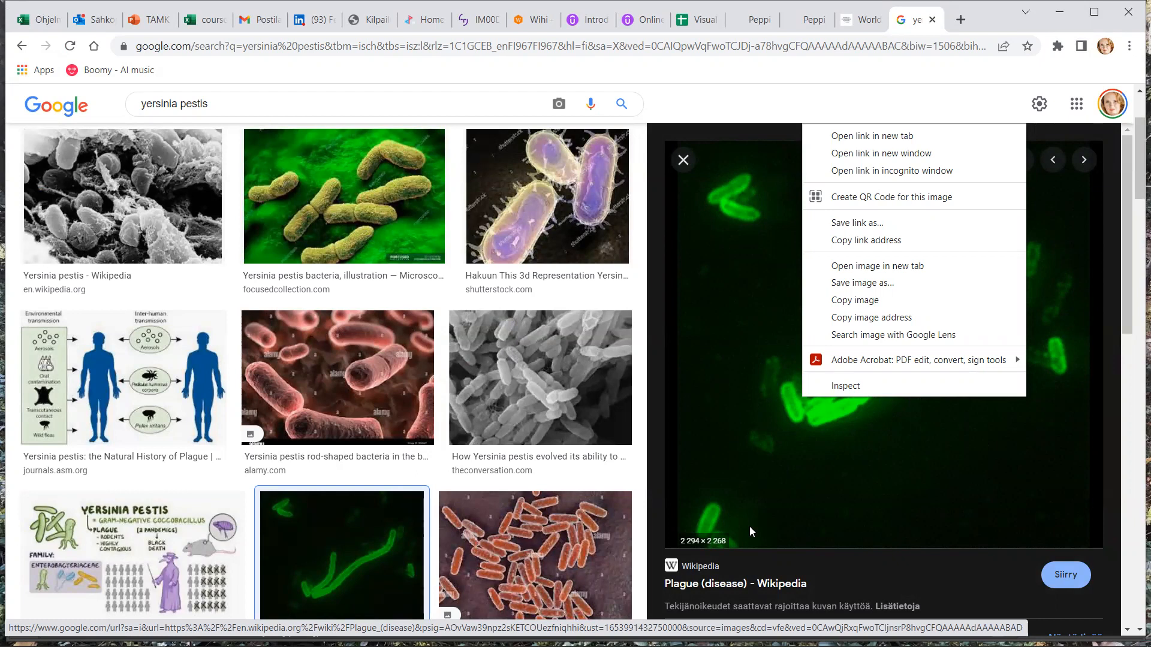
click(857, 283)
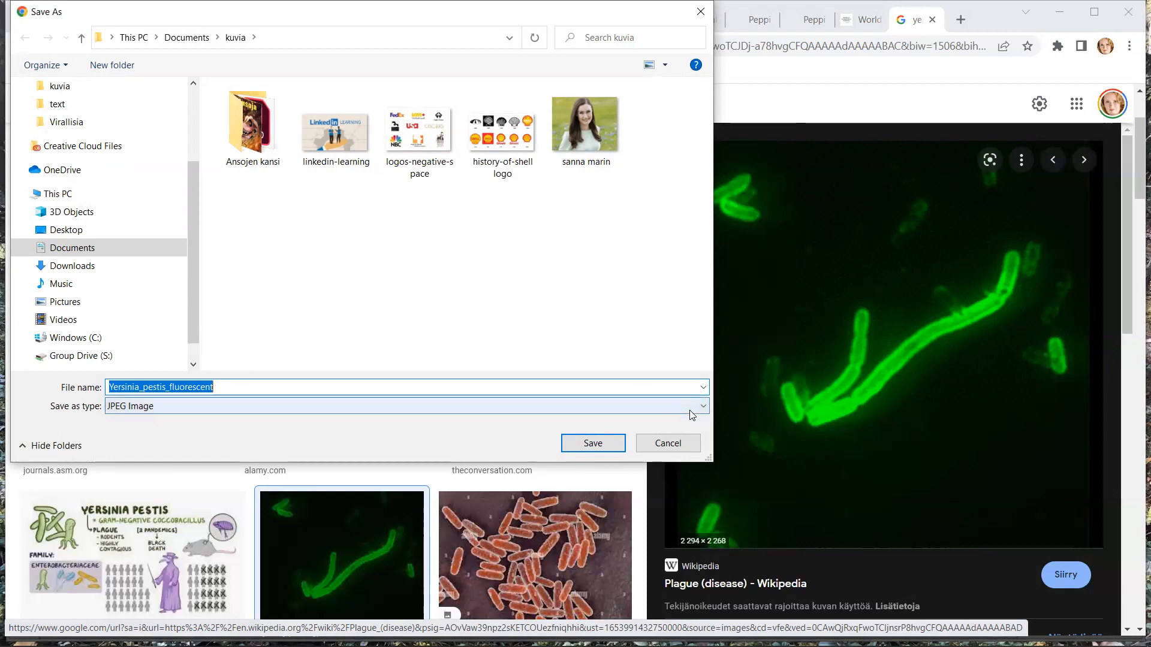
click(667, 444)
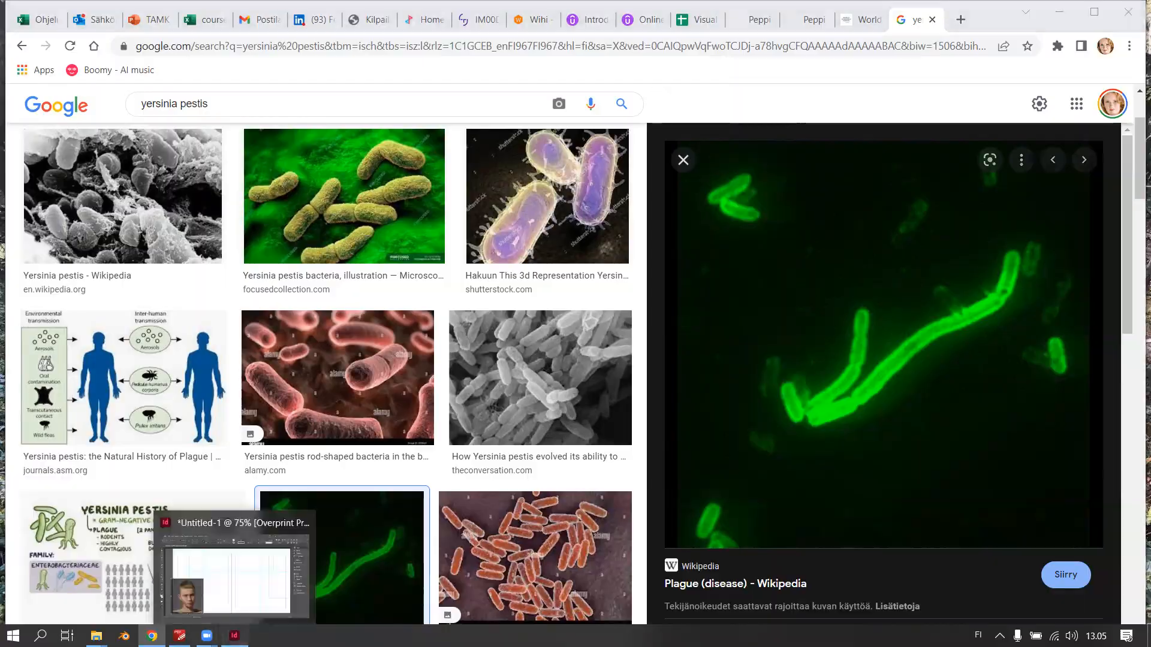
Step: Switch back to the InDesign document and bring spread 2-3 into view
click(234, 636)
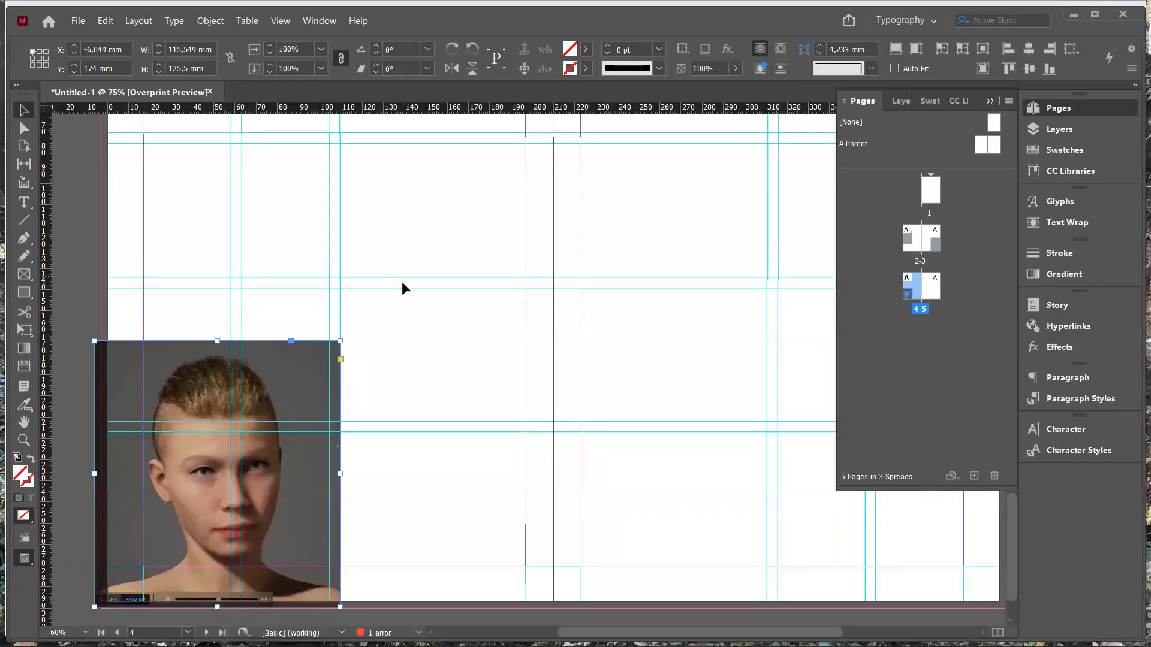
scroll(403, 282, up, 3)
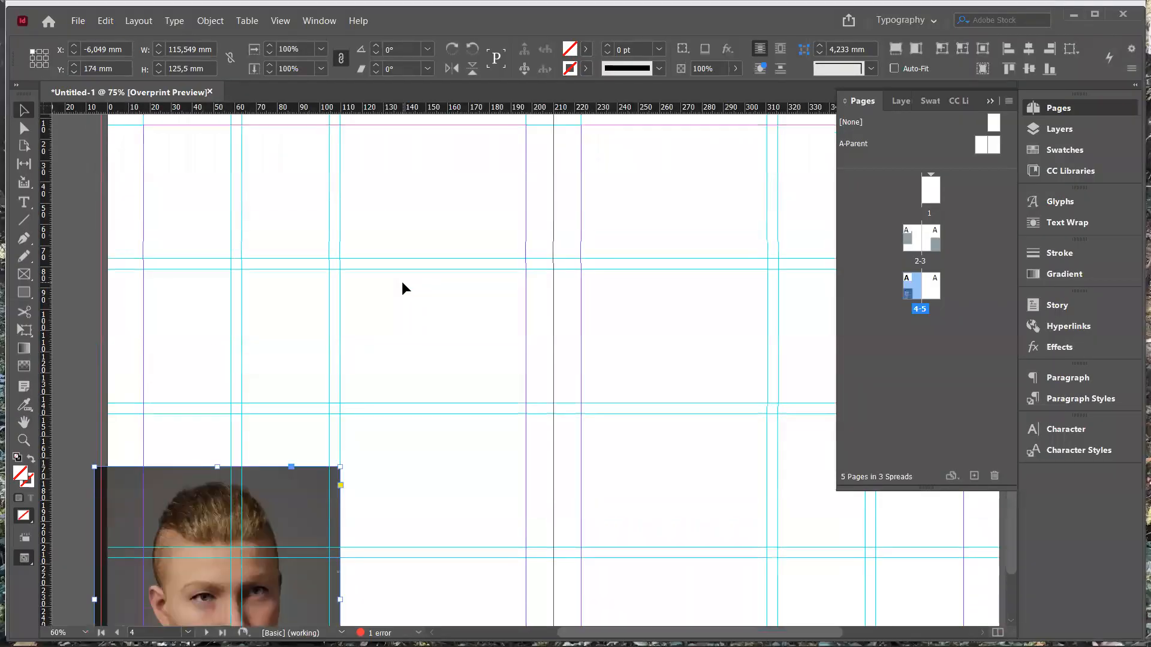
scroll(401, 288, up, 15)
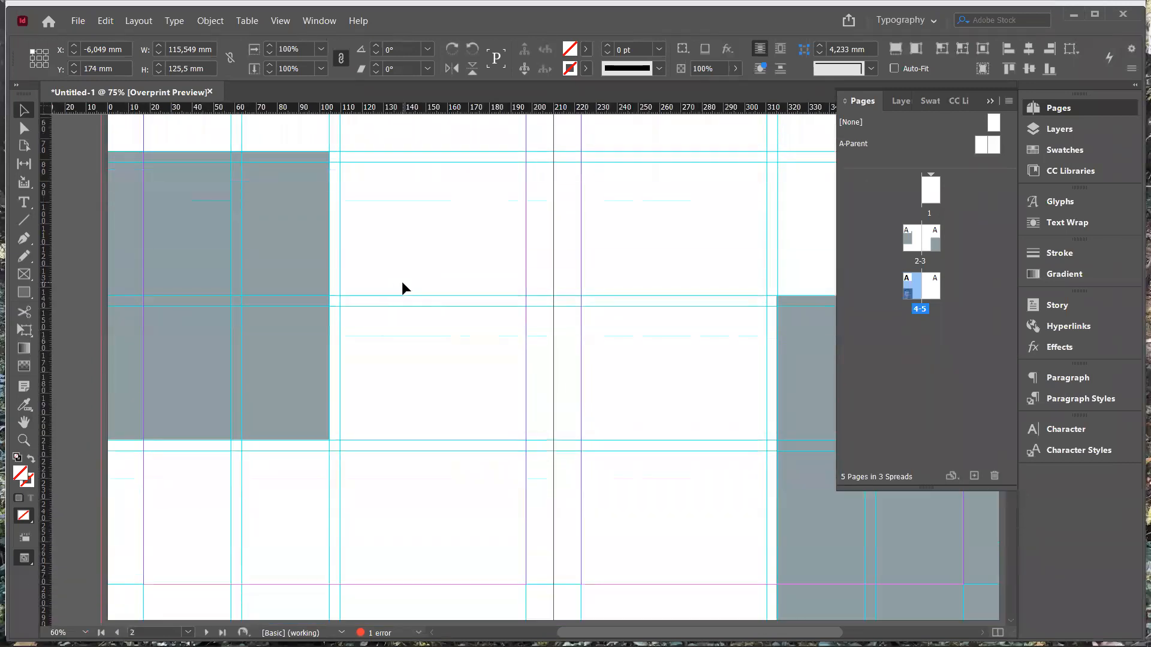
scroll(401, 289, up, 15)
scroll(402, 289, down, 14)
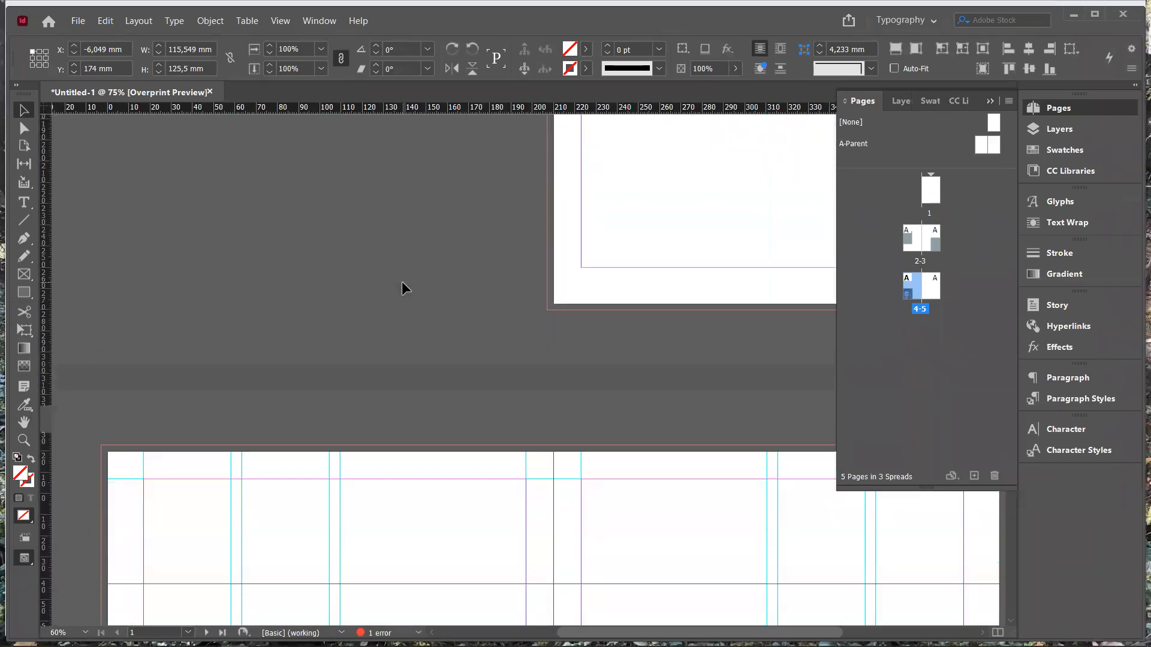
scroll(401, 289, down, 6)
scroll(402, 289, up, 3)
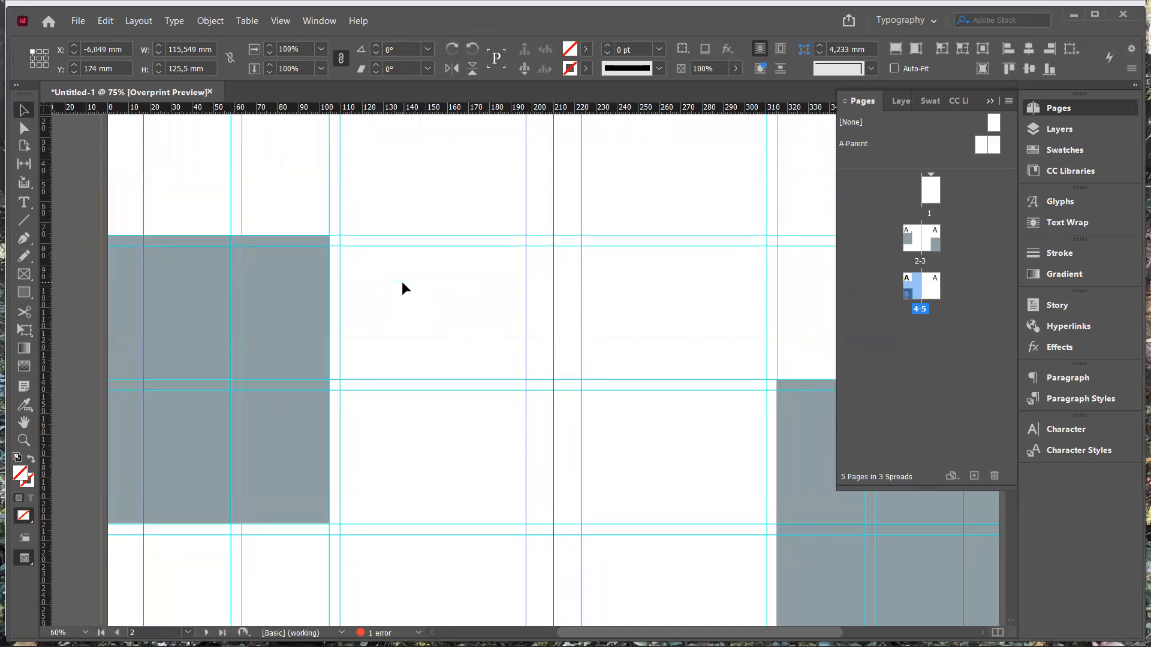
Step: Draw a text frame in page 2's column beside the gutter and fit it to the guides at X 109,5 mm, Y 13 mm, sized 87,5 × 130,824 mm
click(25, 206)
click(396, 316)
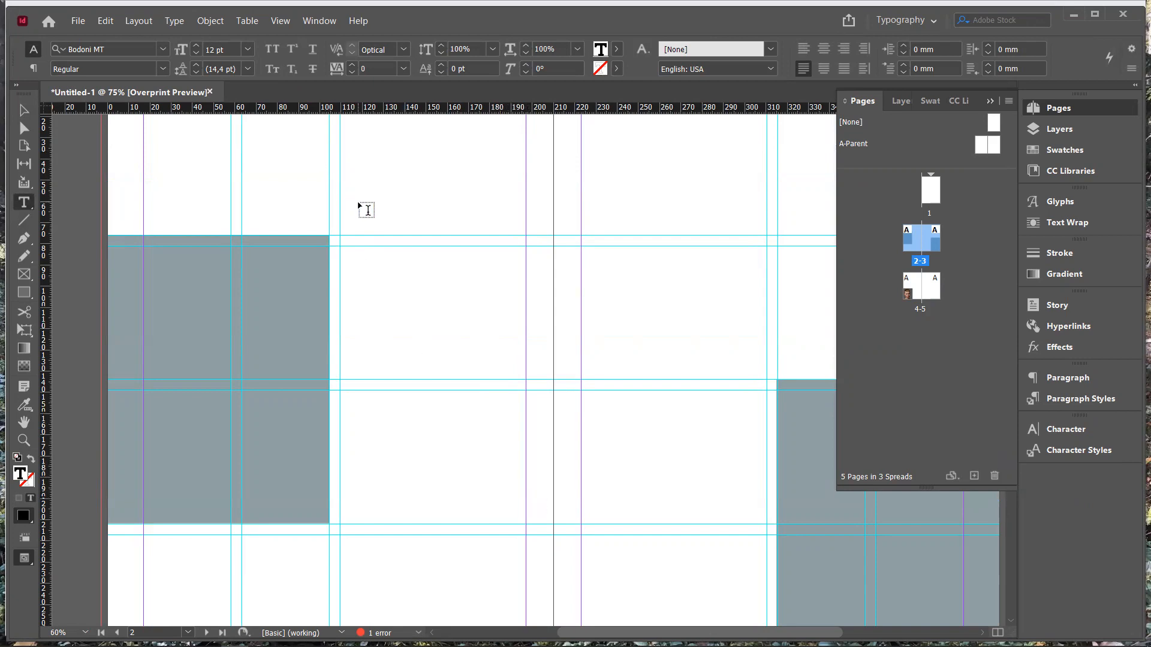
scroll(362, 207, up, 4)
scroll(365, 208, down, 6)
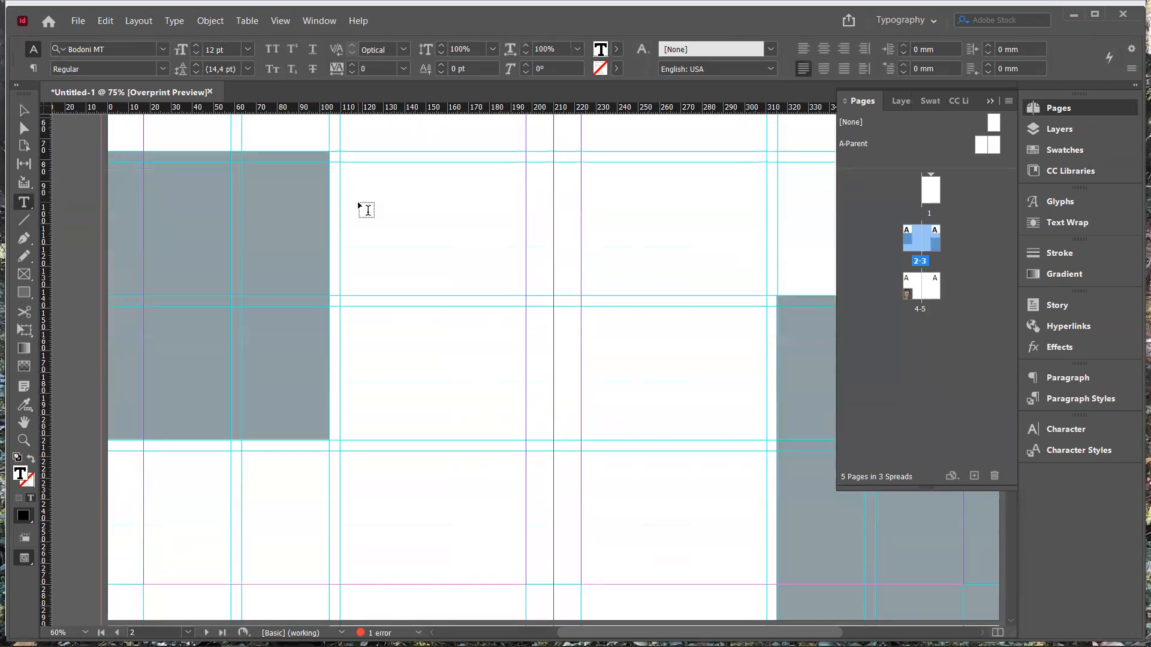
scroll(367, 210, up, 7)
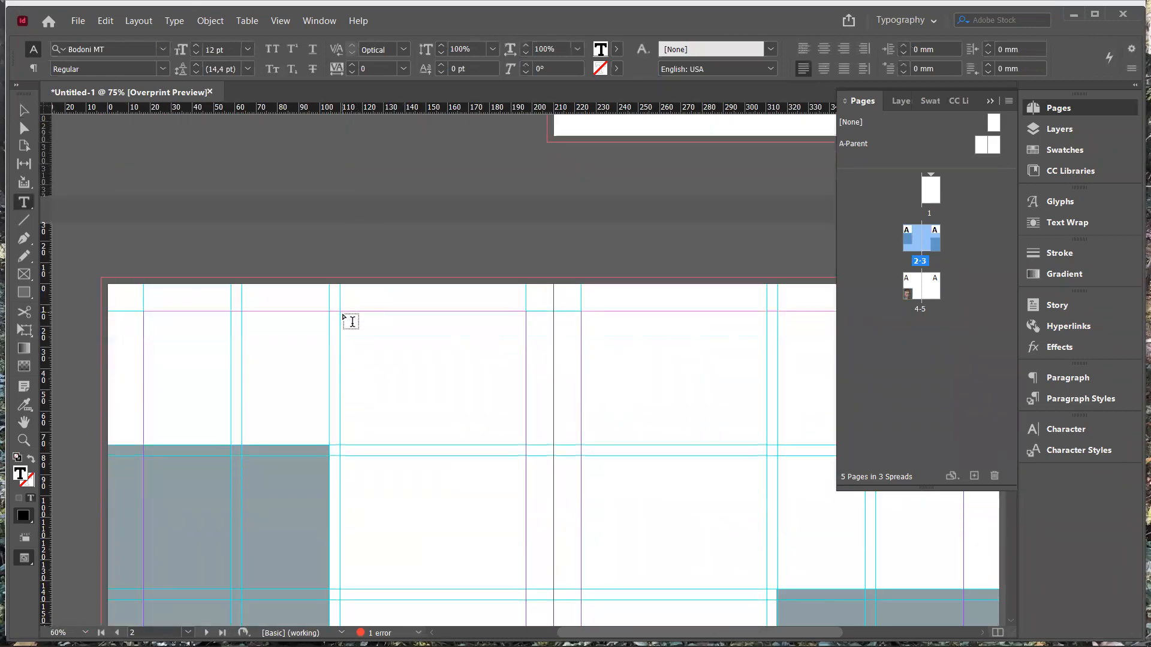
drag(350, 318, 511, 575)
key(Escape)
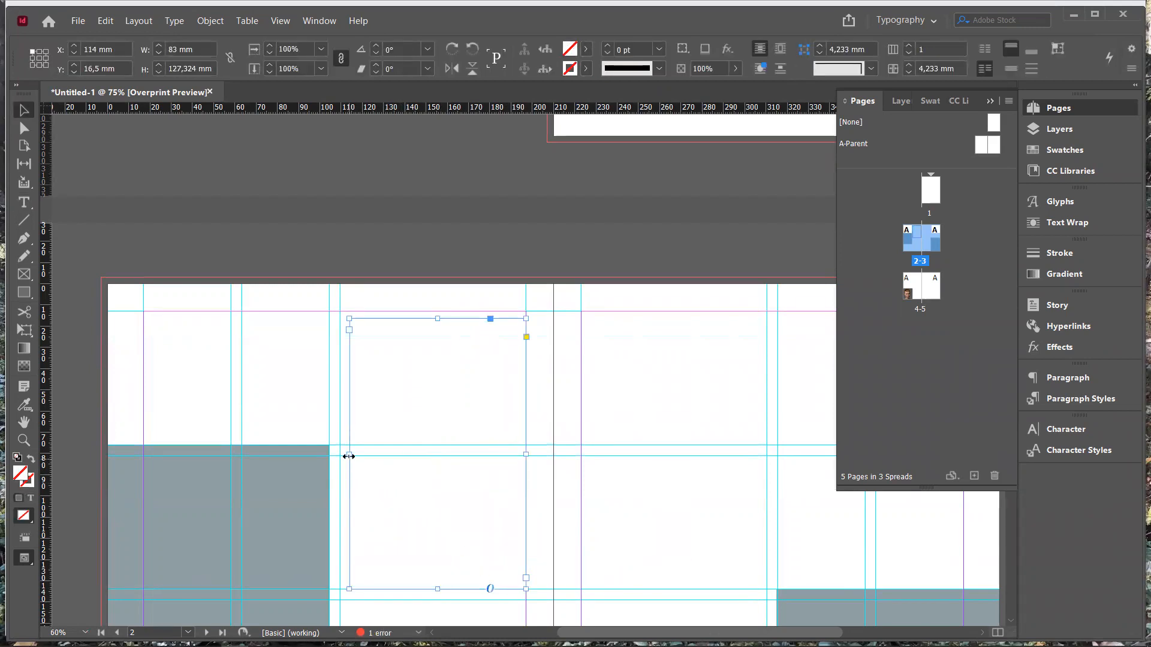
drag(348, 454, 340, 456)
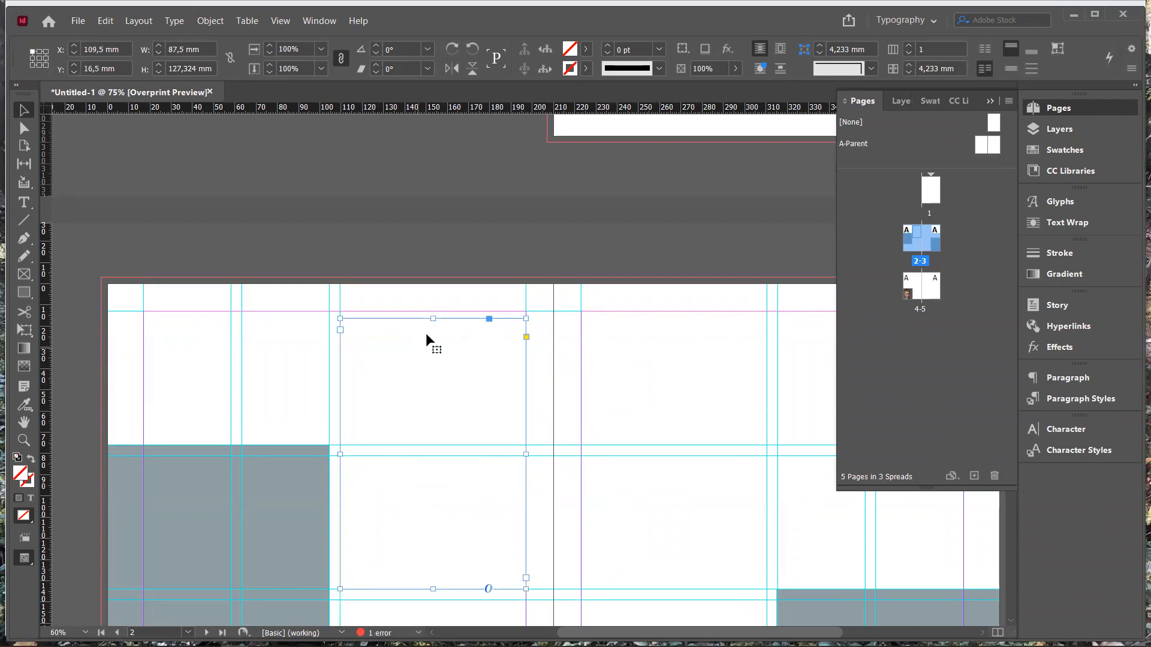
drag(433, 319, 427, 312)
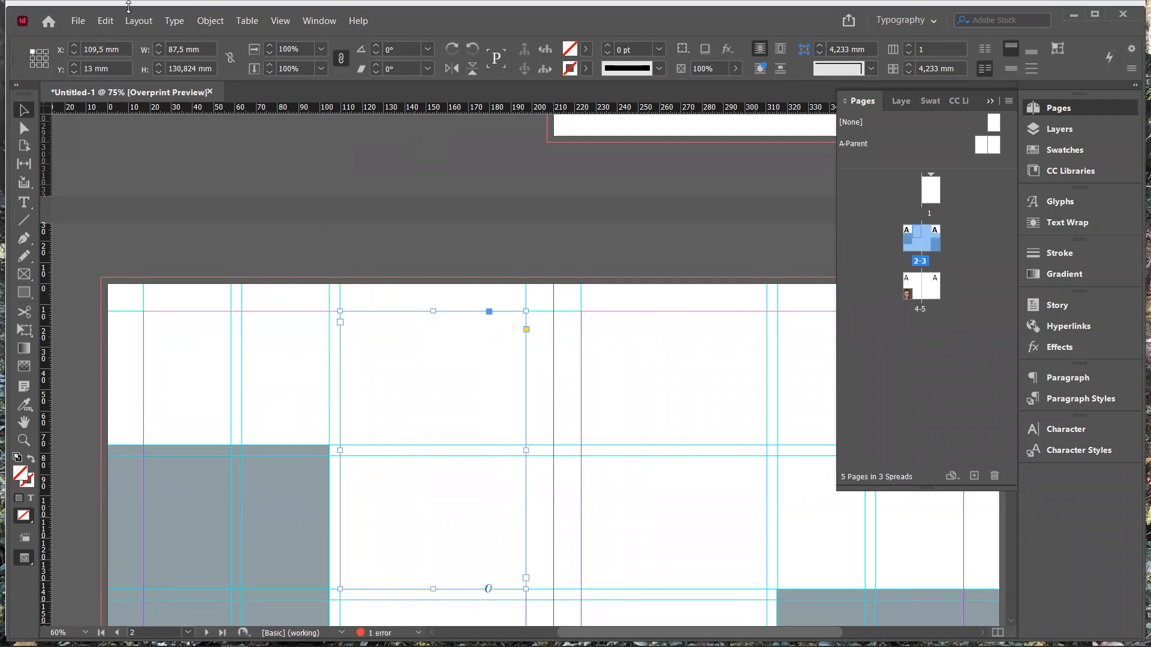
Step: Fill the new text frame on page 2 with placeholder text and apply Paragraph Style 1 to it
click(108, 22)
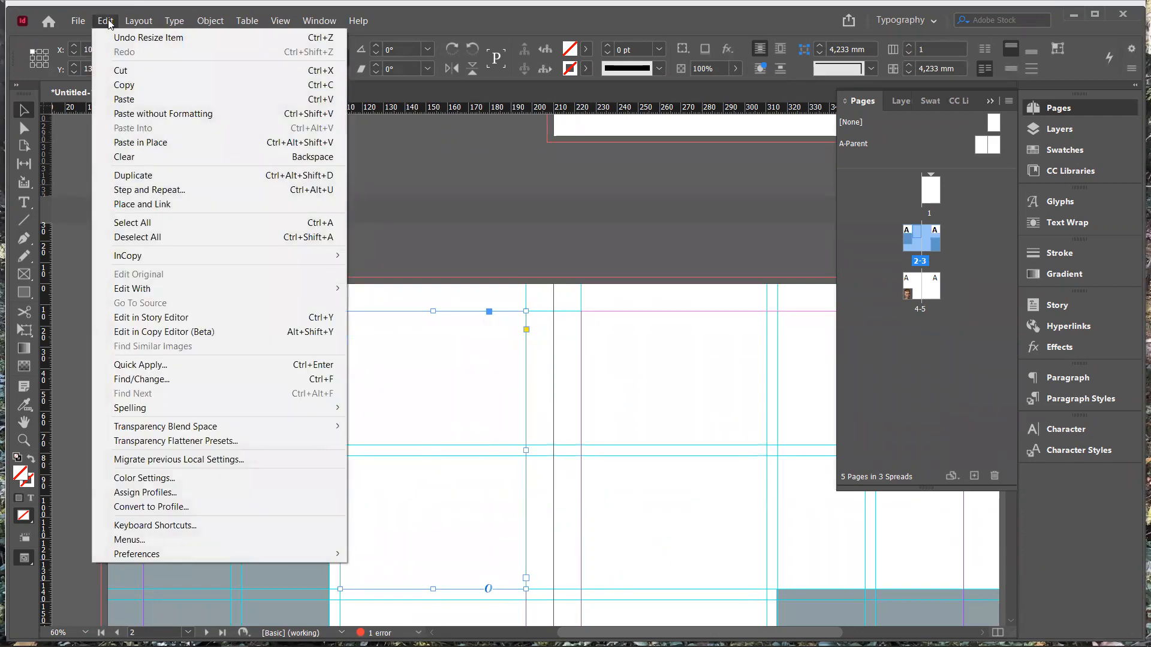
mouse_move(174, 21)
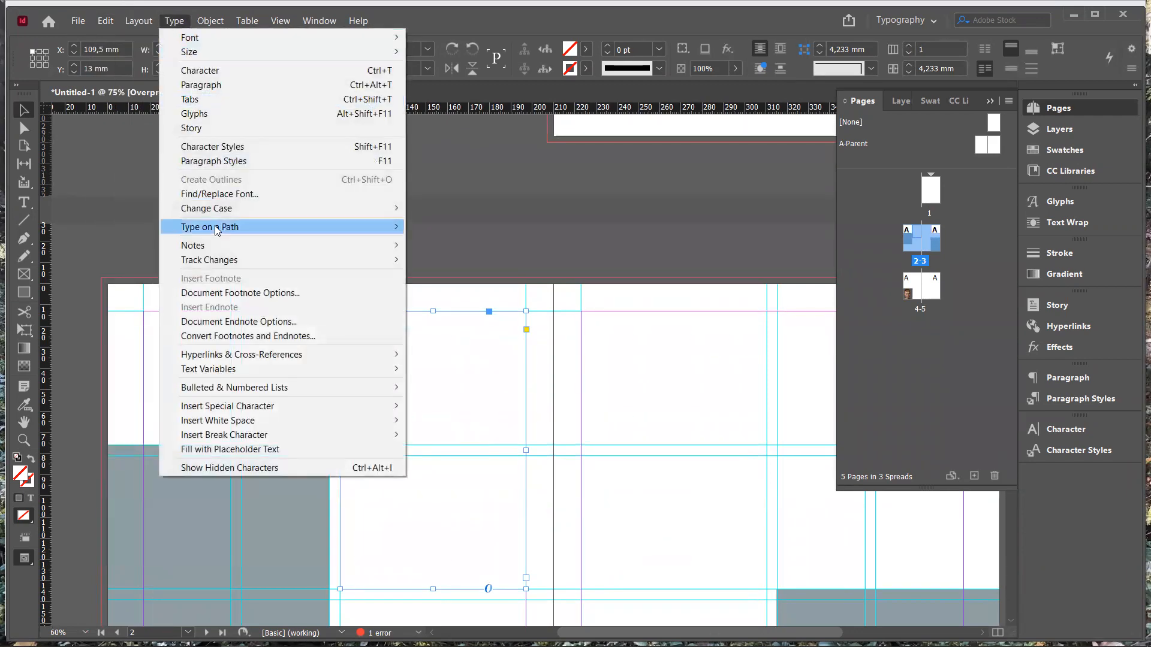
click(254, 451)
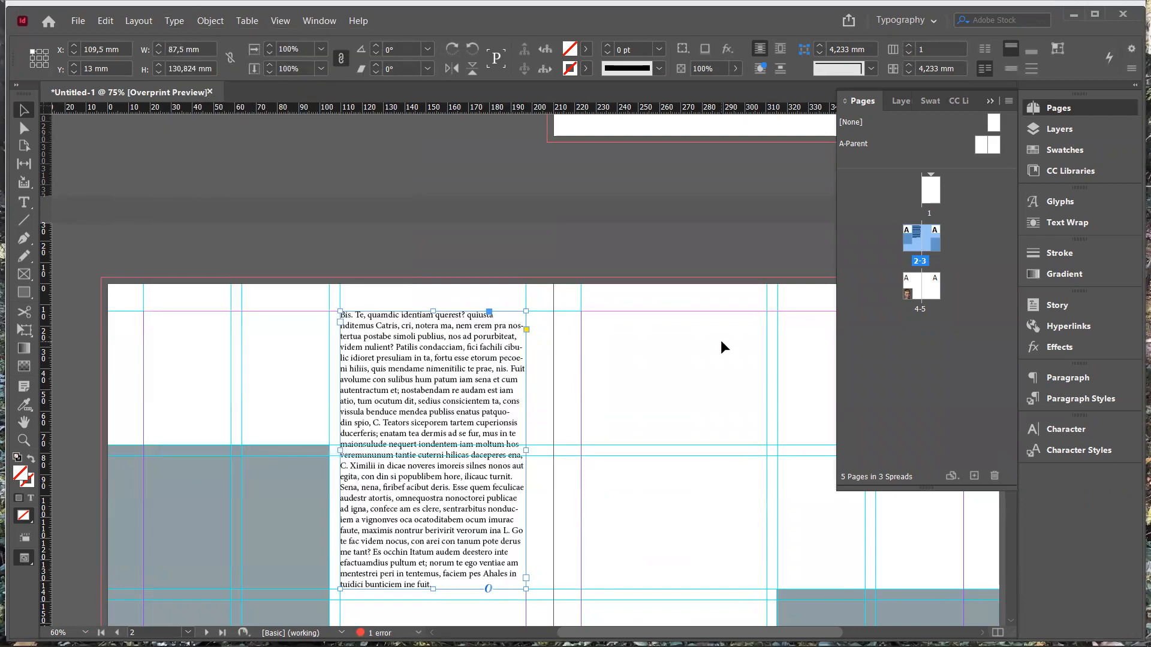
click(1068, 400)
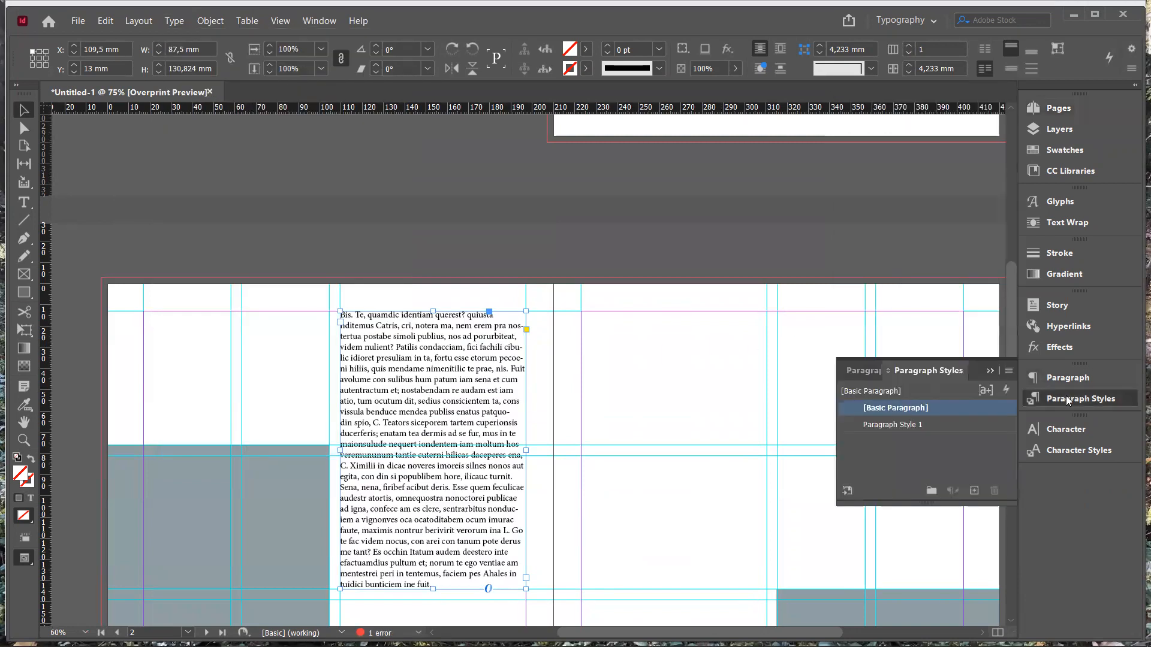
click(905, 424)
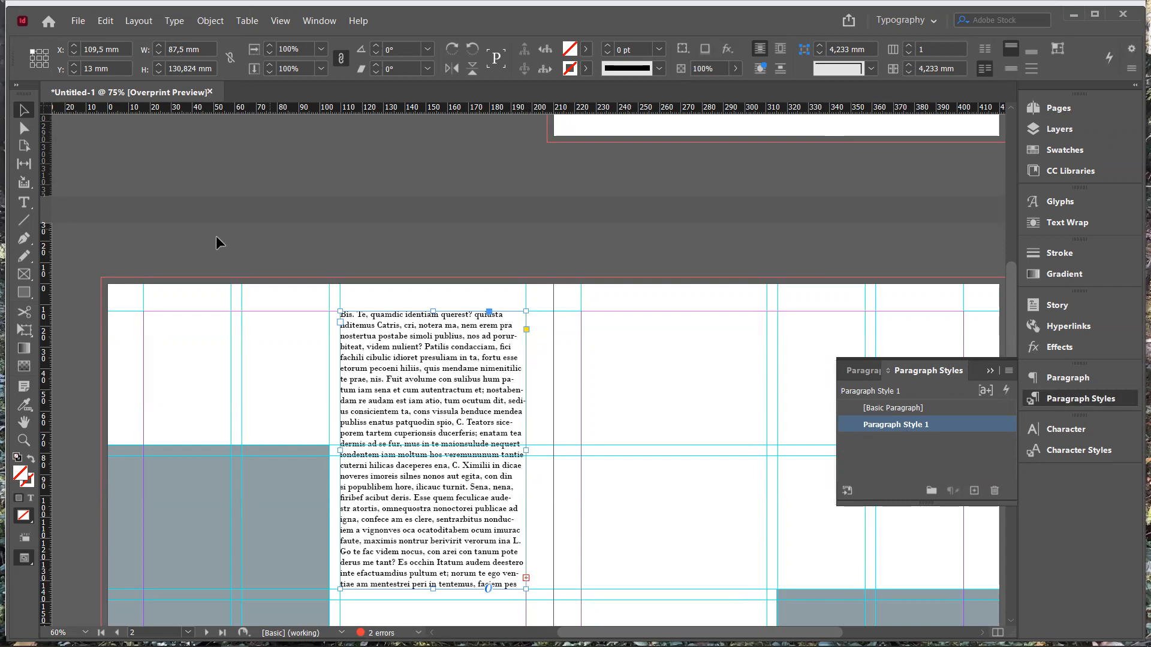
Step: Draw a text frame in page 3's column beside the gutter and fit it to the guides at X 223 mm, Y 13 mm, sized 87,5 × 130,824 mm
click(26, 203)
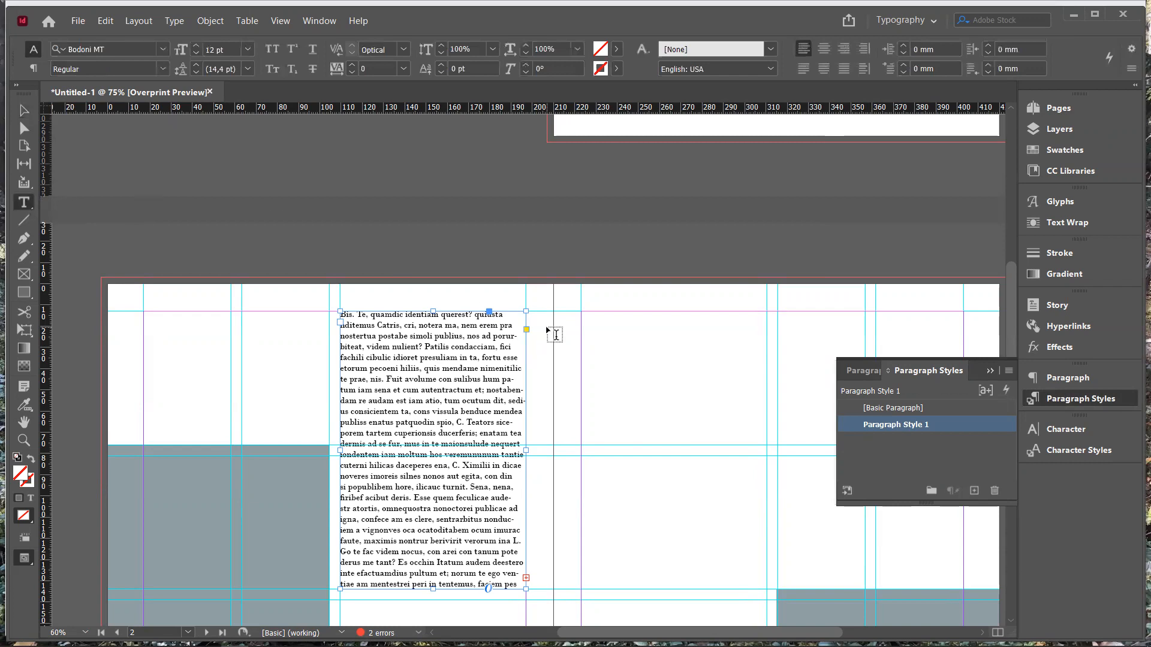
drag(591, 318, 768, 586)
key(Escape)
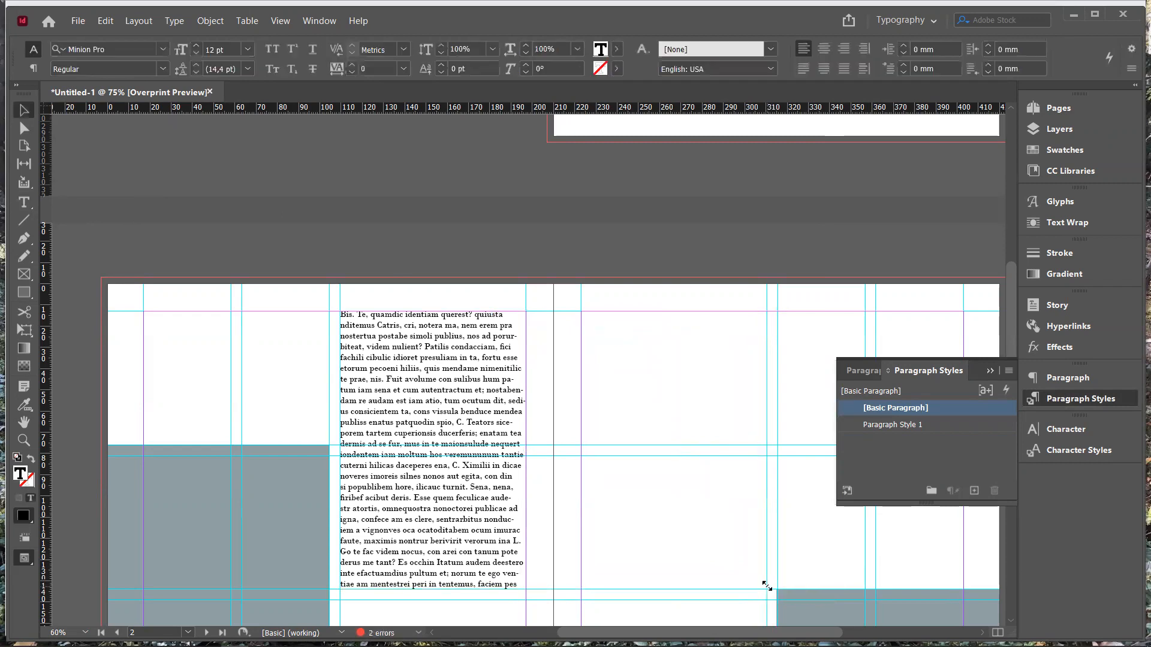
drag(589, 452, 583, 452)
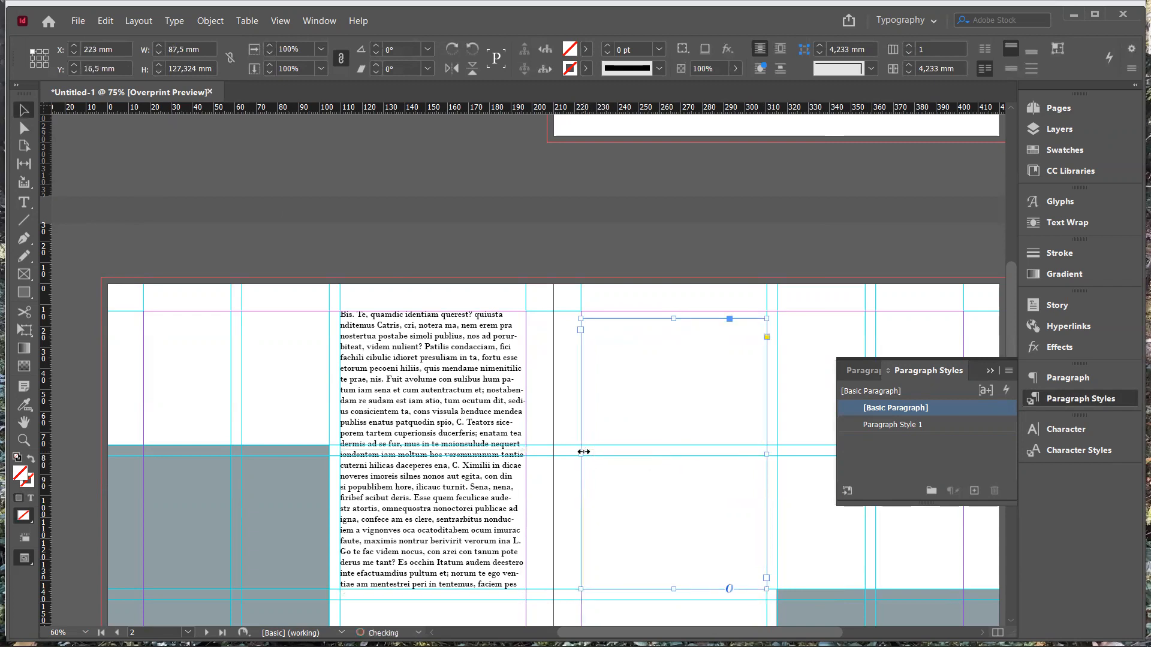
drag(674, 321, 672, 311)
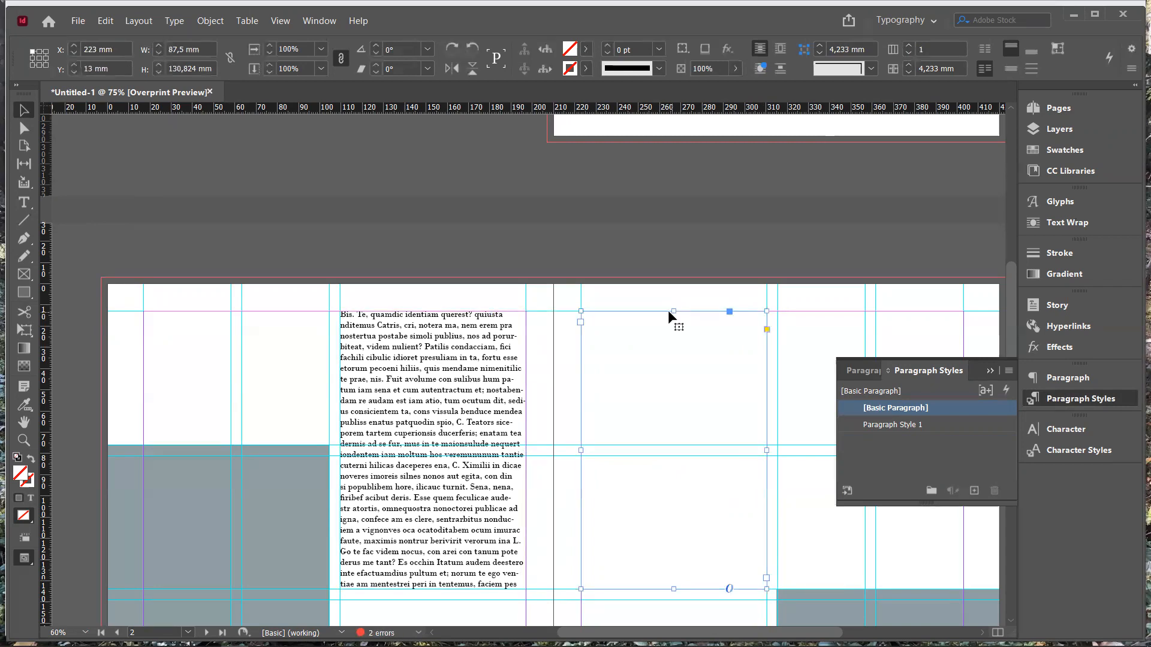
Step: Thread the overset text from page 2's text frame into the empty frame on page 3
click(469, 433)
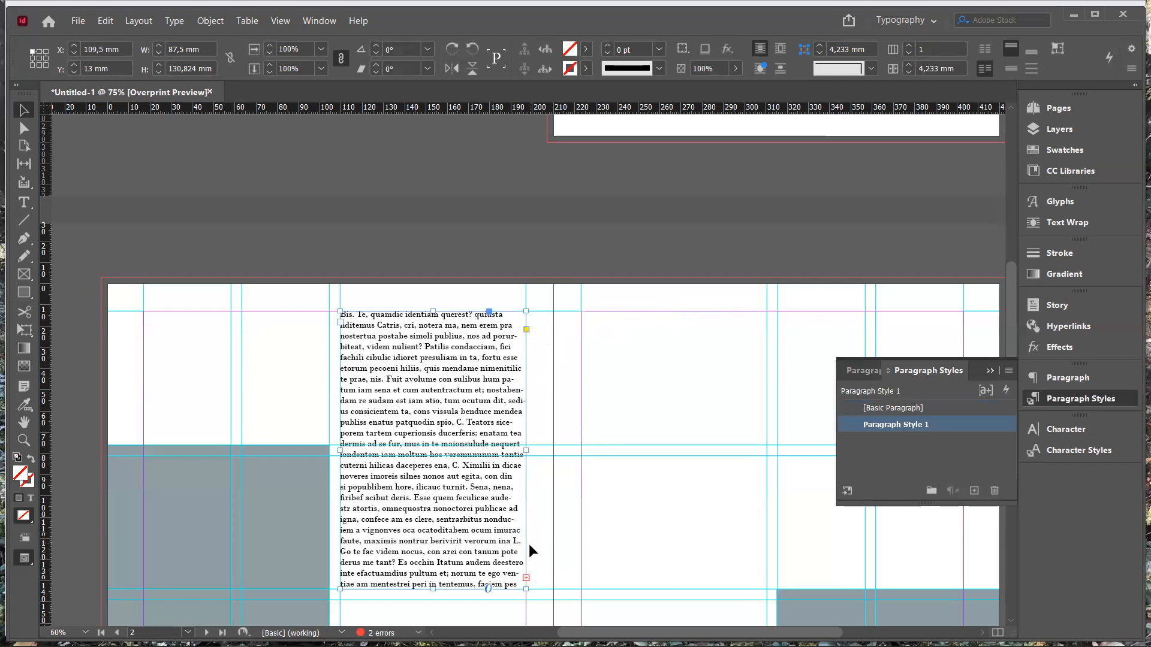
click(526, 579)
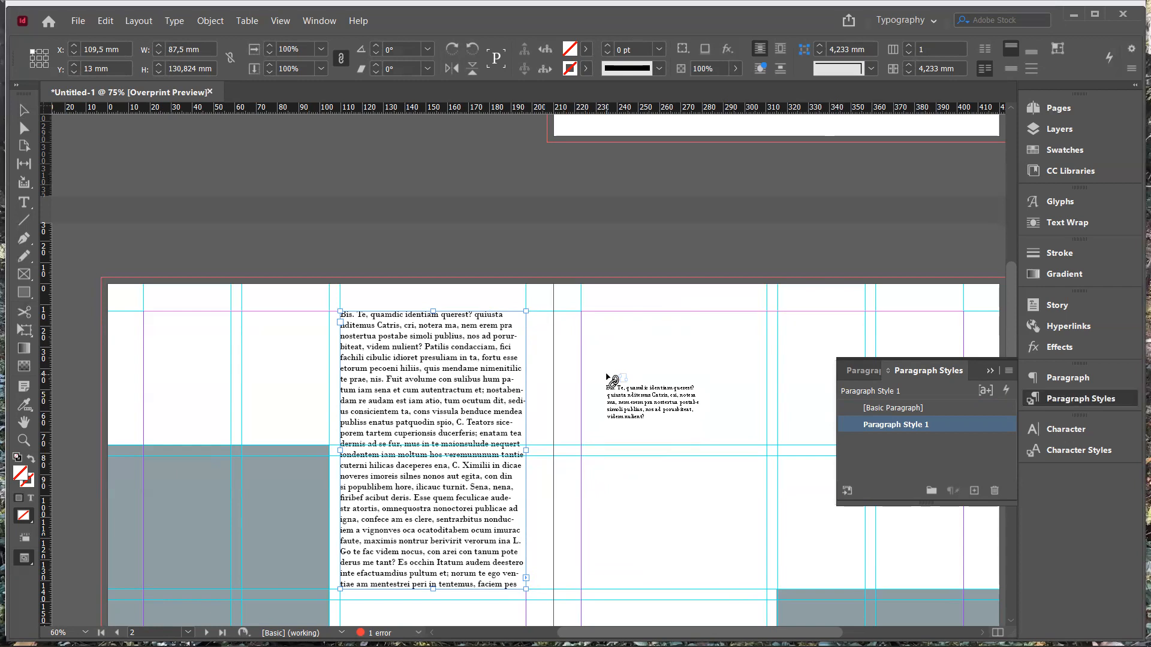
click(606, 376)
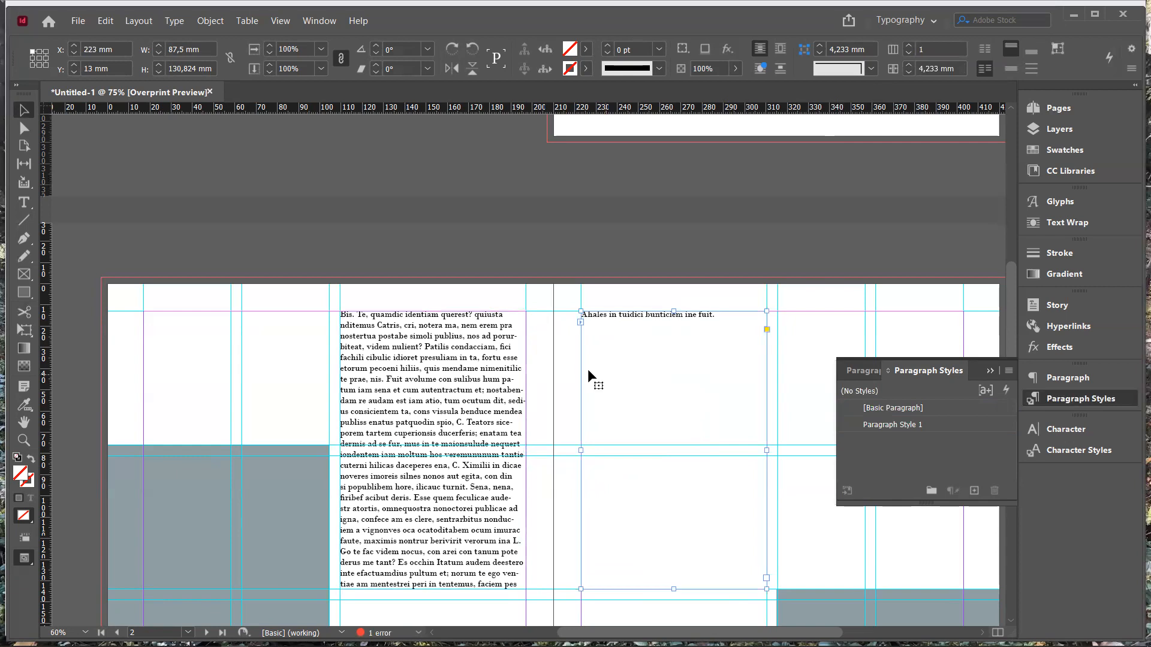
Step: Shorten page 2's text frame from its lower edge to a height of 70,5 mm so more text flows into page 3's frame, and deselect it
click(402, 380)
drag(439, 588, 441, 462)
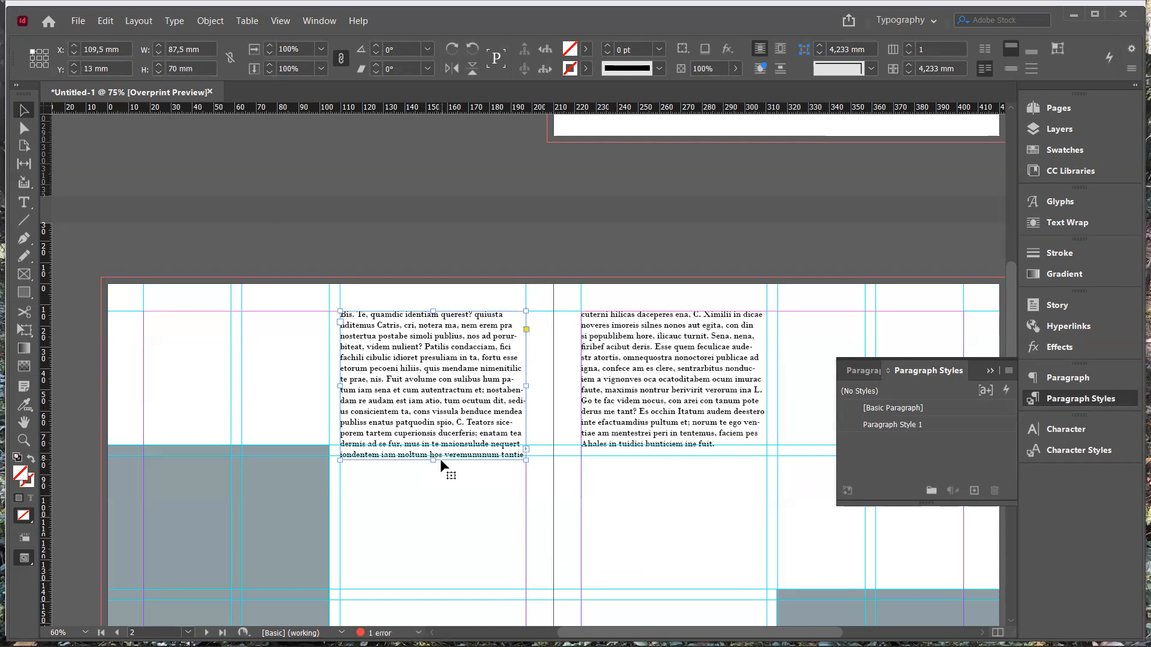
drag(433, 460, 435, 501)
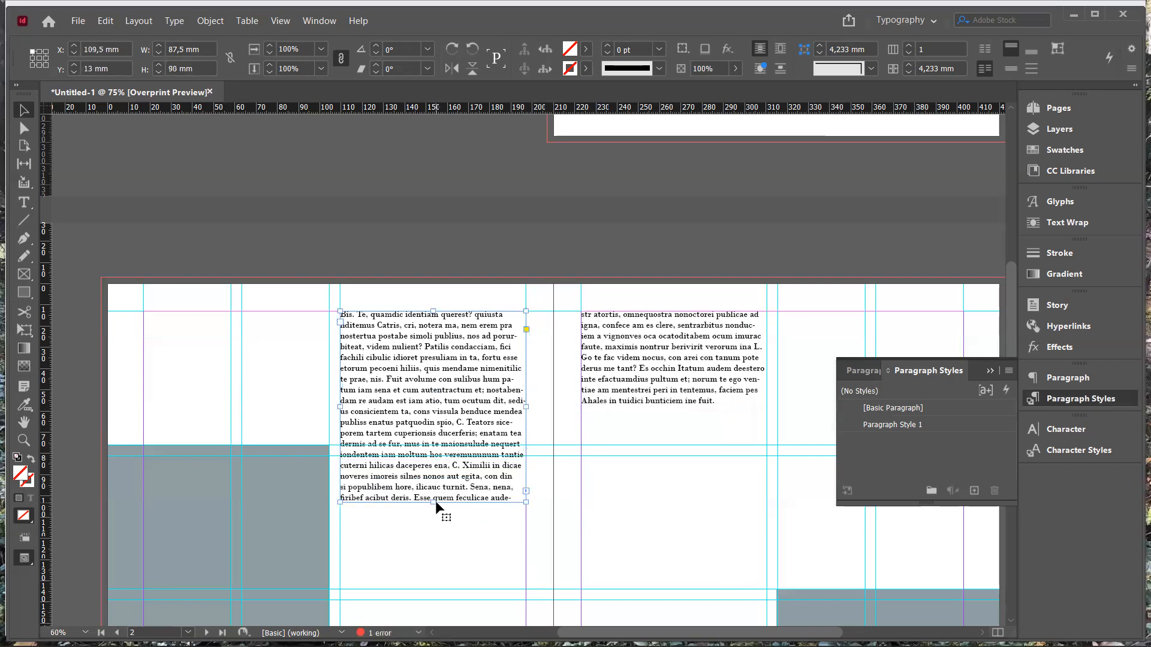
drag(434, 503, 437, 461)
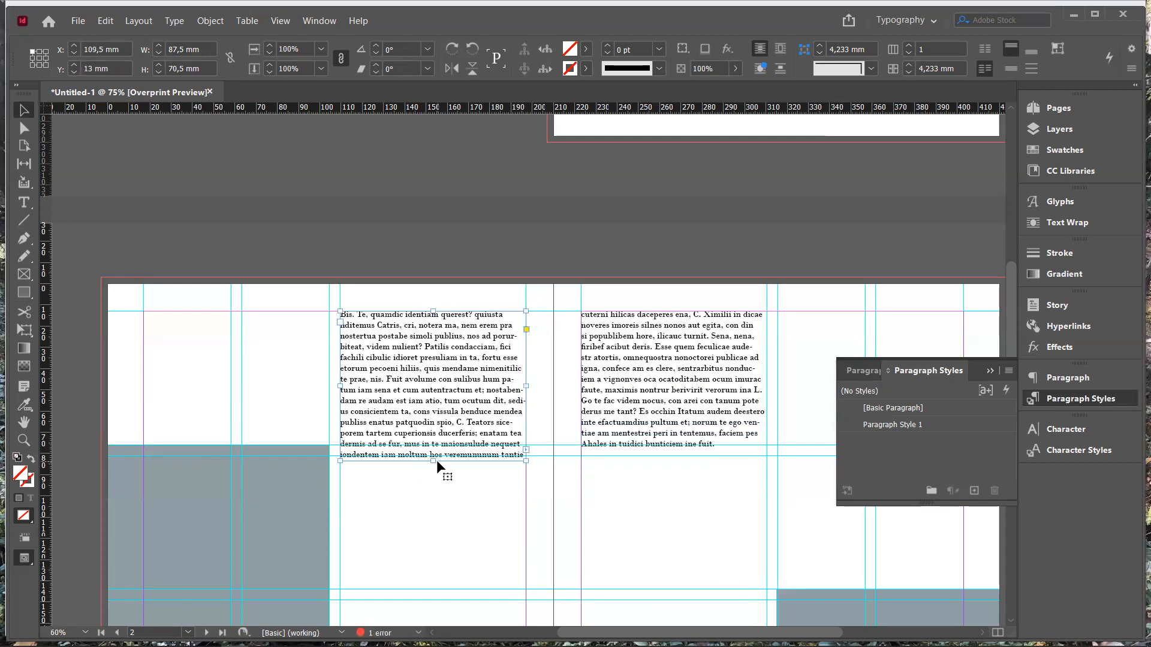
click(279, 401)
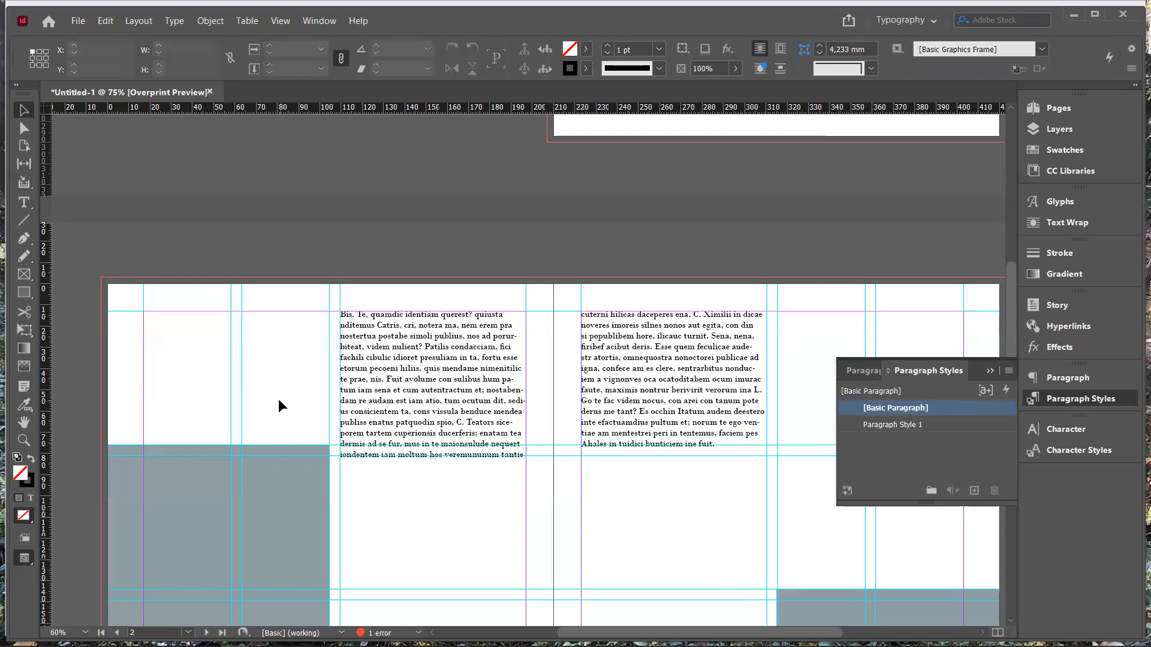